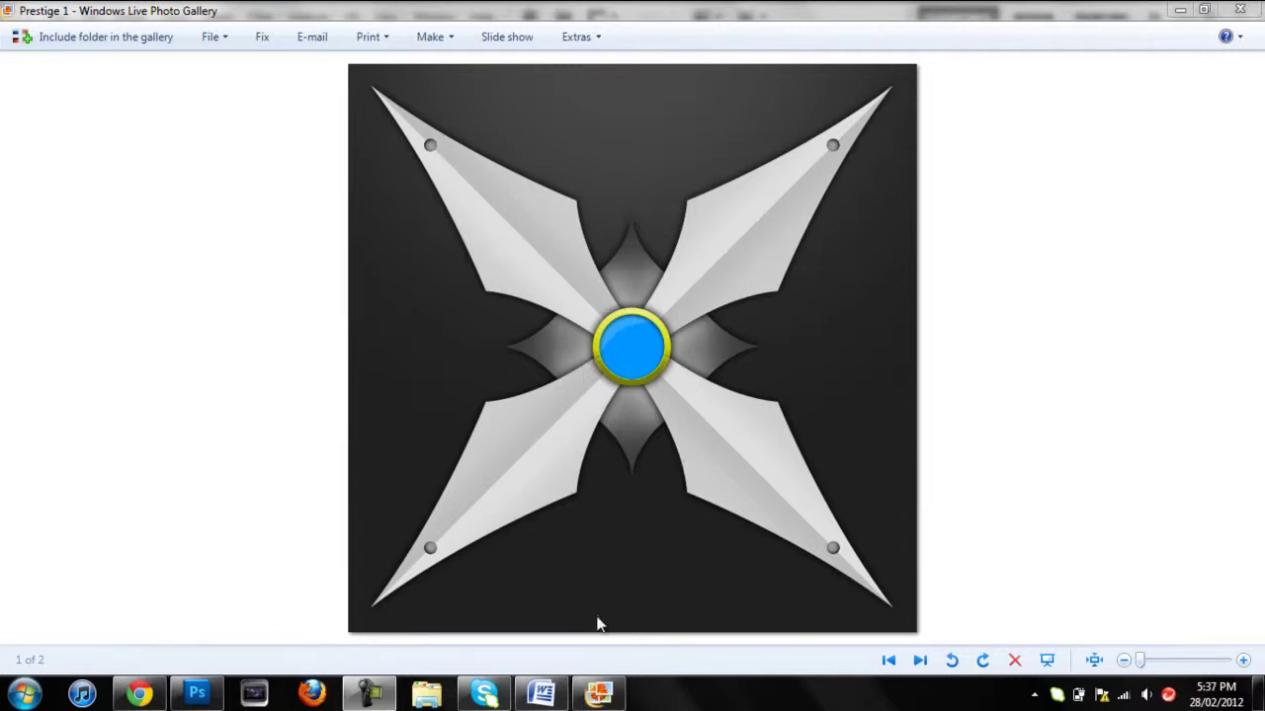
{"action": "left_click", "coordinate": [368, 694]}
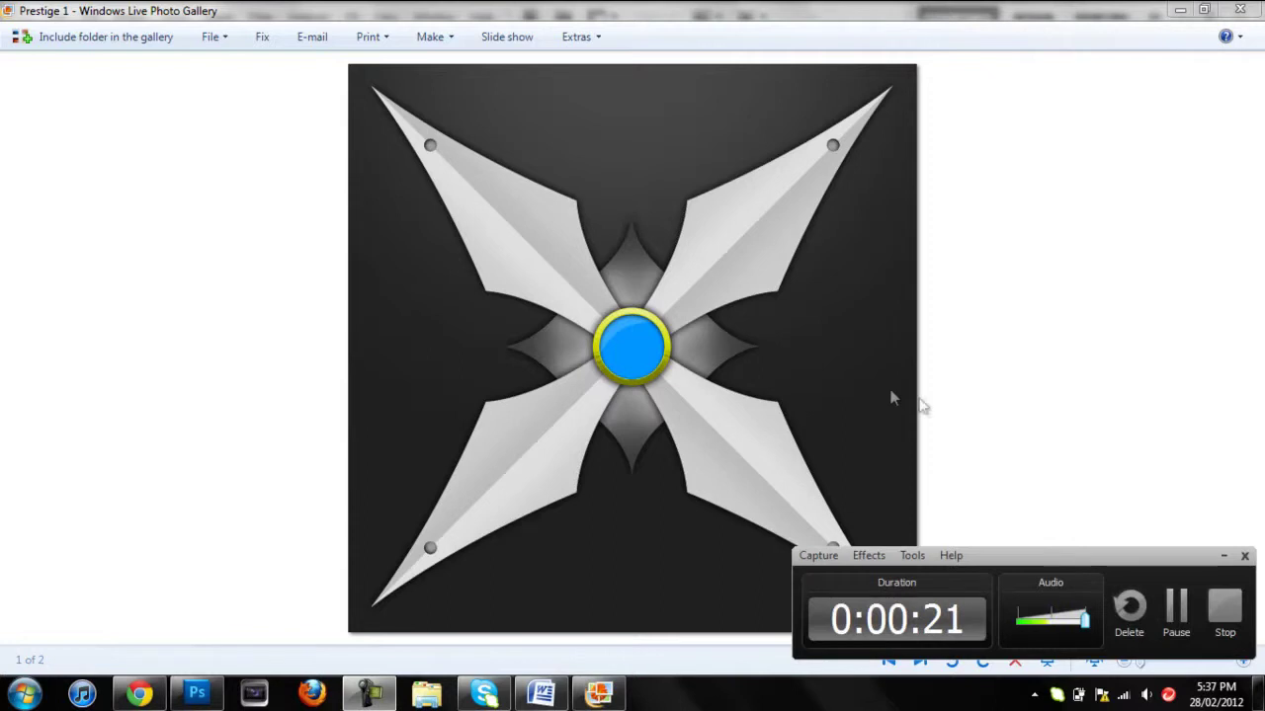
{"action": "left_click", "coordinate": [1219, 556]}
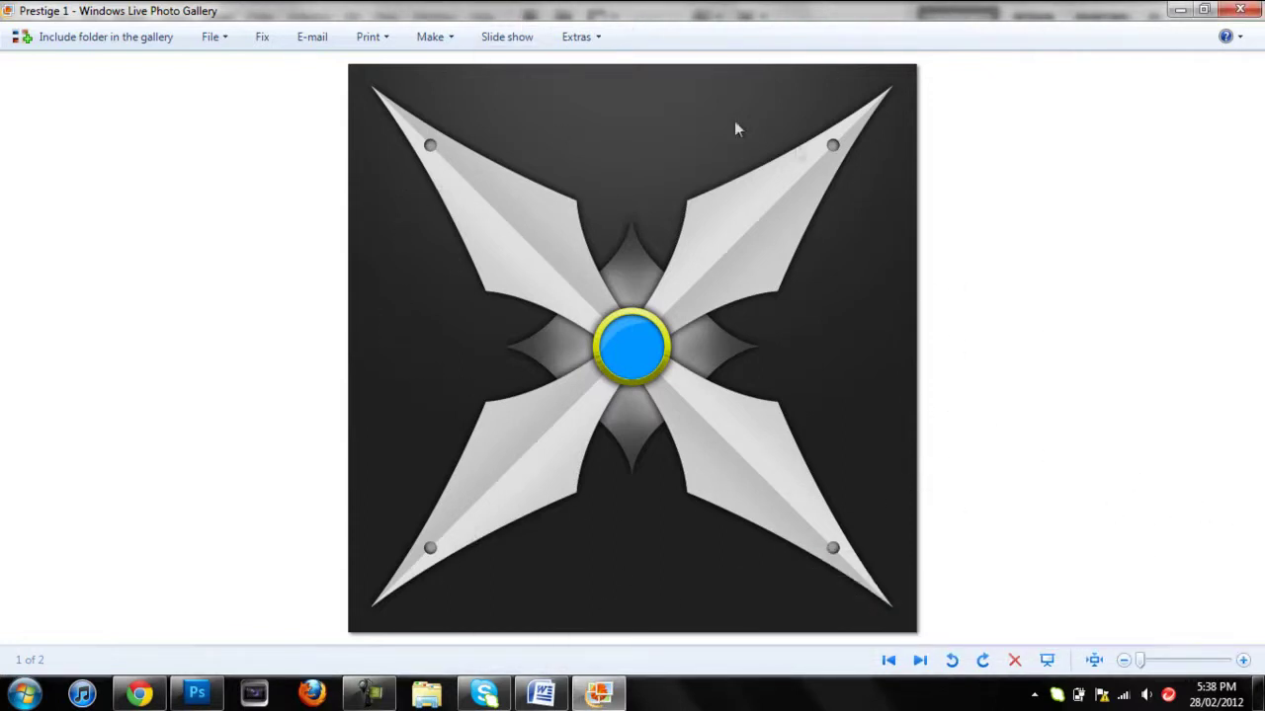
Switch to Photoshop and create a new document 2000 by 2000 pixels.
{"action": "left_click", "coordinate": [197, 693]}
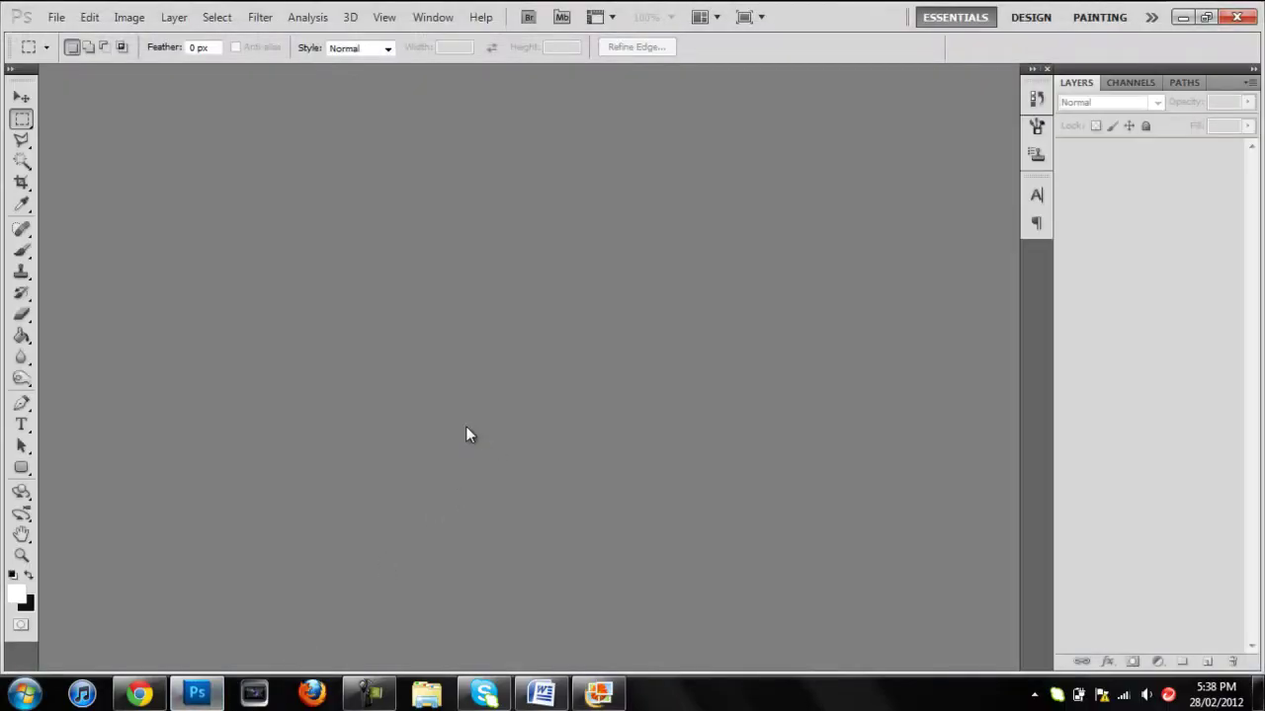
{"action": "double_click", "coordinate": [581, 247]}
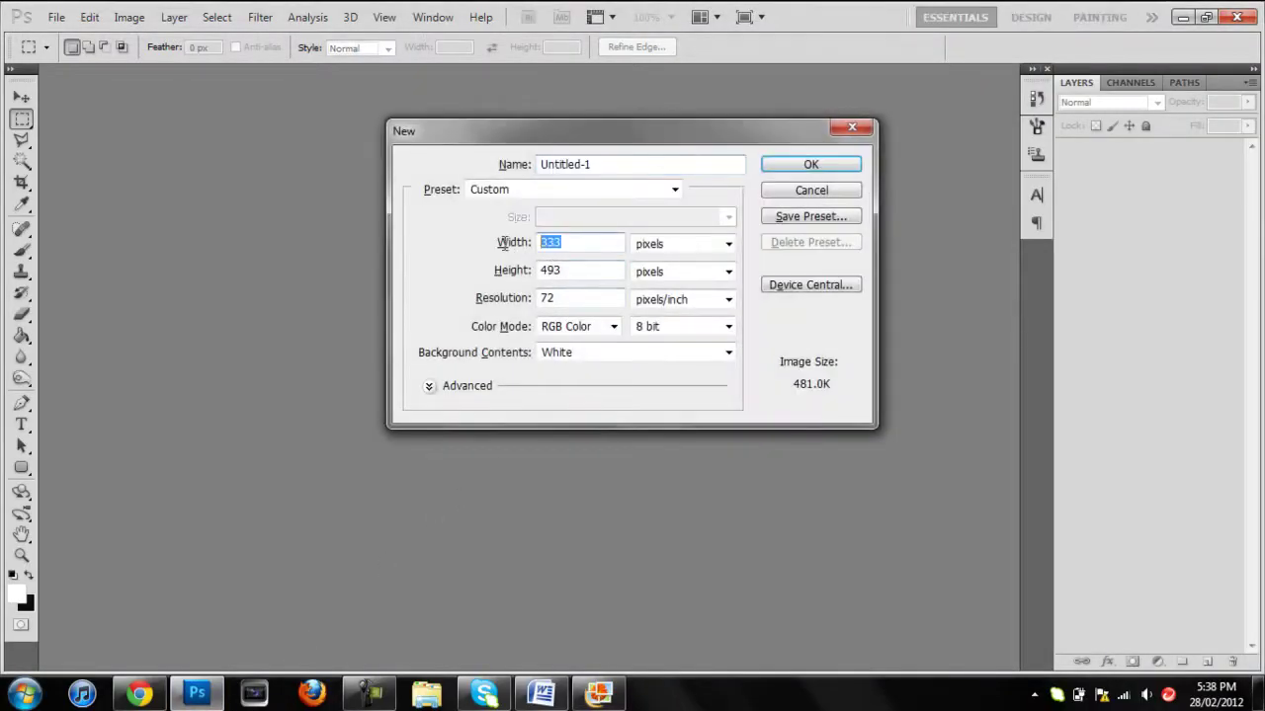
{"action": "type", "text": "2000"}
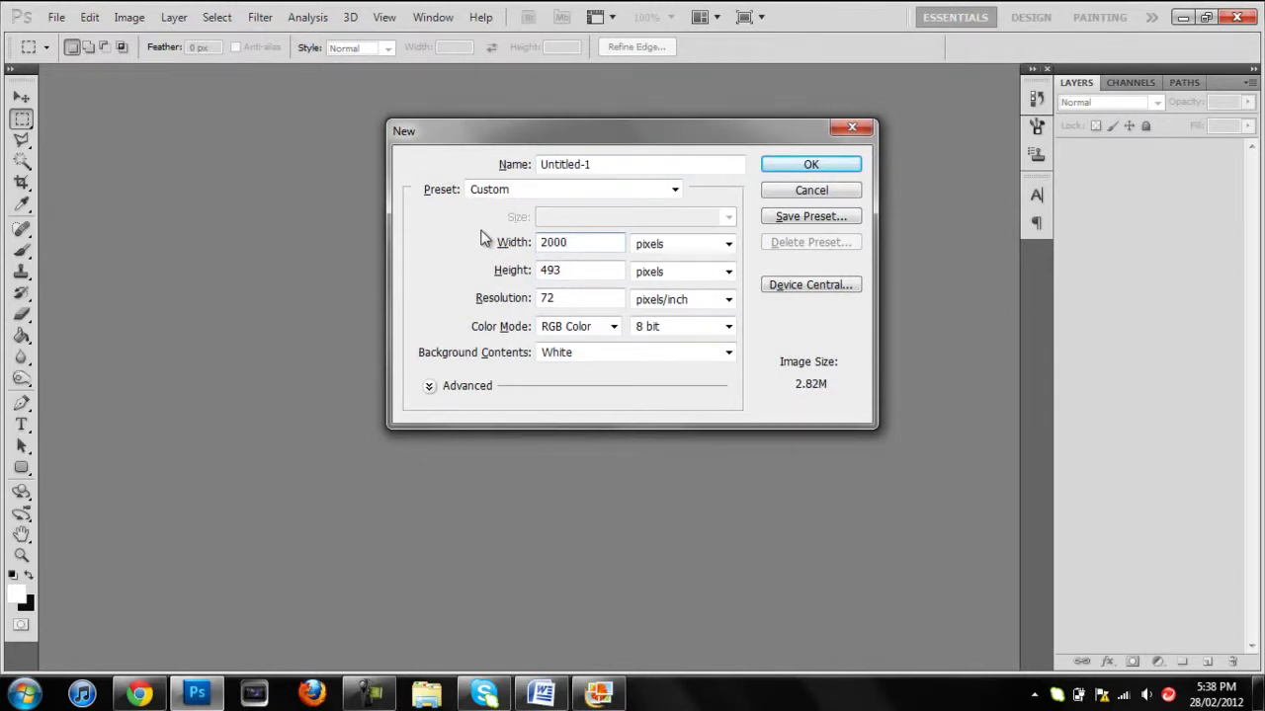
{"action": "key", "text": "Tab"}
{"action": "key", "text": "Tab"}
{"action": "type", "text": "2000"}
{"action": "key", "text": "Return"}
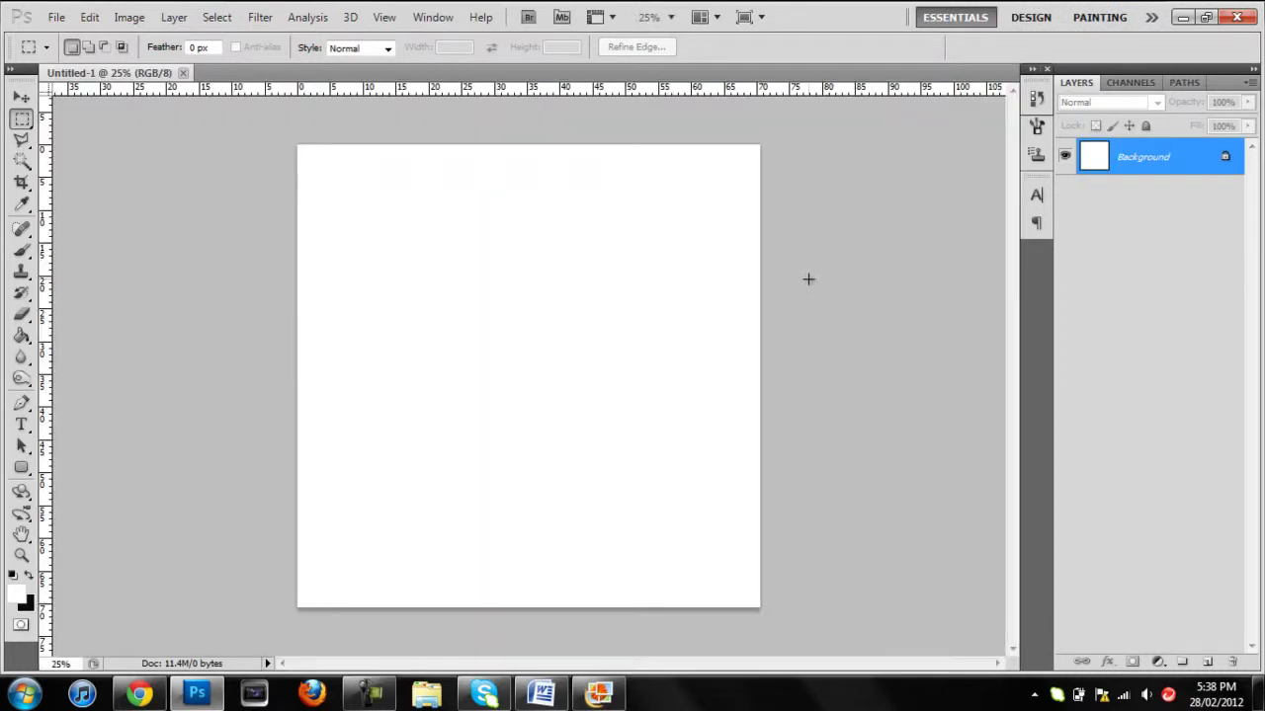
Set the workspace area surrounding the canvas to the custom grey #5b5b5b.
{"action": "right_click", "coordinate": [898, 281]}
{"action": "left_click", "coordinate": [929, 346]}
{"action": "left_click_drag", "start_coordinate": [848, 296], "coordinate": [801, 327]}
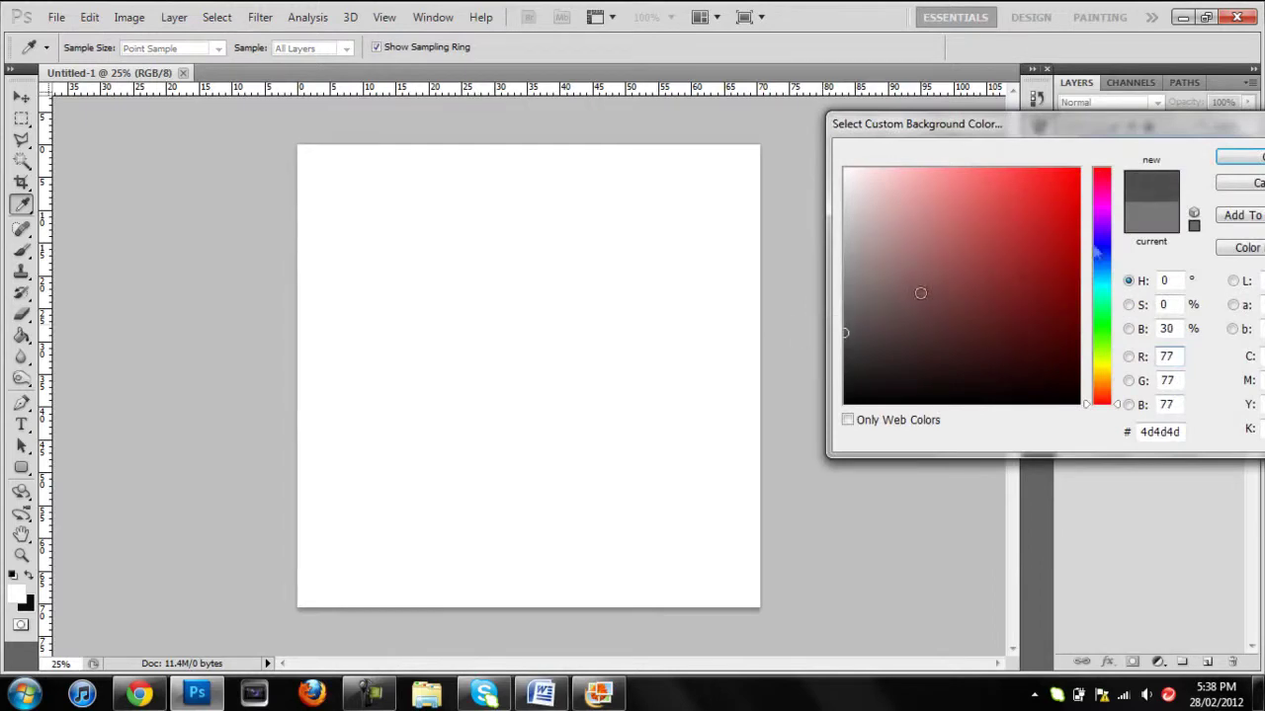
{"action": "left_click", "coordinate": [1235, 160]}
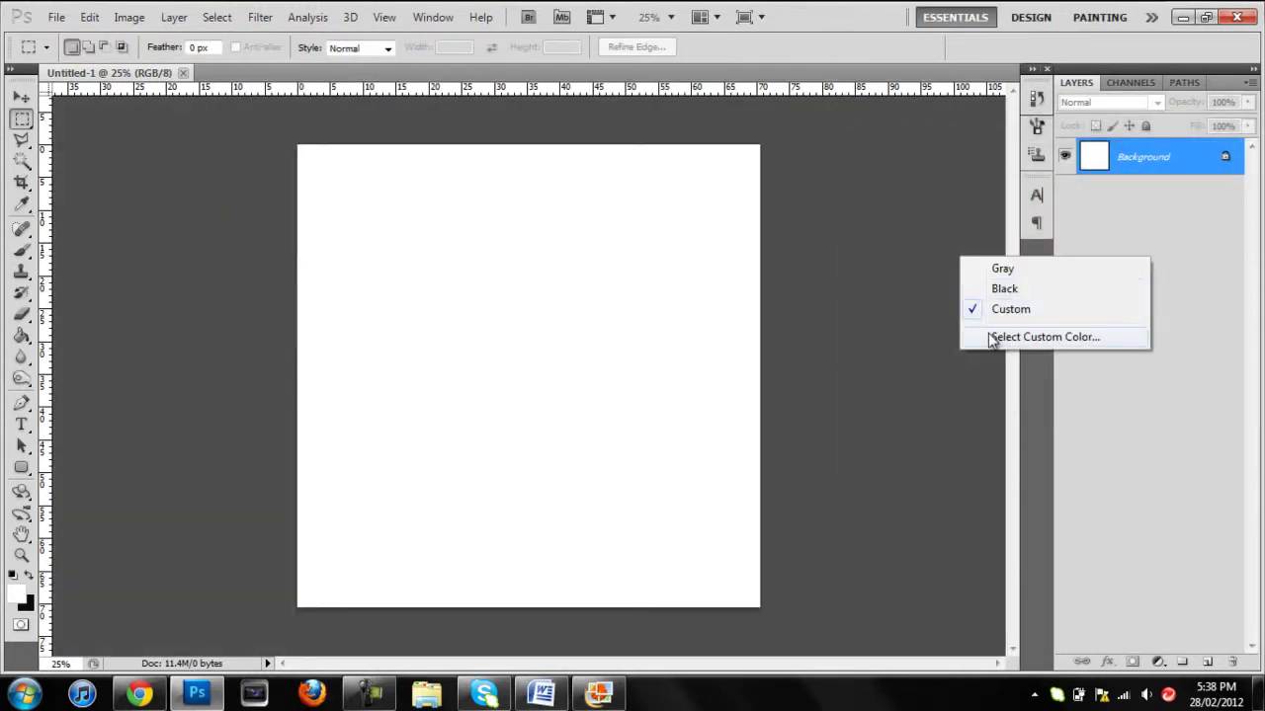
{"action": "left_click", "coordinate": [985, 335]}
{"action": "left_click_drag", "start_coordinate": [844, 332], "coordinate": [833, 321]}
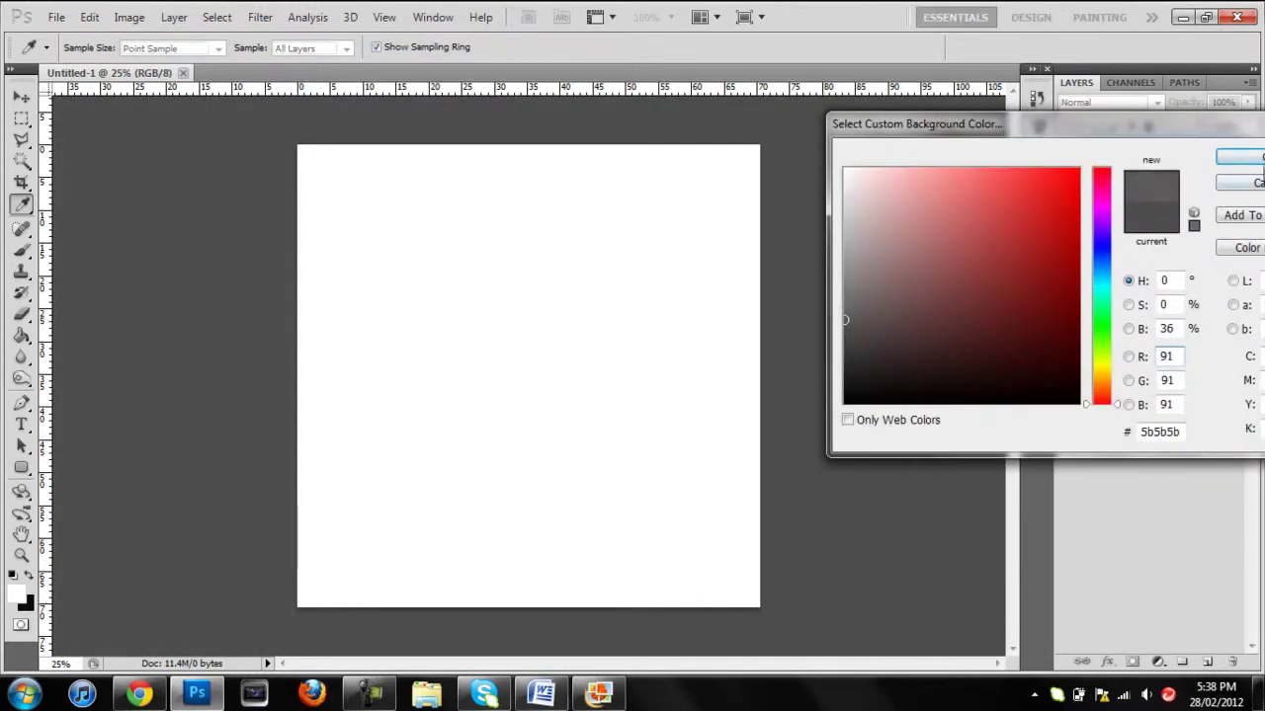
{"action": "left_click", "coordinate": [1238, 158]}
Convert the locked Background into a regular layer, keeping the default name Layer 0.
{"action": "key", "text": "v"}
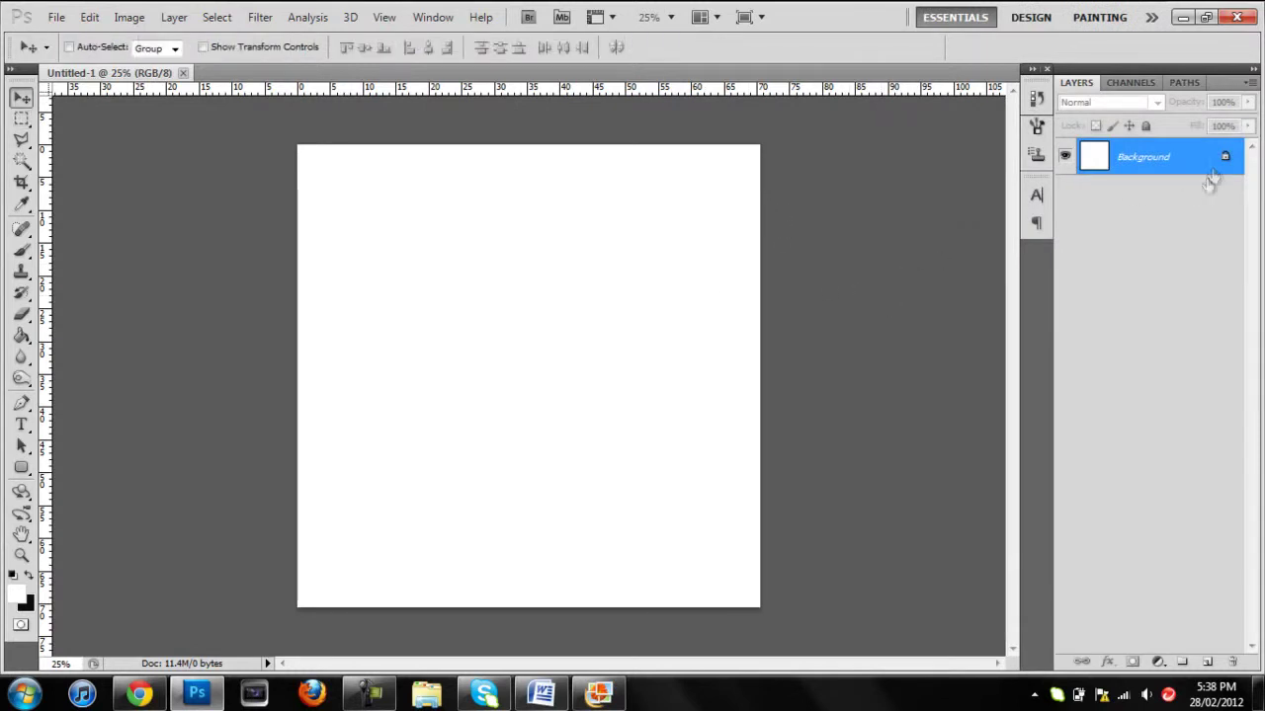
{"action": "double_click", "coordinate": [1191, 166]}
{"action": "key", "text": "Return"}
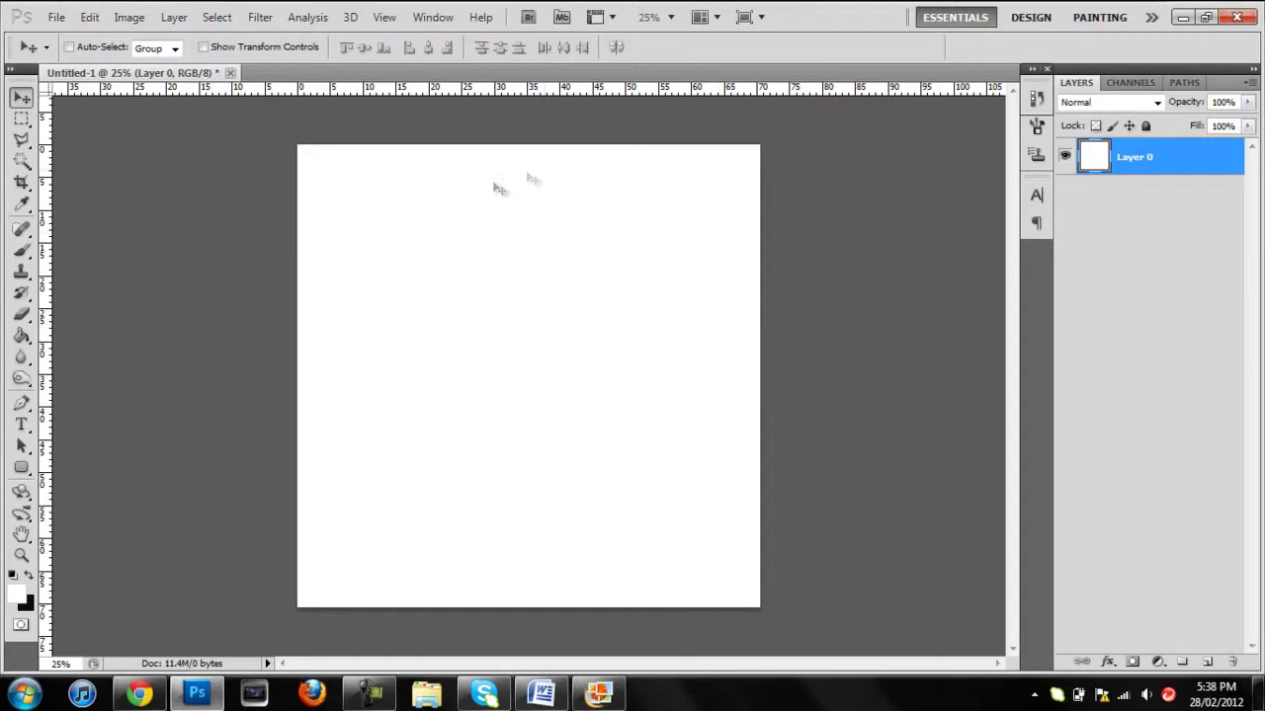
Set the foreground color to #161616 and fill the whole of Layer 0 with it using the Paint Bucket.
{"action": "left_click", "coordinate": [16, 591]}
{"action": "left_click_drag", "start_coordinate": [759, 375], "coordinate": [759, 378]}
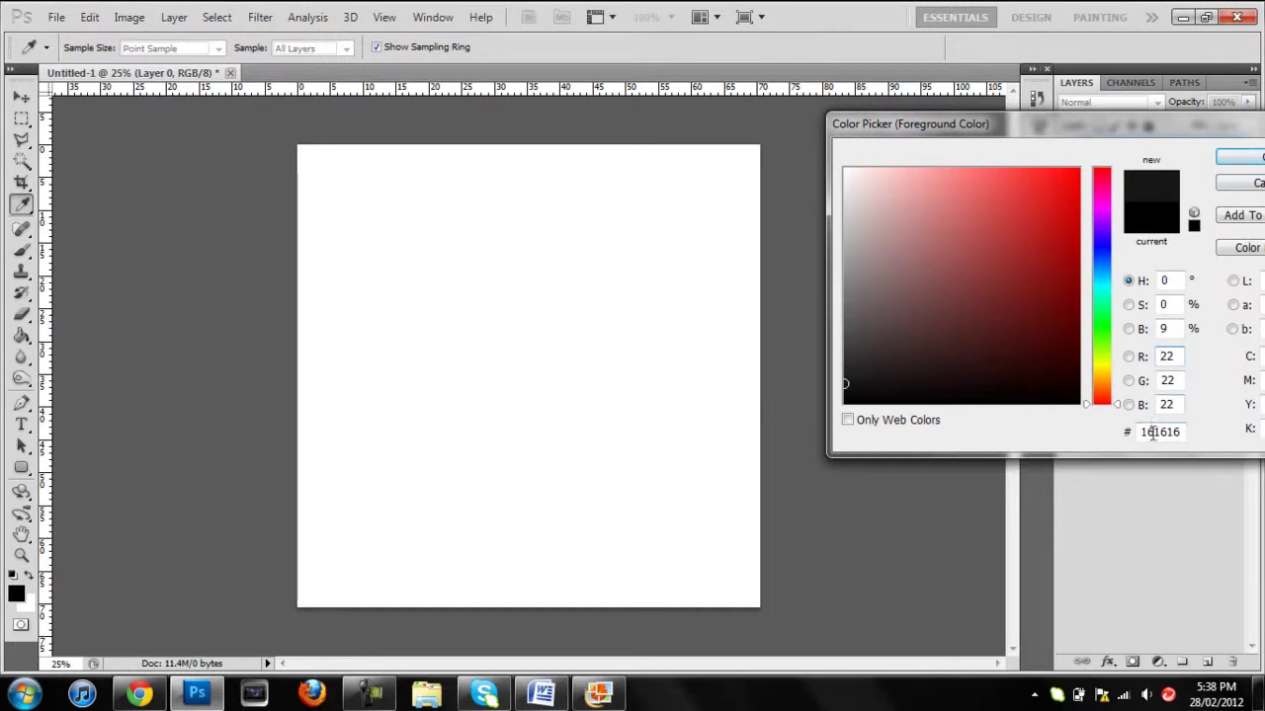
{"action": "left_click", "coordinate": [1240, 157]}
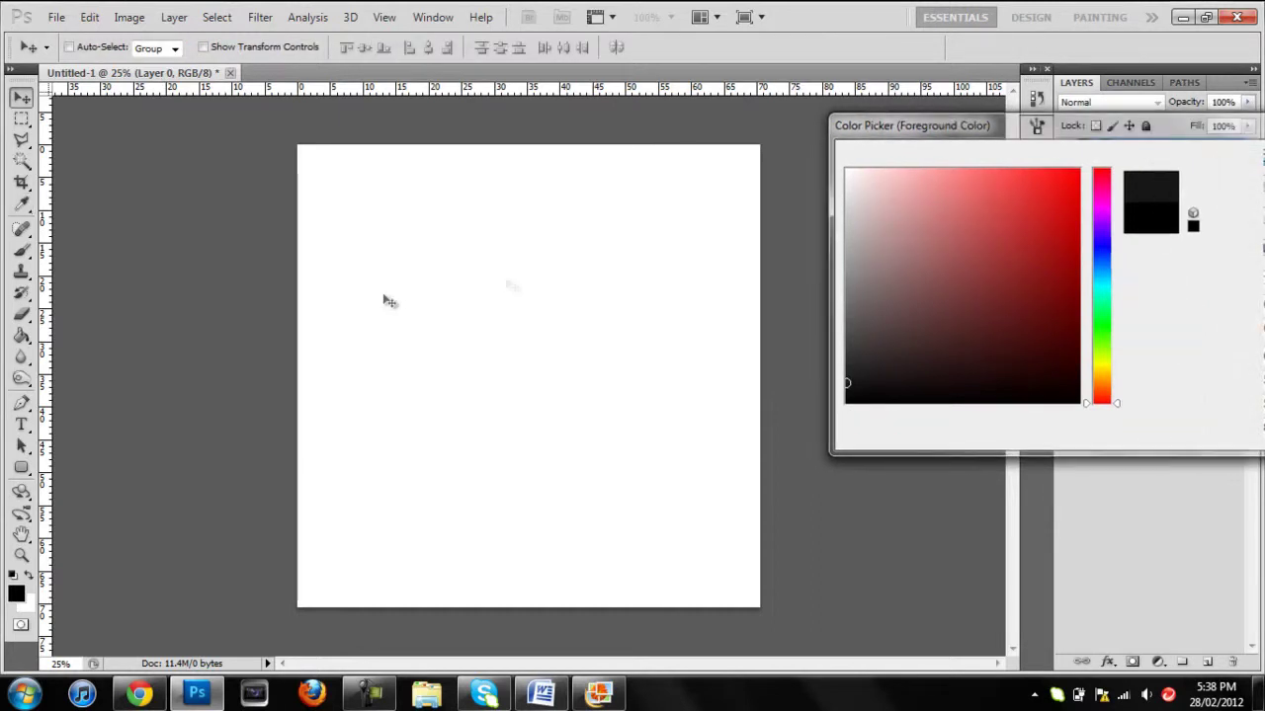
{"action": "left_click", "coordinate": [22, 335]}
{"action": "left_click", "coordinate": [501, 336]}
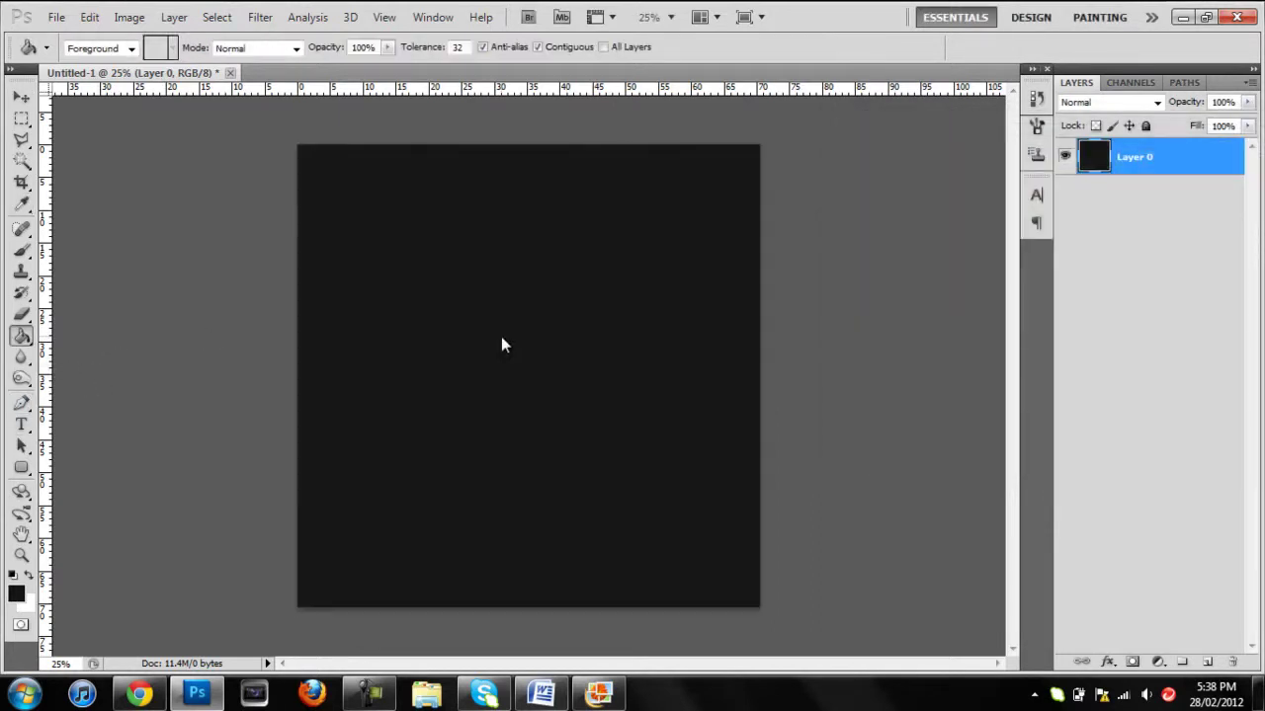
{"action": "key", "text": "v"}
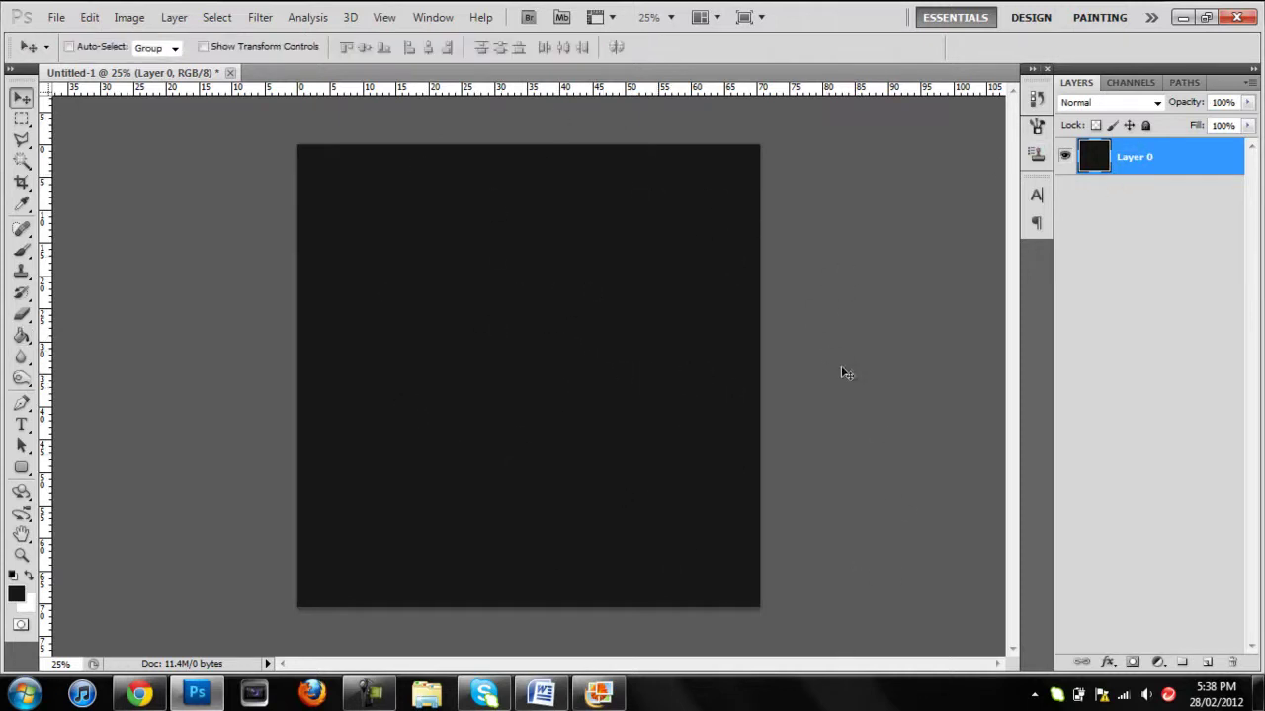
Paint a single soft white spot at the canvas centre on a new layer with the 1714 px brush.
{"action": "key", "text": "b"}
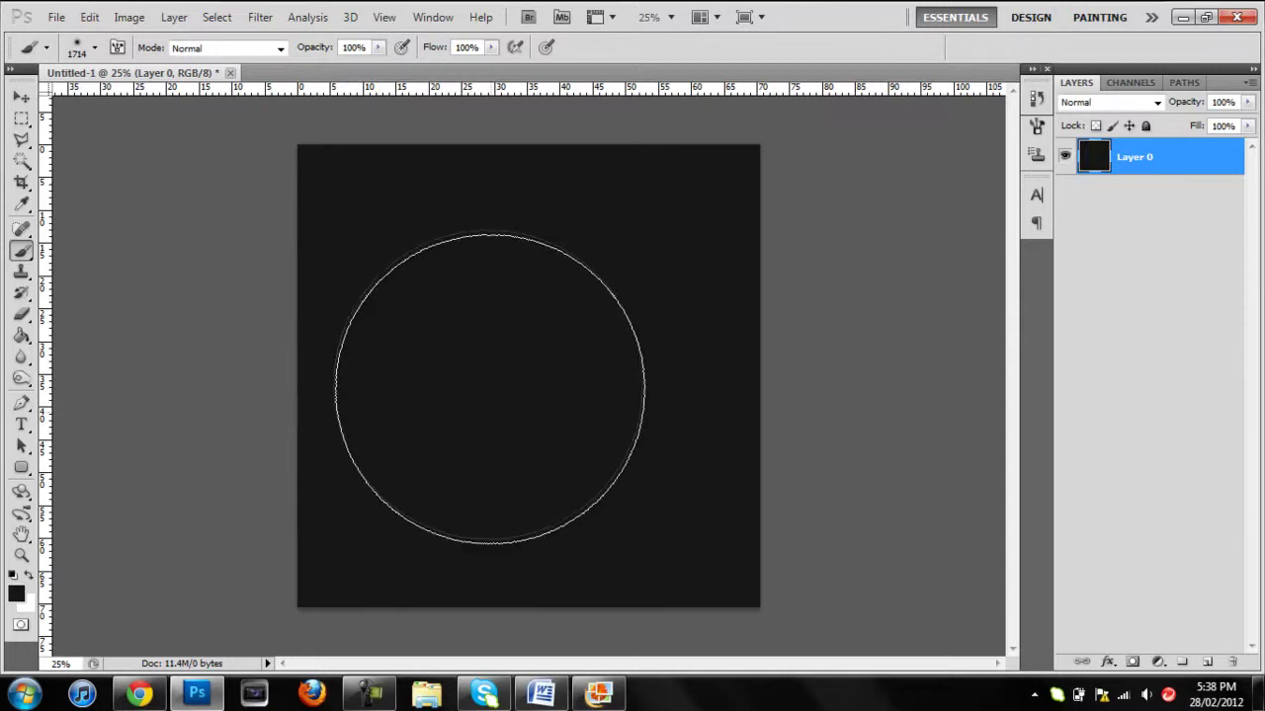
{"action": "left_click", "coordinate": [27, 576]}
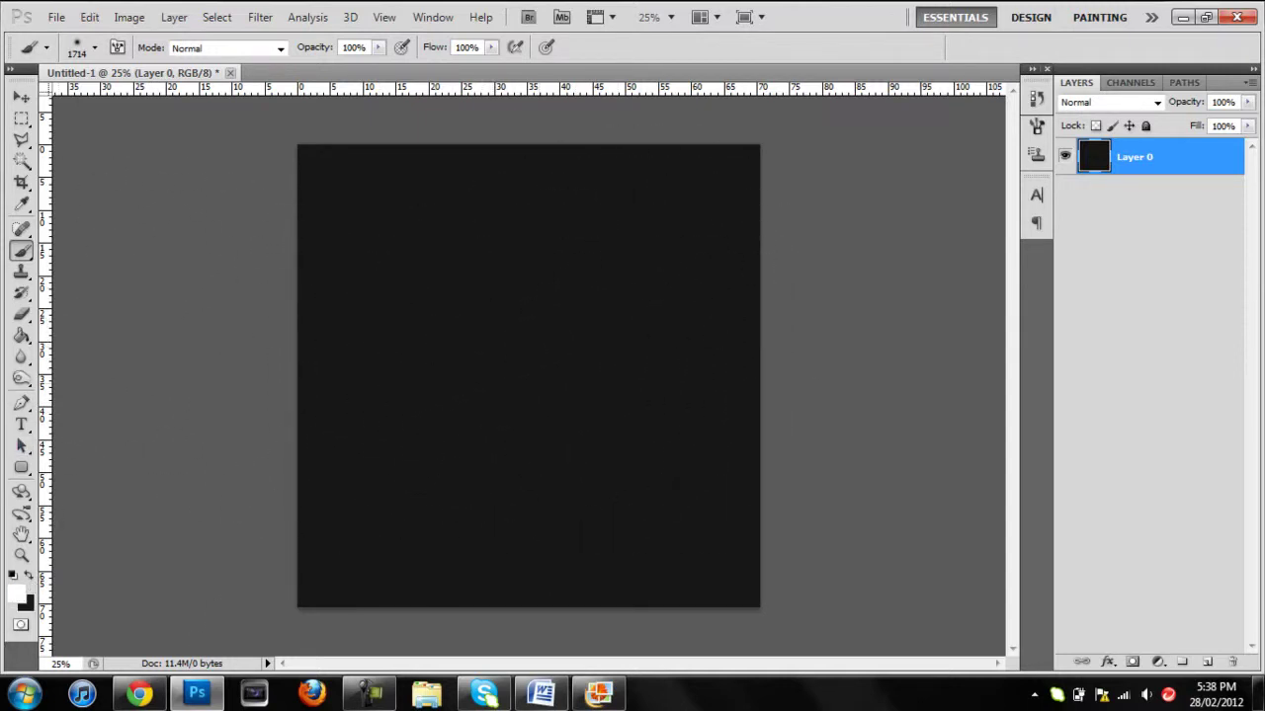
{"action": "left_click", "coordinate": [1207, 662]}
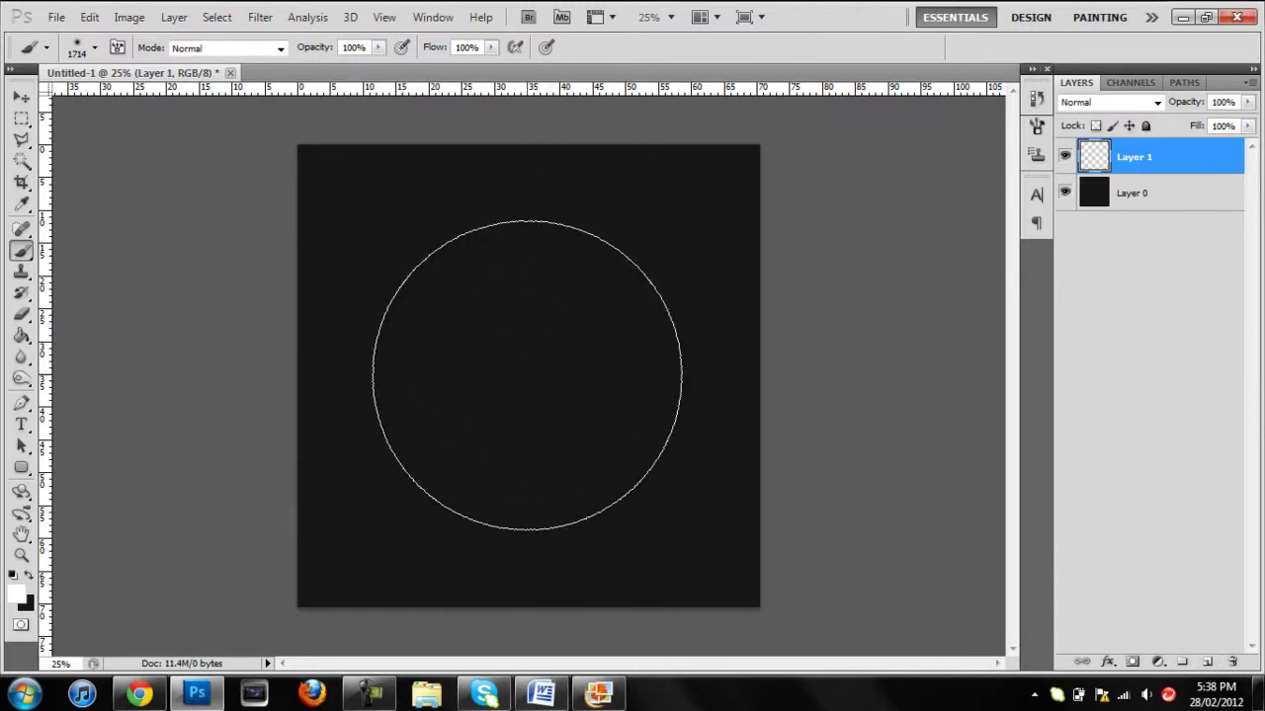
{"action": "left_click", "coordinate": [527, 374]}
{"action": "key", "text": "v"}
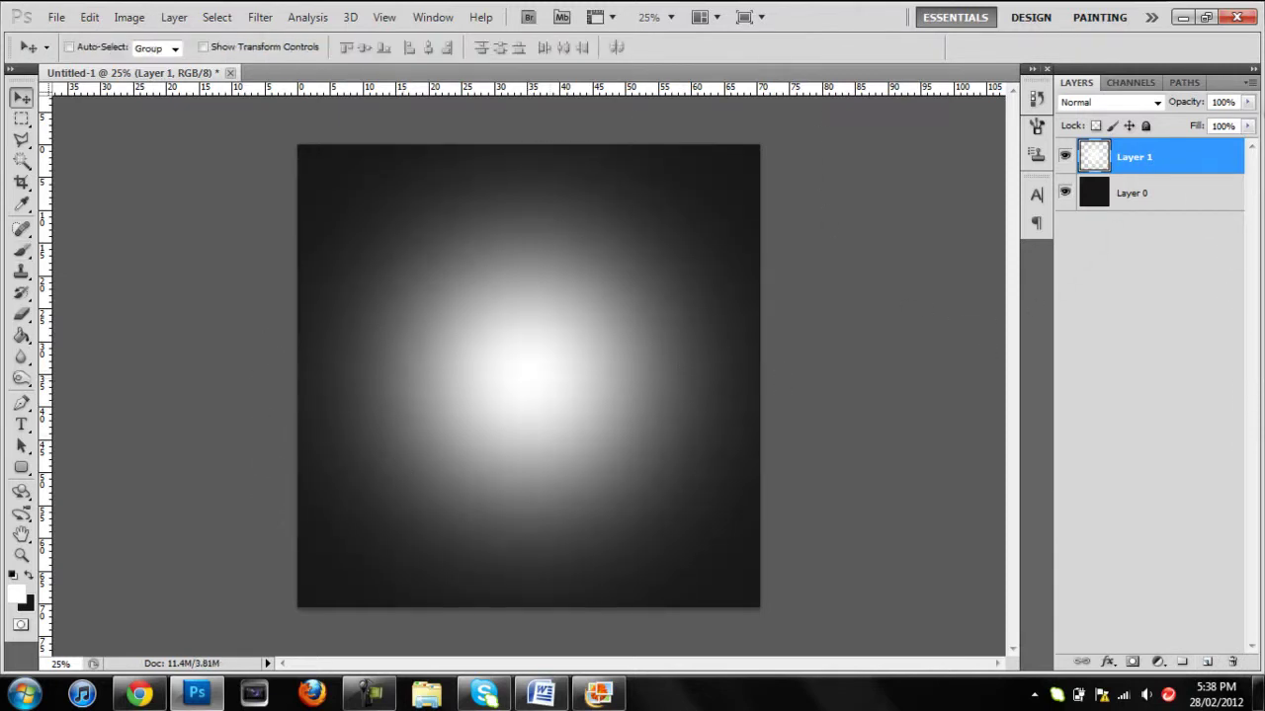
Lower the white glow layer's opacity to about 18% and merge it with the dark layer below.
{"action": "left_click", "coordinate": [1248, 106]}
{"action": "left_click_drag", "start_coordinate": [1243, 122], "coordinate": [1174, 129]}
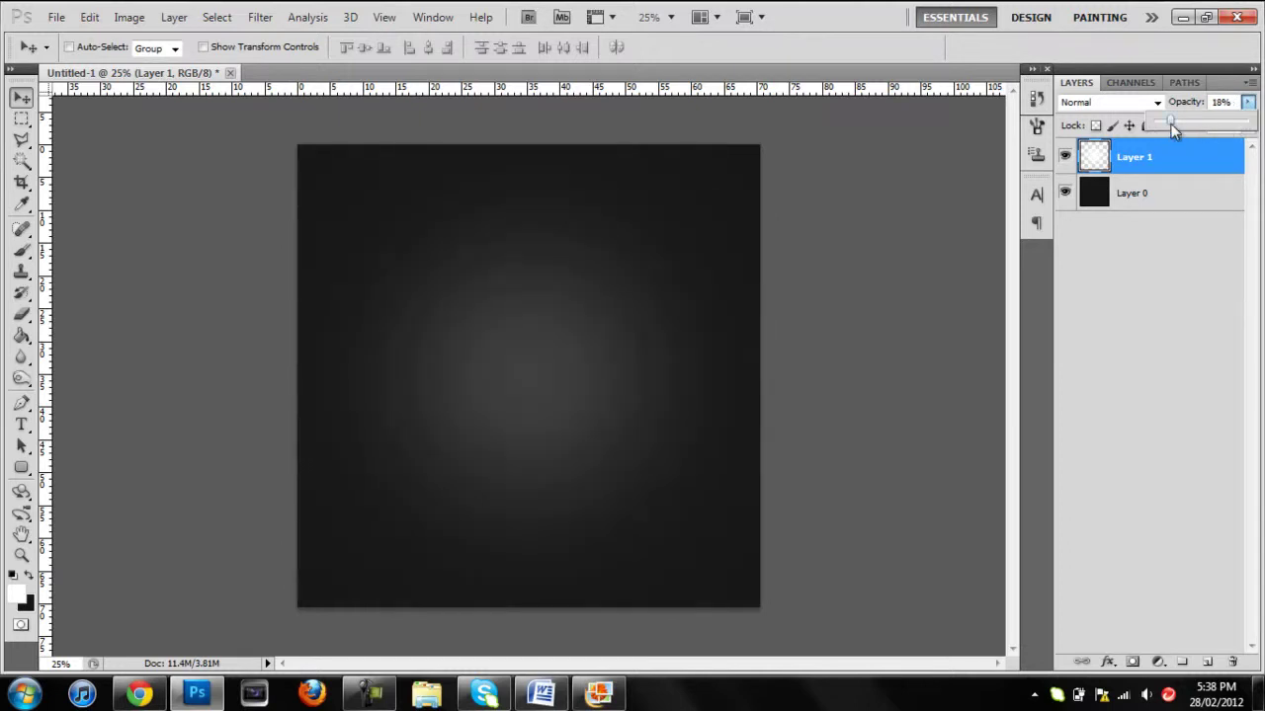
{"action": "left_click", "coordinate": [1171, 200], "text": "shift"}
{"action": "key", "text": "ctrl+e"}
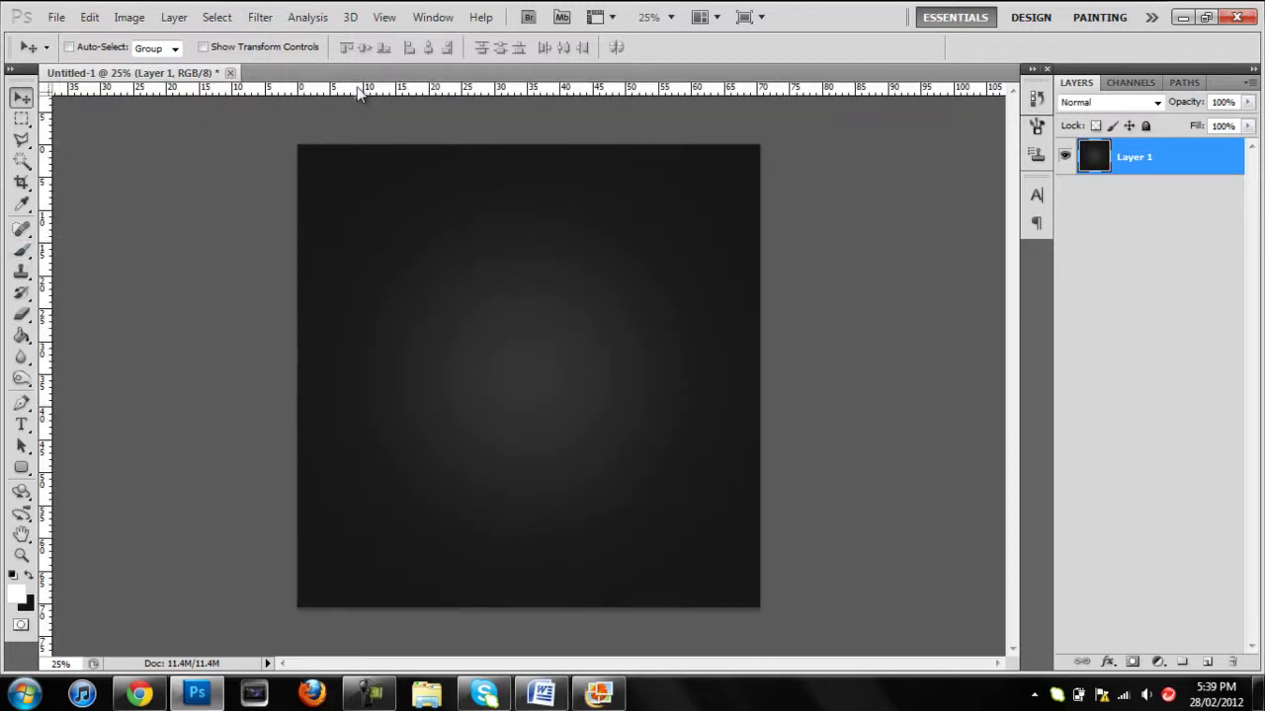
Place one horizontal and one vertical guide crossing at the exact centre of the canvas.
{"action": "left_click_drag", "start_coordinate": [408, 92], "coordinate": [449, 87]}
{"action": "double_click", "coordinate": [1134, 167]}
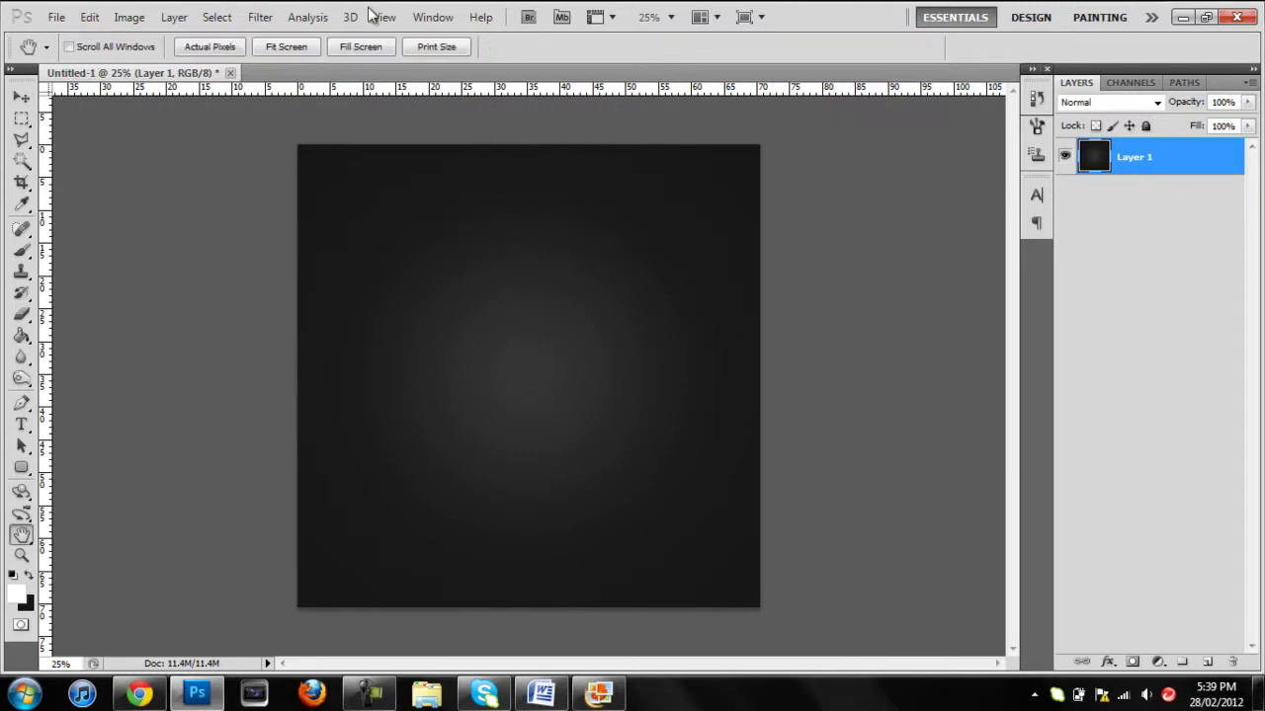
{"action": "left_click", "coordinate": [1177, 165]}
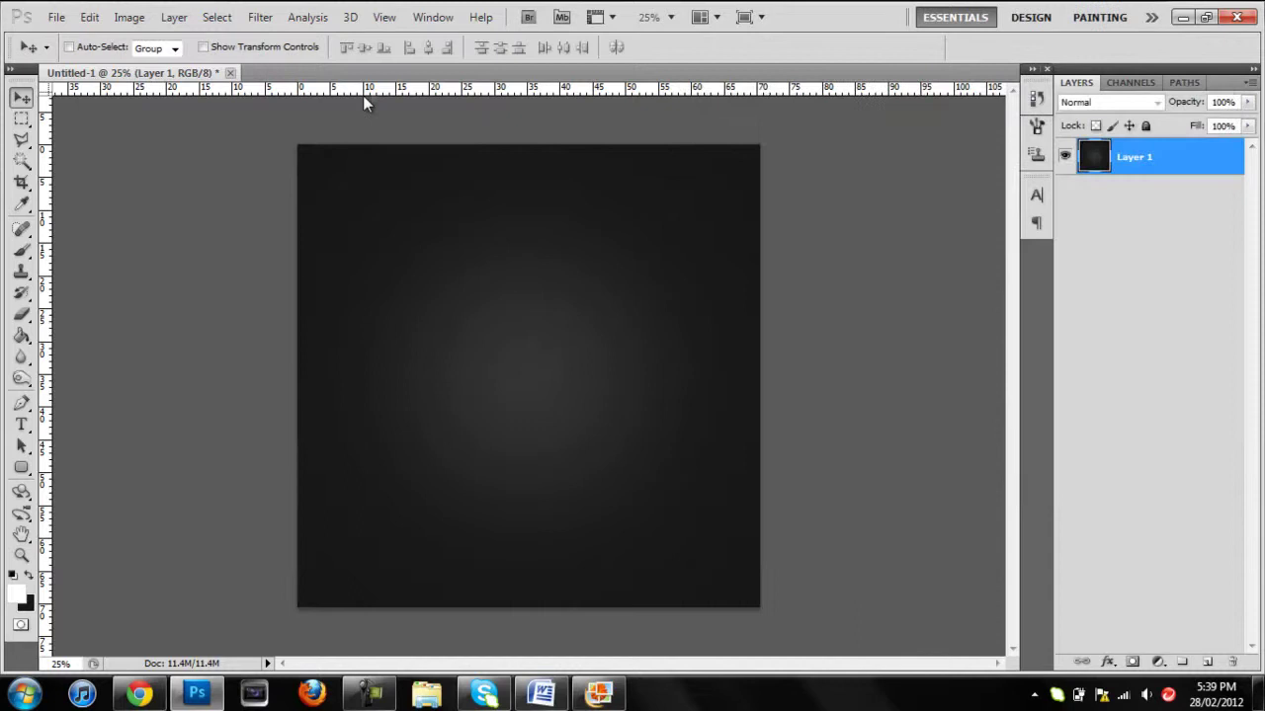
{"action": "left_click_drag", "start_coordinate": [375, 92], "coordinate": [393, 380]}
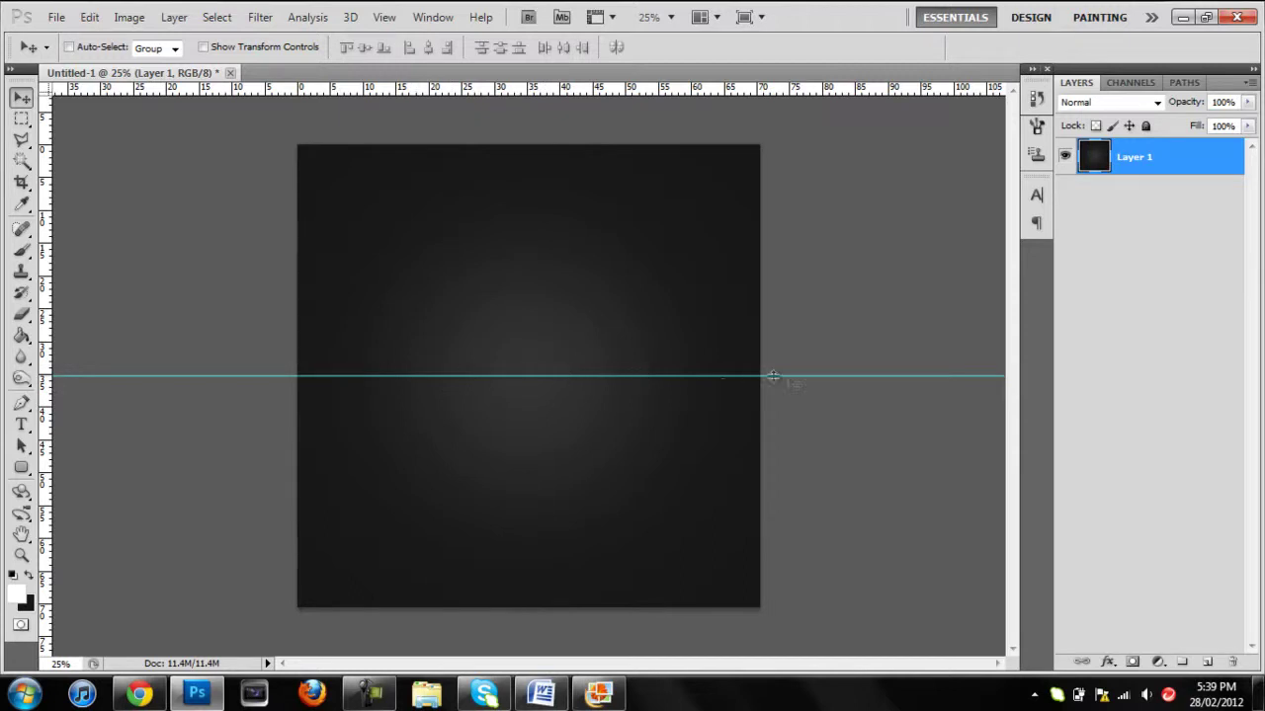
{"action": "left_click_drag", "start_coordinate": [45, 305], "coordinate": [528, 381]}
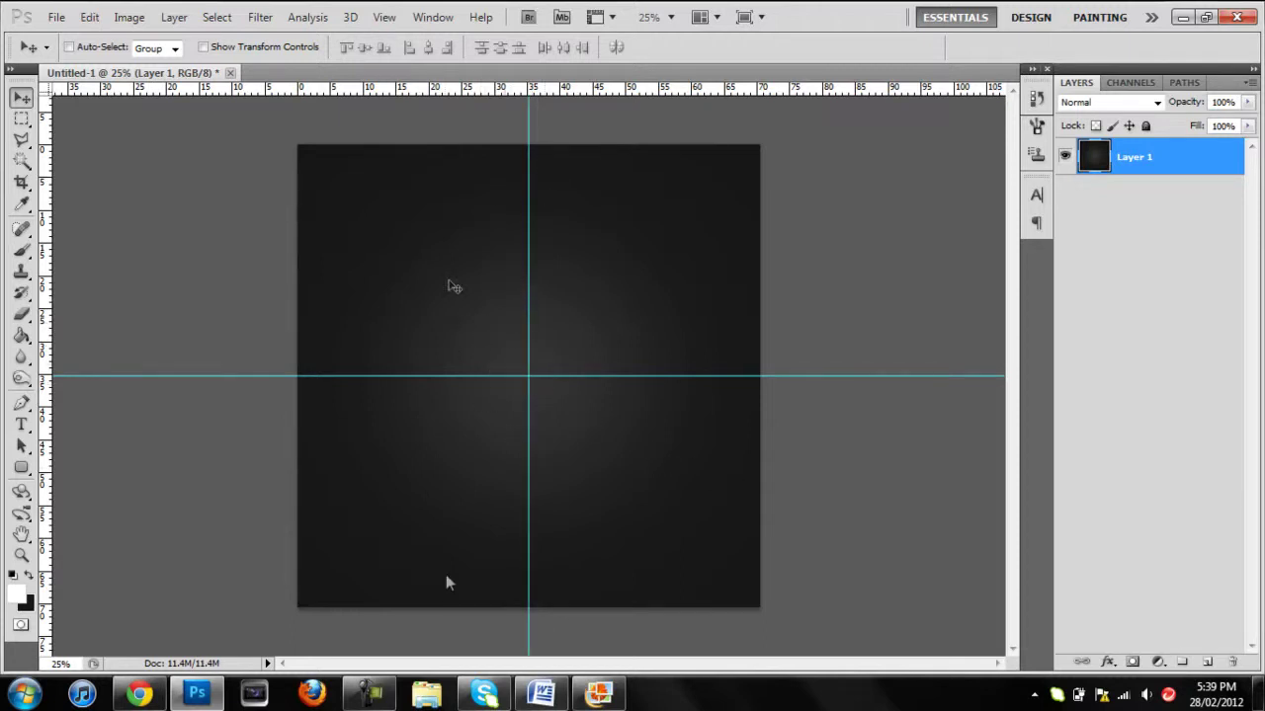
Add a new empty layer above the merged background for the blade shape.
{"action": "key", "text": "ctrl+minus"}
{"action": "scroll", "coordinate": [524, 370], "scroll_direction": "up", "scroll_amount": 3}
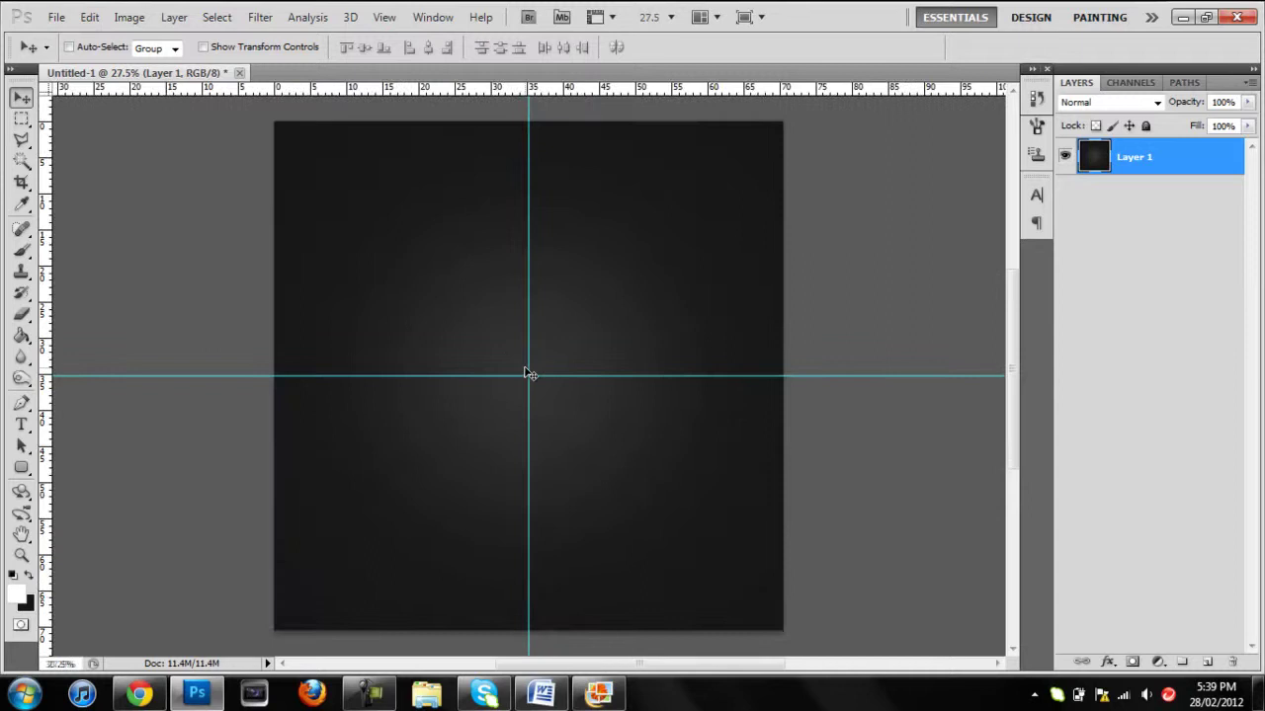
{"action": "left_click_drag", "start_coordinate": [1013, 360], "coordinate": [1012, 346]}
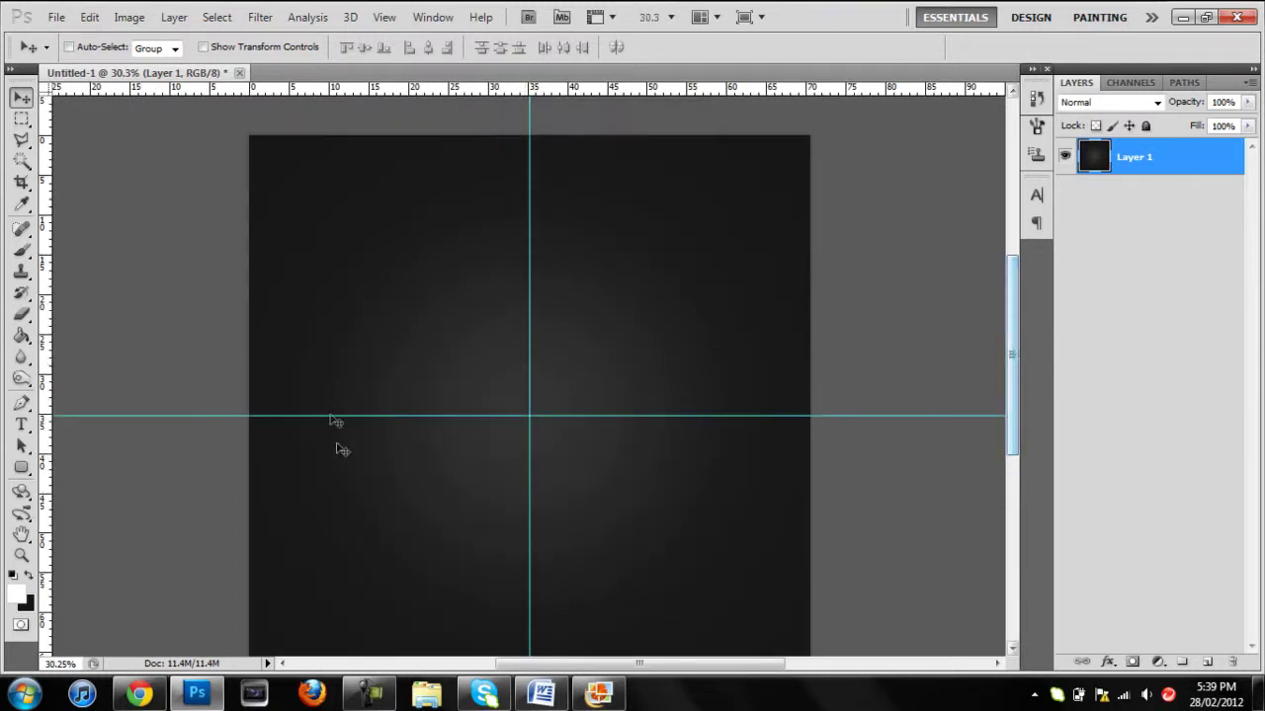
{"action": "left_click", "coordinate": [1207, 662]}
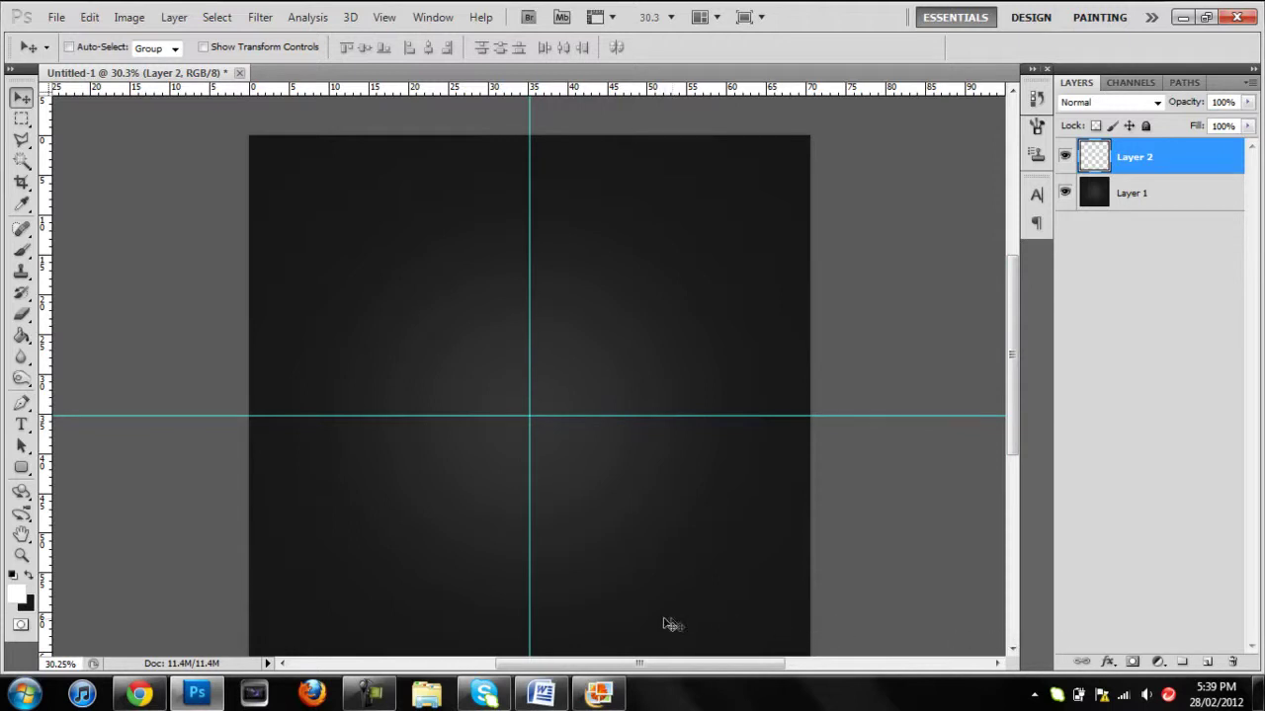
Check the reference in Windows Live Photo Gallery, and draw the left half of an upward blade along the vertical guide with Photoshop's Pen tool.
{"action": "key", "text": "p"}
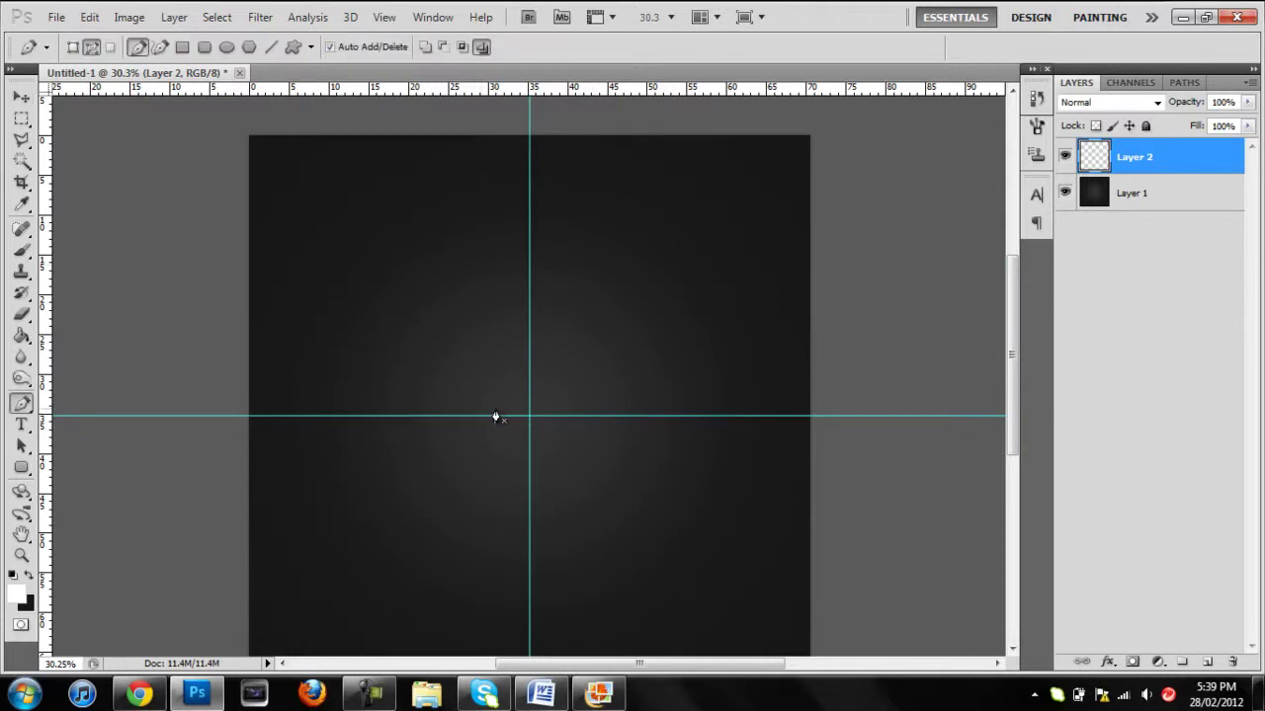
{"action": "left_click", "coordinate": [598, 694]}
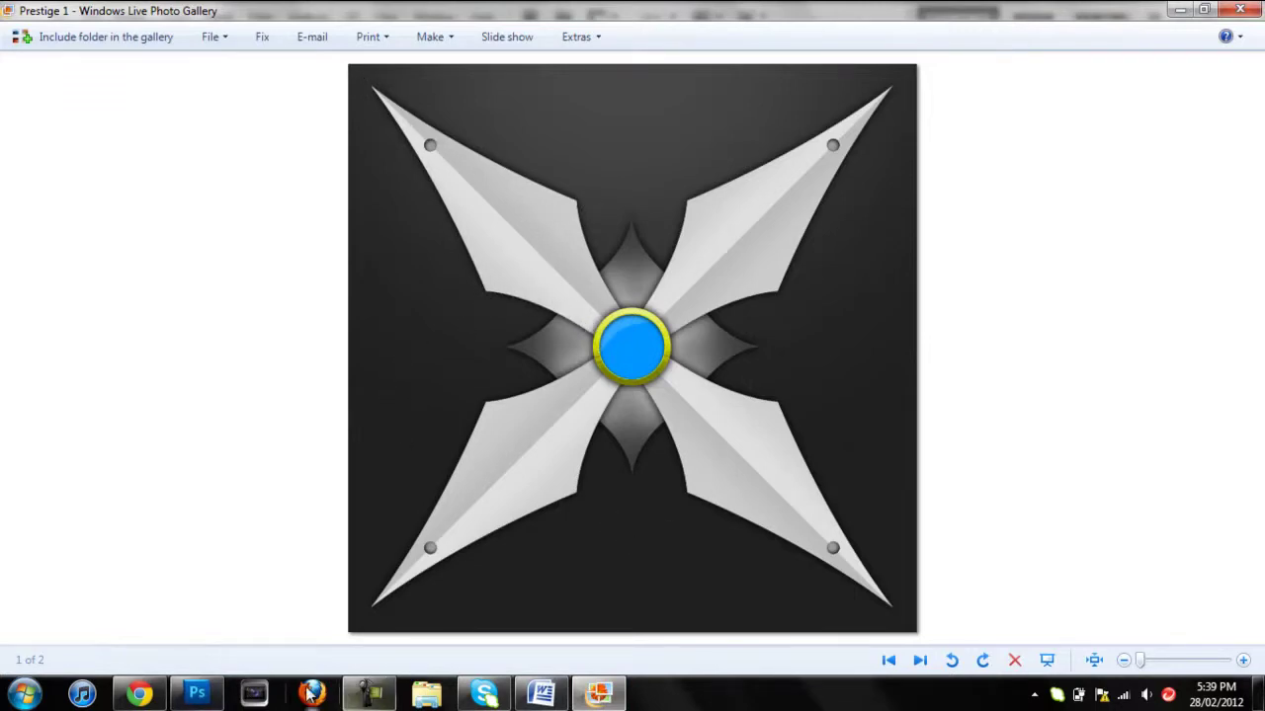
{"action": "left_click", "coordinate": [197, 693]}
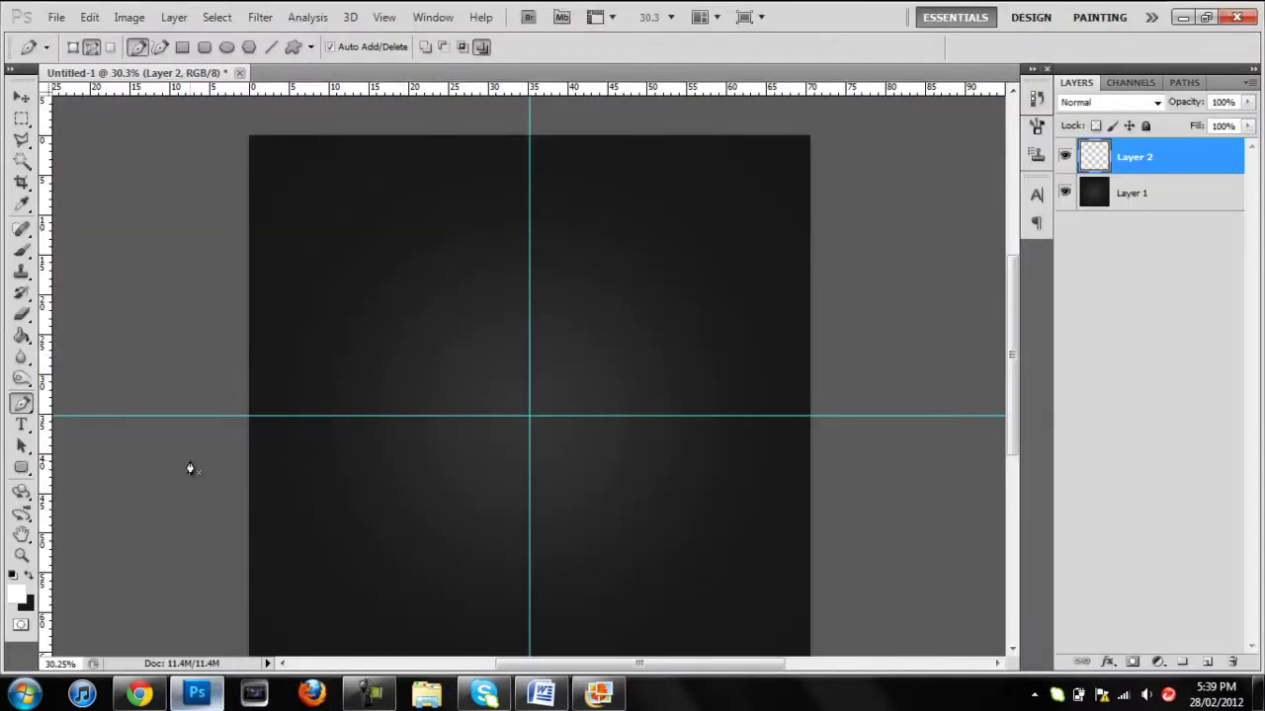
{"action": "left_click", "coordinate": [599, 693]}
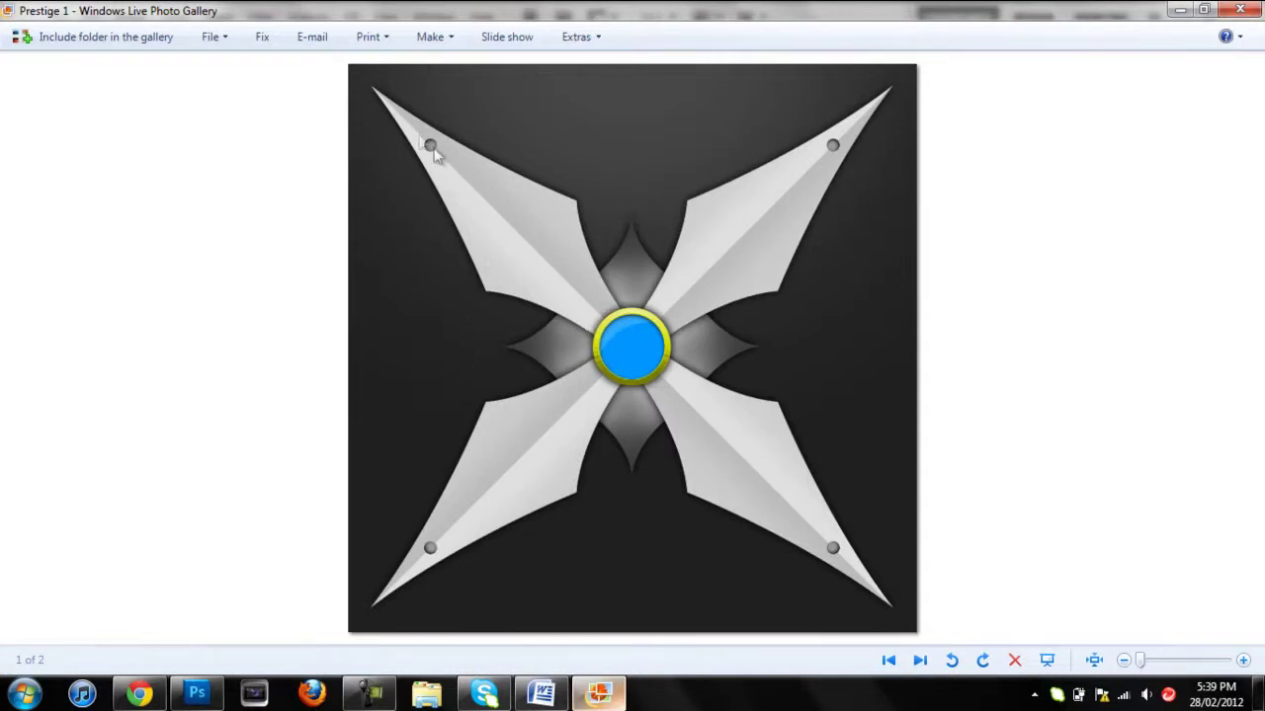
{"action": "left_click", "coordinate": [196, 693]}
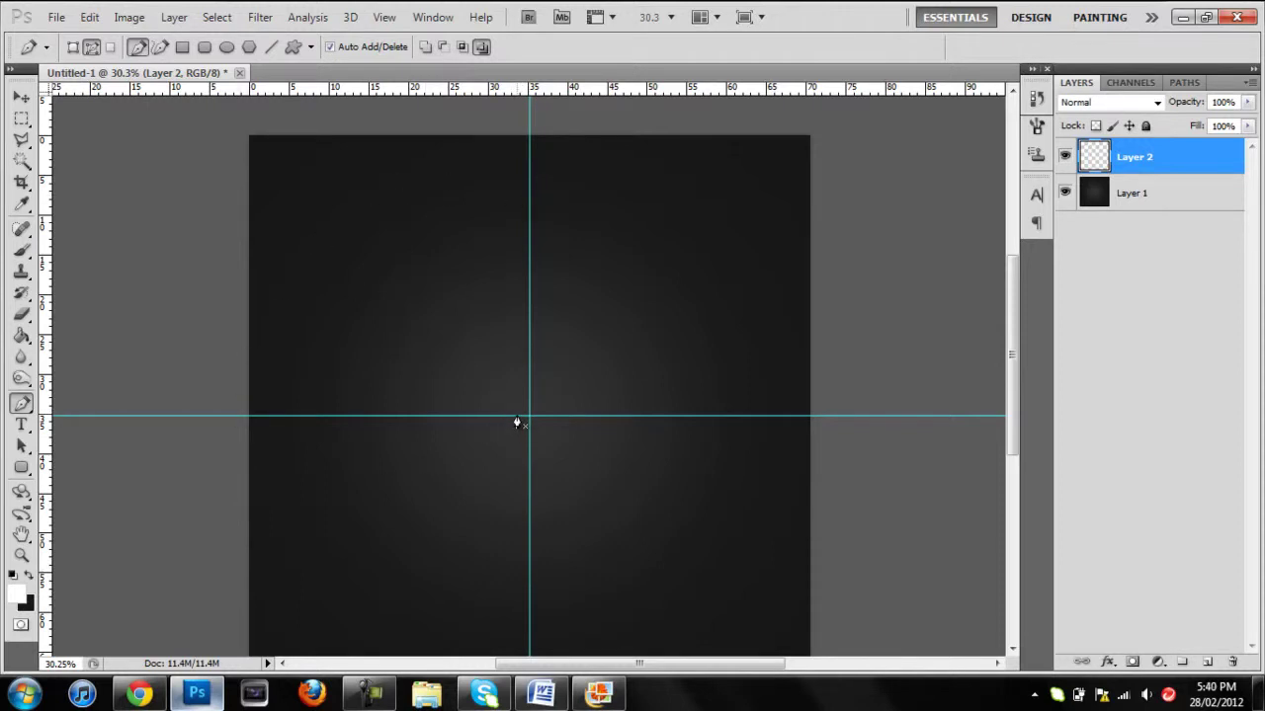
{"action": "left_click_drag", "start_coordinate": [478, 358], "coordinate": [447, 341]}
{"action": "left_click", "coordinate": [529, 241]}
{"action": "left_click_drag", "start_coordinate": [529, 245], "coordinate": [530, 198]}
{"action": "left_click", "coordinate": [518, 427]}
Fill the half-blade path with solid grey #a7a7a7 at 100% opacity and delete the path.
{"action": "right_click", "coordinate": [518, 351]}
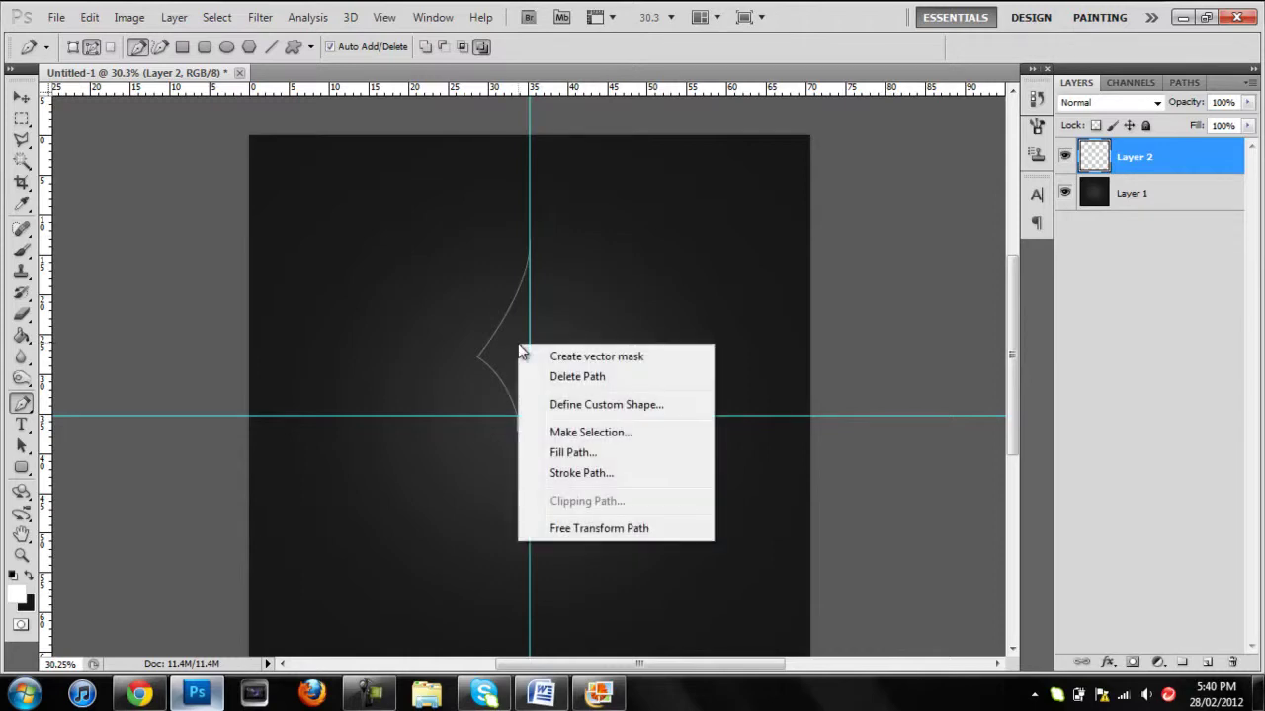
{"action": "left_click", "coordinate": [583, 449]}
{"action": "left_click", "coordinate": [689, 184]}
{"action": "left_click", "coordinate": [638, 247]}
{"action": "left_click_drag", "start_coordinate": [984, 299], "coordinate": [809, 250]}
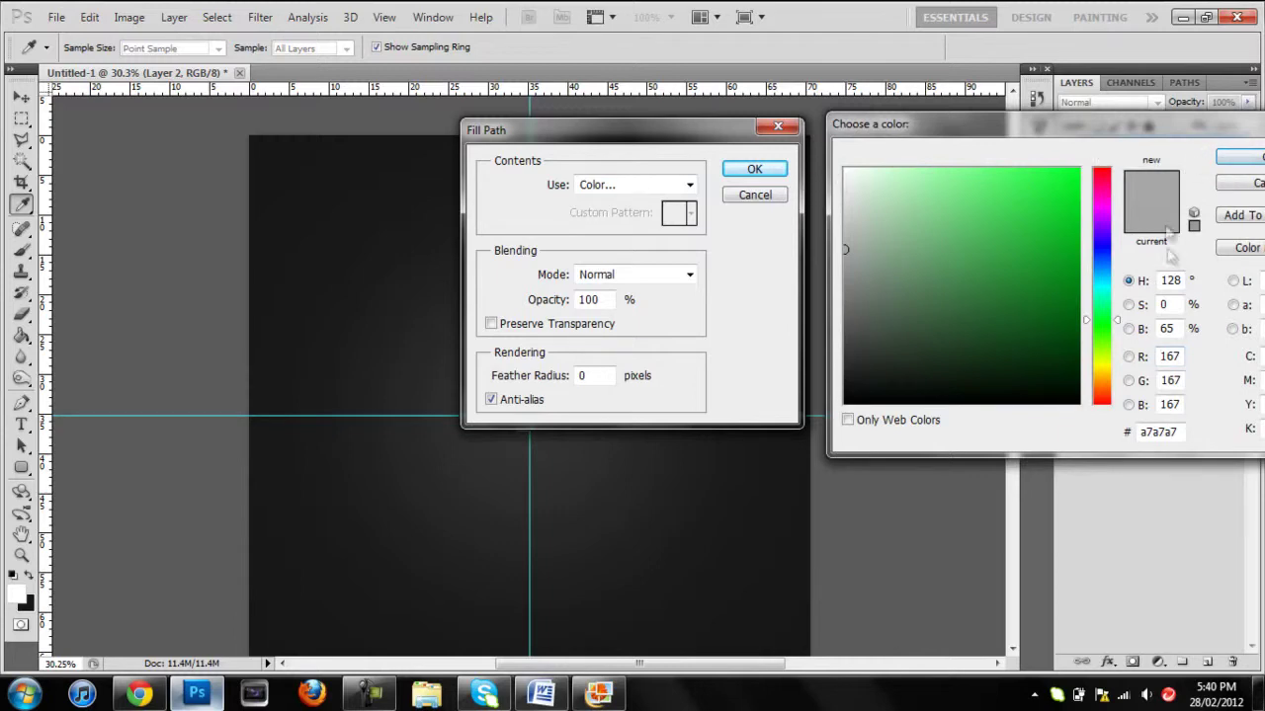
{"action": "left_click", "coordinate": [1240, 158]}
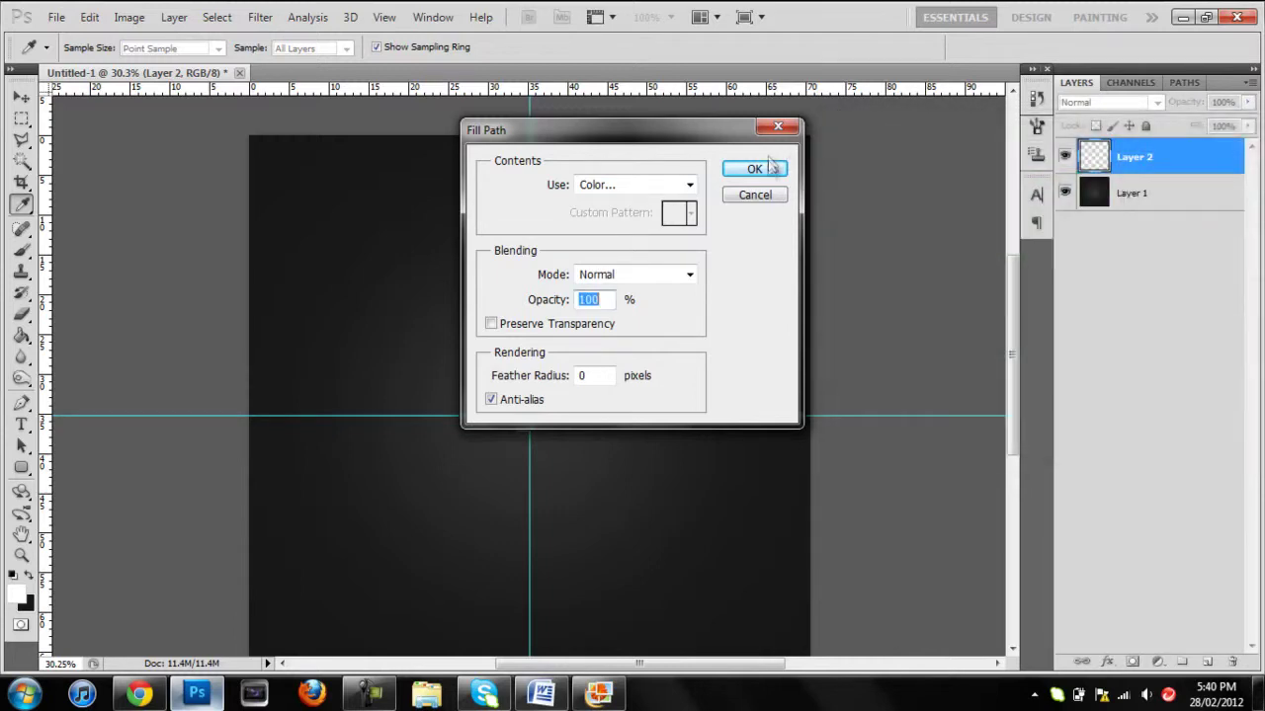
{"action": "left_click", "coordinate": [755, 169]}
{"action": "right_click", "coordinate": [576, 285]}
{"action": "left_click", "coordinate": [632, 306]}
Duplicate the half-blade layer, flip the copy horizontally, and align it against the vertical guide to complete the symmetrical blade.
{"action": "key", "text": "v"}
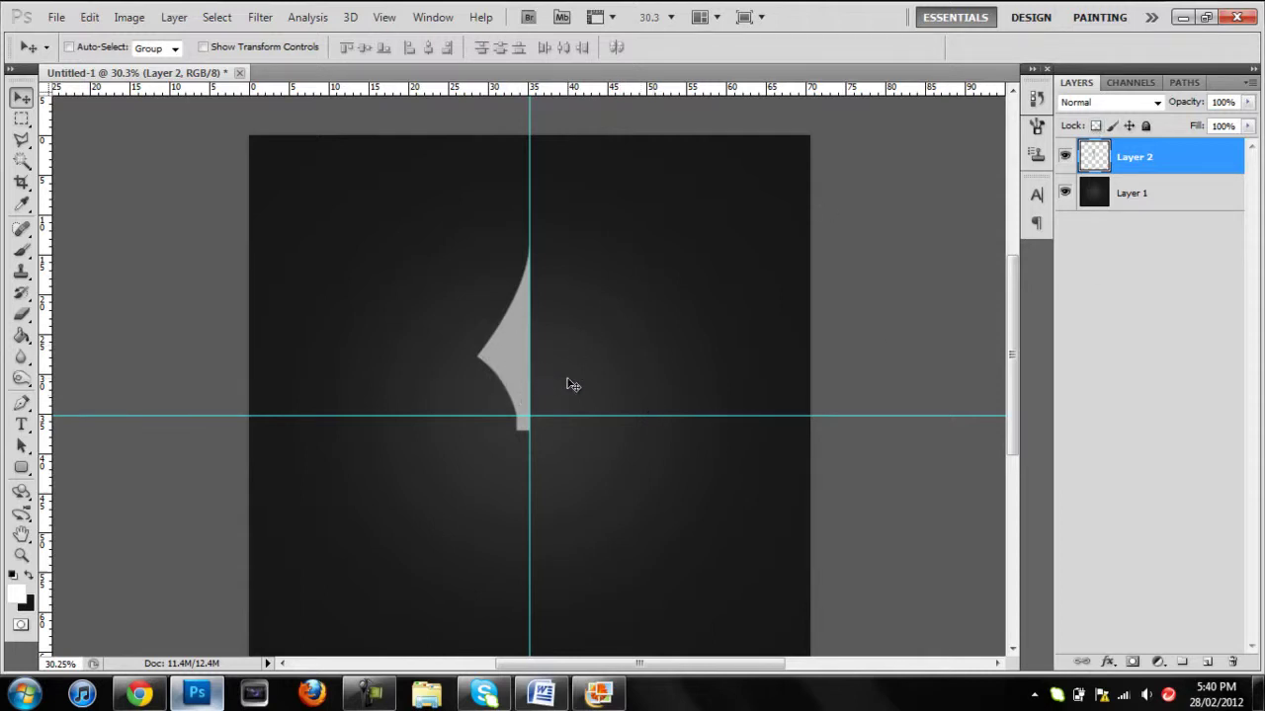
{"action": "key", "text": "ctrl+j"}
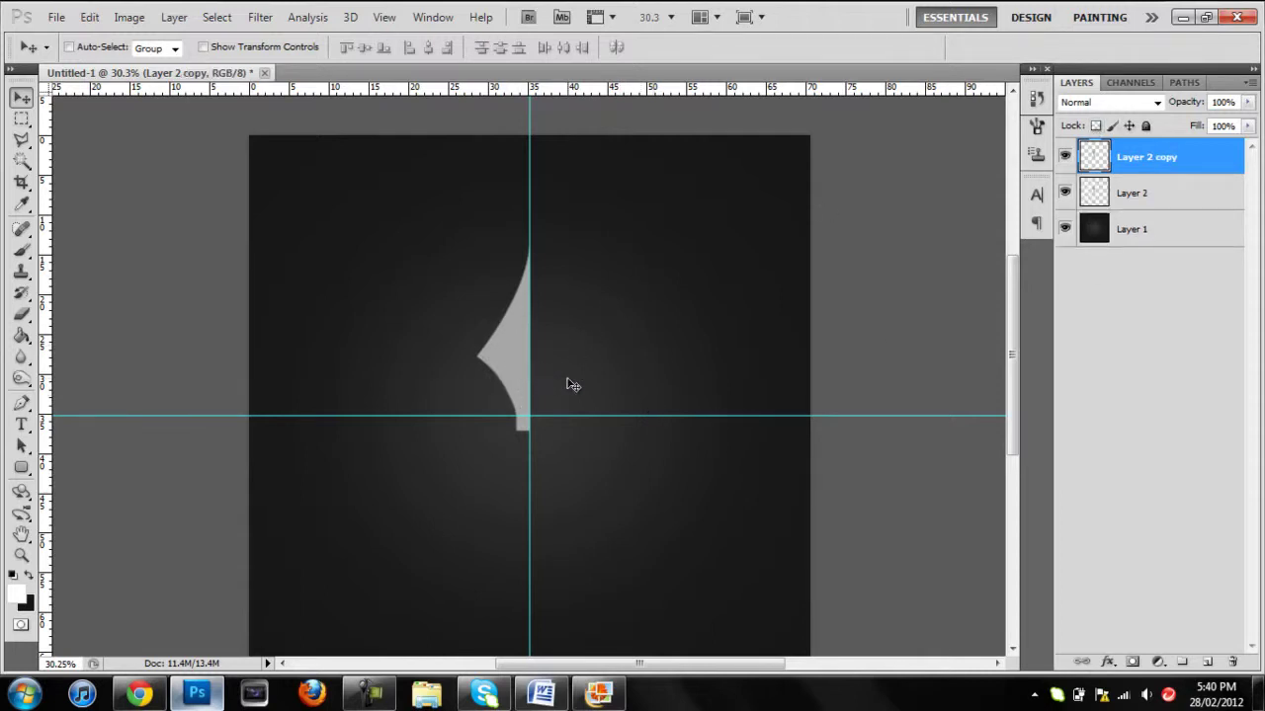
{"action": "key", "text": "ctrl+t"}
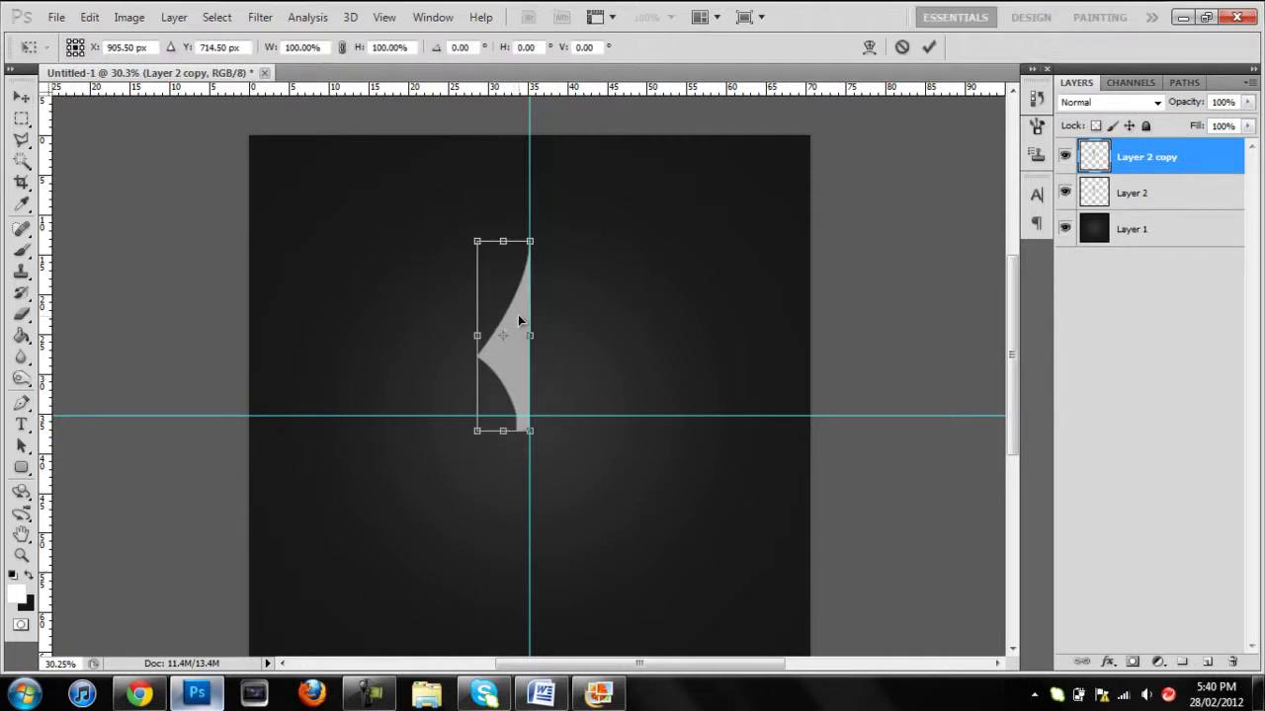
{"action": "right_click", "coordinate": [518, 314]}
{"action": "left_click", "coordinate": [614, 574]}
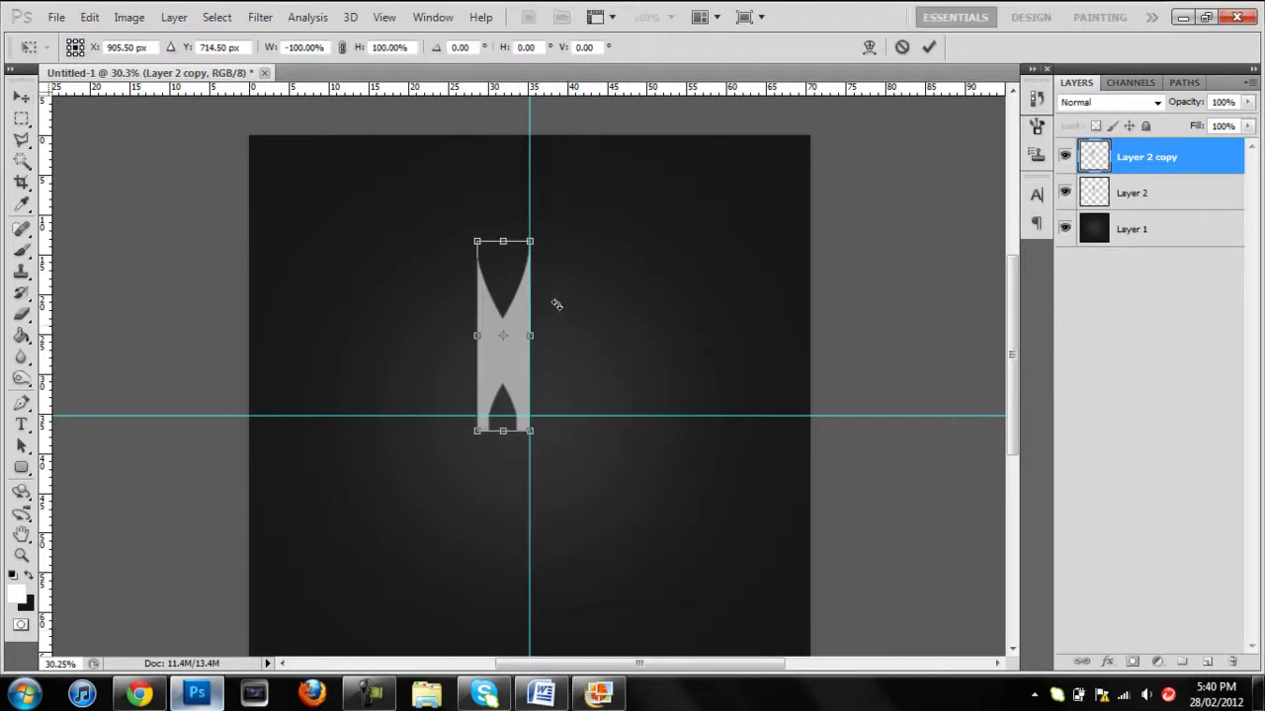
{"action": "left_click_drag", "start_coordinate": [485, 313], "coordinate": [538, 315]}
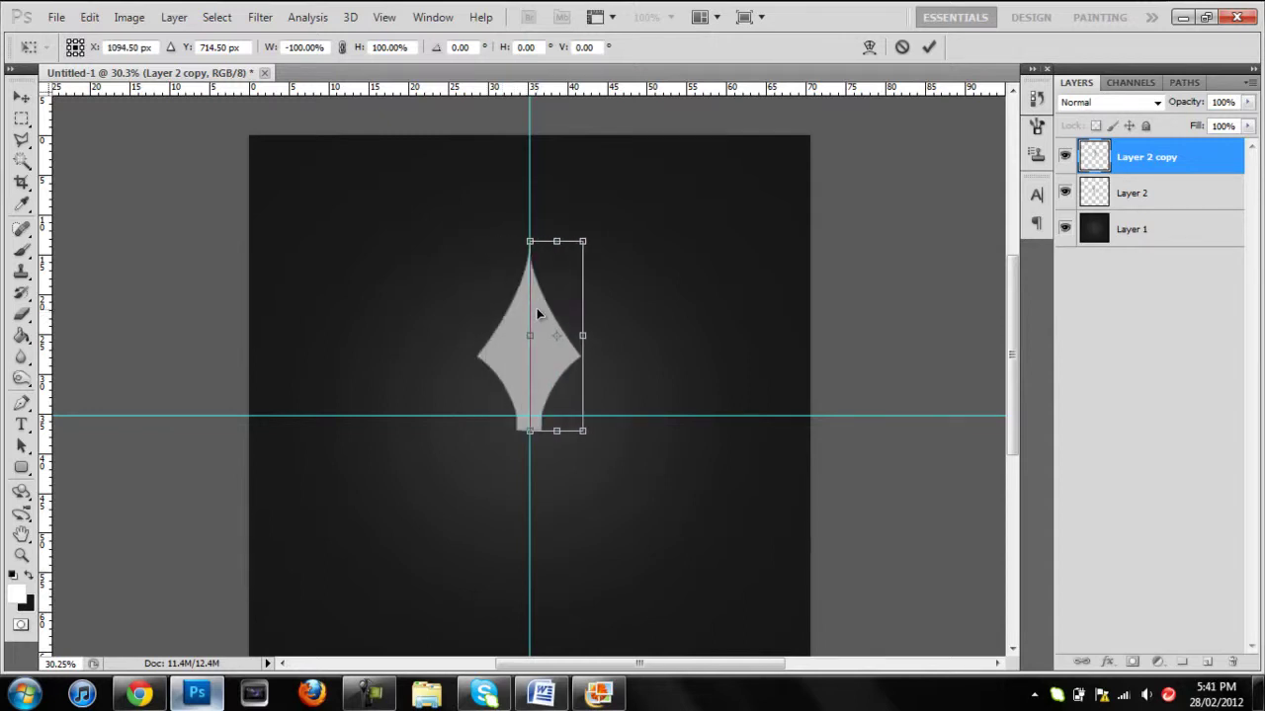
{"action": "left_click", "coordinate": [929, 46]}
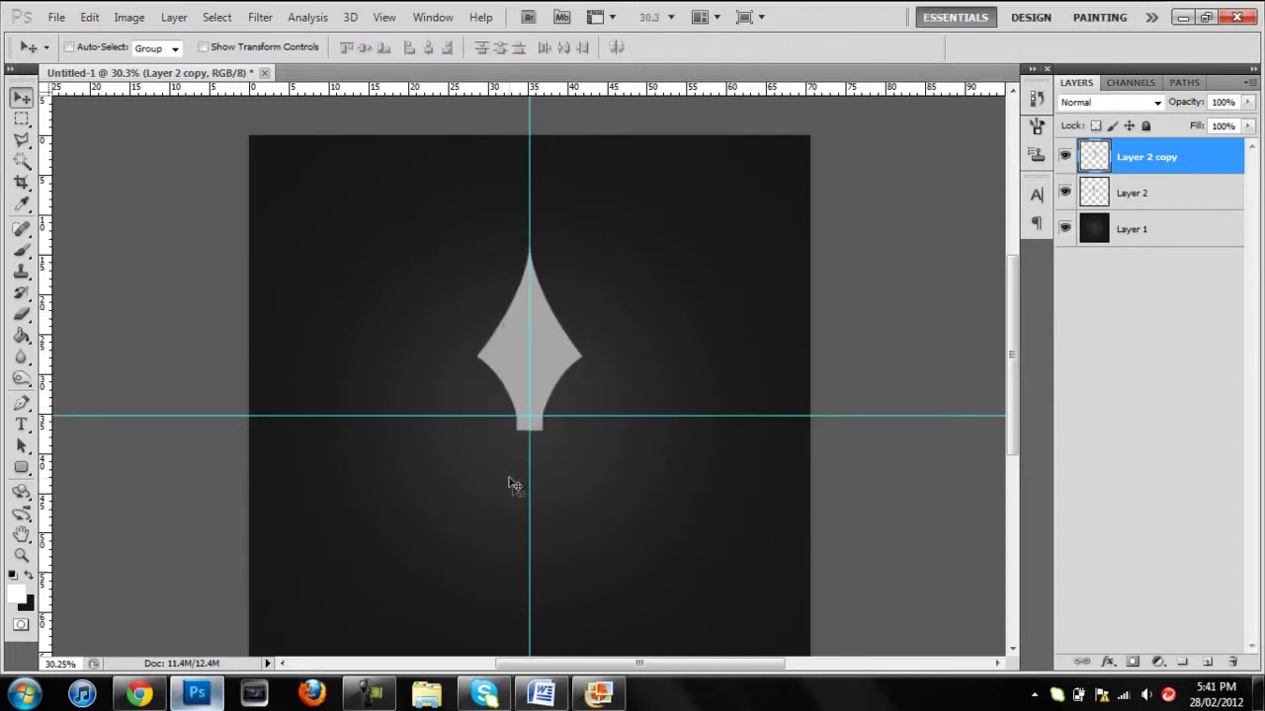
Merge the two blade-half layers into a single layer.
{"action": "left_click_drag", "start_coordinate": [530, 209], "coordinate": [529, 237]}
{"action": "left_click", "coordinate": [1176, 194], "text": "shift"}
{"action": "key", "text": "ctrl+e"}
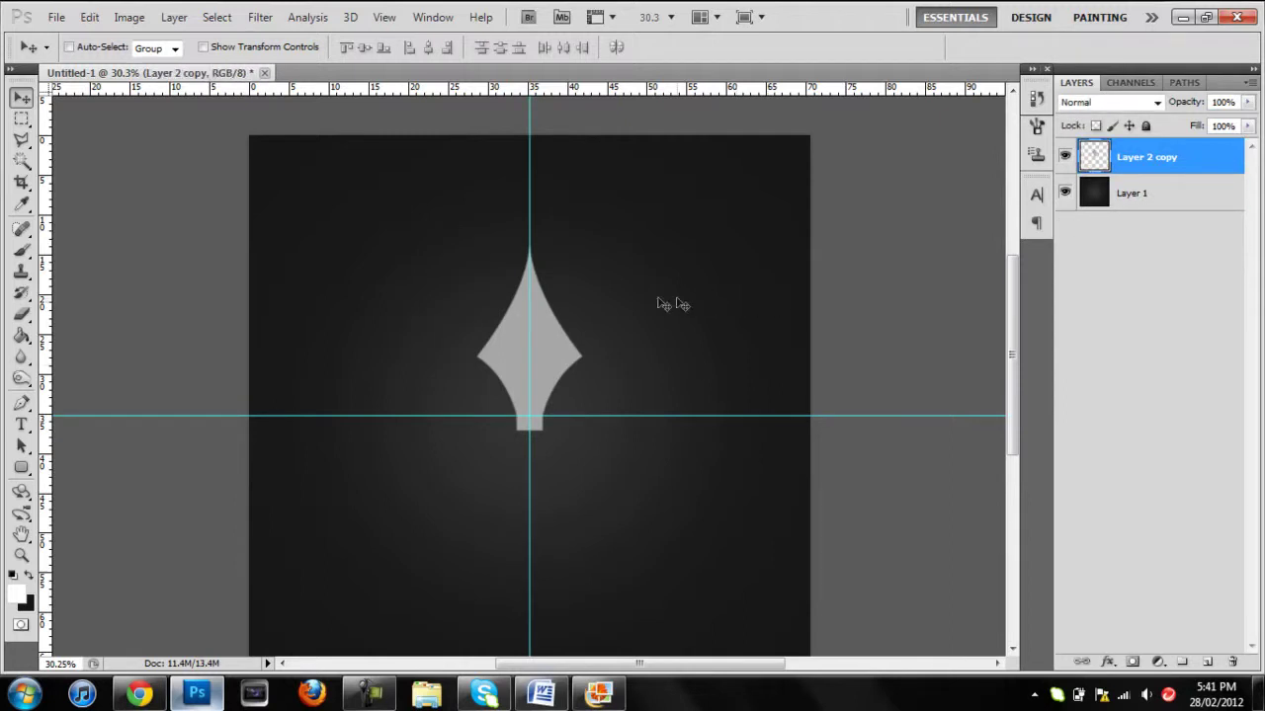
Stretch the blade upward to about 136% of its height, keeping its base in place.
{"action": "key", "text": "ctrl+t"}
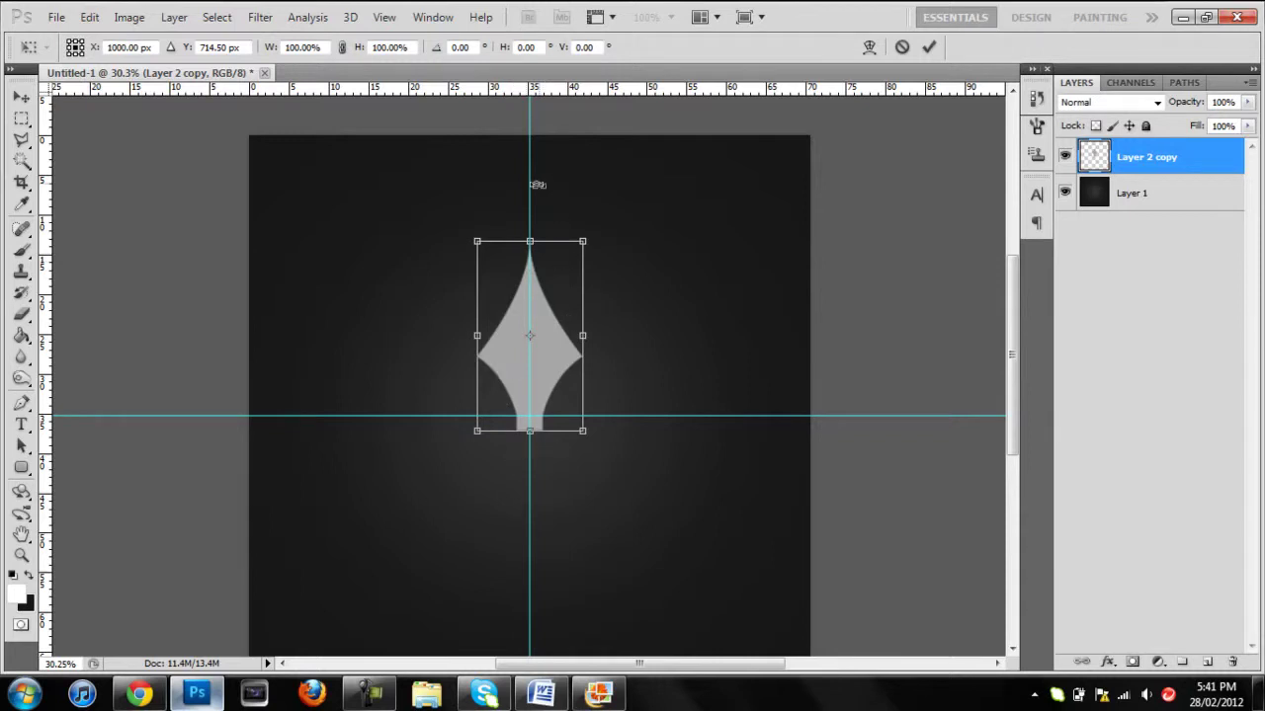
{"action": "left_click_drag", "start_coordinate": [531, 239], "coordinate": [531, 170]}
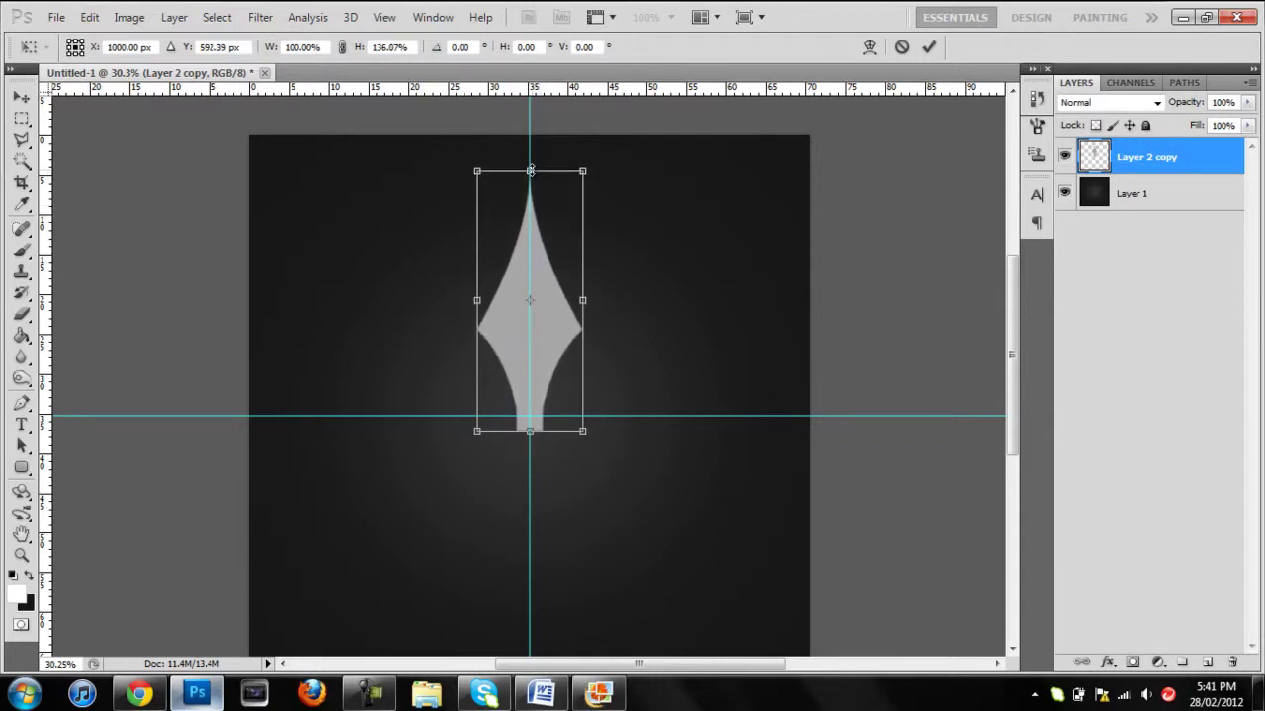
{"action": "left_click", "coordinate": [928, 46]}
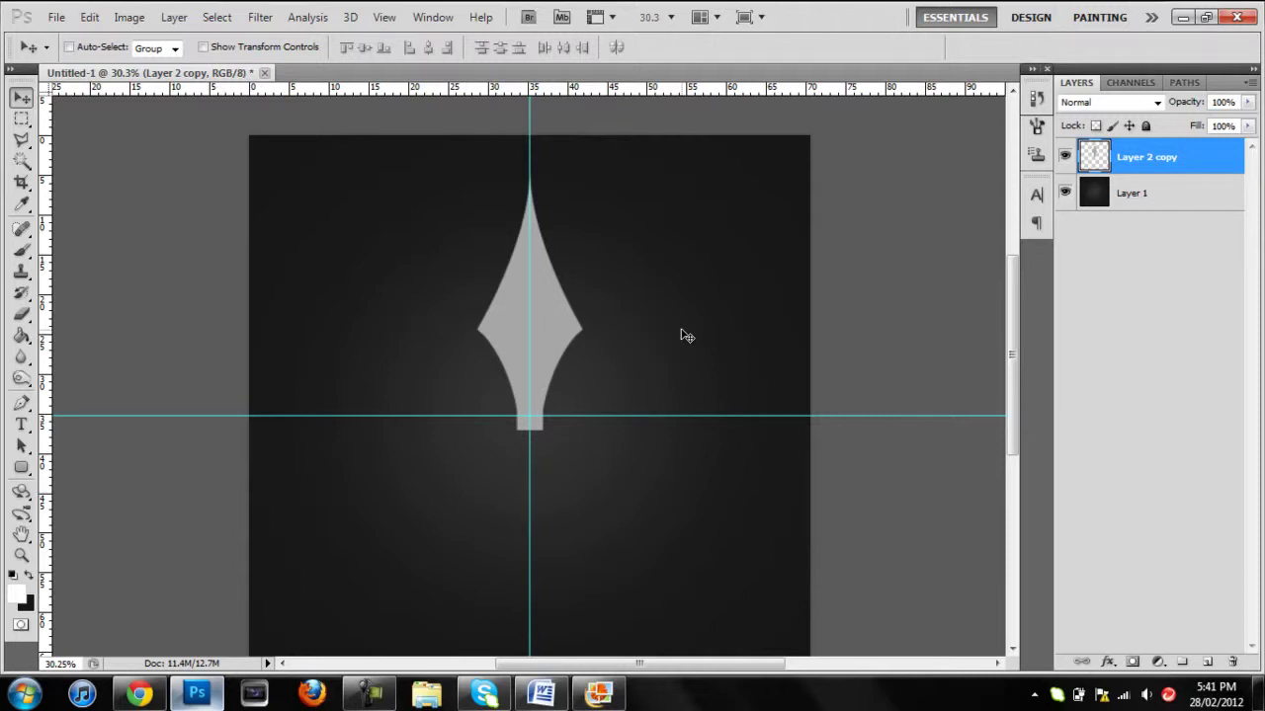
Duplicate the blade layer and rotate the copy 90° around the centre of the blade's base.
{"action": "key", "text": "ctrl+j"}
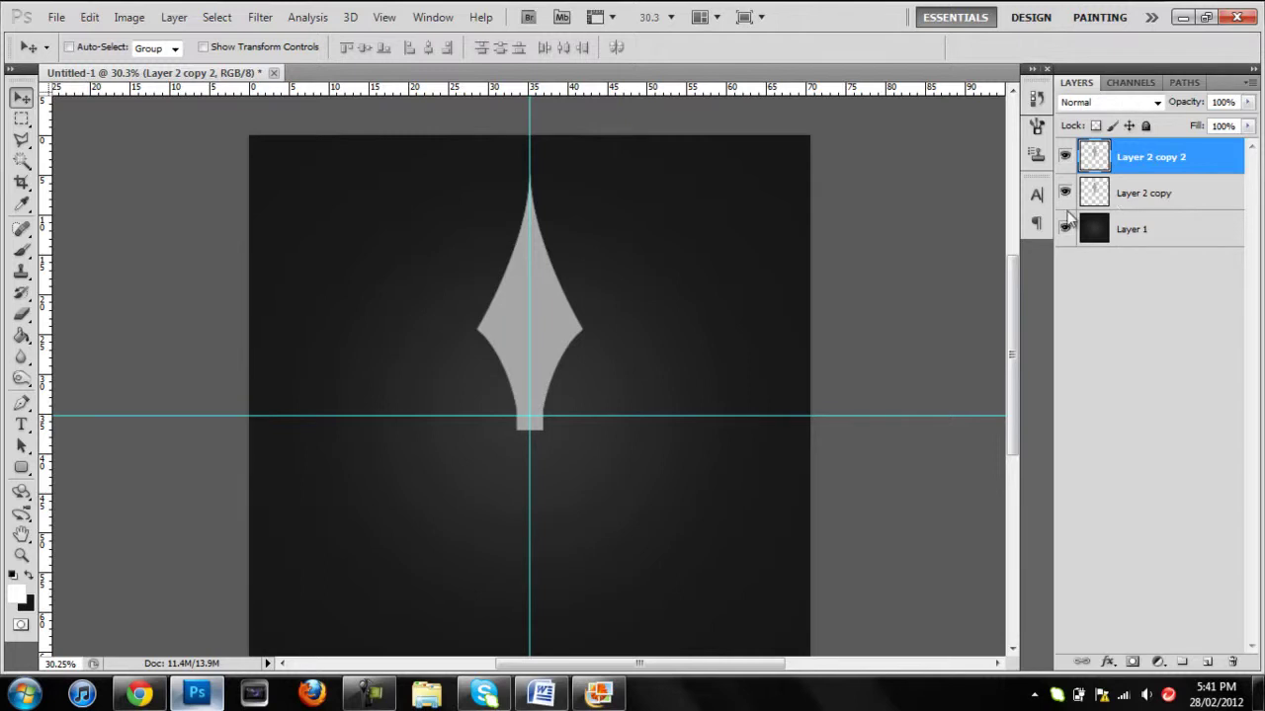
{"action": "key", "text": "ctrl+t"}
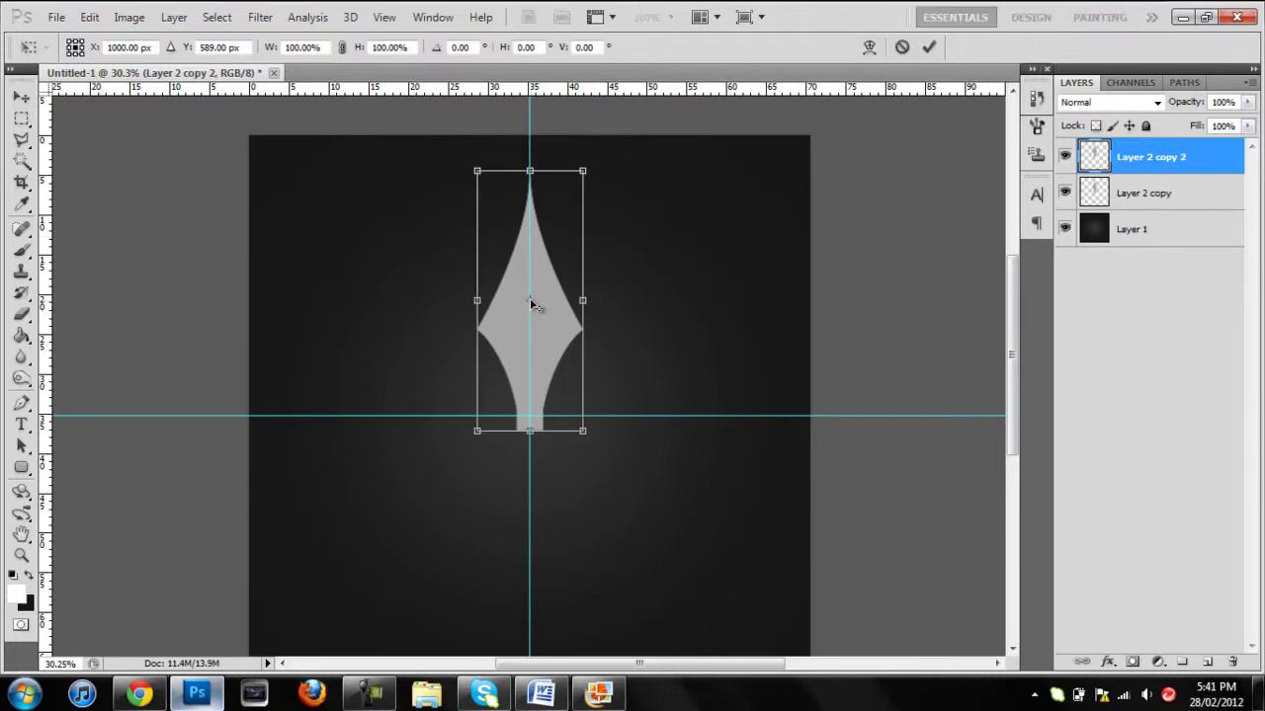
{"action": "left_click_drag", "start_coordinate": [532, 307], "coordinate": [533, 433]}
{"action": "left_click", "coordinate": [369, 694]}
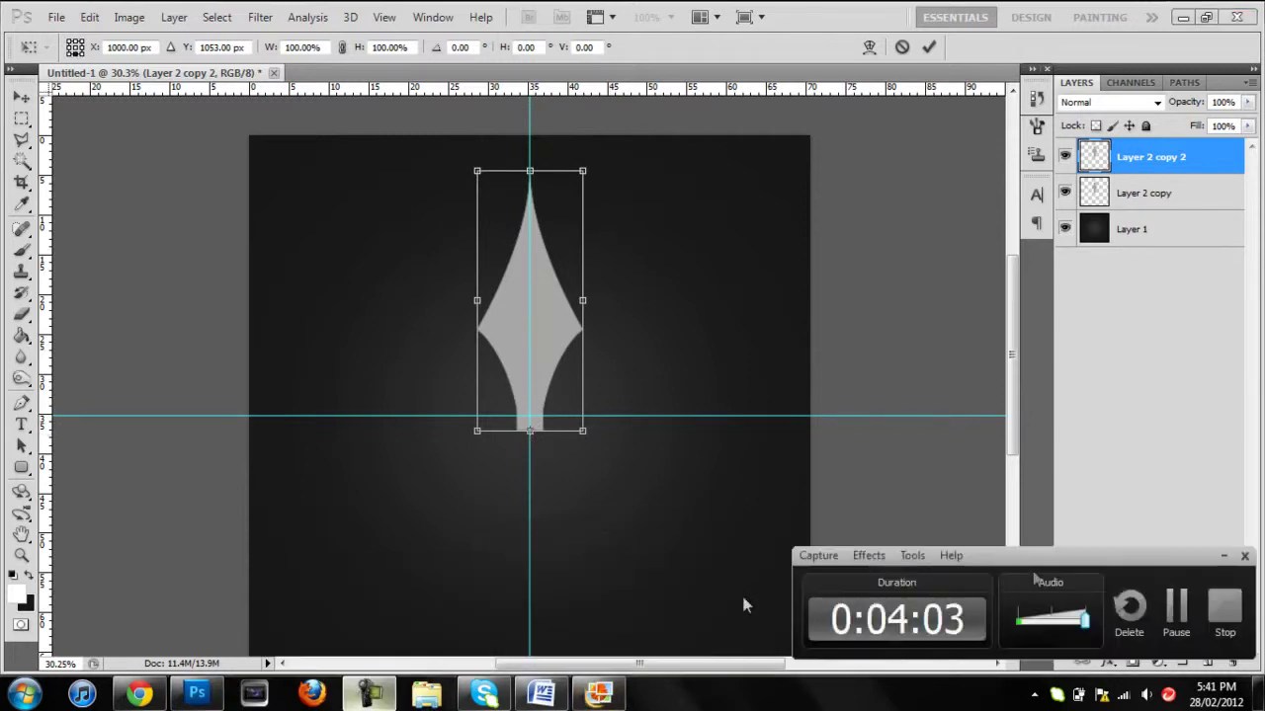
{"action": "left_click", "coordinate": [1178, 600]}
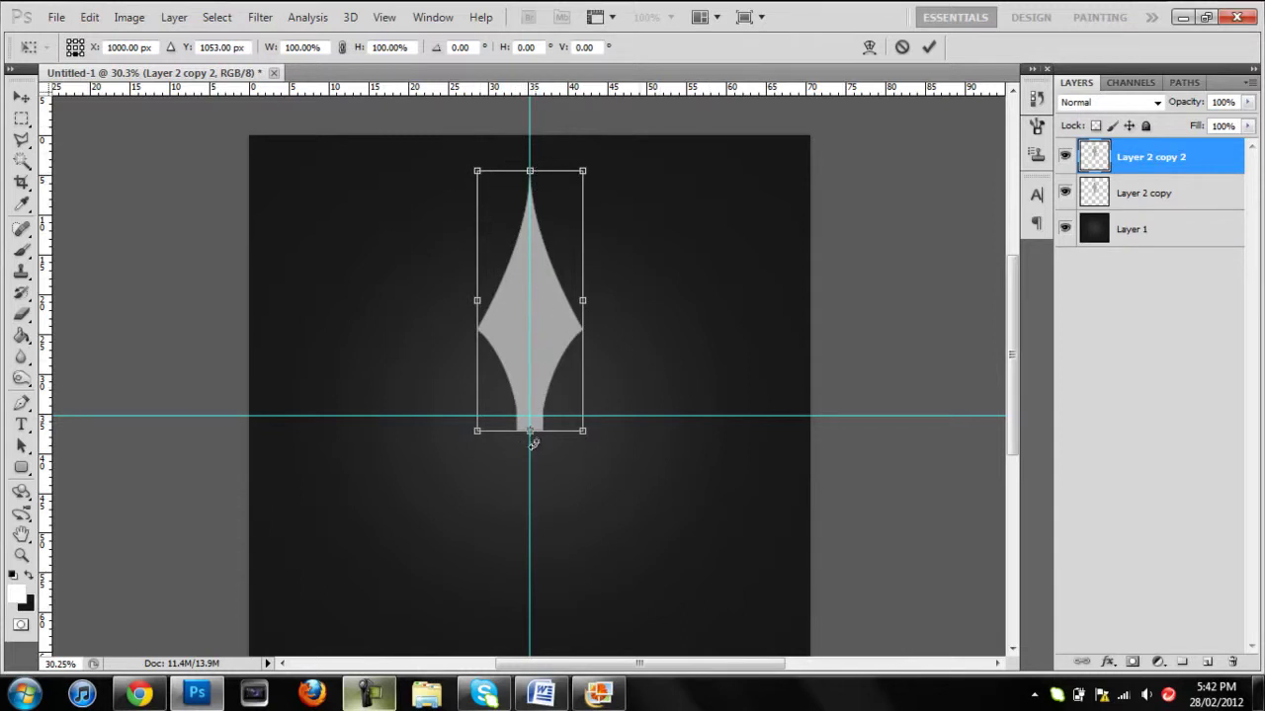
{"action": "left_click", "coordinate": [460, 47]}
{"action": "type", "text": "90"}
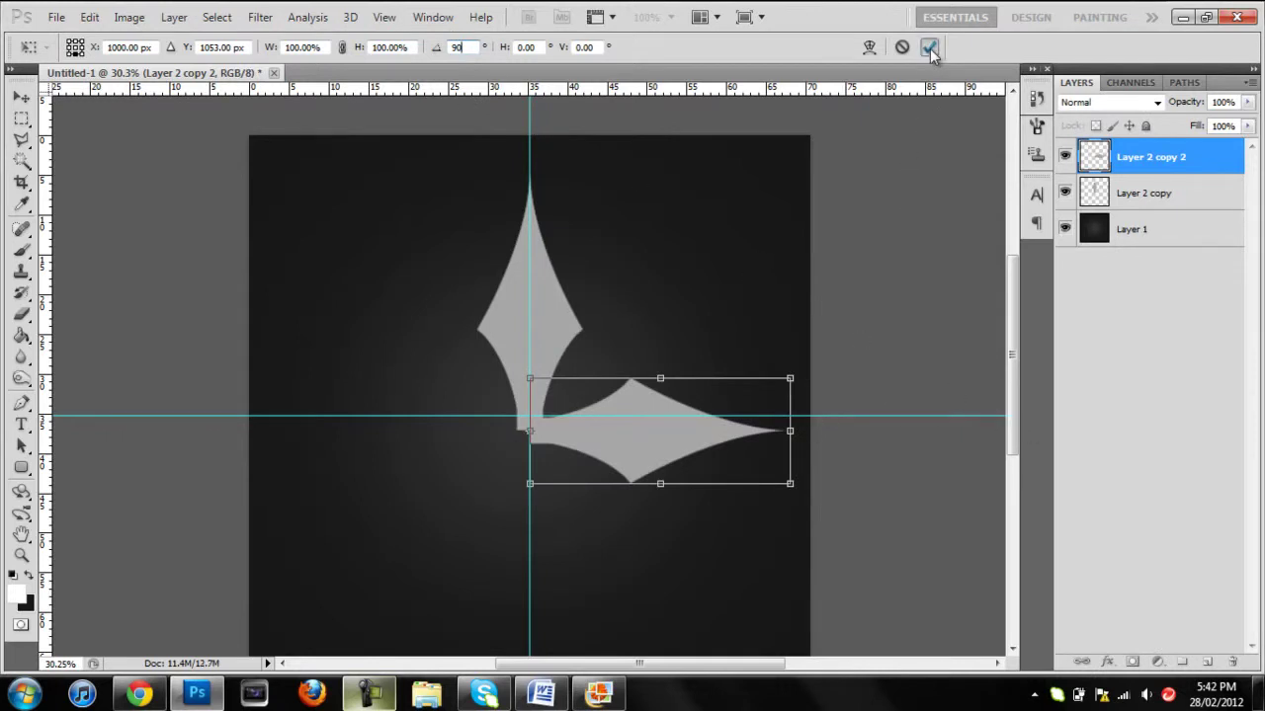
{"action": "left_click", "coordinate": [929, 48]}
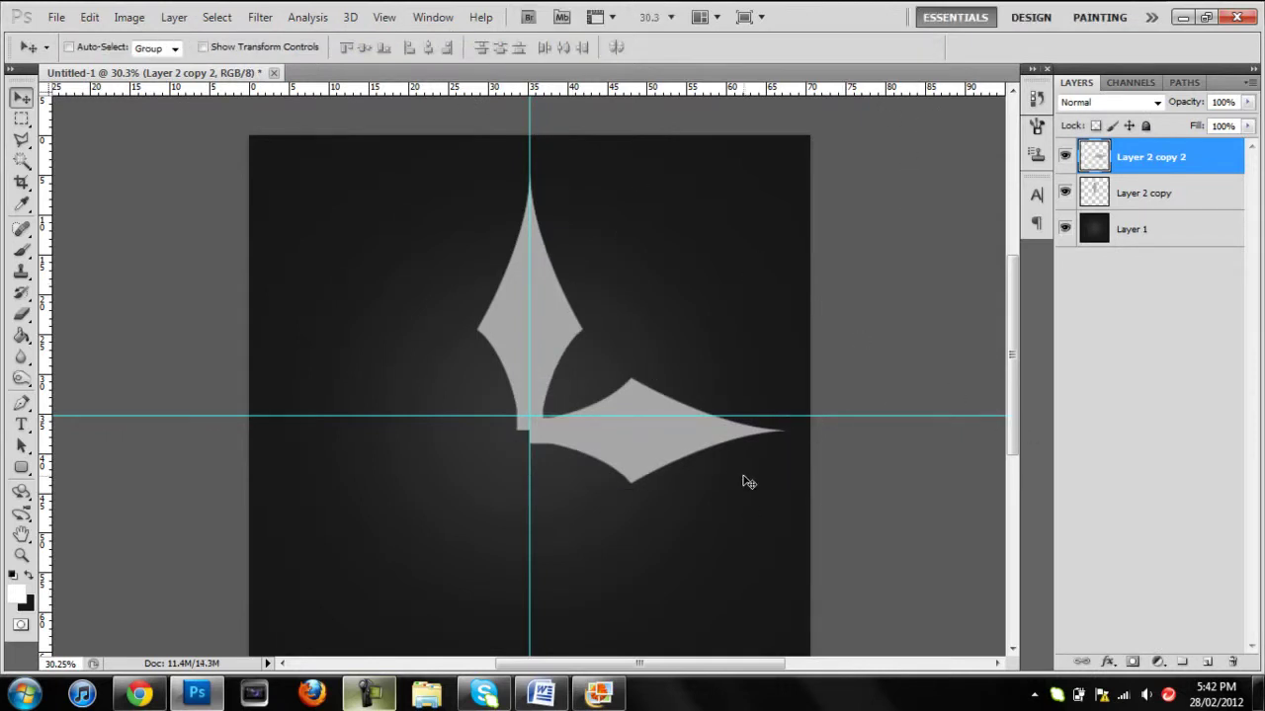
{"action": "key", "text": "ctrl+j"}
{"action": "key", "text": "ctrl+t"}
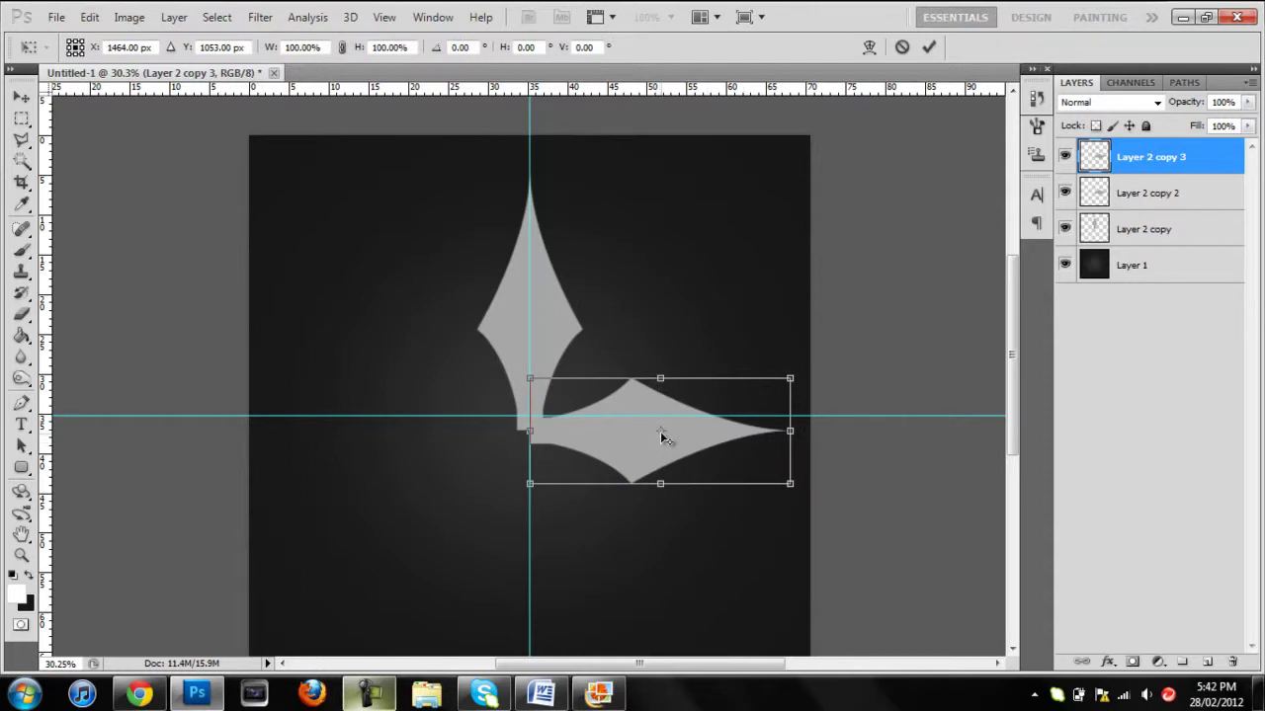
{"action": "mouse_move", "coordinate": [652, 435]}
{"action": "left_mouse_down"}
{"action": "mouse_move", "coordinate": [543, 430]}
{"action": "mouse_move", "coordinate": [647, 433]}
{"action": "left_mouse_up"}
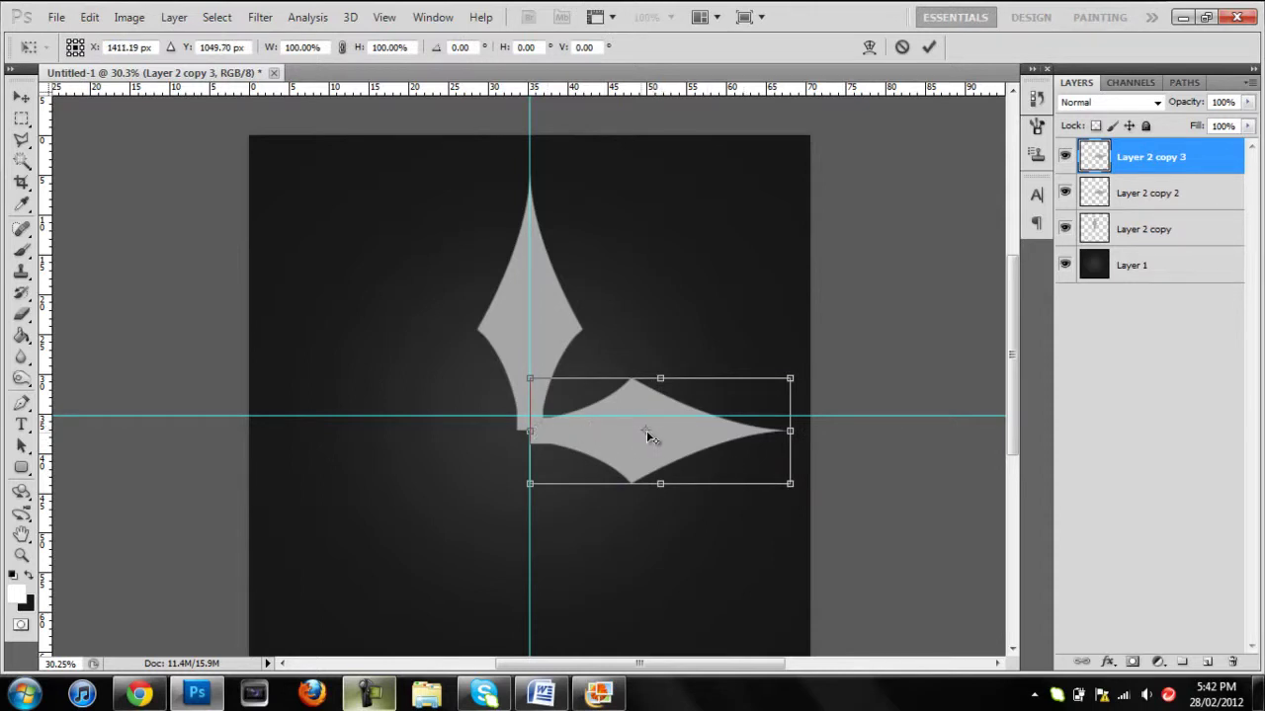
{"action": "left_click", "coordinate": [929, 46]}
{"action": "key", "text": "Delete"}
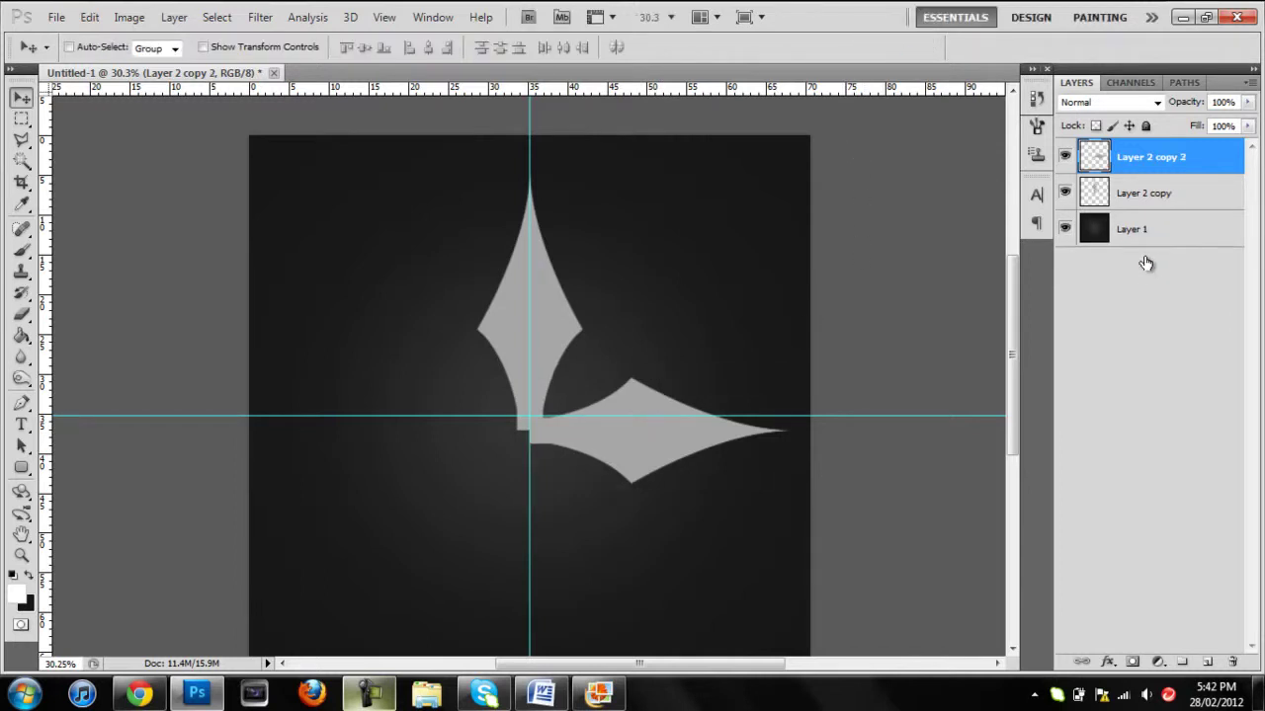
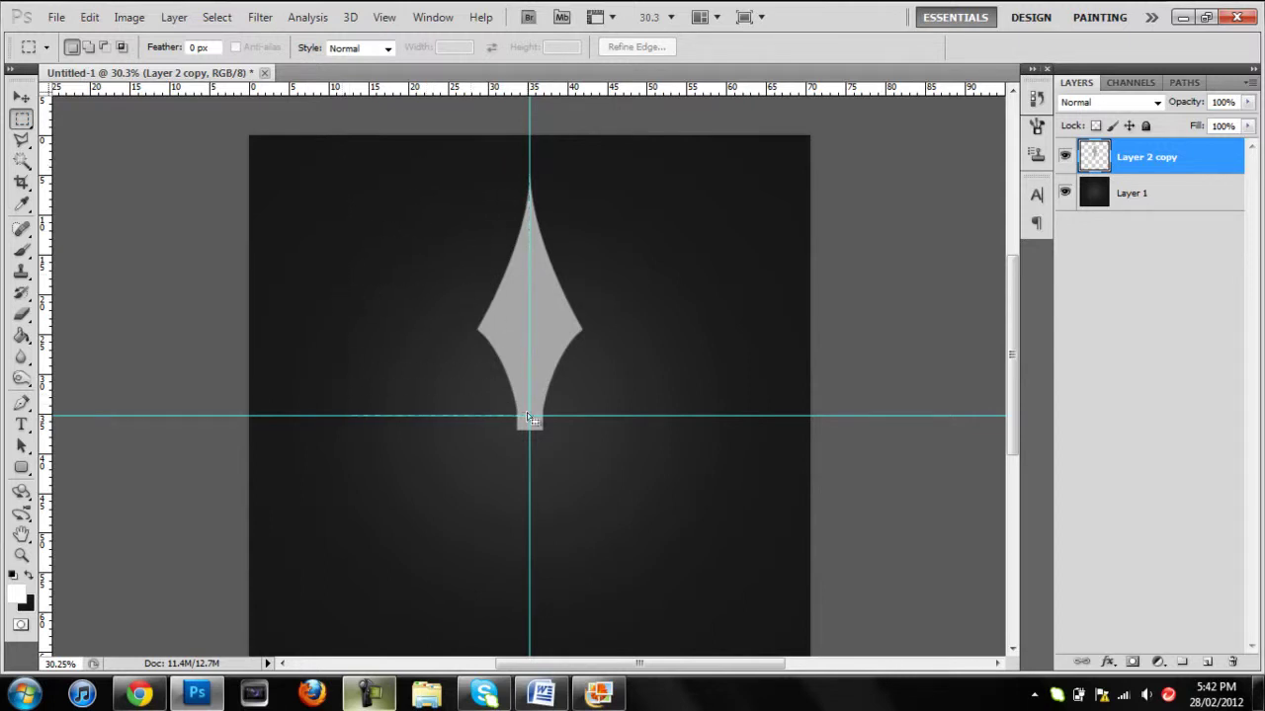
Select the left half of the blade with a rectangular marquee ending exactly at the vertical guide.
{"action": "left_click_drag", "start_coordinate": [530, 416], "coordinate": [341, 165]}
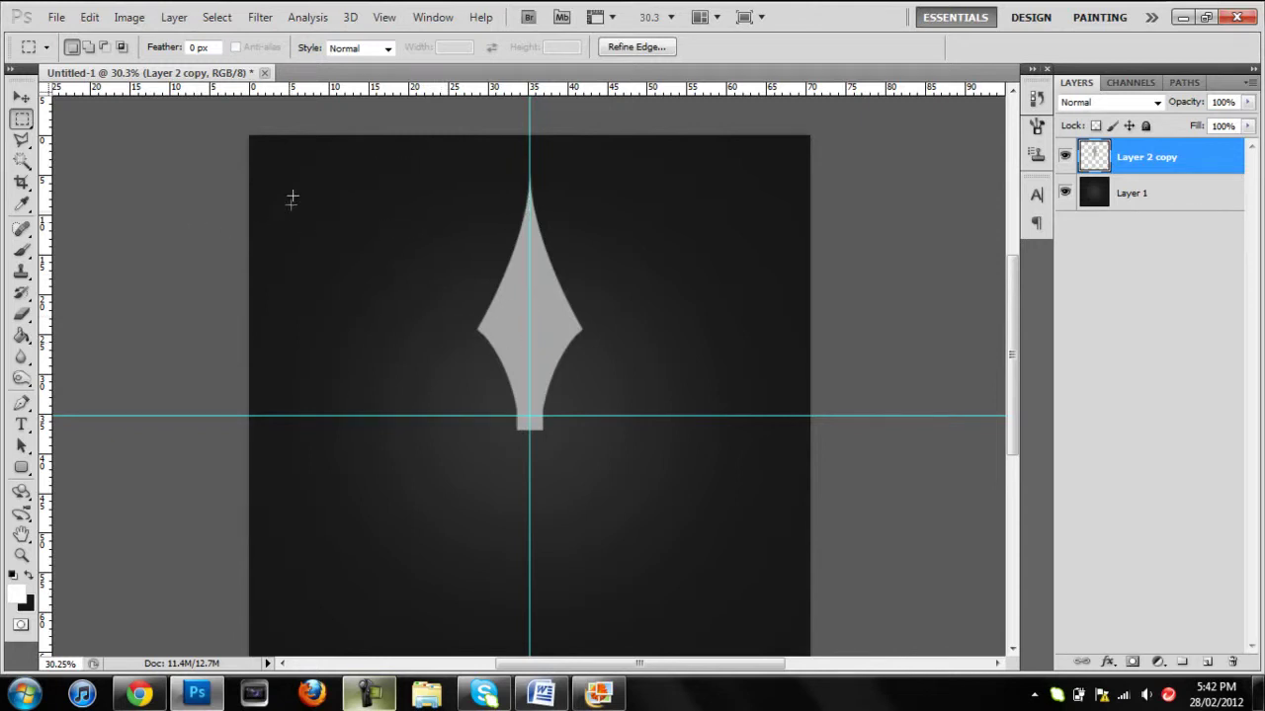
{"action": "left_click", "coordinate": [302, 150]}
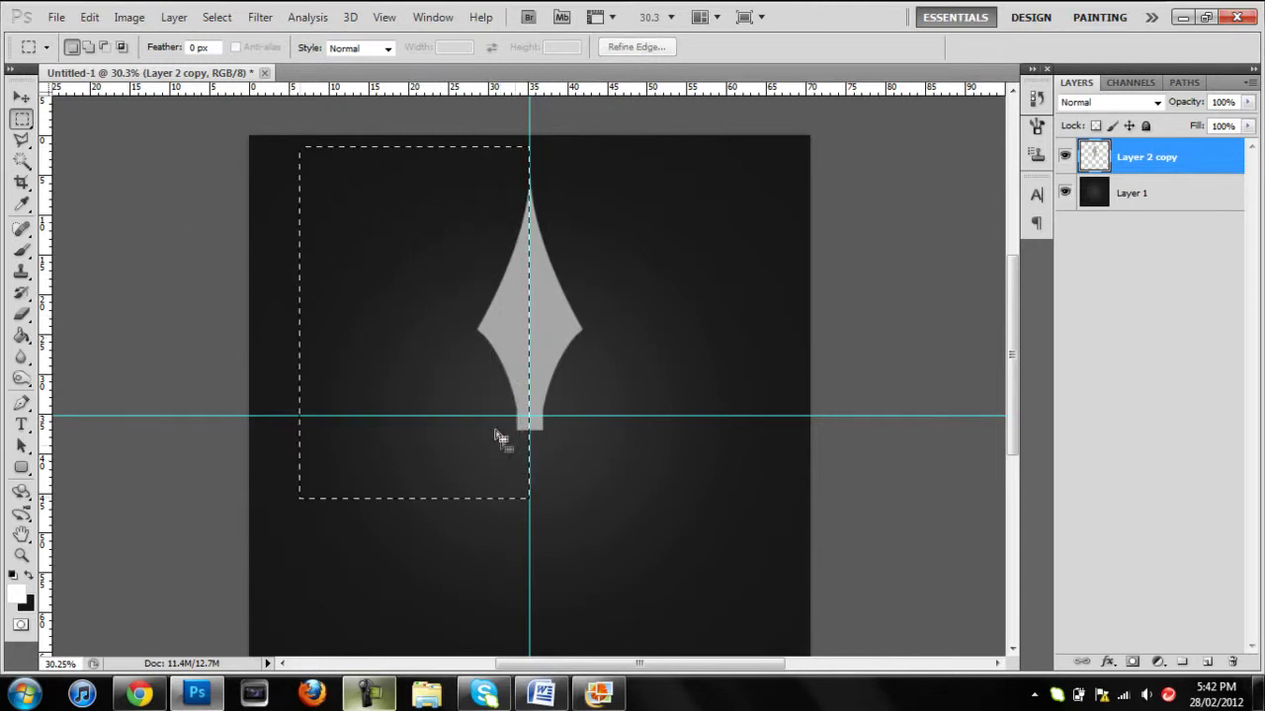
{"action": "left_click_drag", "start_coordinate": [506, 448], "coordinate": [523, 431]}
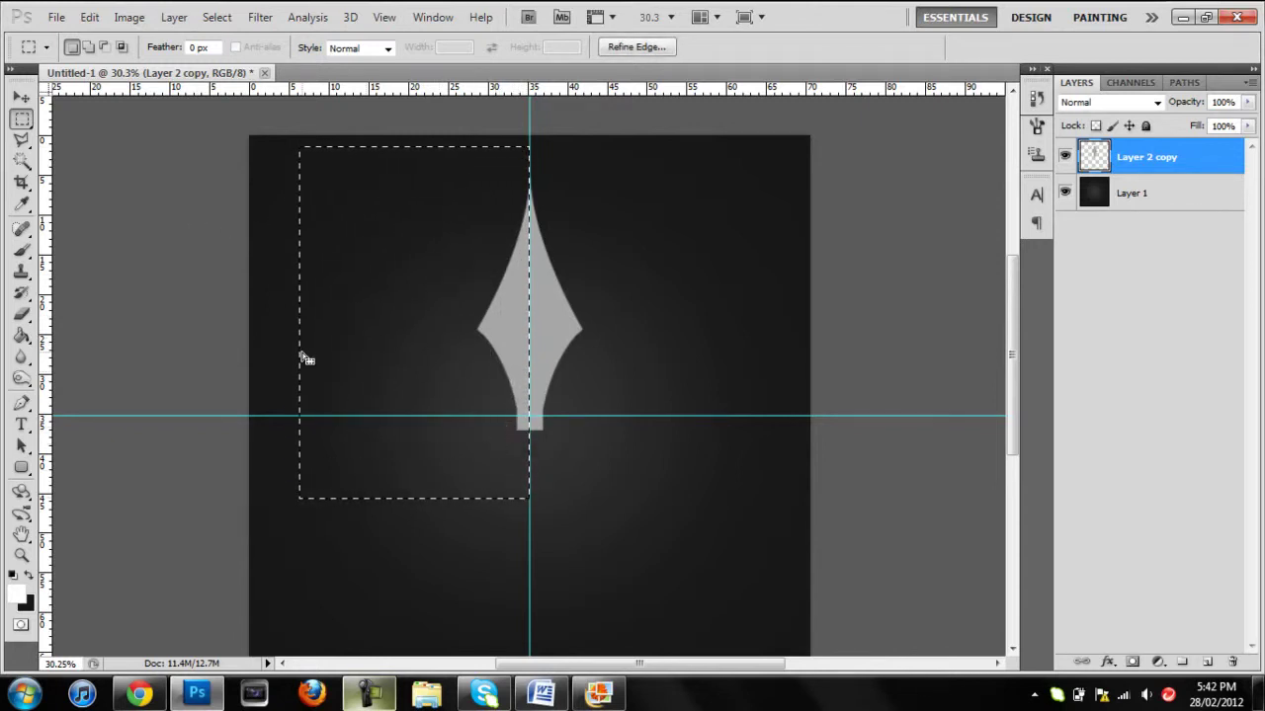
Lighten the blade's left half along the centre line with the Dodge tool, 226 px soft brush, Midtones, 50% exposure, and deselect.
{"action": "left_click", "coordinate": [22, 378]}
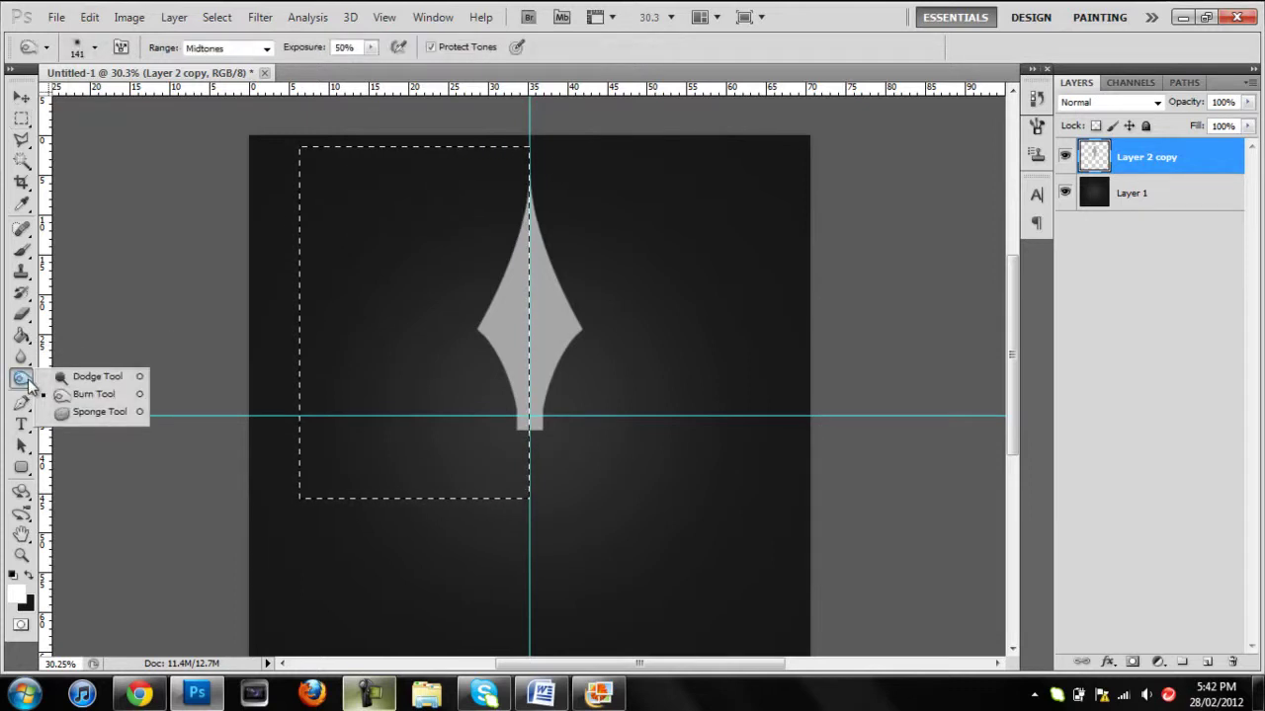
{"action": "left_click", "coordinate": [89, 380]}
{"action": "left_click", "coordinate": [97, 52]}
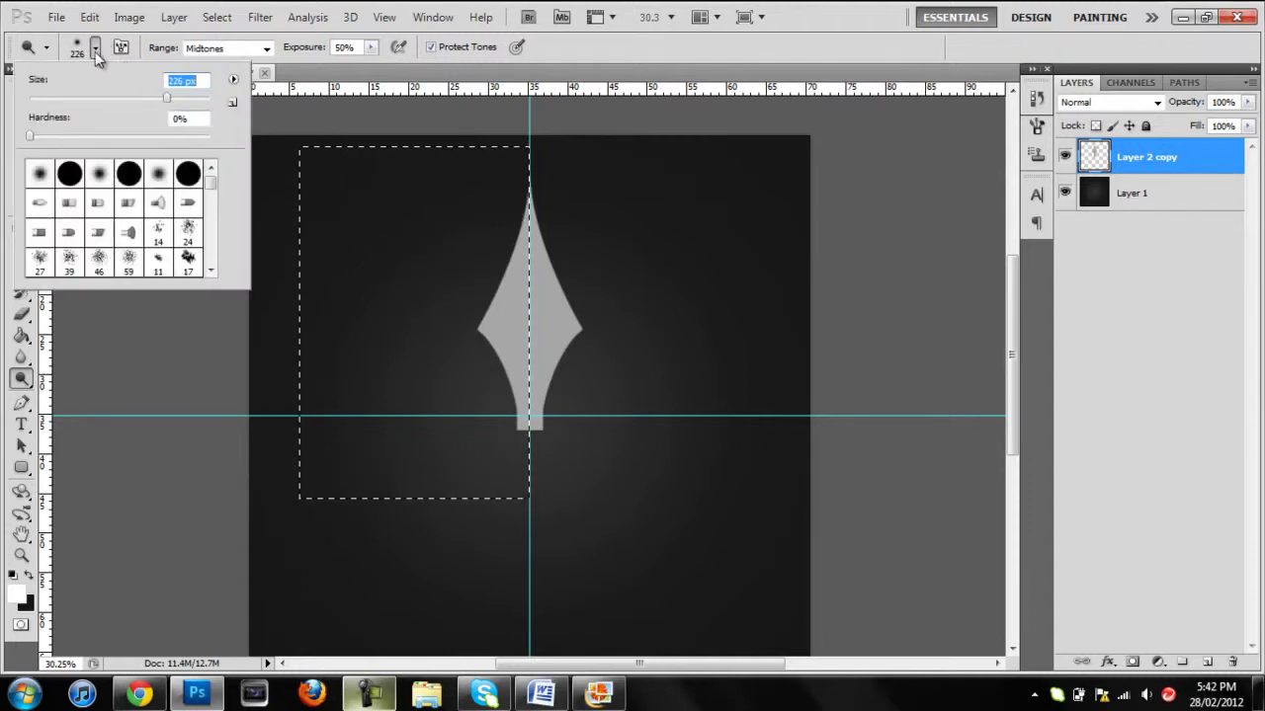
{"action": "key", "text": "Return"}
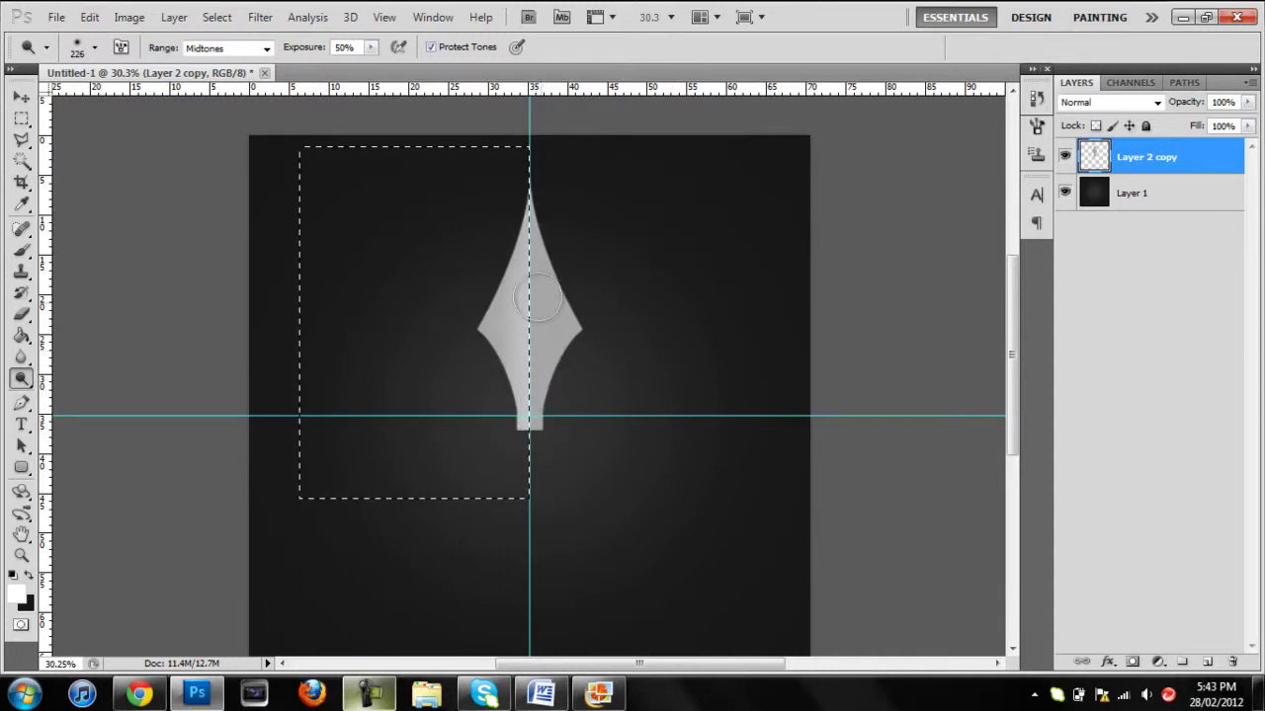
{"action": "mouse_move", "coordinate": [535, 198]}
{"action": "left_mouse_down"}
{"action": "mouse_move", "coordinate": [590, 328]}
{"action": "mouse_move", "coordinate": [580, 316]}
{"action": "mouse_move", "coordinate": [606, 323]}
{"action": "mouse_move", "coordinate": [580, 319]}
{"action": "mouse_move", "coordinate": [626, 356]}
{"action": "mouse_move", "coordinate": [593, 345]}
{"action": "left_mouse_up"}
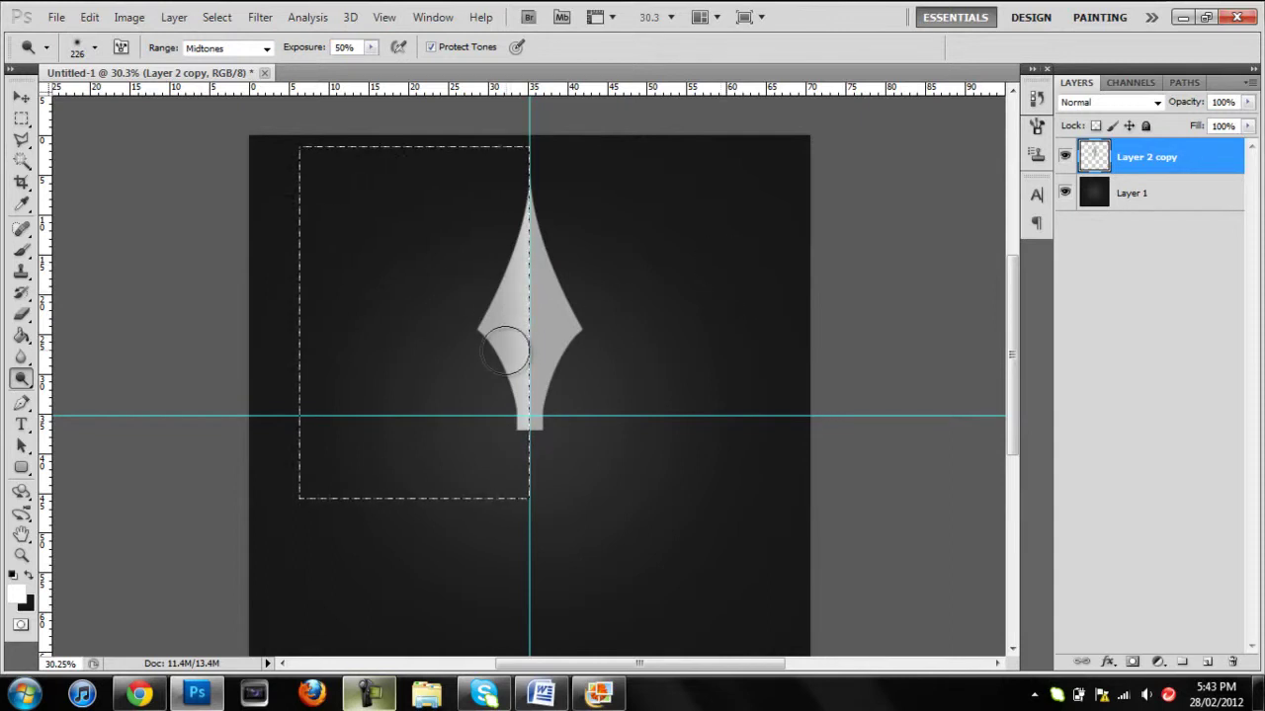
{"action": "key", "text": "ctrl+d"}
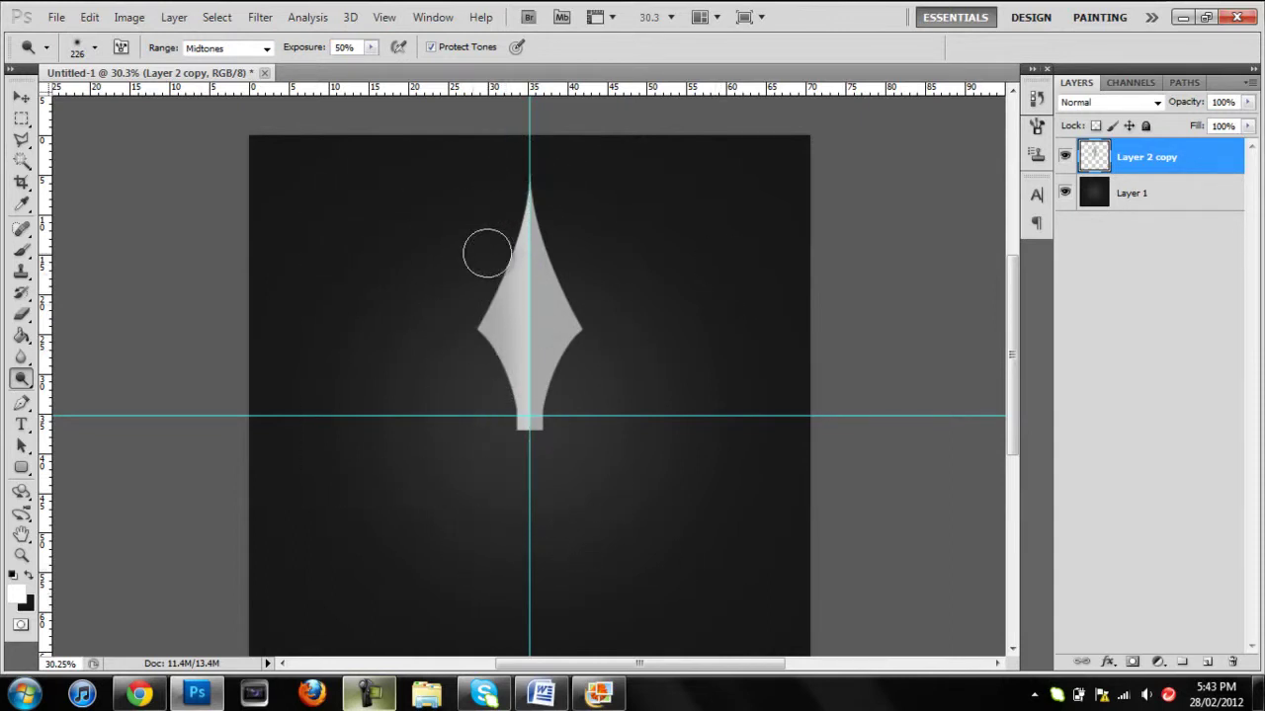
Select the blade's right half up to the guide, darken it along the centre line with the Burn tool, 226 px brush, Midtones, 50% exposure, and deselect.
{"action": "key", "text": "m"}
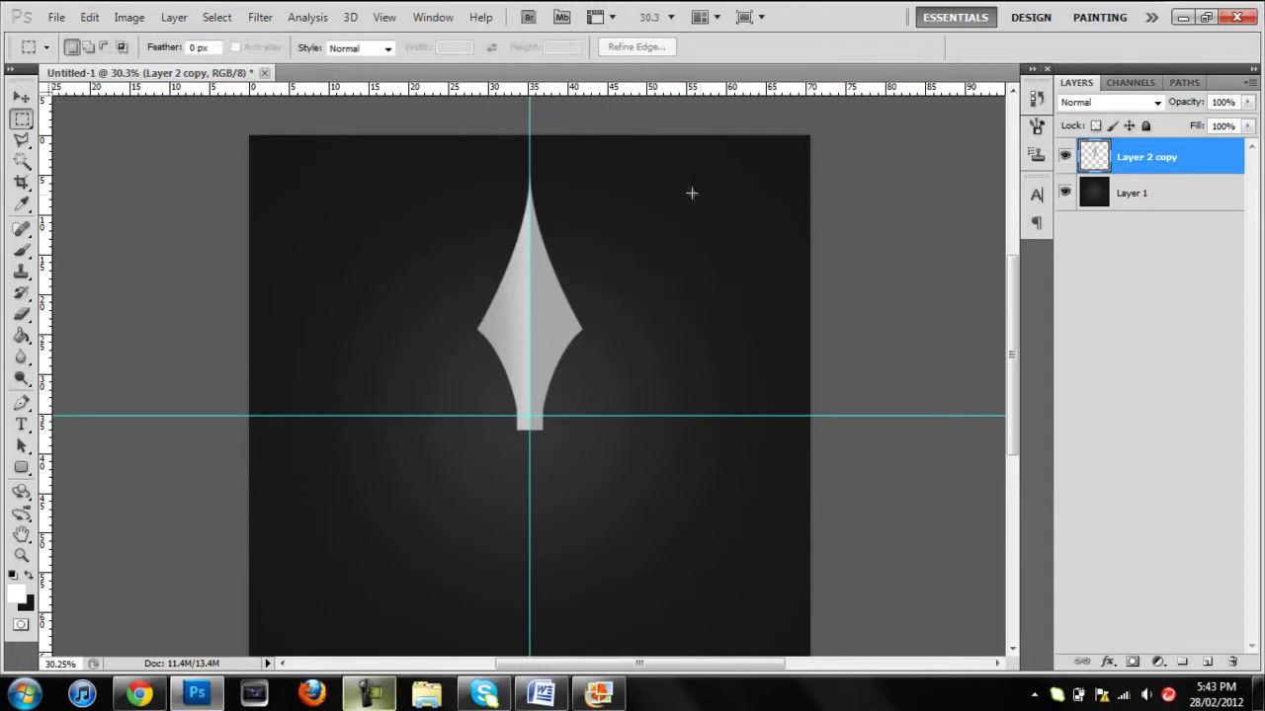
{"action": "left_click_drag", "start_coordinate": [706, 159], "coordinate": [530, 487]}
{"action": "left_click", "coordinate": [22, 378]}
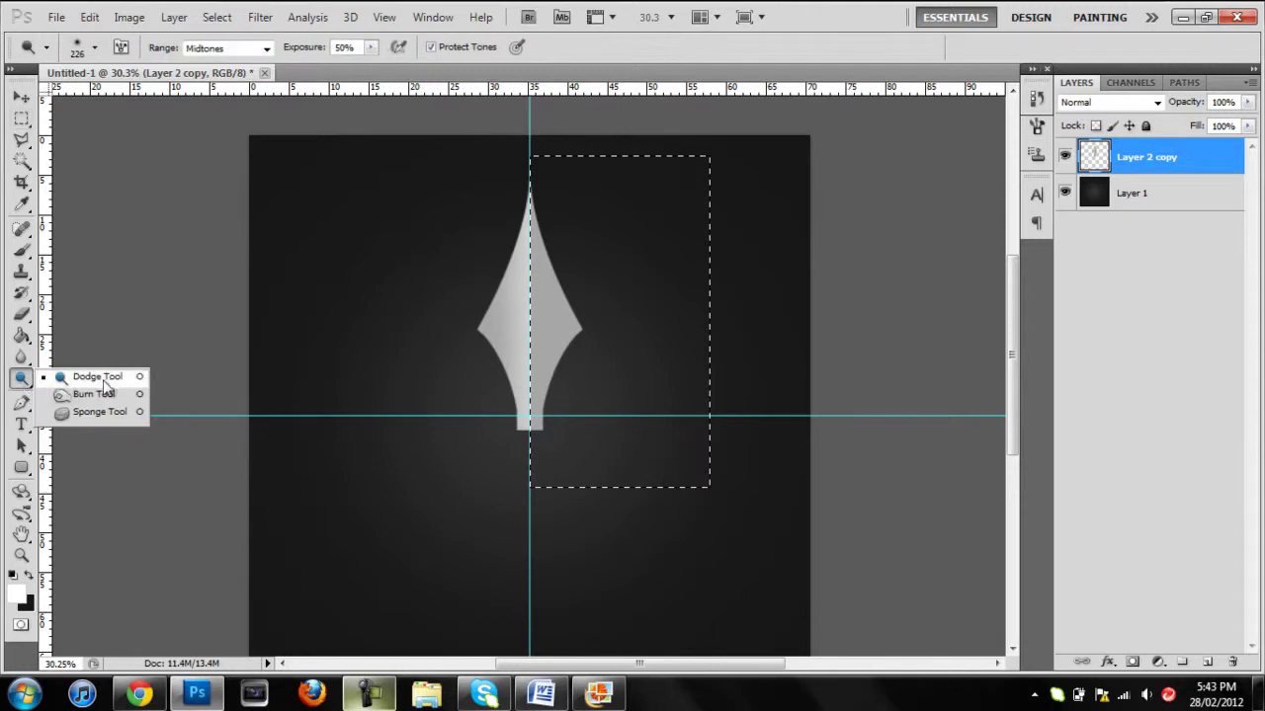
{"action": "left_click", "coordinate": [107, 395]}
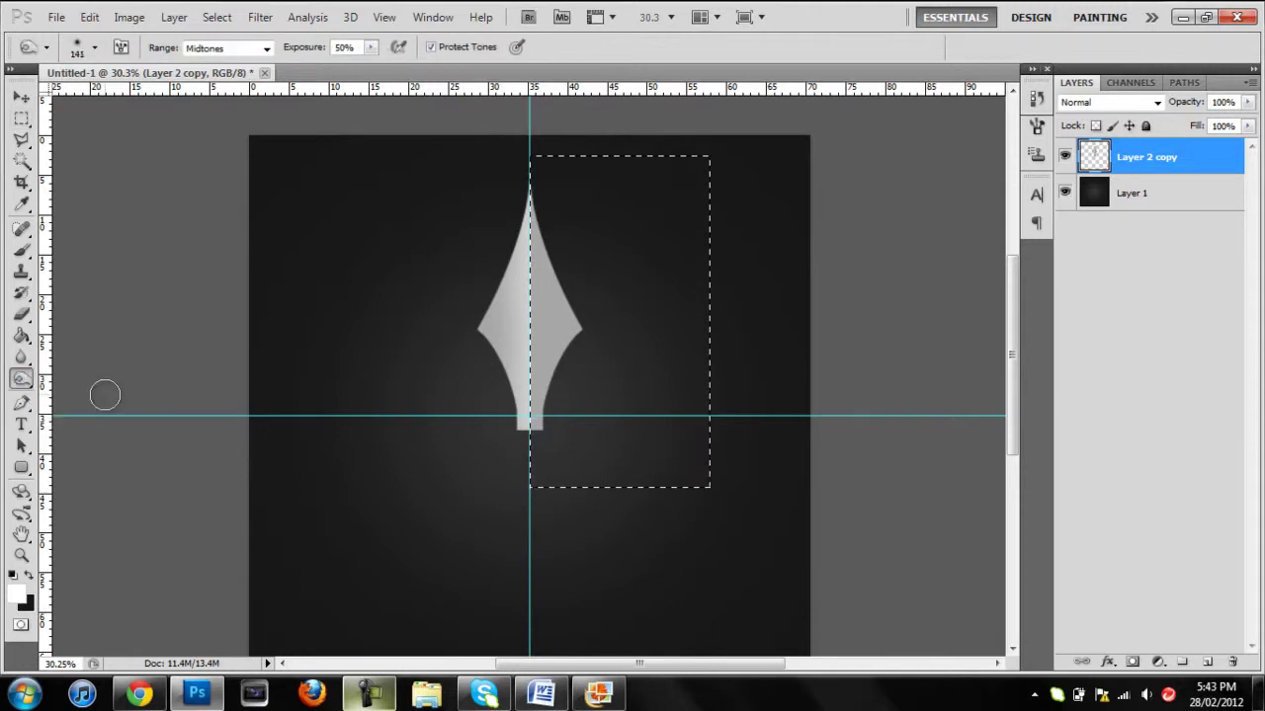
{"action": "left_click", "coordinate": [95, 48]}
{"action": "left_click", "coordinate": [166, 81]}
{"action": "type", "text": "226"}
{"action": "key", "text": "Return"}
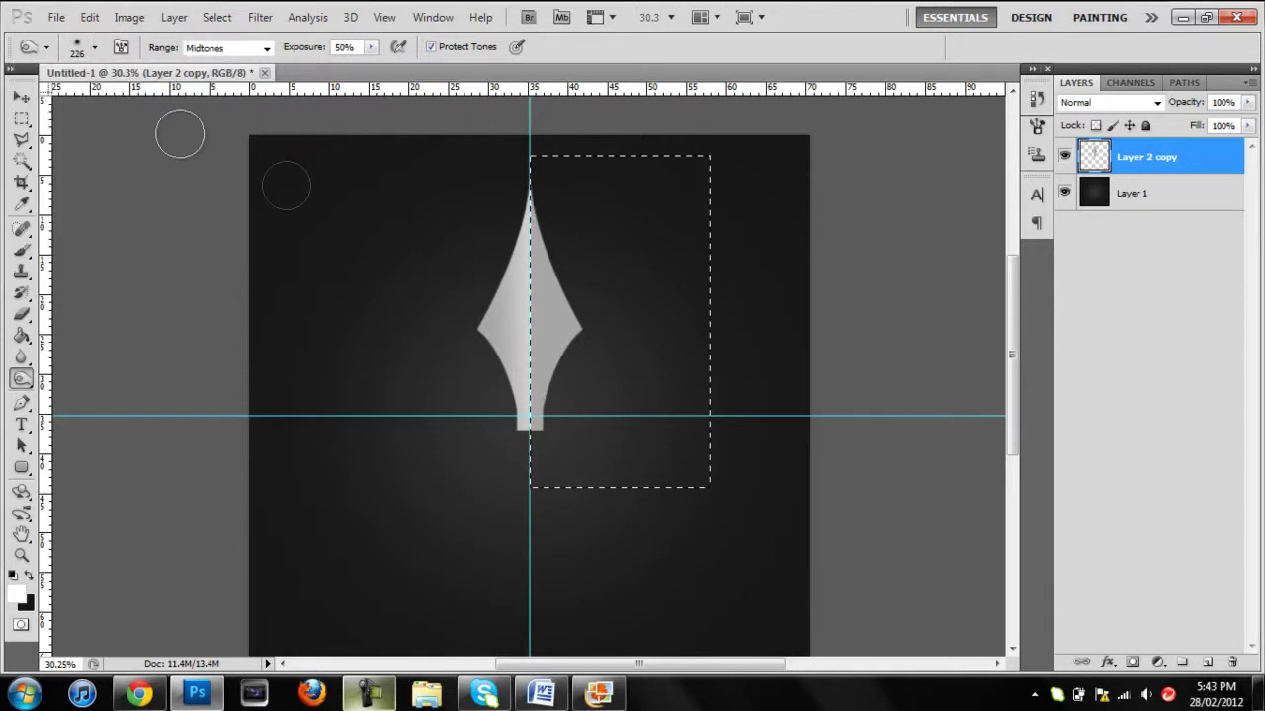
{"action": "left_click_drag", "start_coordinate": [513, 198], "coordinate": [527, 441]}
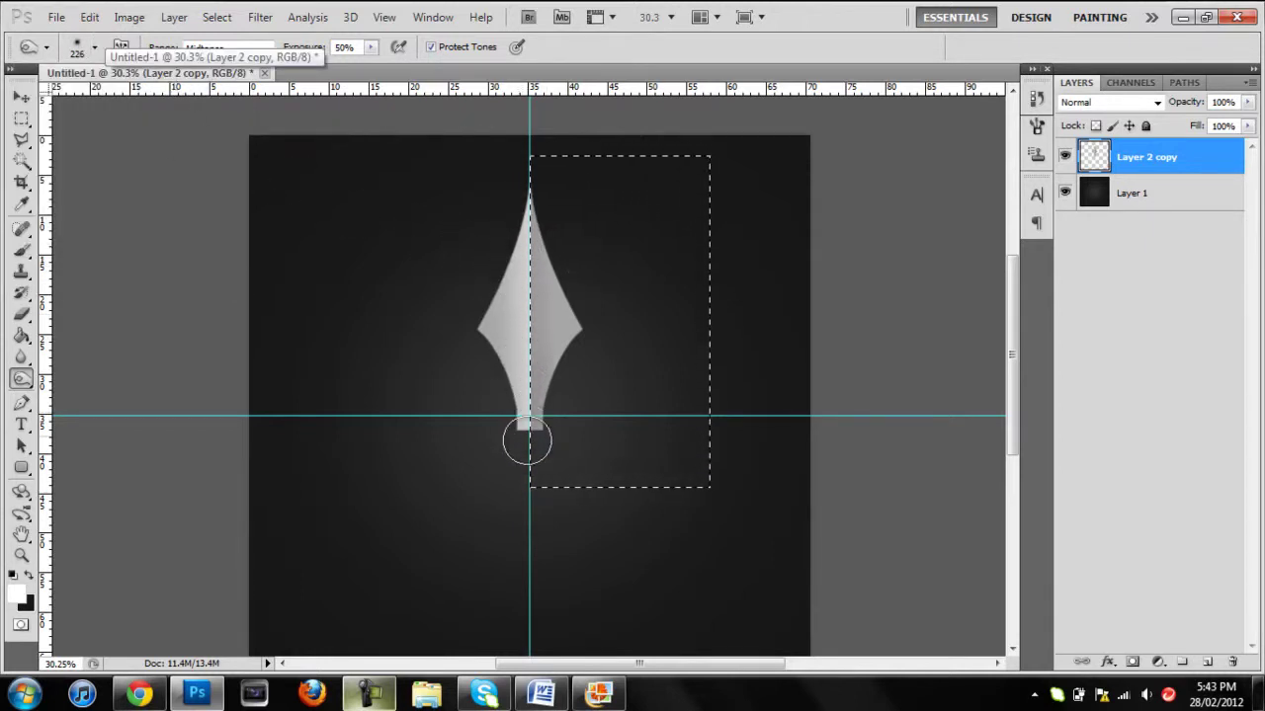
{"action": "mouse_move", "coordinate": [525, 379]}
{"action": "left_mouse_down"}
{"action": "mouse_move", "coordinate": [503, 262]}
{"action": "mouse_move", "coordinate": [511, 204]}
{"action": "mouse_move", "coordinate": [515, 400]}
{"action": "left_mouse_up"}
{"action": "key", "text": "ctrl+d"}
Move the vertical guide aside to examine the blade's shading, and return it to the centre line.
{"action": "key", "text": "v"}
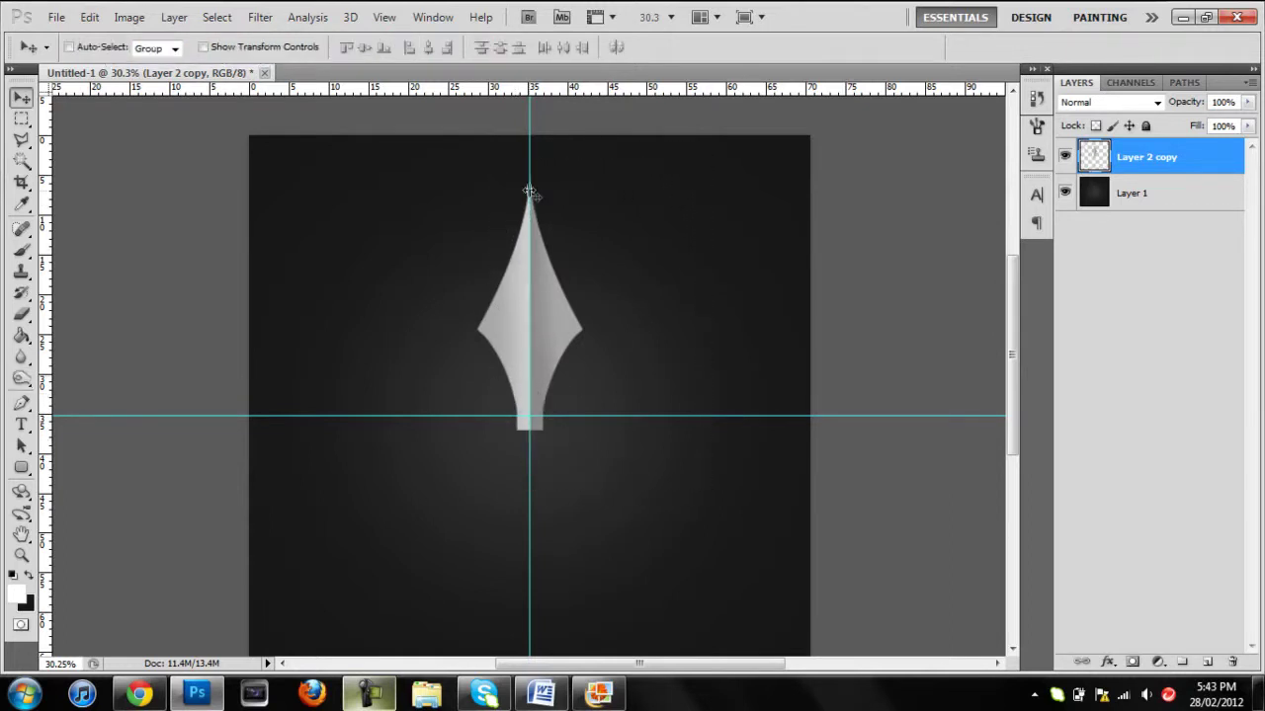
{"action": "left_click_drag", "start_coordinate": [528, 177], "coordinate": [384, 210]}
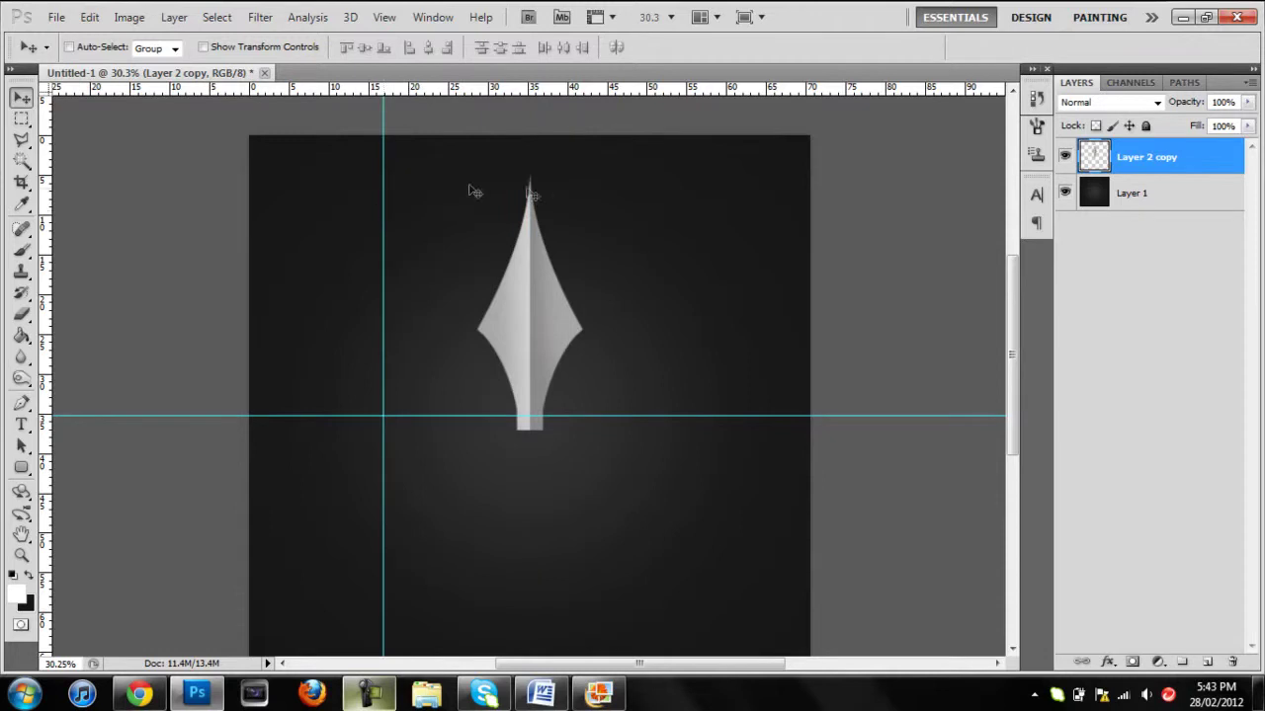
{"action": "left_click_drag", "start_coordinate": [382, 201], "coordinate": [529, 210]}
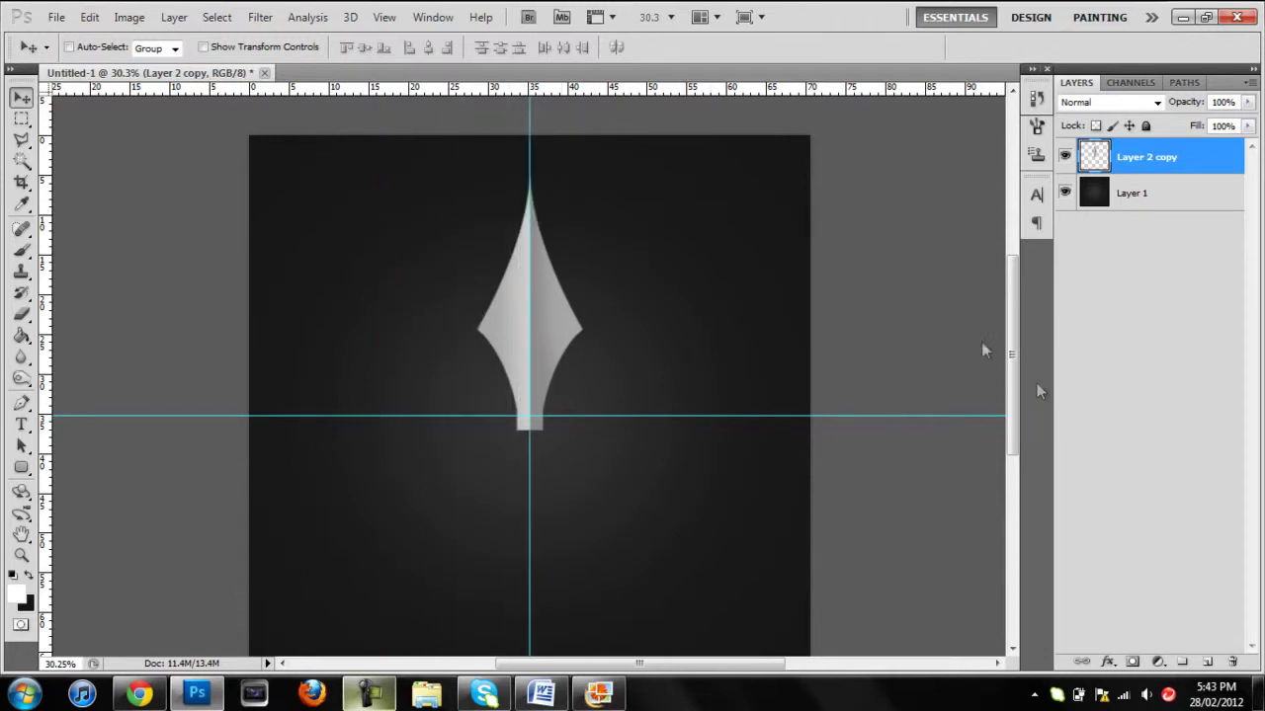
Duplicate the shaded blade layer and rotate the copy 90° around the centre of the blade's base.
{"action": "key", "text": "ctrl+j"}
{"action": "key", "text": "ctrl+r"}
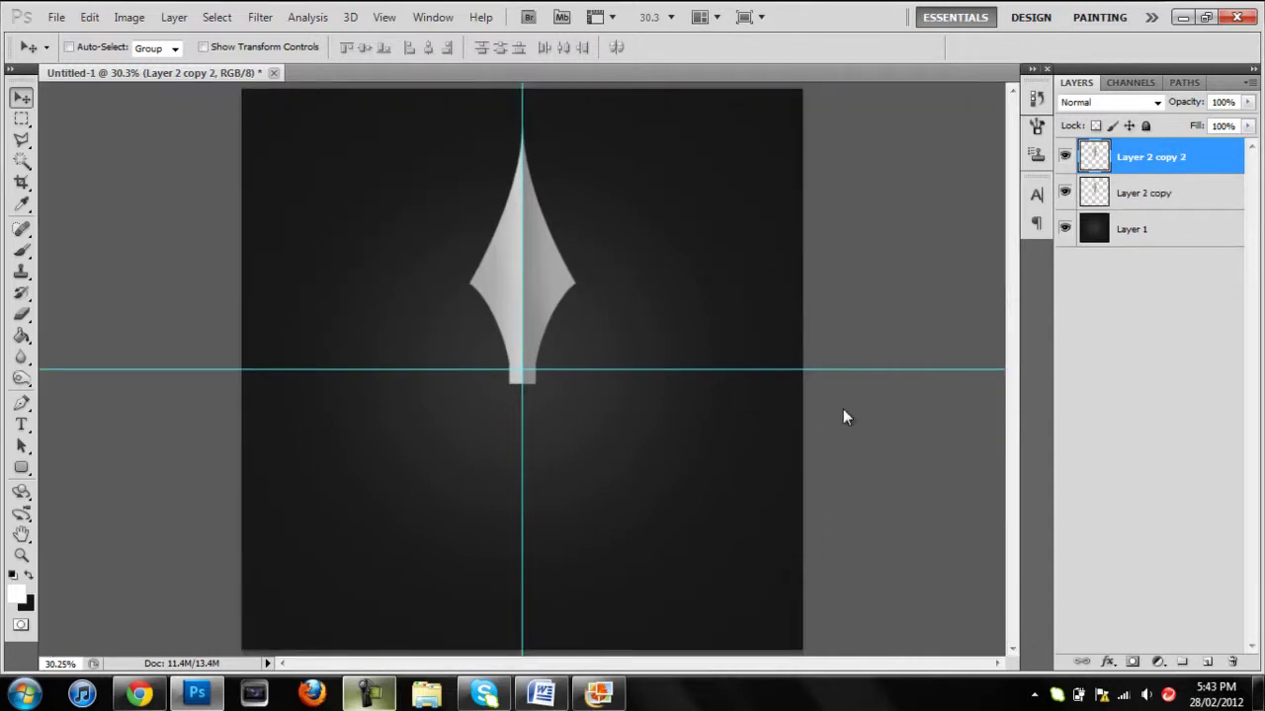
{"action": "key", "text": "ctrl+r"}
{"action": "key", "text": "ctrl+t"}
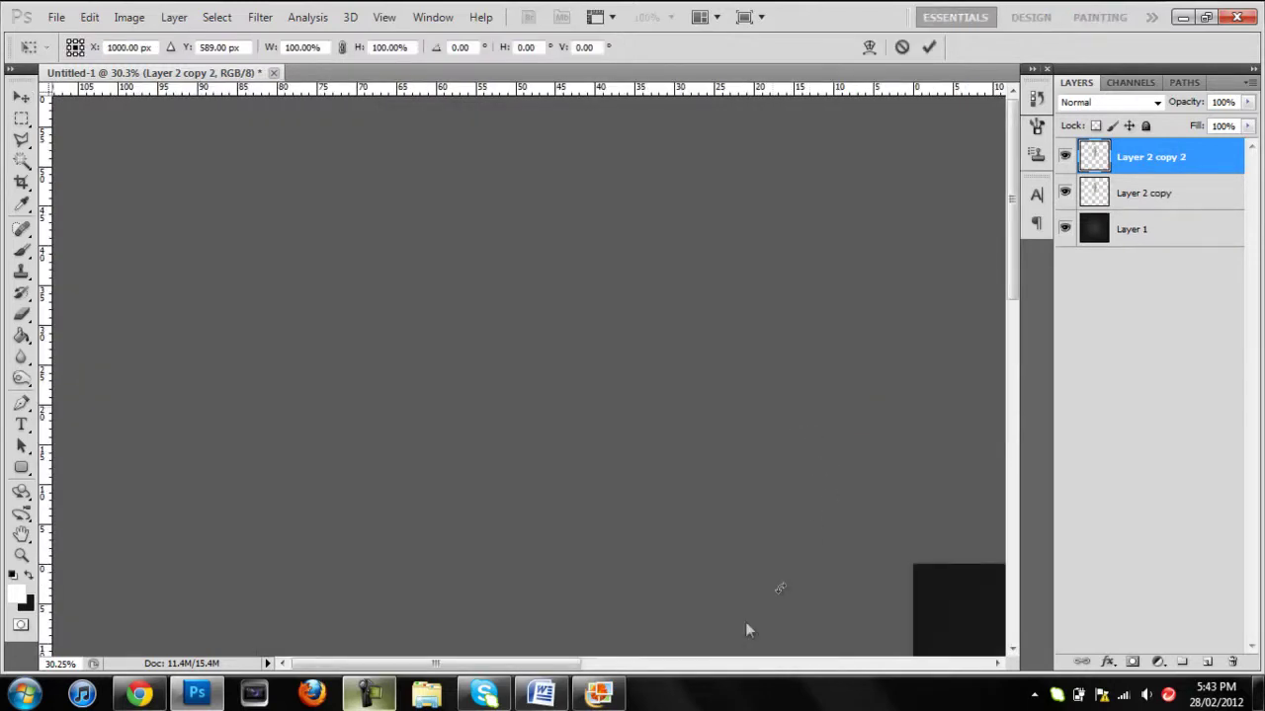
{"action": "key", "text": "ctrl+0"}
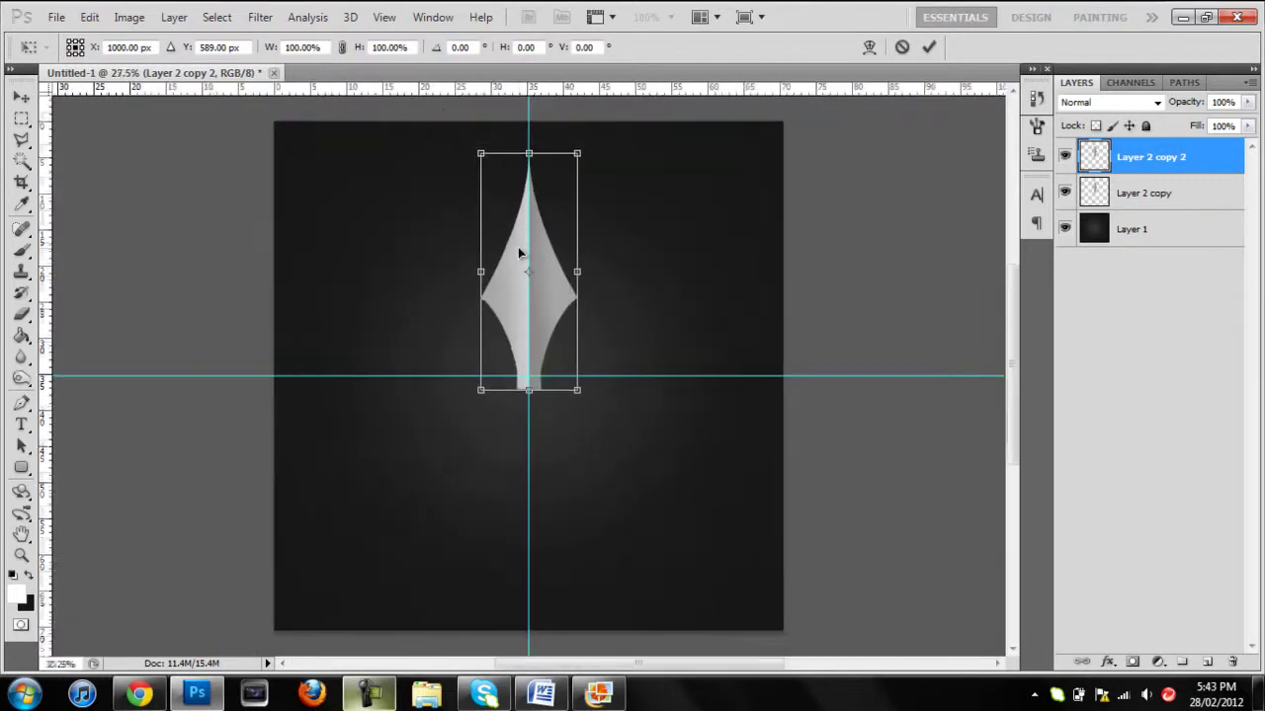
{"action": "left_click_drag", "start_coordinate": [529, 300], "coordinate": [532, 409]}
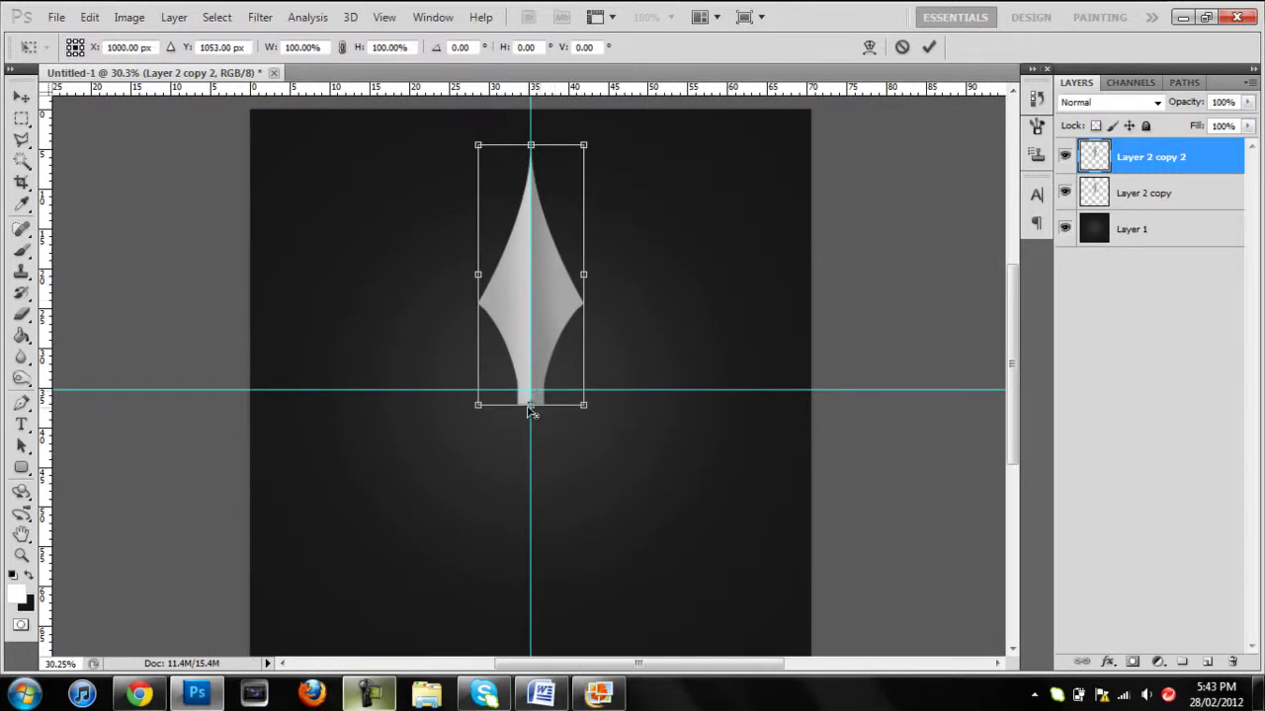
{"action": "left_click", "coordinate": [475, 46]}
{"action": "type", "text": "90"}
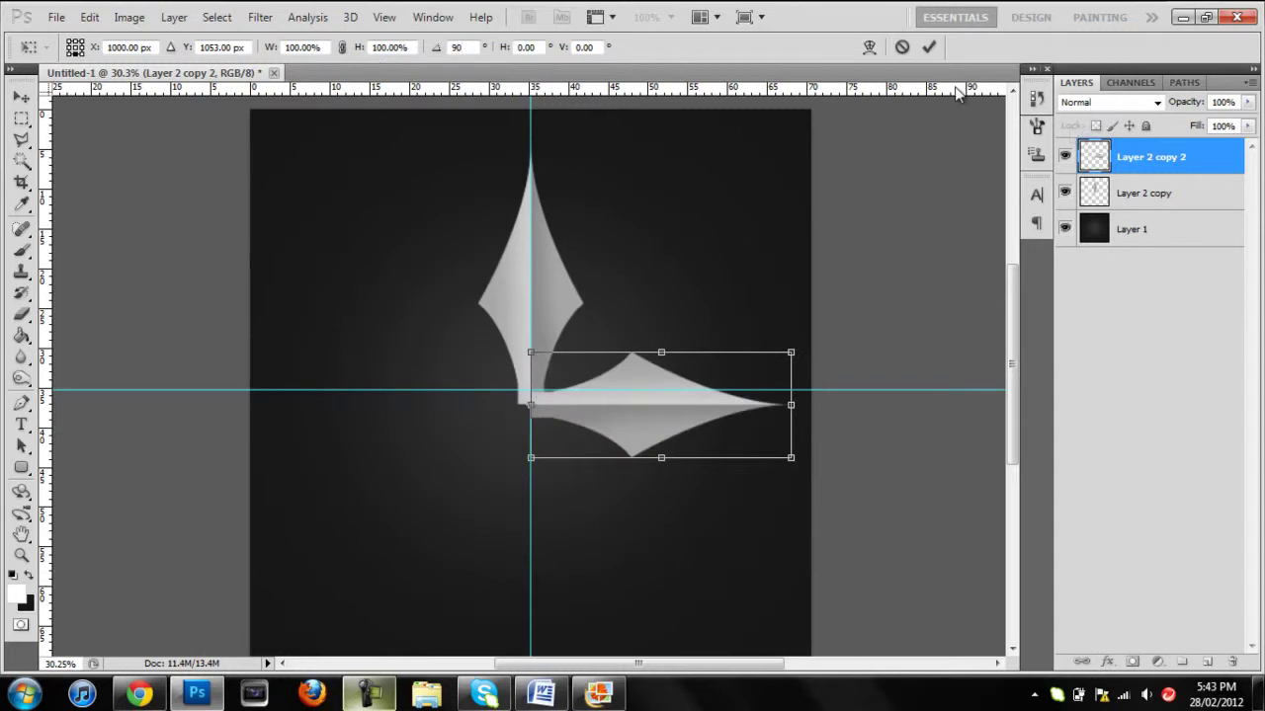
{"action": "left_click", "coordinate": [929, 49]}
Duplicate the right-pointing blade and rotate the copy 90° around its base so it points downward.
{"action": "key", "text": "ctrl+j"}
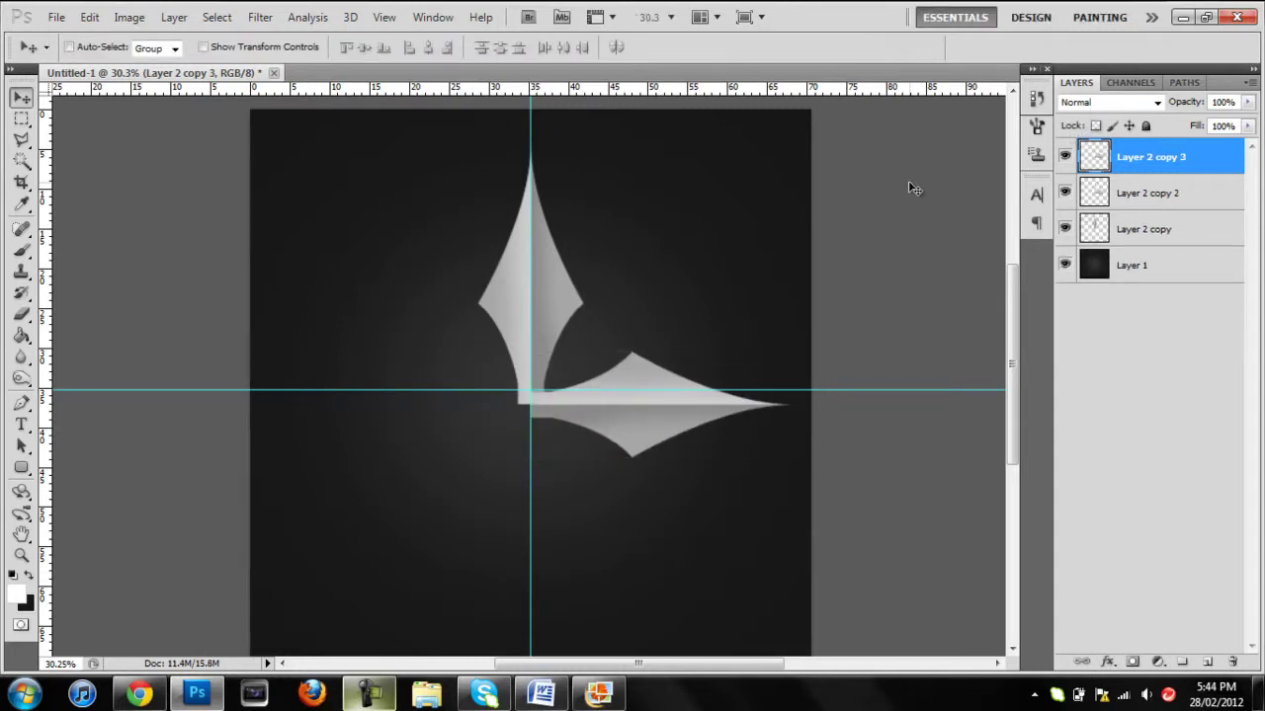
{"action": "key", "text": "ctrl+t"}
{"action": "left_click_drag", "start_coordinate": [663, 406], "coordinate": [535, 405]}
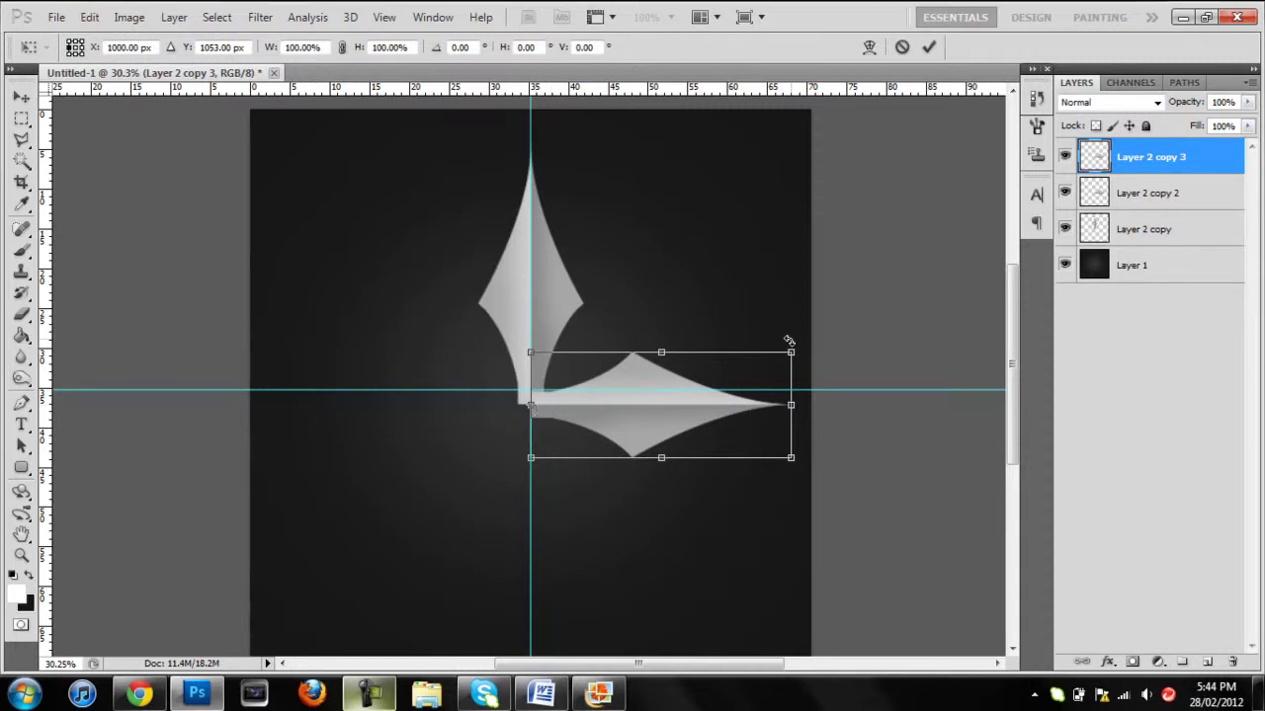
{"action": "double_click", "coordinate": [473, 48]}
{"action": "type", "text": "90"}
{"action": "key", "text": "Return"}
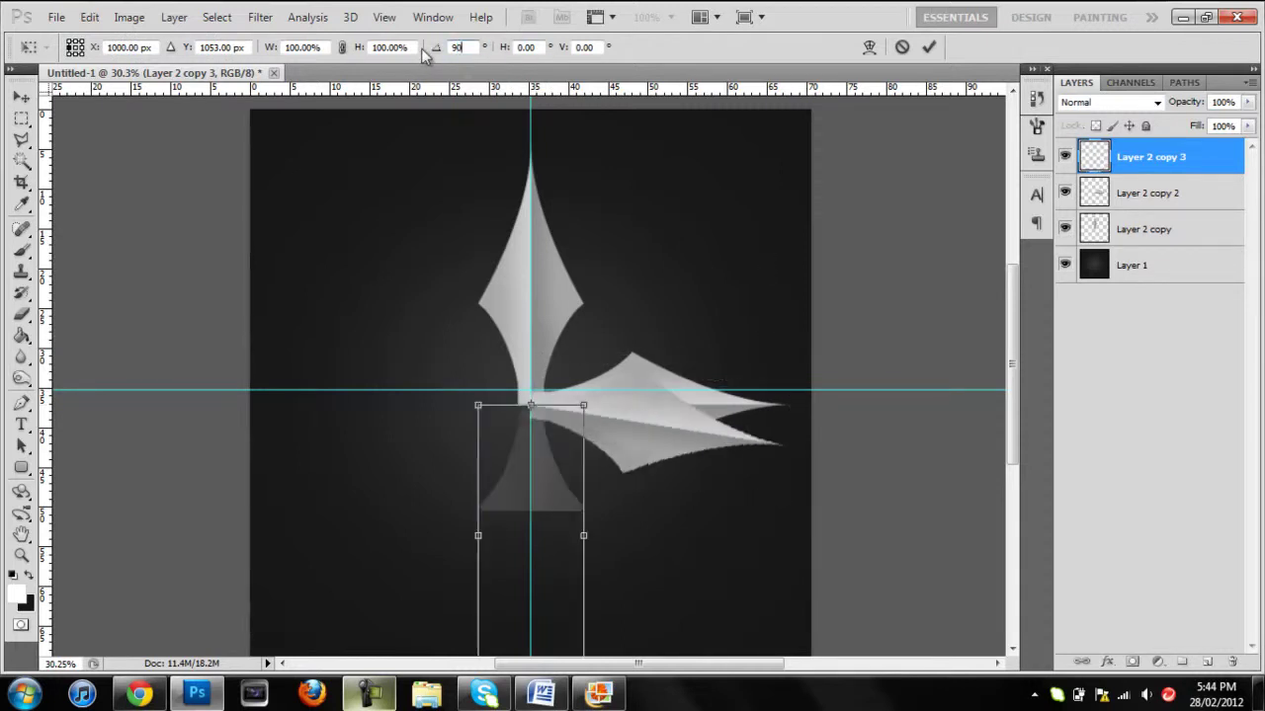
{"action": "left_click", "coordinate": [929, 47]}
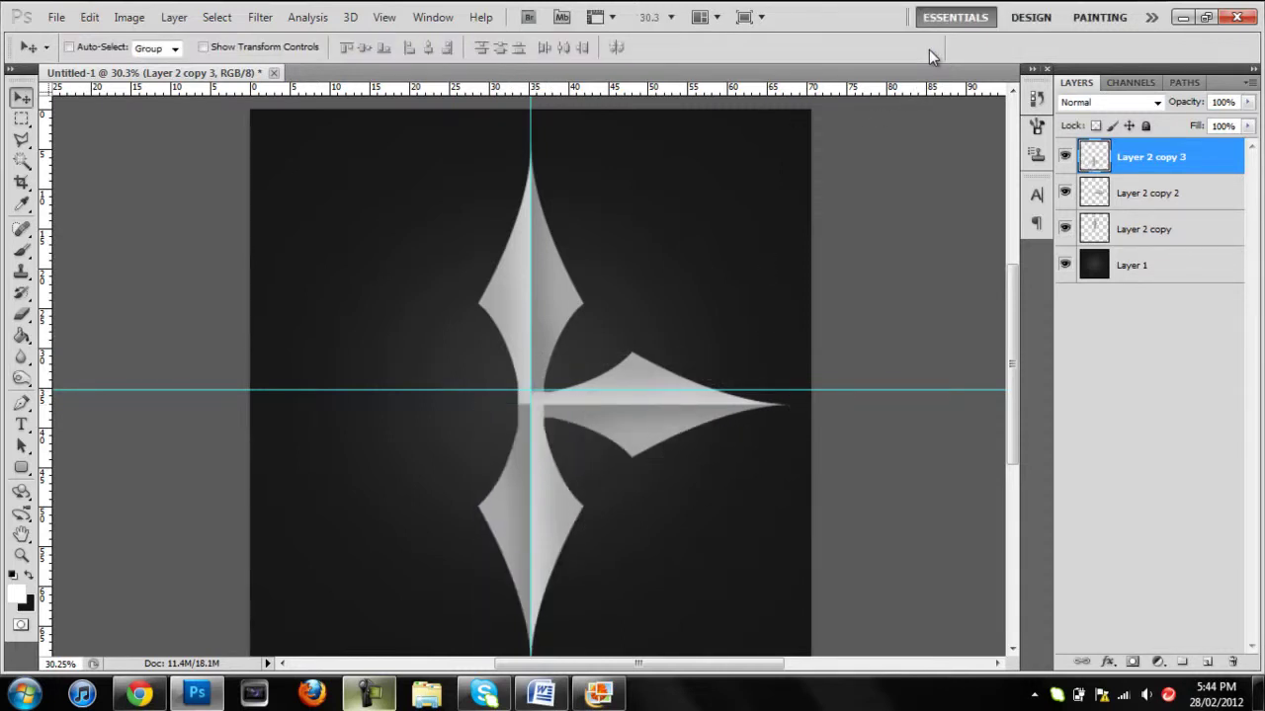
Duplicate the downward-pointing blade and rotate the copy 90° around its base so it points left.
{"action": "key", "text": "ctrl+j"}
{"action": "key", "text": "ctrl+t"}
{"action": "left_click_drag", "start_coordinate": [534, 542], "coordinate": [539, 405]}
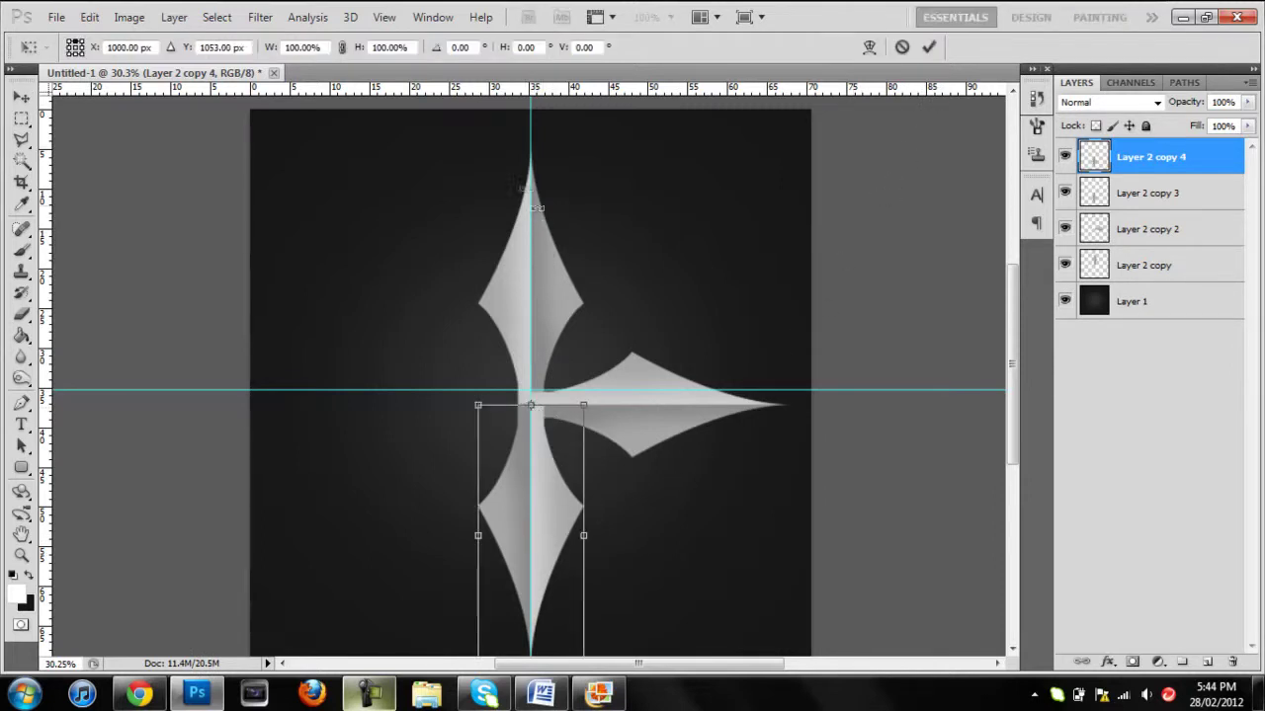
{"action": "double_click", "coordinate": [461, 48]}
{"action": "type", "text": "90"}
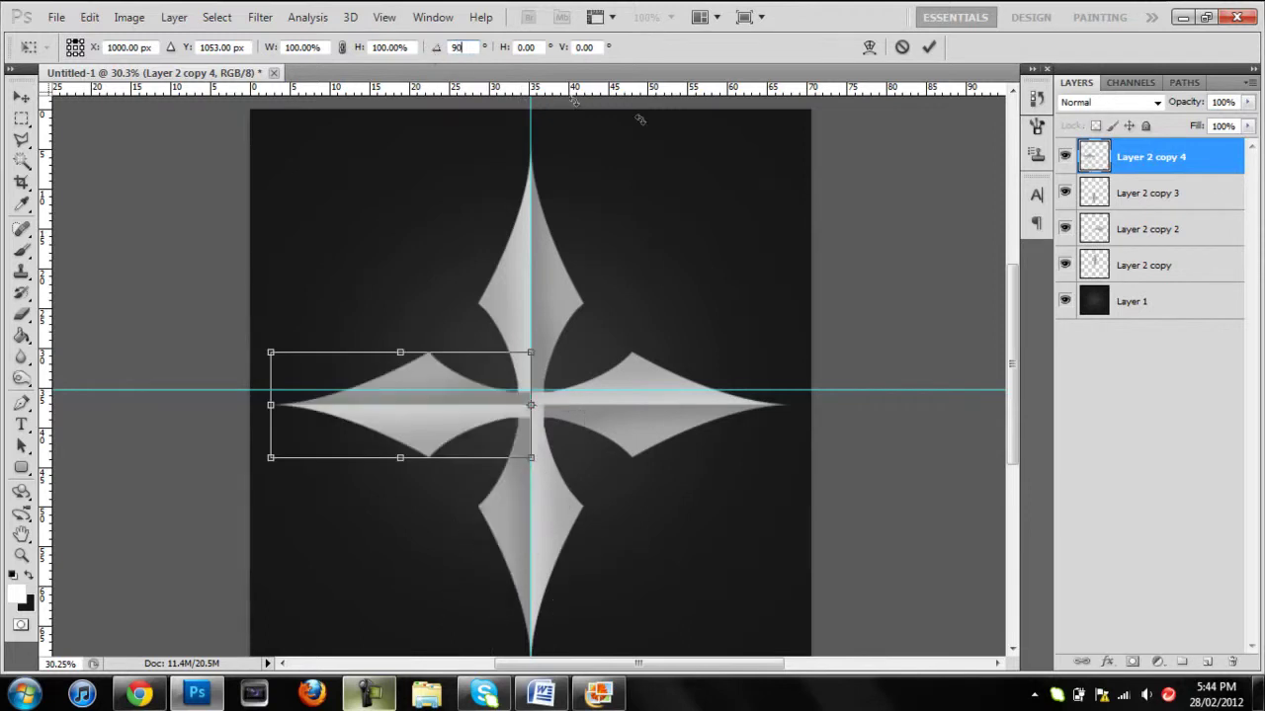
{"action": "left_click", "coordinate": [928, 46]}
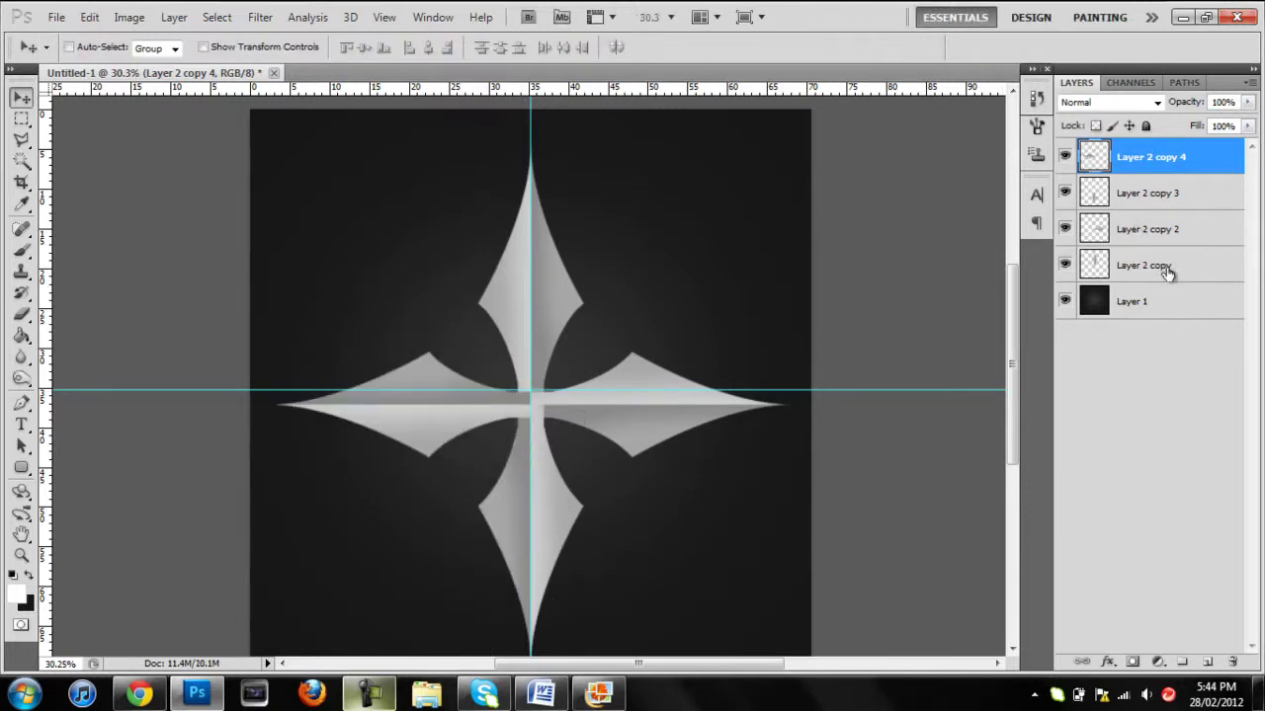
Select all four blade layers and rotate them together by 45° into an X shape.
{"action": "left_click", "coordinate": [1166, 272], "text": "shift"}
{"action": "left_click", "coordinate": [1181, 162]}
{"action": "left_click", "coordinate": [1180, 273], "text": "shift"}
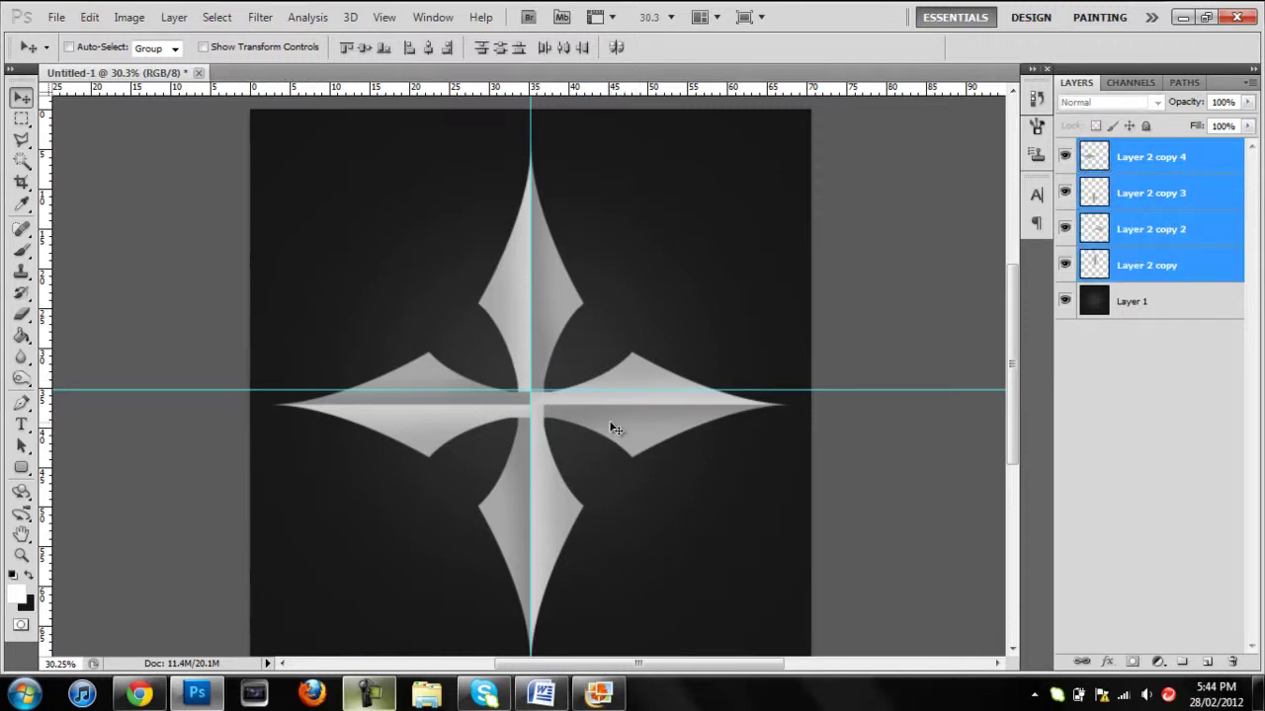
{"action": "key", "text": "ctrl+t"}
{"action": "left_click", "coordinate": [438, 49]}
{"action": "type", "text": "45"}
{"action": "key", "text": "Return"}
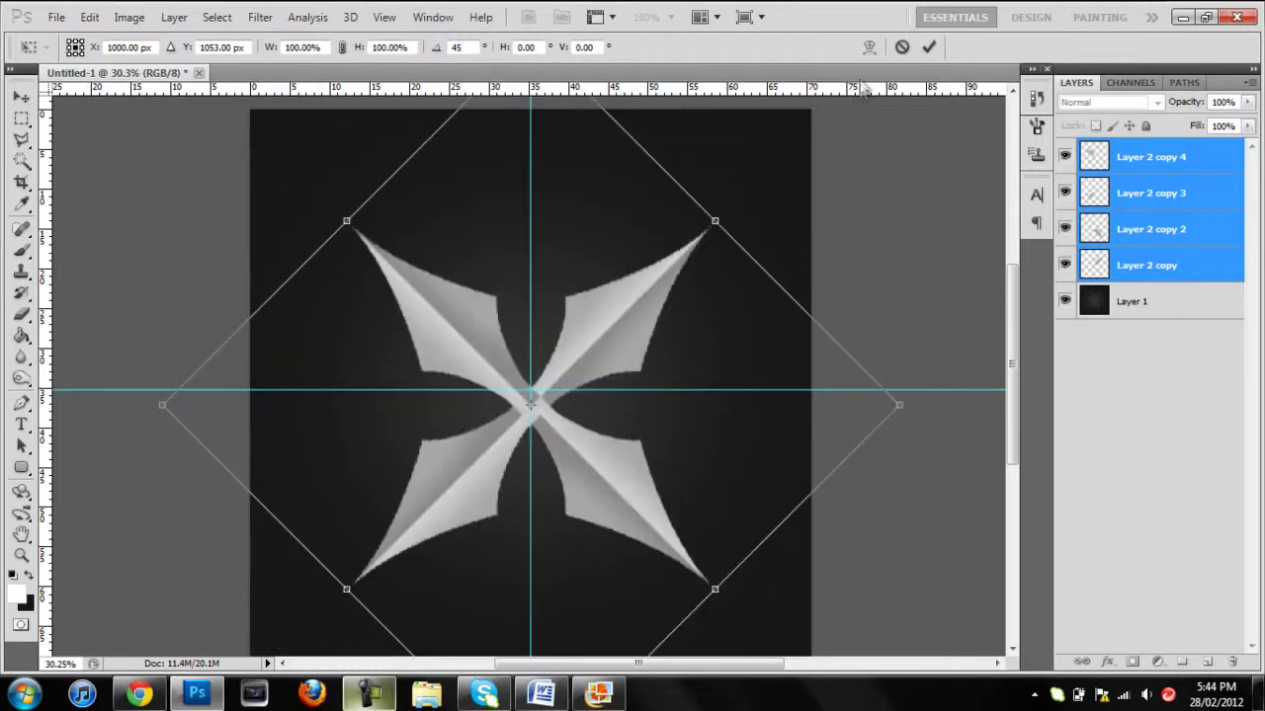
{"action": "left_click", "coordinate": [929, 46]}
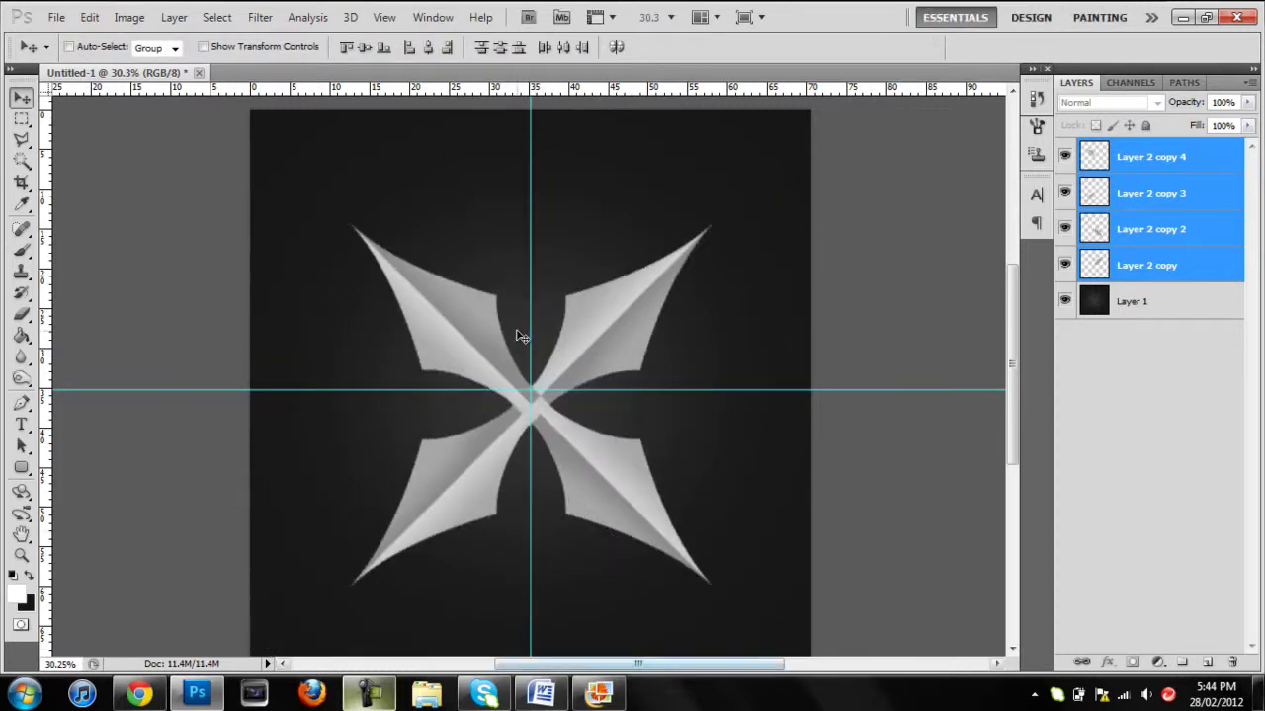
Check the finished shuriken in Windows Live Photo Gallery, and merge the four blade layers into one back in Photoshop.
{"action": "left_click", "coordinate": [598, 689]}
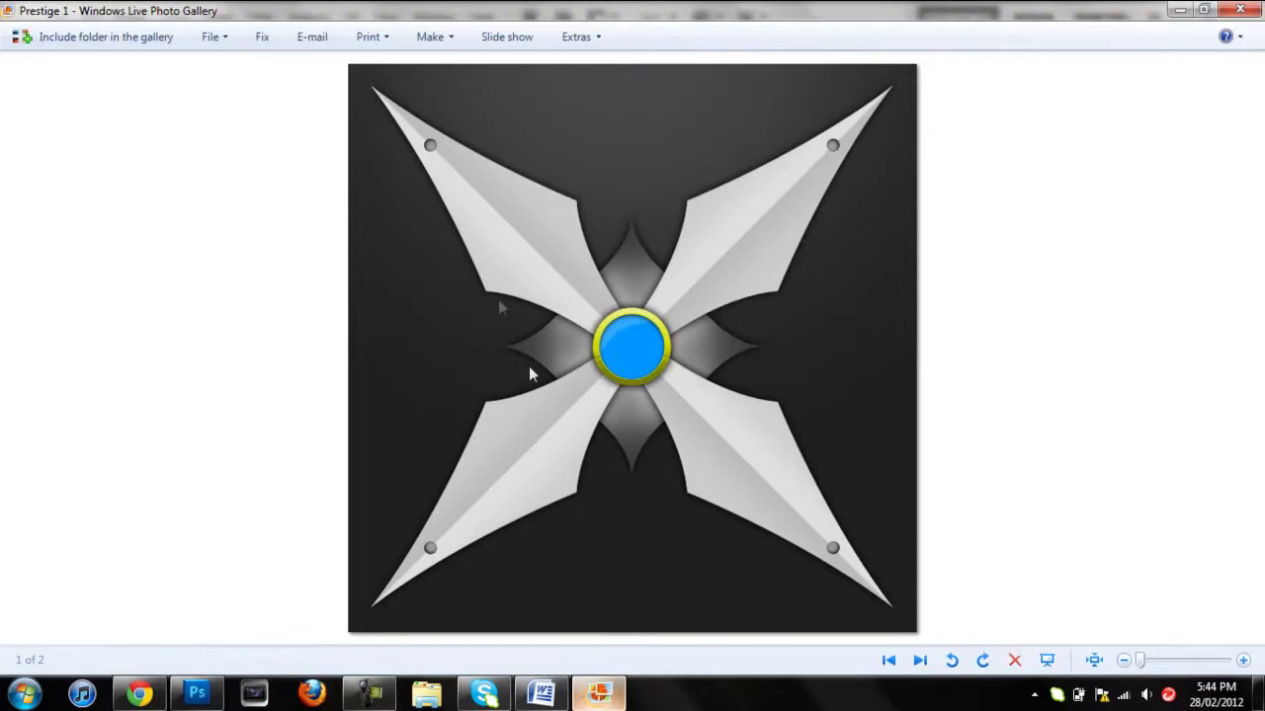
{"action": "left_click", "coordinate": [176, 698]}
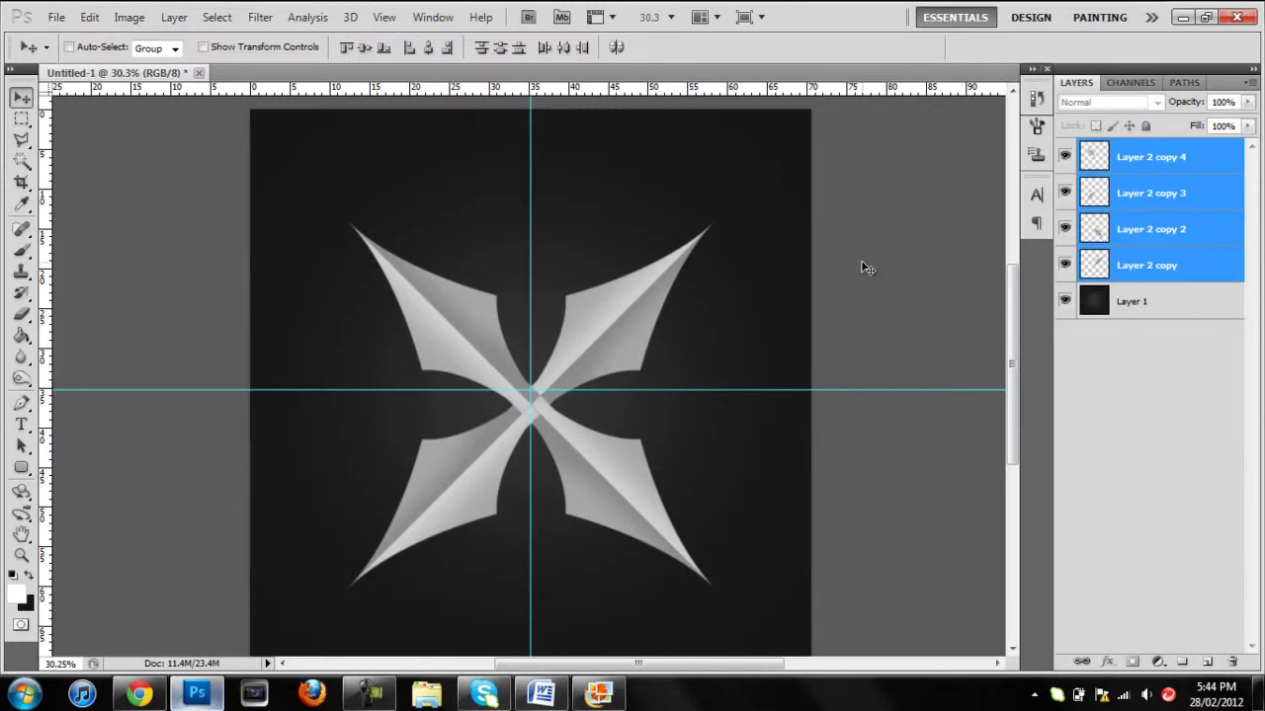
{"action": "key", "text": "ctrl+e"}
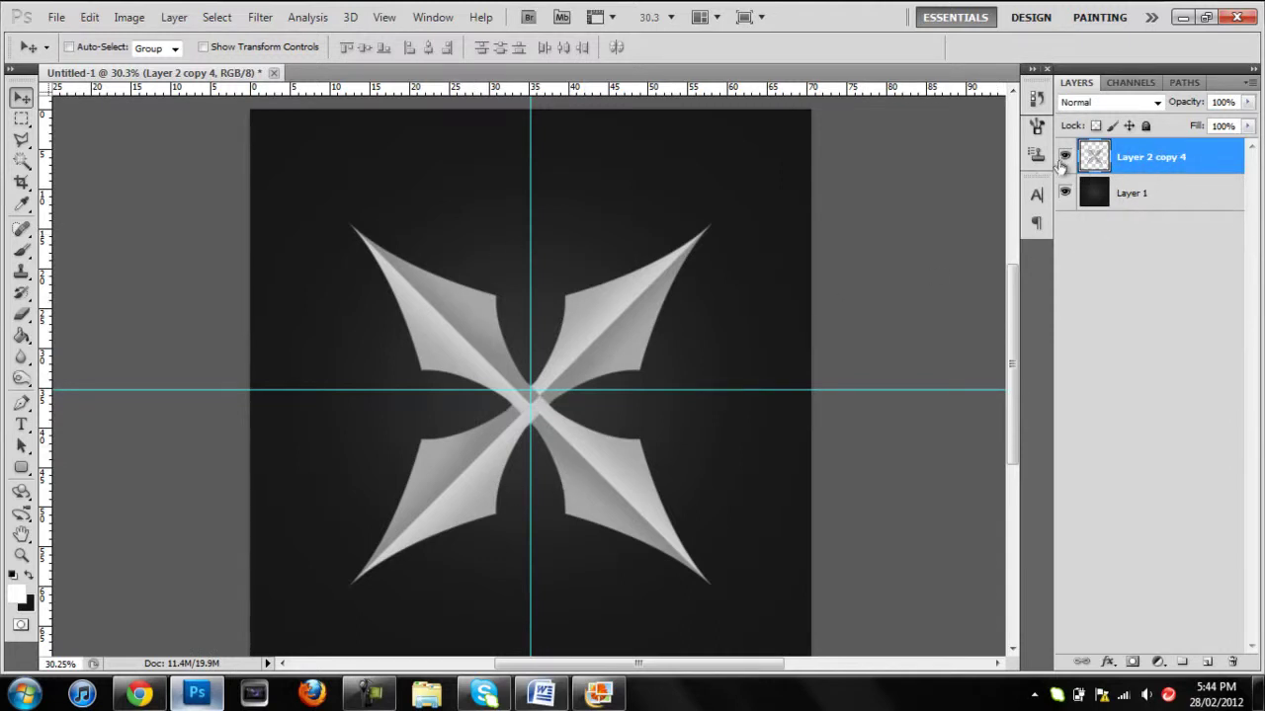
{"action": "left_click", "coordinate": [1064, 158]}
{"action": "left_click", "coordinate": [1064, 158]}
Align the merged shuriken's vertical centre to a selection of the Layer 1 background, and deselect.
{"action": "left_click", "coordinate": [1149, 202]}
{"action": "left_click", "coordinate": [1154, 157]}
{"action": "left_click", "coordinate": [1097, 197], "text": "ctrl"}
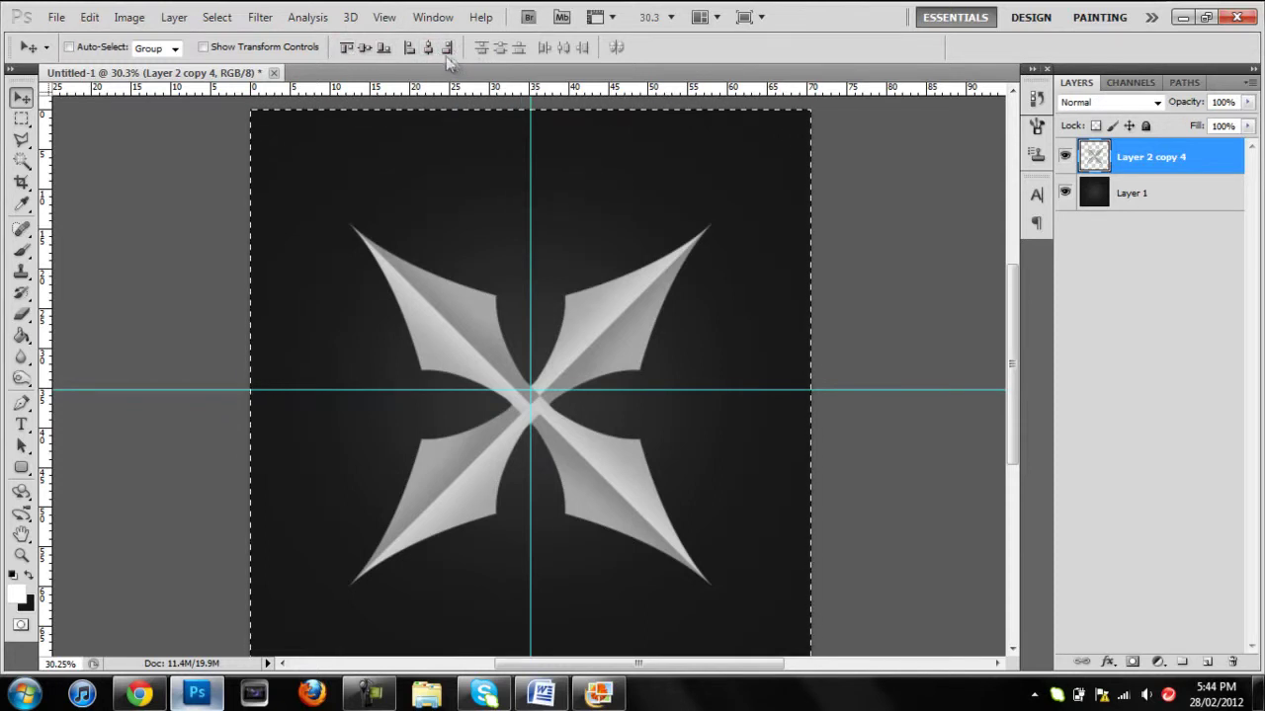
{"action": "left_click", "coordinate": [363, 47]}
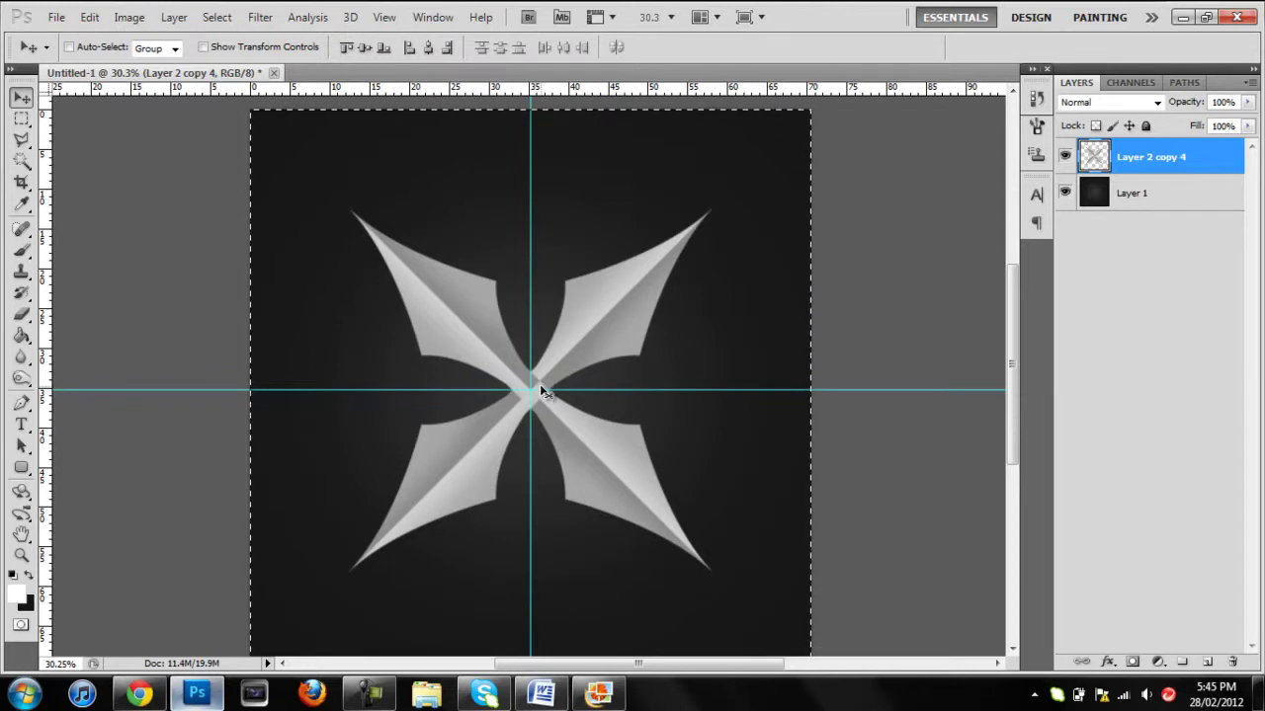
{"action": "key", "text": "ctrl+d"}
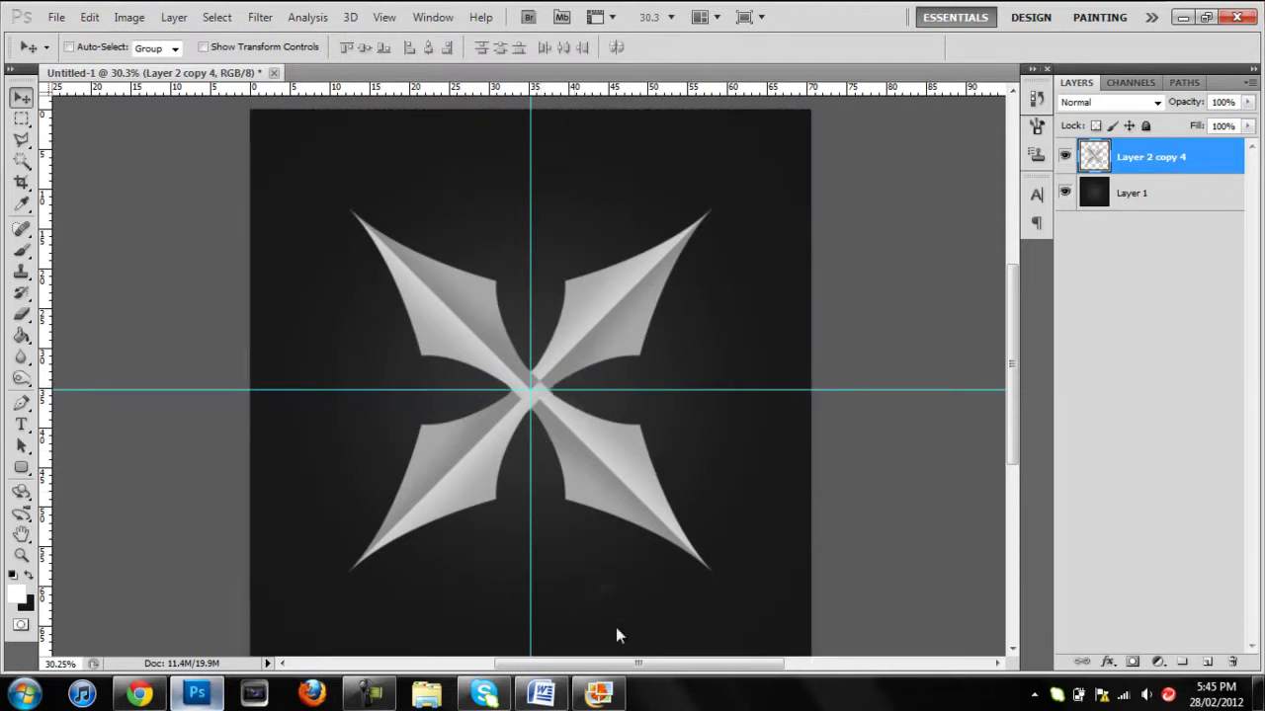
Check the reference in Windows Live Photo Gallery, and draw a white circle in Photoshop with the Ellipse tool over the point where the blades meet.
{"action": "left_click", "coordinate": [598, 694]}
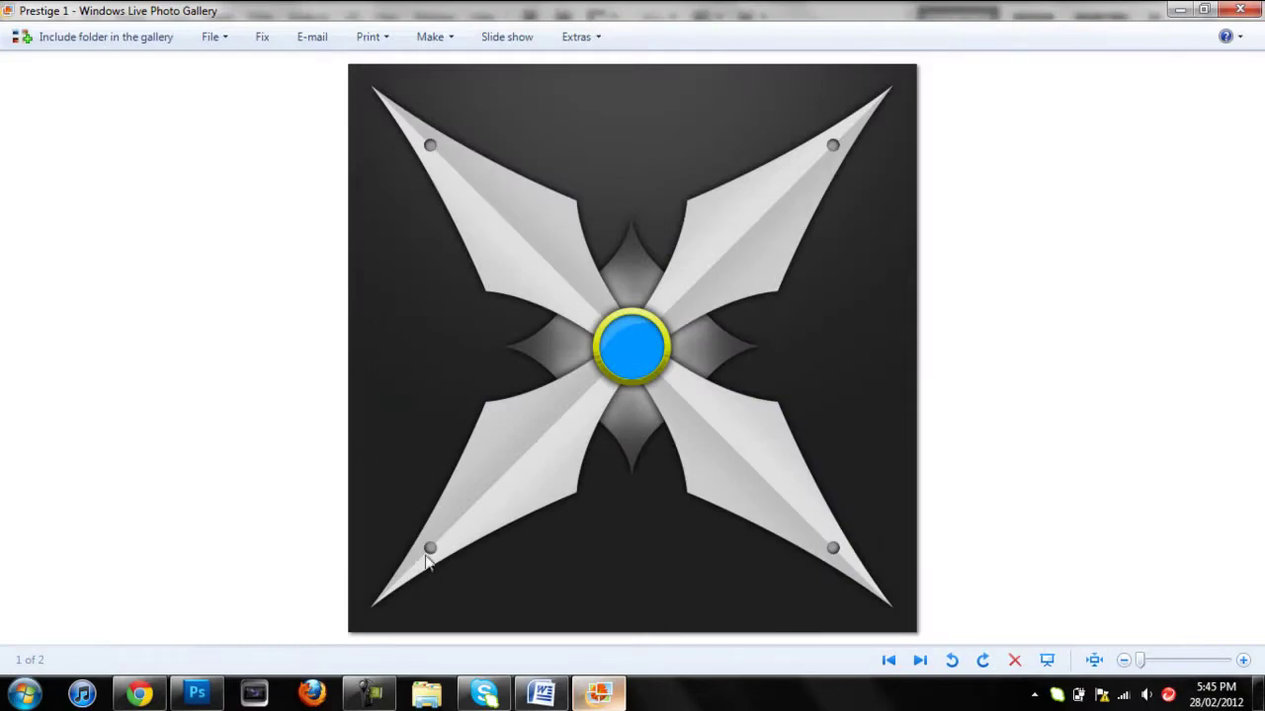
{"action": "left_click", "coordinate": [183, 696]}
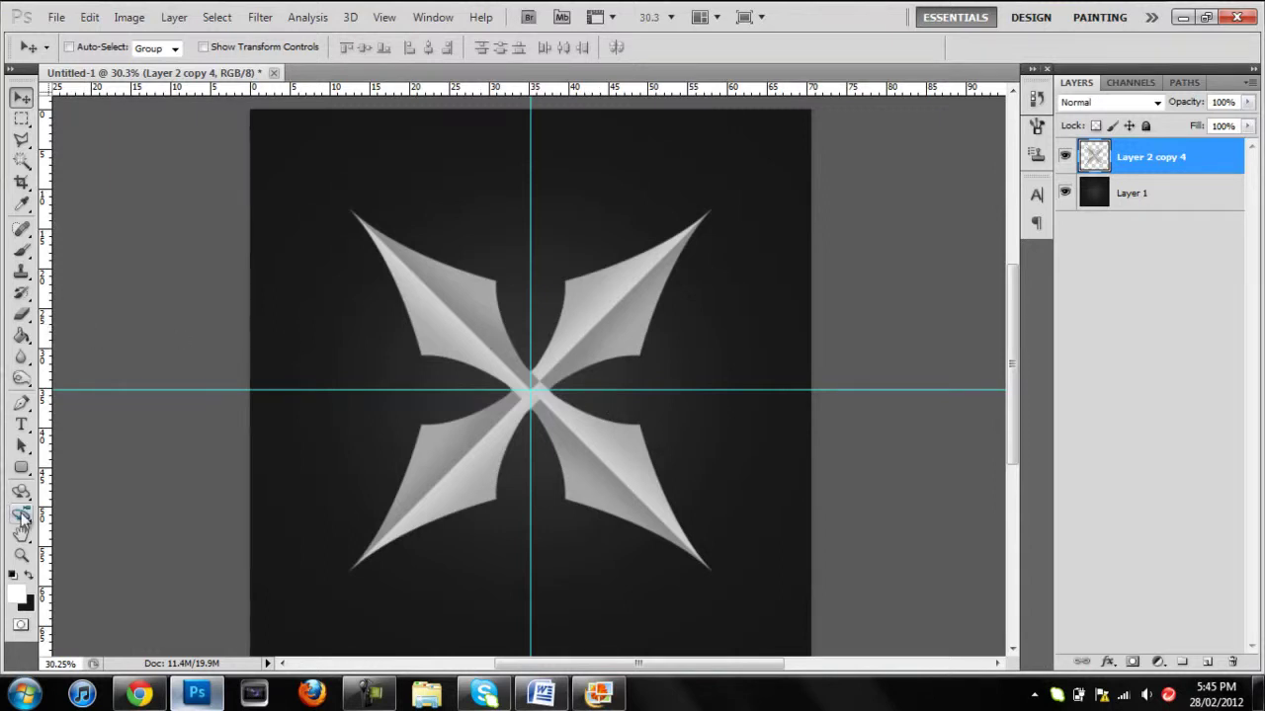
{"action": "left_click", "coordinate": [21, 467]}
{"action": "left_click", "coordinate": [91, 502]}
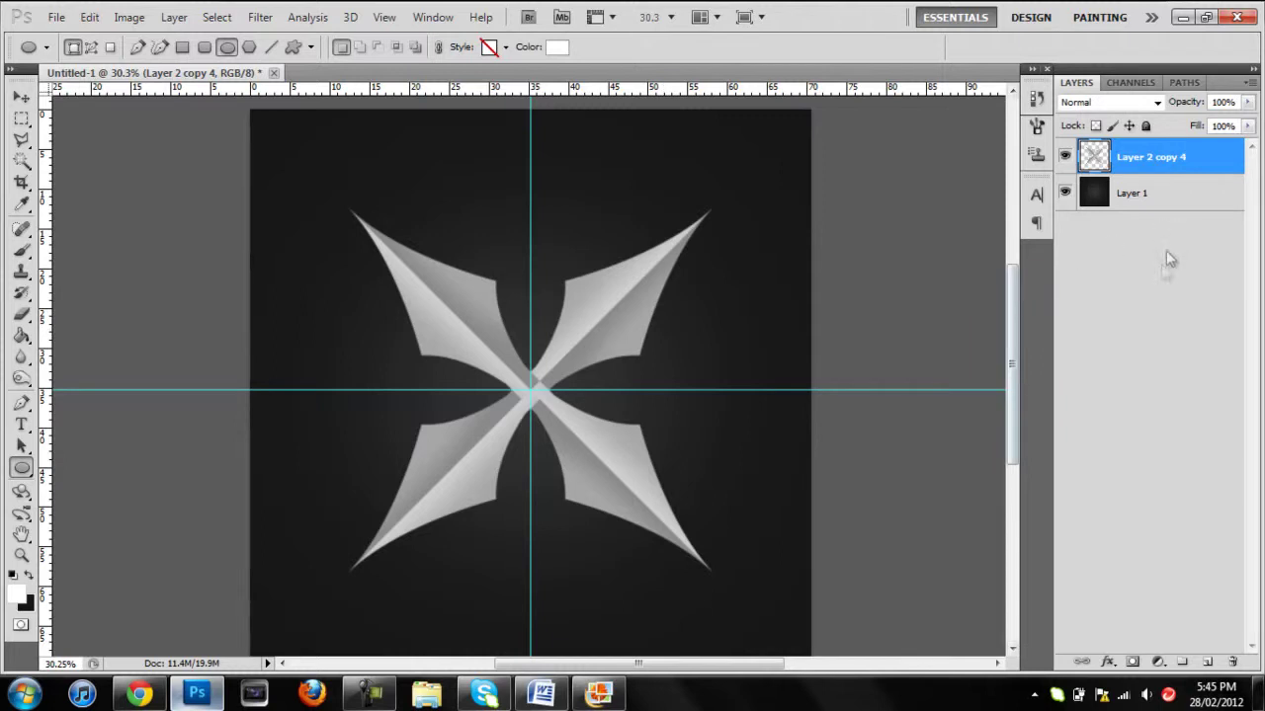
{"action": "left_click", "coordinate": [1206, 668]}
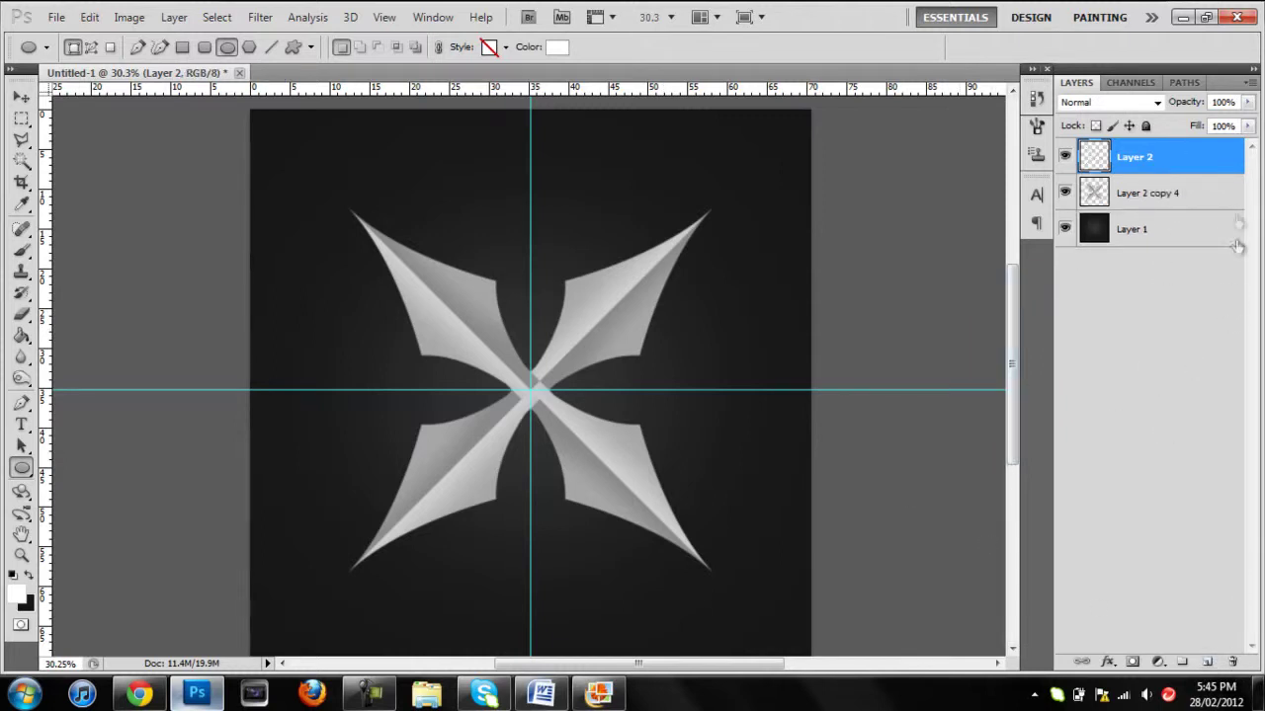
{"action": "key", "text": "ctrl+z"}
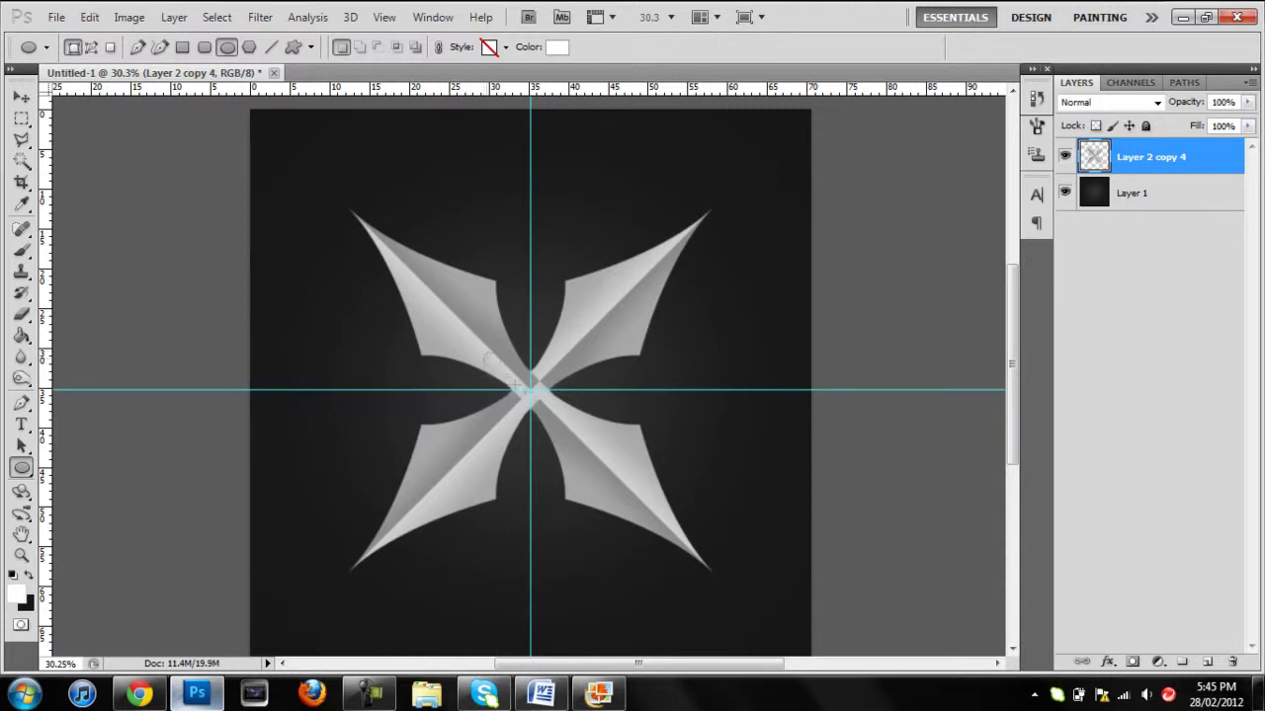
{"action": "left_click_drag", "start_coordinate": [515, 385], "coordinate": [555, 417]}
{"action": "key", "text": "ctrl+z"}
{"action": "key", "text": "ctrl+z"}
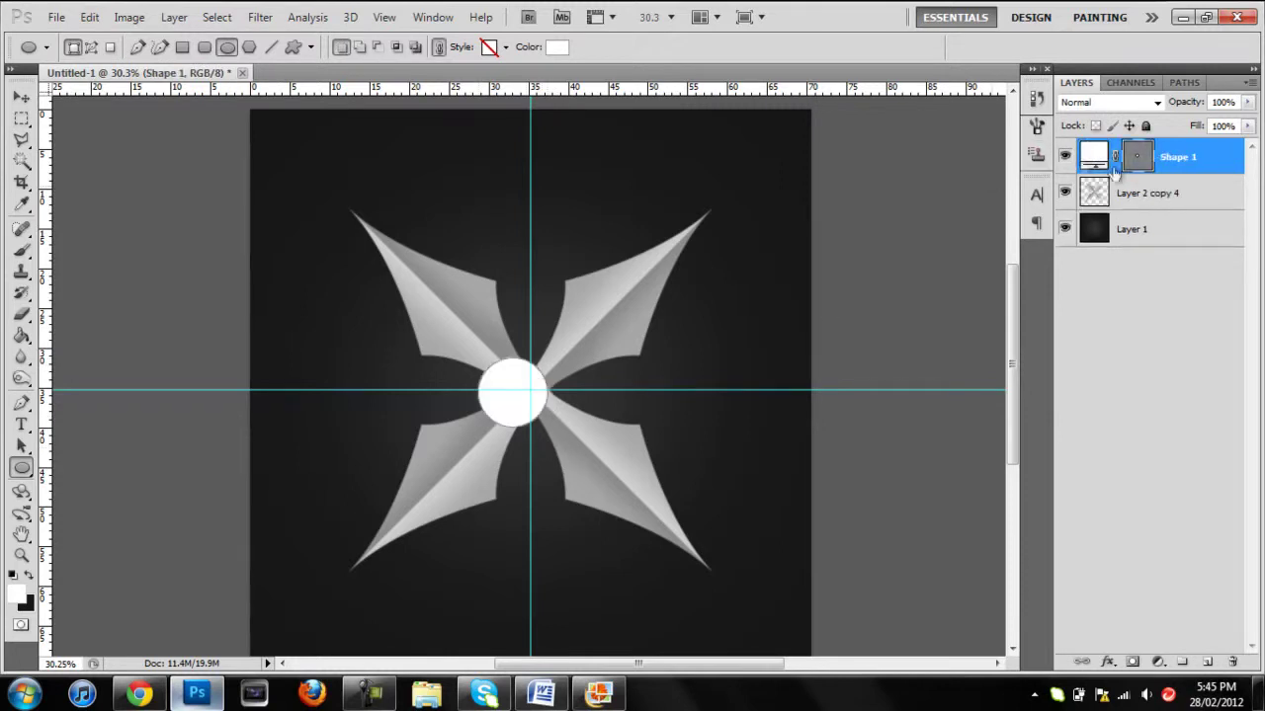
Rasterize the white circle layer and centre it horizontally and vertically on a selection of the Layer 1 background, then deselect.
{"action": "right_click", "coordinate": [1237, 164]}
{"action": "left_click", "coordinate": [1150, 316]}
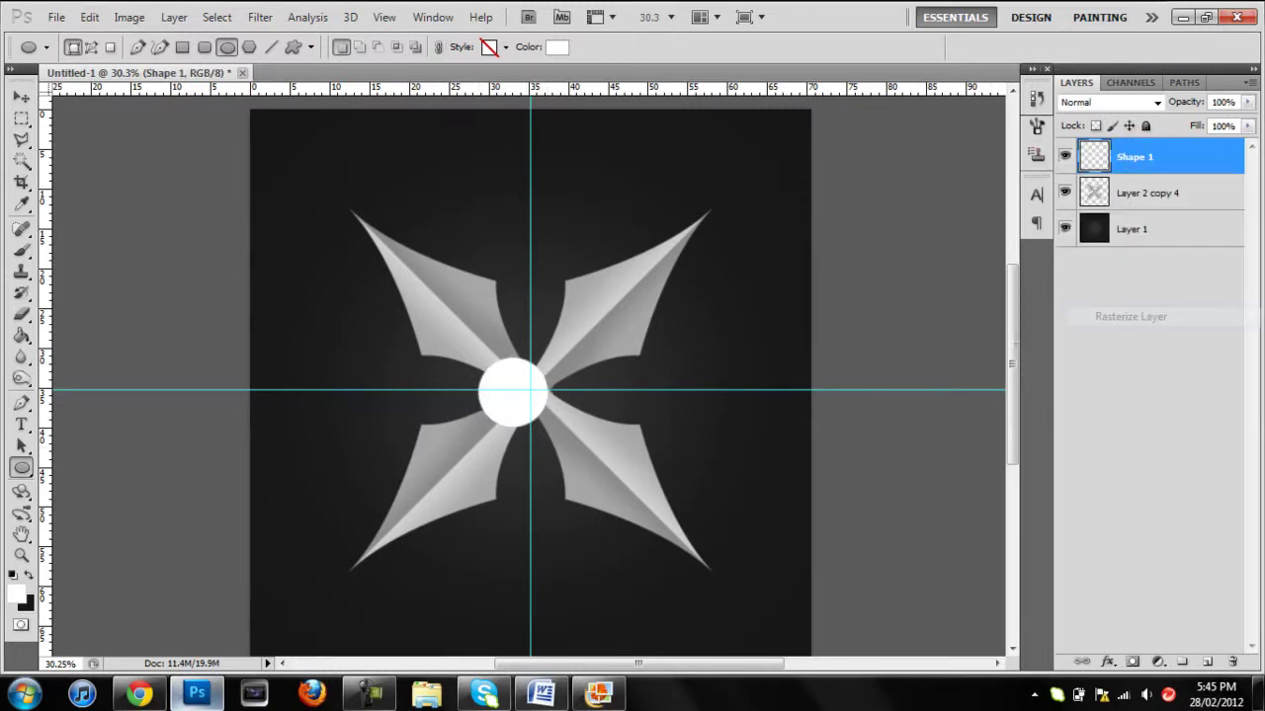
{"action": "key", "text": "v"}
{"action": "left_click", "coordinate": [1092, 230], "text": "ctrl"}
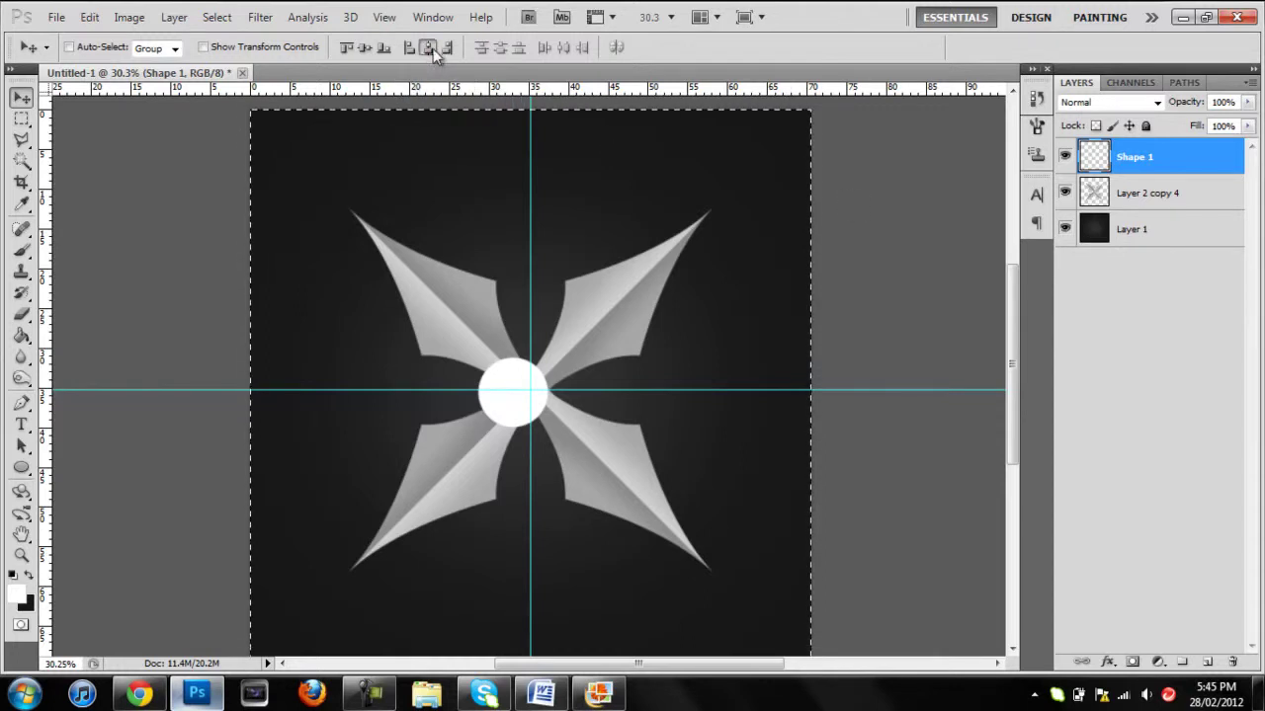
{"action": "left_click", "coordinate": [432, 48]}
{"action": "left_click", "coordinate": [370, 50]}
{"action": "key", "text": "ctrl+d"}
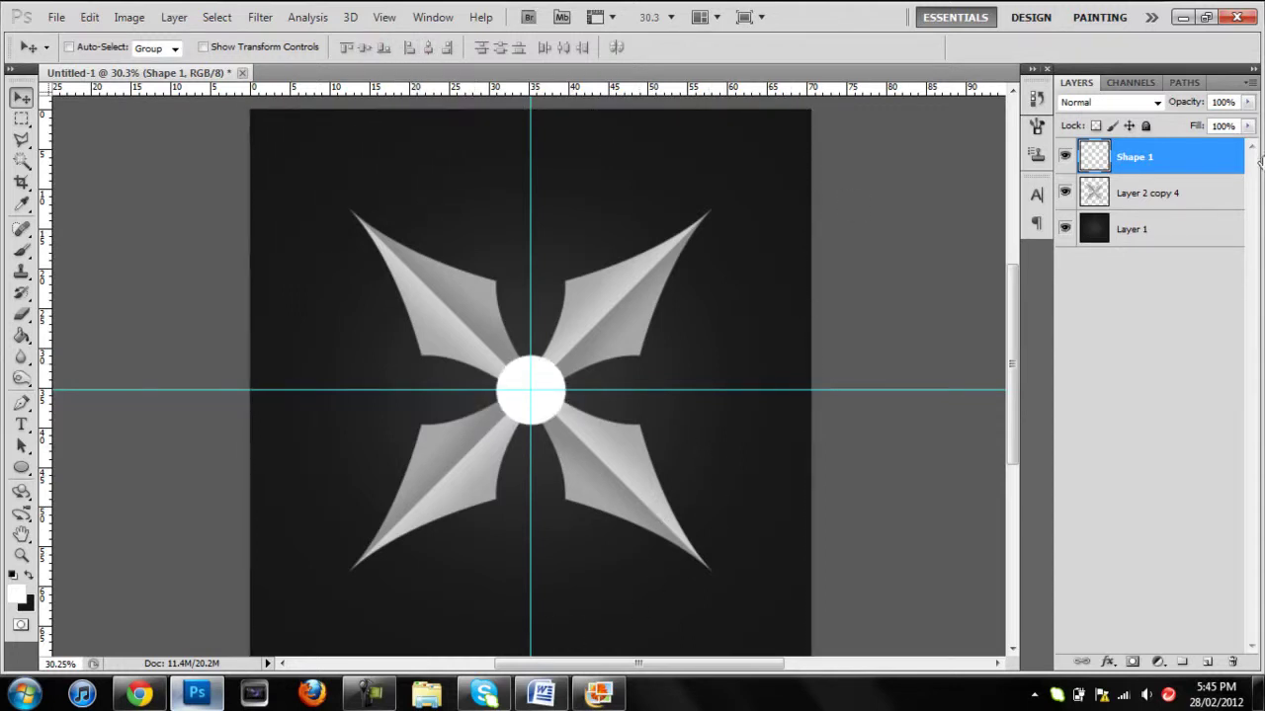
{"action": "left_click", "coordinate": [1065, 157]}
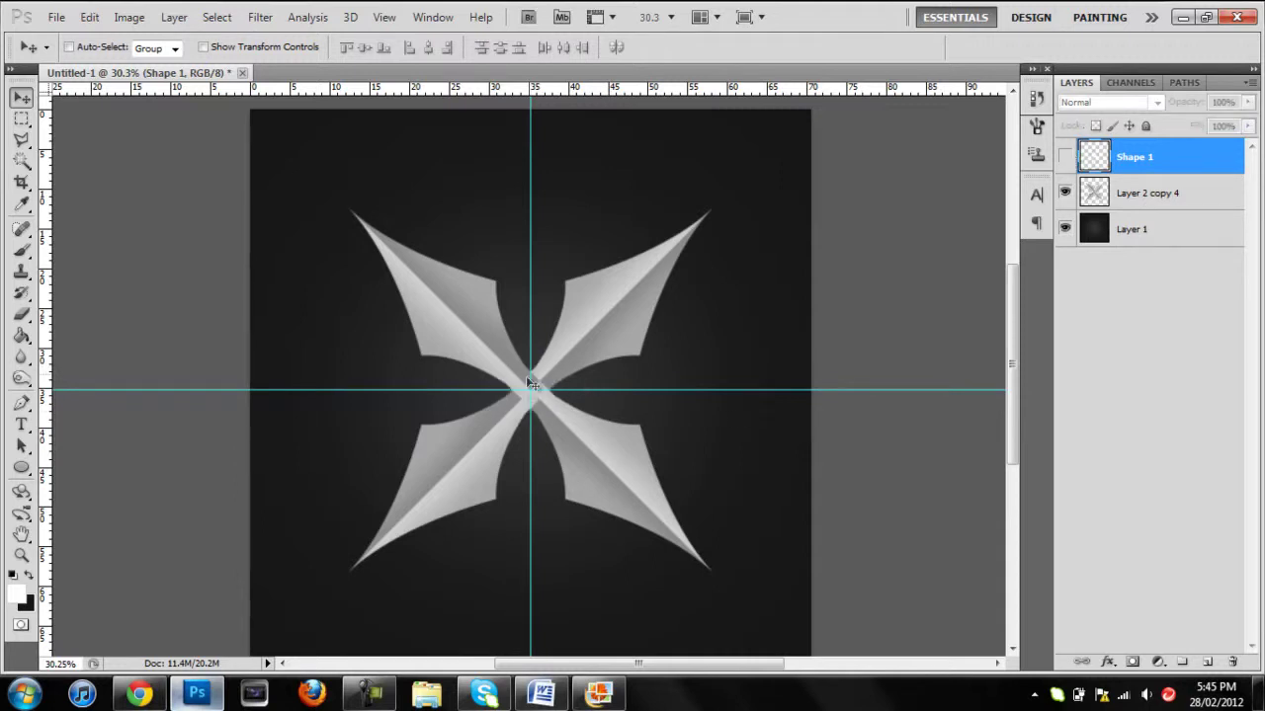
{"action": "left_click", "coordinate": [1065, 157]}
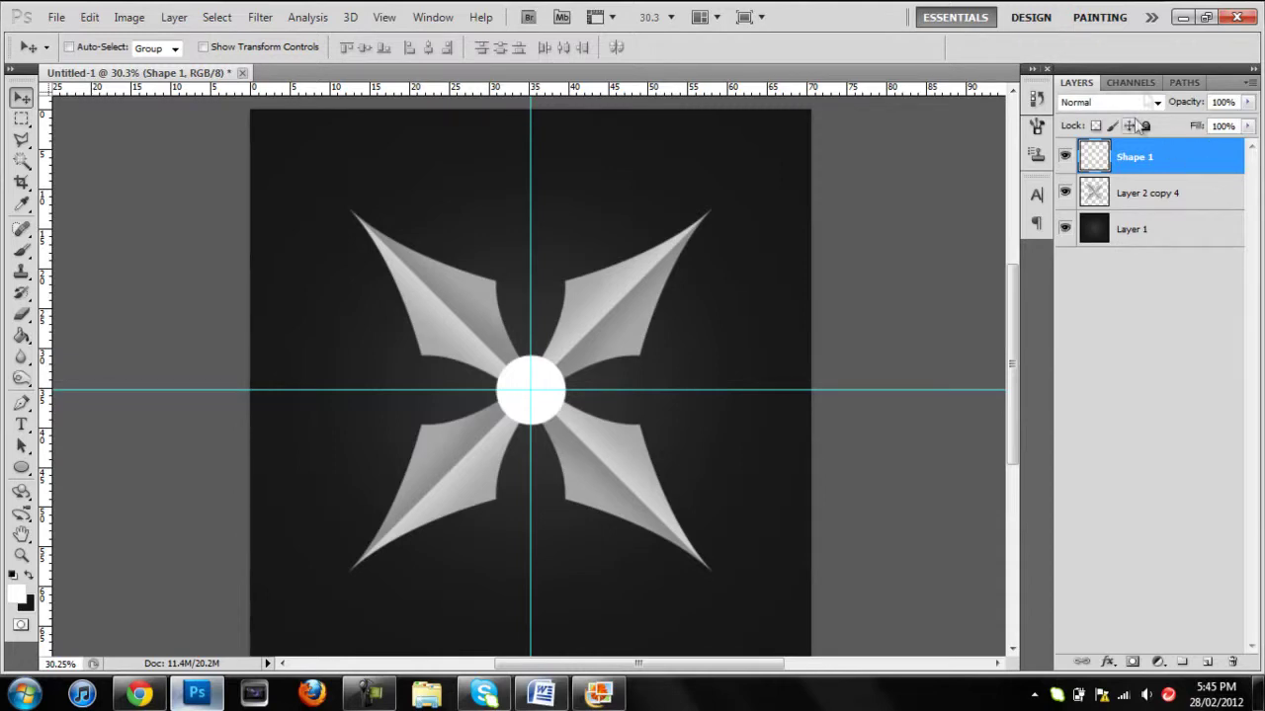
Check the reference in Windows Live Photo Gallery, and give the circle in Photoshop a bright green #42ff00 Color Overlay.
{"action": "left_click", "coordinate": [597, 694]}
{"action": "left_click", "coordinate": [193, 694]}
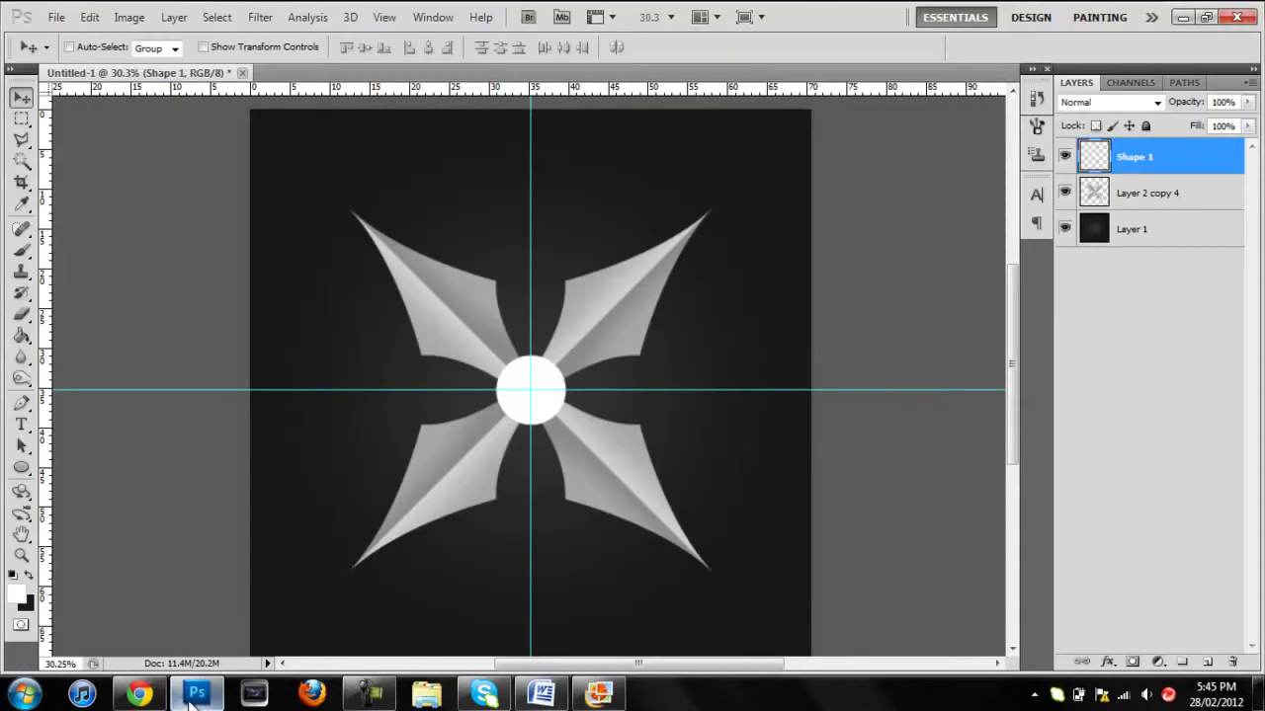
{"action": "double_click", "coordinate": [1171, 162]}
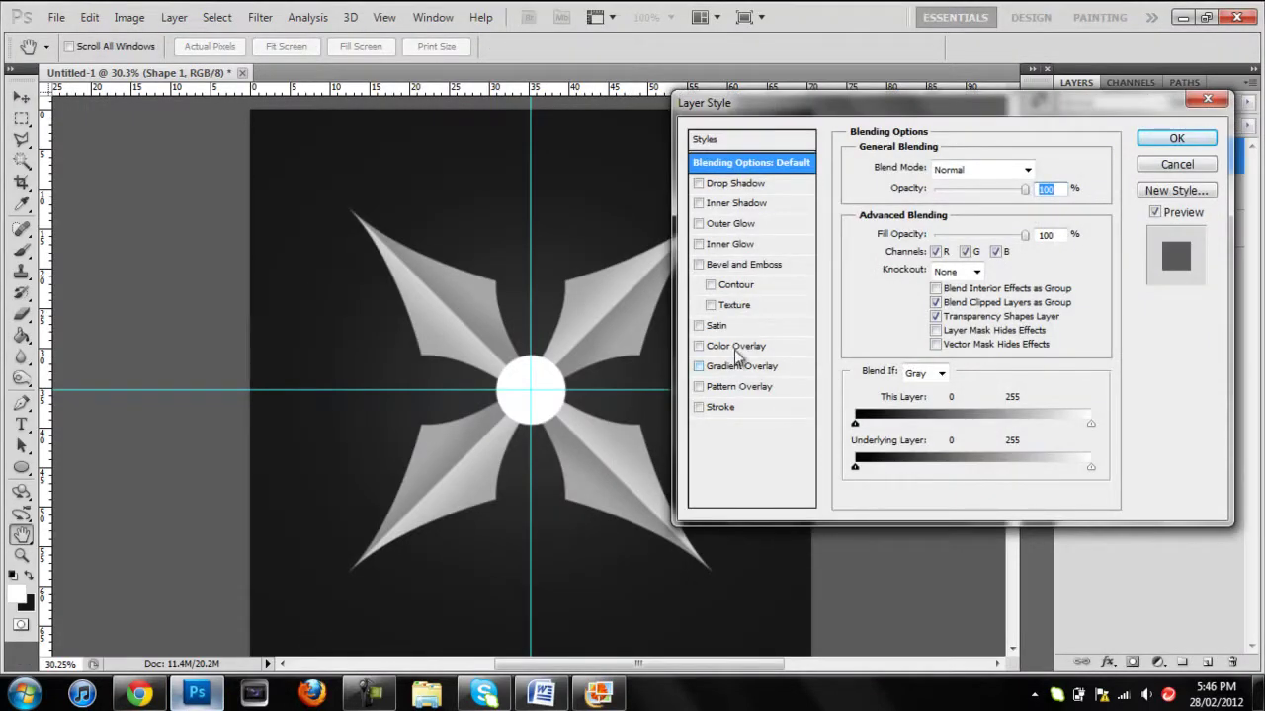
{"action": "left_click", "coordinate": [736, 348]}
{"action": "left_click", "coordinate": [1034, 167]}
{"action": "mouse_move", "coordinate": [1001, 230]}
{"action": "left_mouse_down"}
{"action": "mouse_move", "coordinate": [1072, 326]}
{"action": "mouse_move", "coordinate": [1039, 388]}
{"action": "mouse_move", "coordinate": [1015, 346]}
{"action": "mouse_move", "coordinate": [1033, 345]}
{"action": "left_mouse_up"}
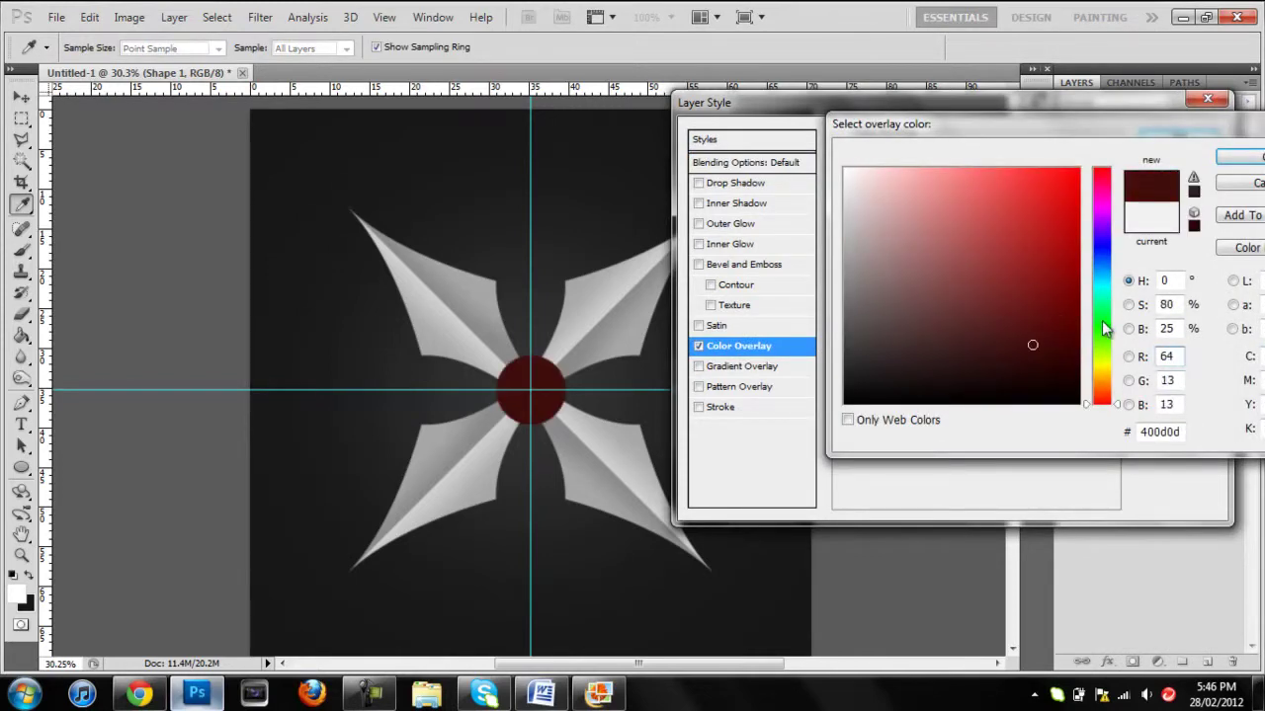
{"action": "left_click", "coordinate": [1105, 323]}
{"action": "left_click", "coordinate": [1078, 169]}
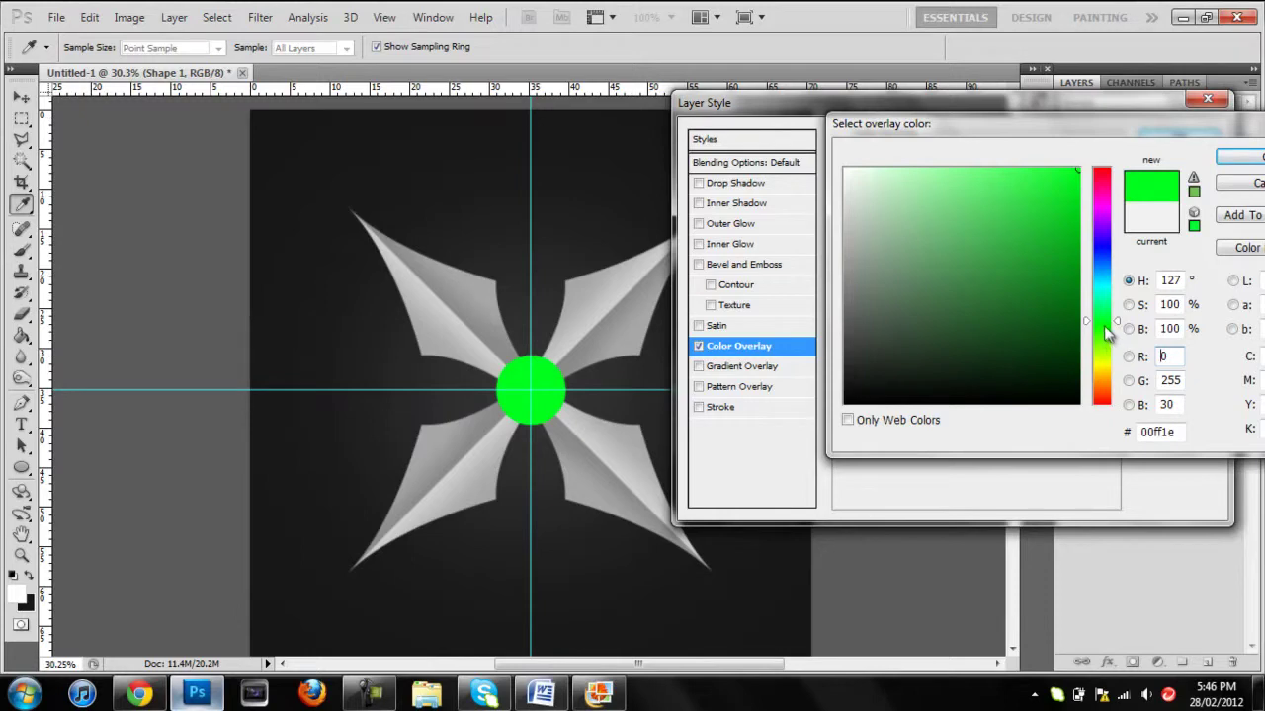
{"action": "left_click_drag", "start_coordinate": [1107, 345], "coordinate": [1109, 348]}
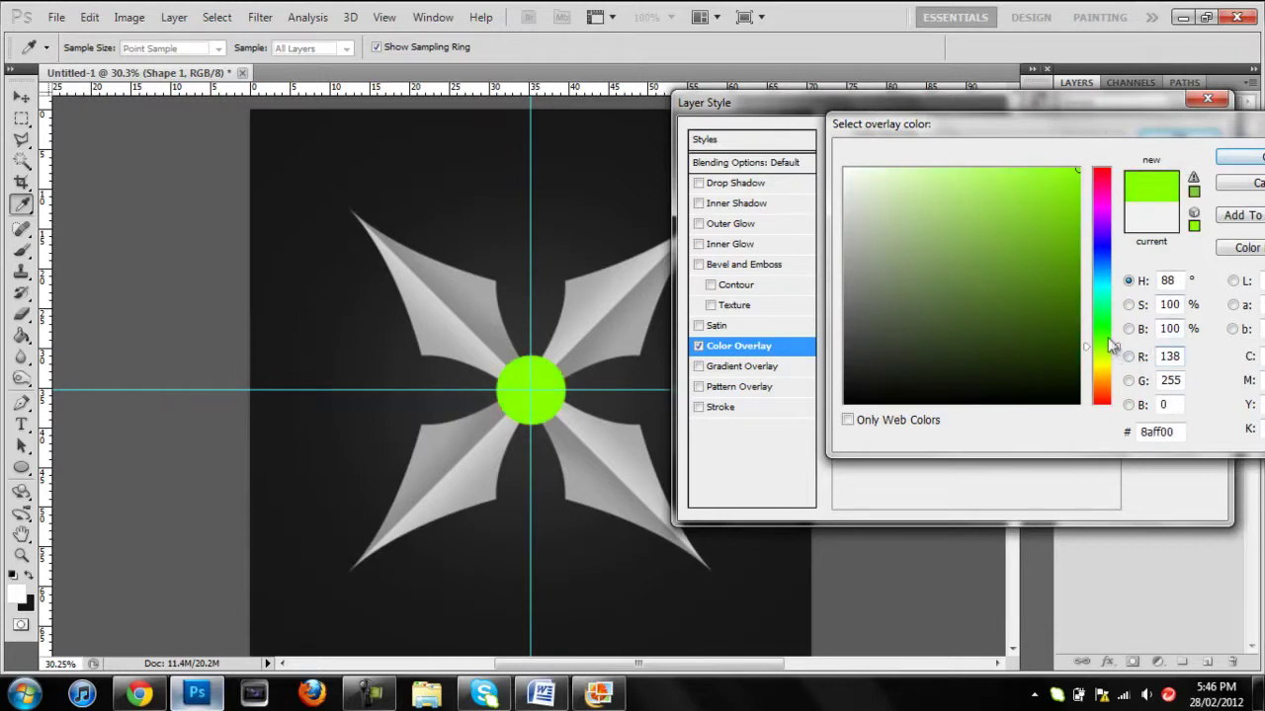
{"action": "left_click_drag", "start_coordinate": [1112, 346], "coordinate": [1109, 336]}
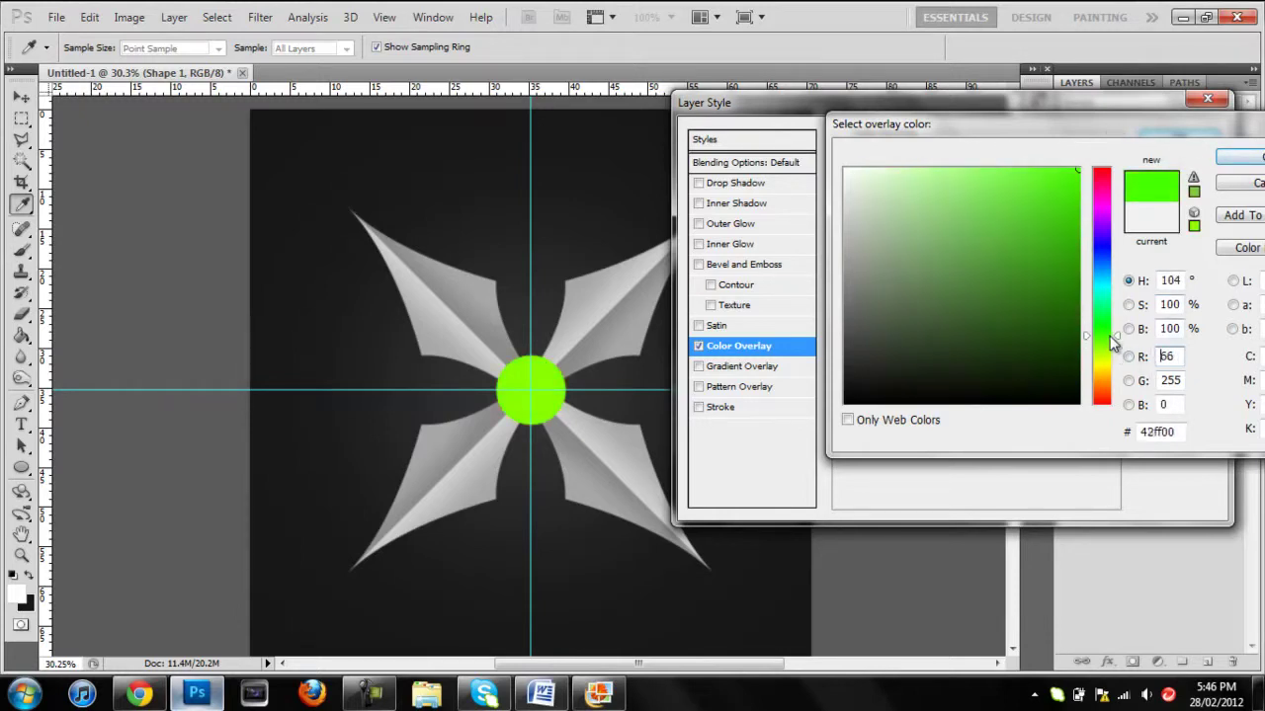
{"action": "left_click", "coordinate": [1225, 158]}
{"action": "left_click", "coordinate": [1196, 145]}
{"action": "left_click", "coordinate": [1237, 157]}
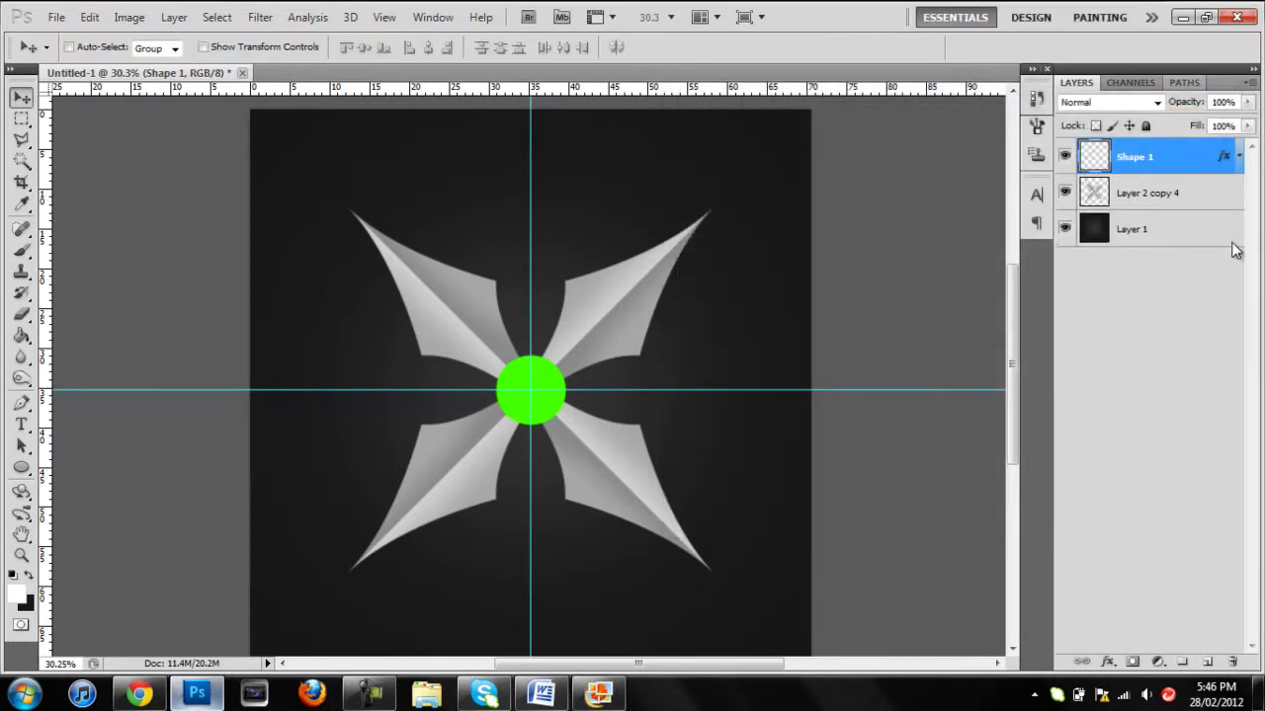
Add a new empty layer and merge it with the green Shape 1 layer to flatten the overlay.
{"action": "left_click", "coordinate": [1207, 662]}
{"action": "left_click", "coordinate": [1165, 195], "text": "shift"}
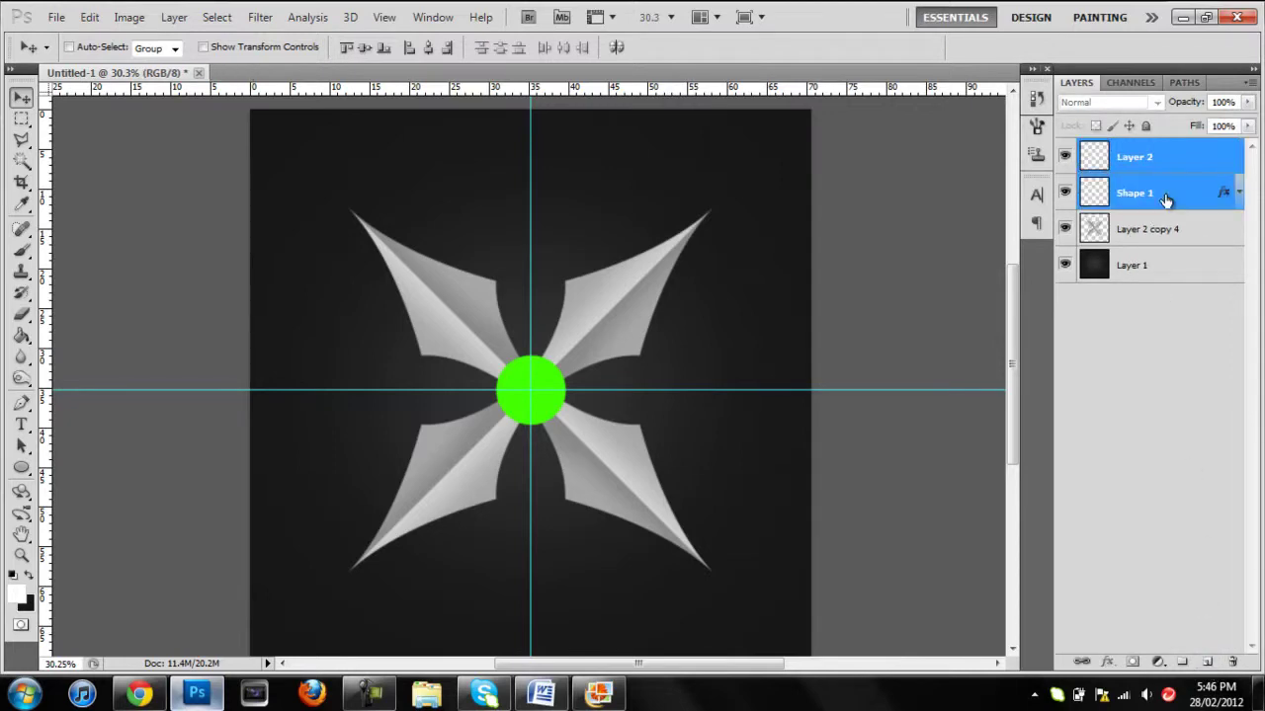
{"action": "key", "text": "ctrl+e"}
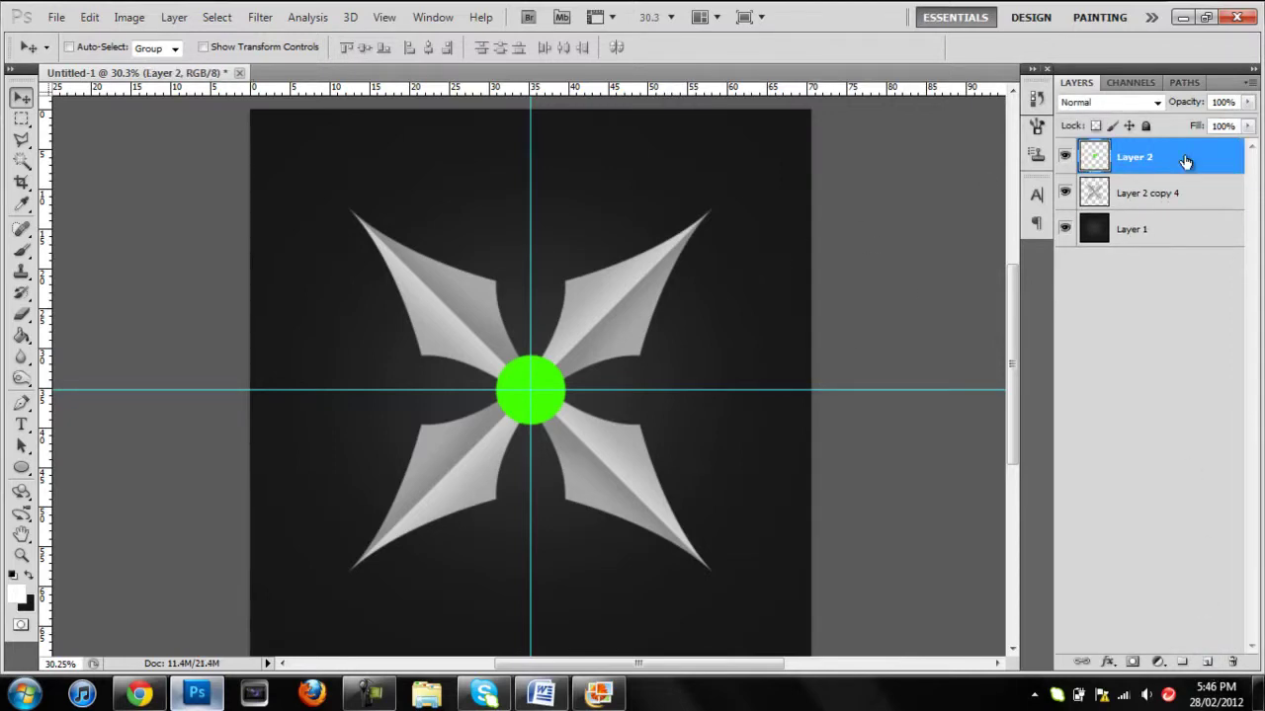
Add a Bevel and Emboss to the green circle with Inner Bevel style, Chisel Hard technique and 32 px size.
{"action": "double_click", "coordinate": [1186, 162]}
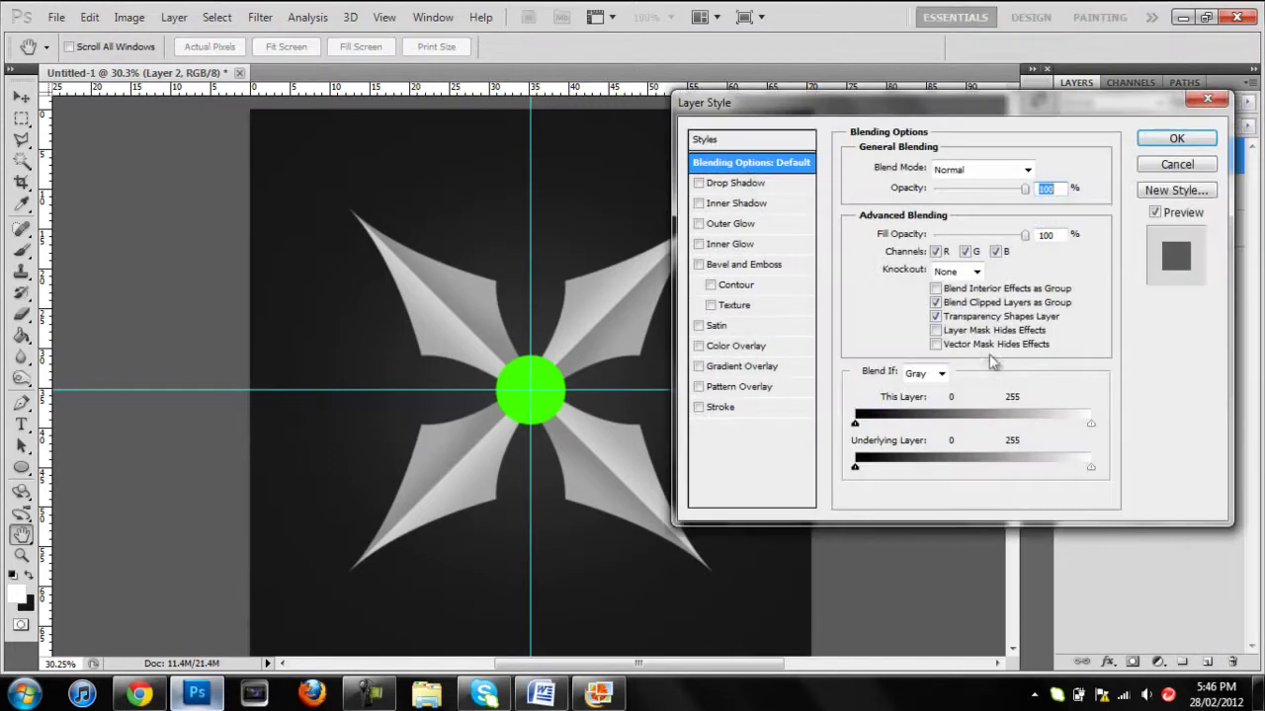
{"action": "left_click", "coordinate": [761, 266]}
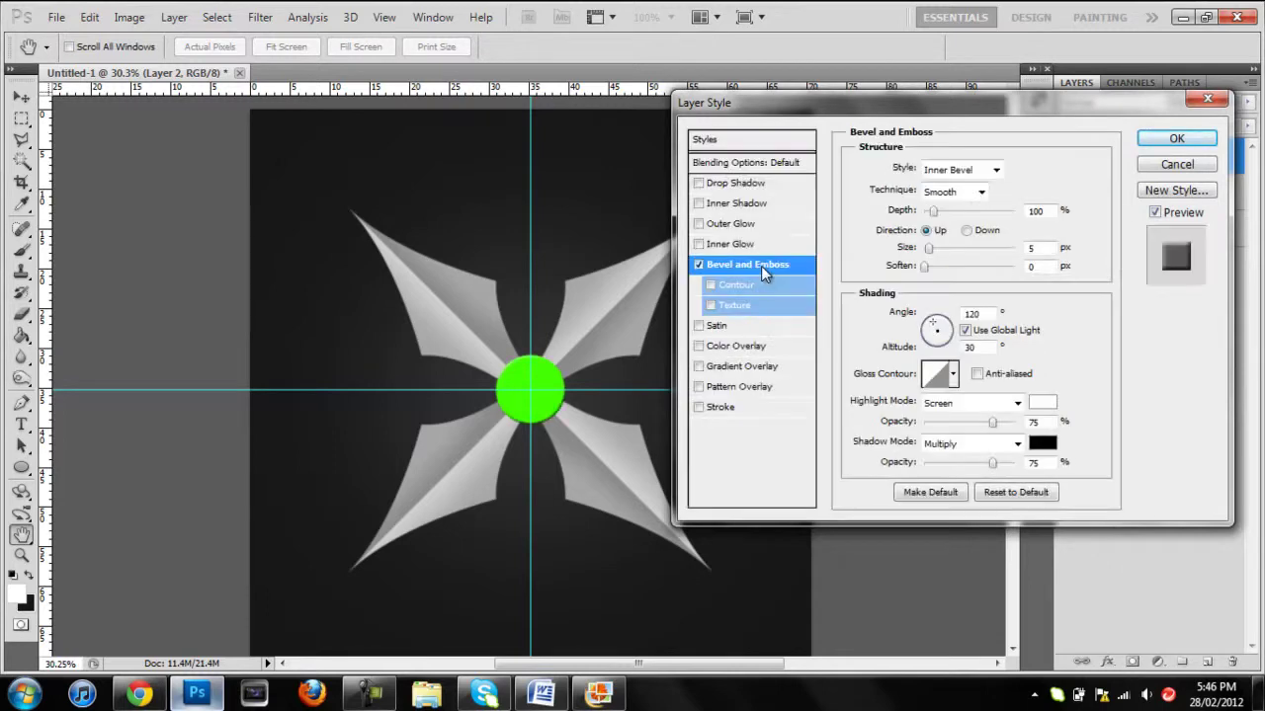
{"action": "left_click", "coordinate": [995, 169]}
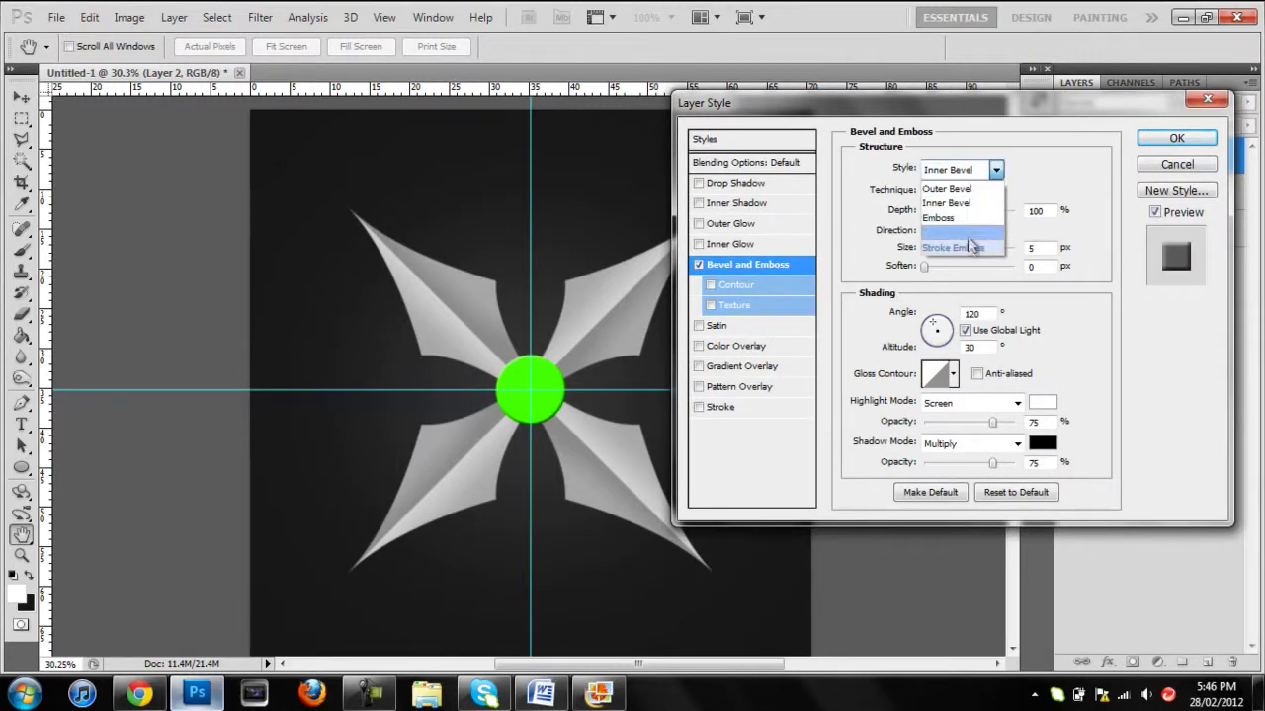
{"action": "left_click", "coordinate": [949, 203]}
{"action": "left_click", "coordinate": [981, 190]}
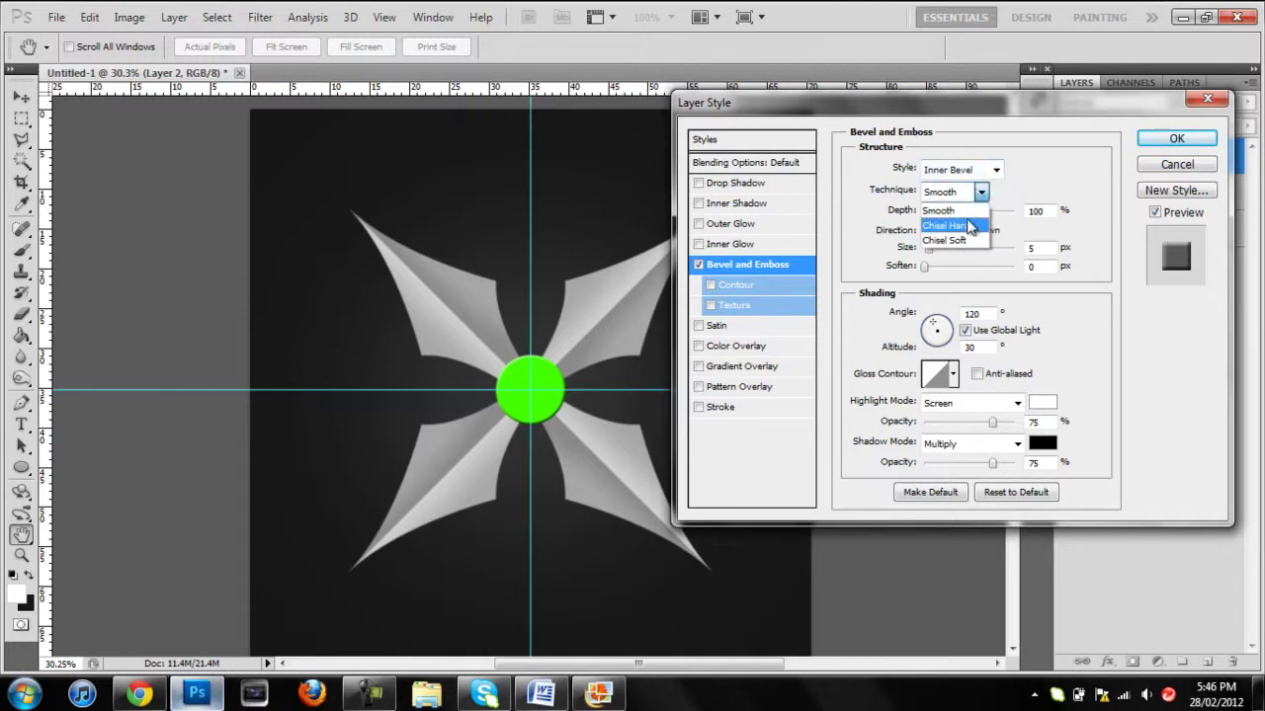
{"action": "left_click", "coordinate": [966, 231]}
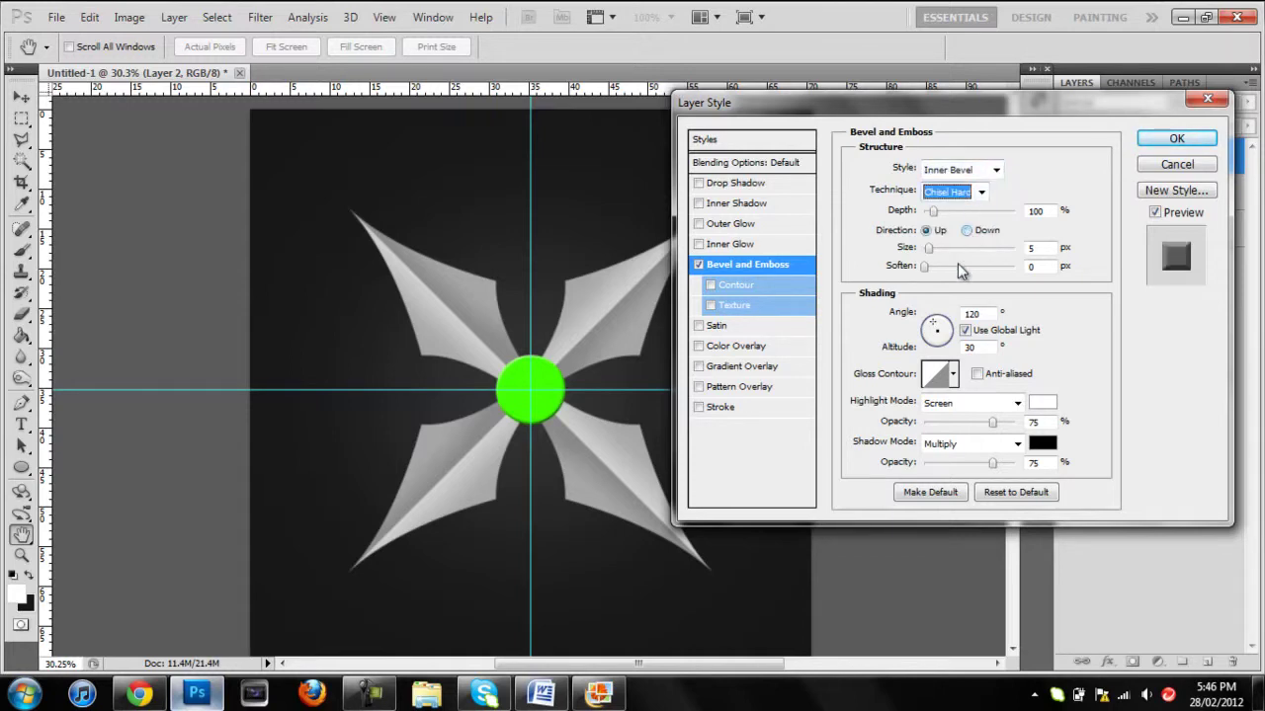
{"action": "left_click_drag", "start_coordinate": [930, 248], "coordinate": [941, 254]}
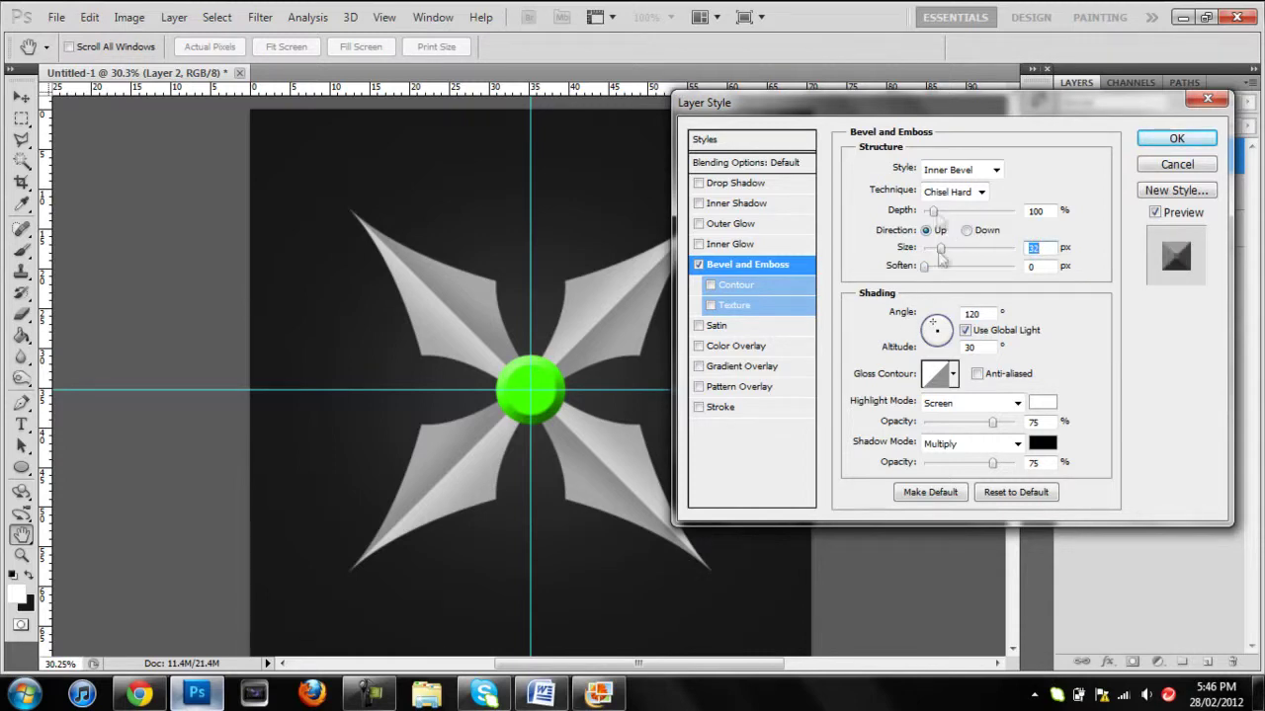
Choose the fourth preset as the bevel's gloss contour, and set highlight opacity to 100% and shadow opacity to 61%.
{"action": "left_click", "coordinate": [955, 375]}
{"action": "left_click", "coordinate": [937, 417]}
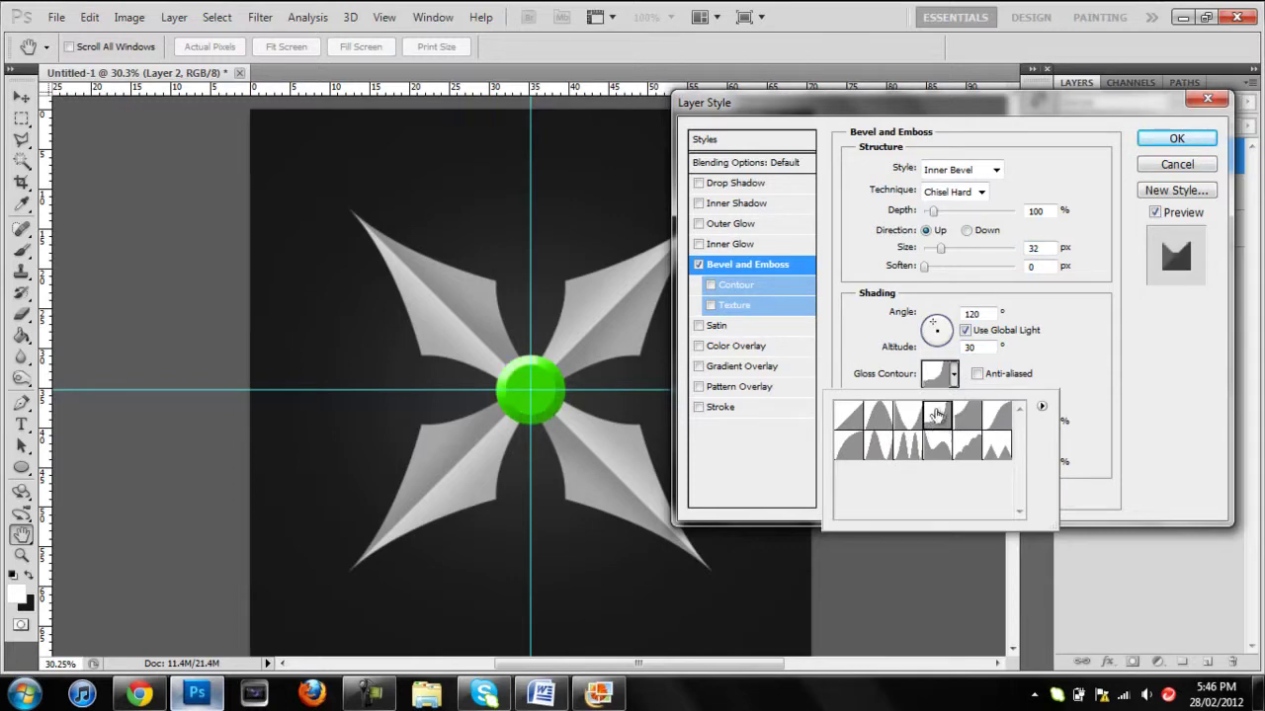
{"action": "double_click", "coordinate": [944, 416]}
{"action": "left_click_drag", "start_coordinate": [992, 423], "coordinate": [1027, 434]}
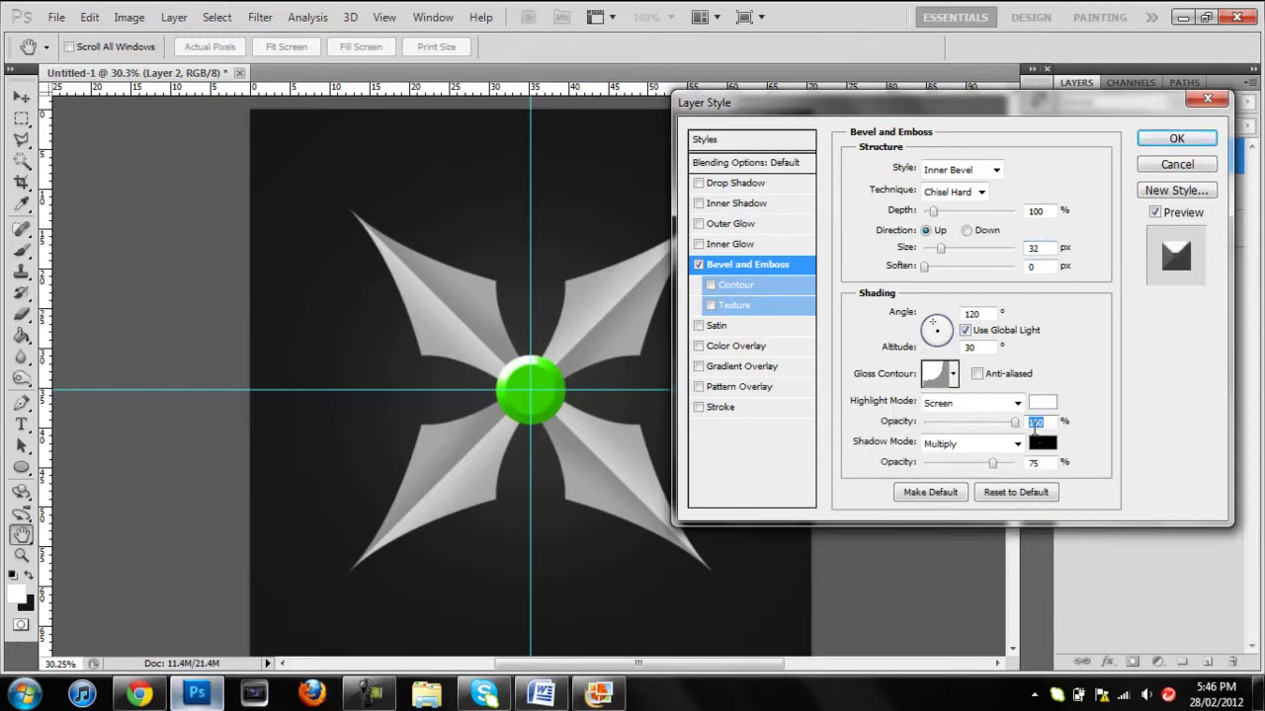
{"action": "left_click_drag", "start_coordinate": [992, 465], "coordinate": [983, 465]}
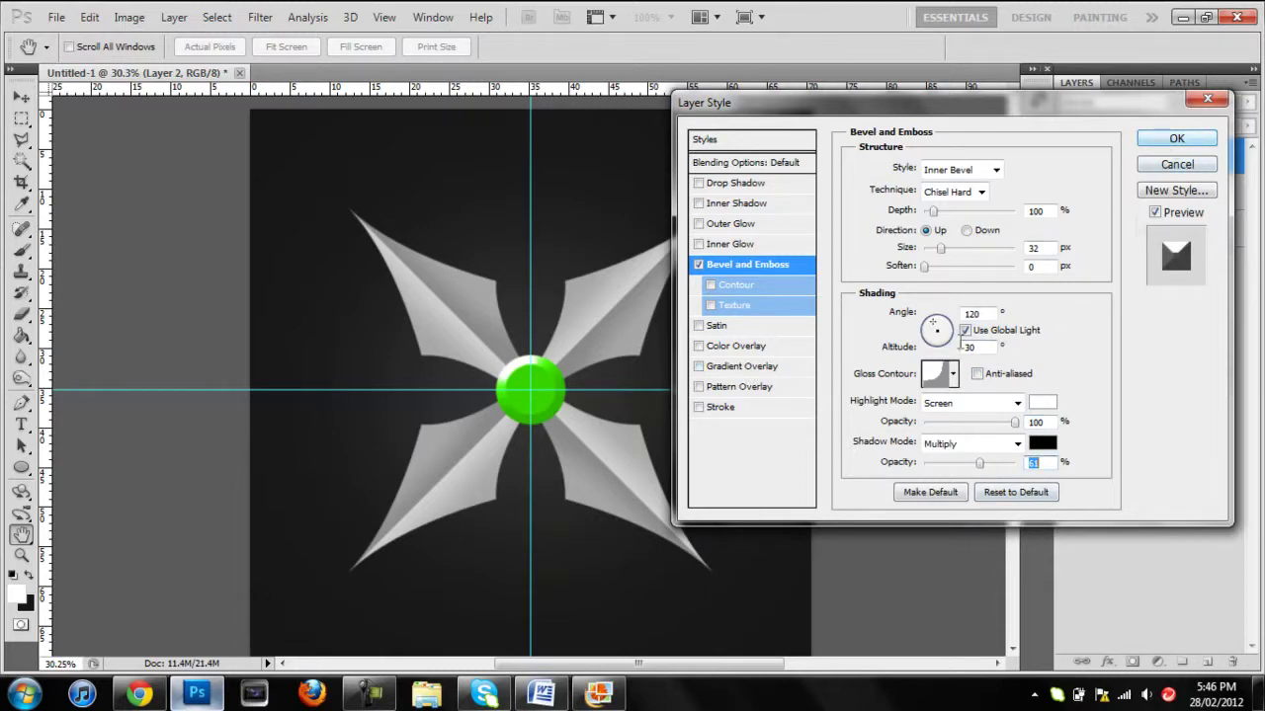
Add a drop shadow to the green circle with 100% opacity, 0 px distance, 10% spread and 10 px size.
{"action": "left_click", "coordinate": [741, 187]}
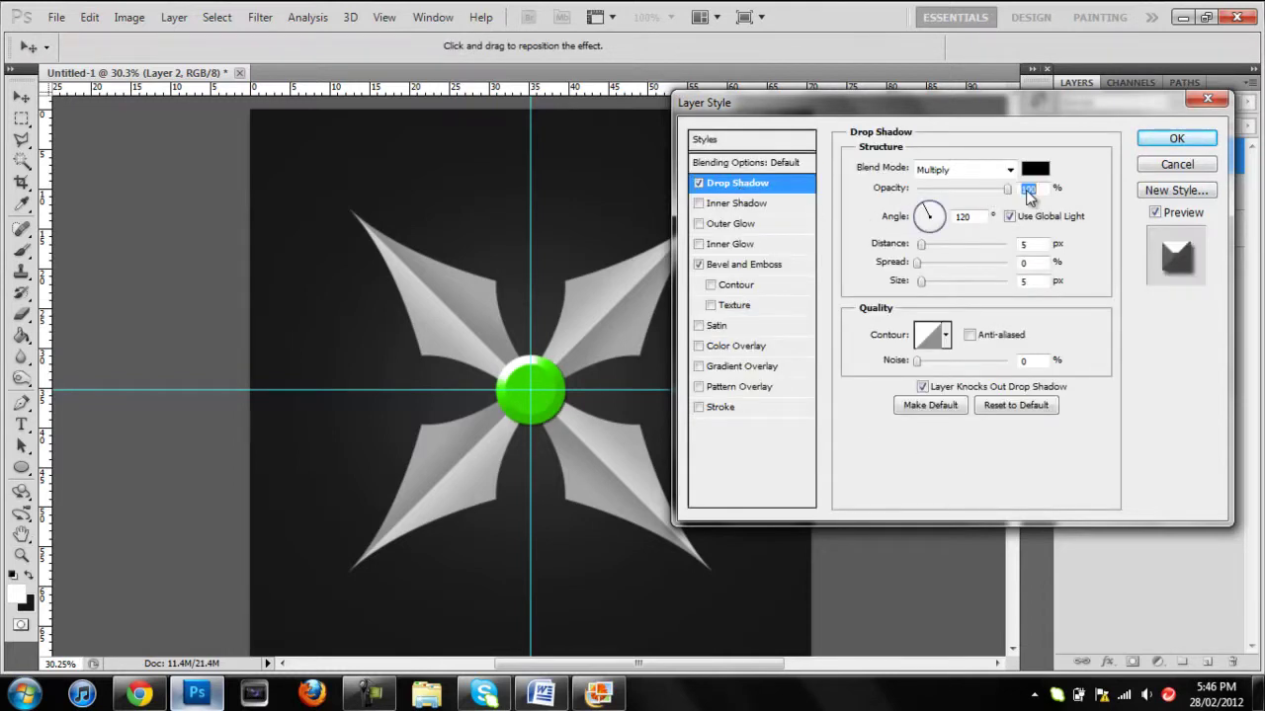
{"action": "left_click_drag", "start_coordinate": [921, 244], "coordinate": [909, 252]}
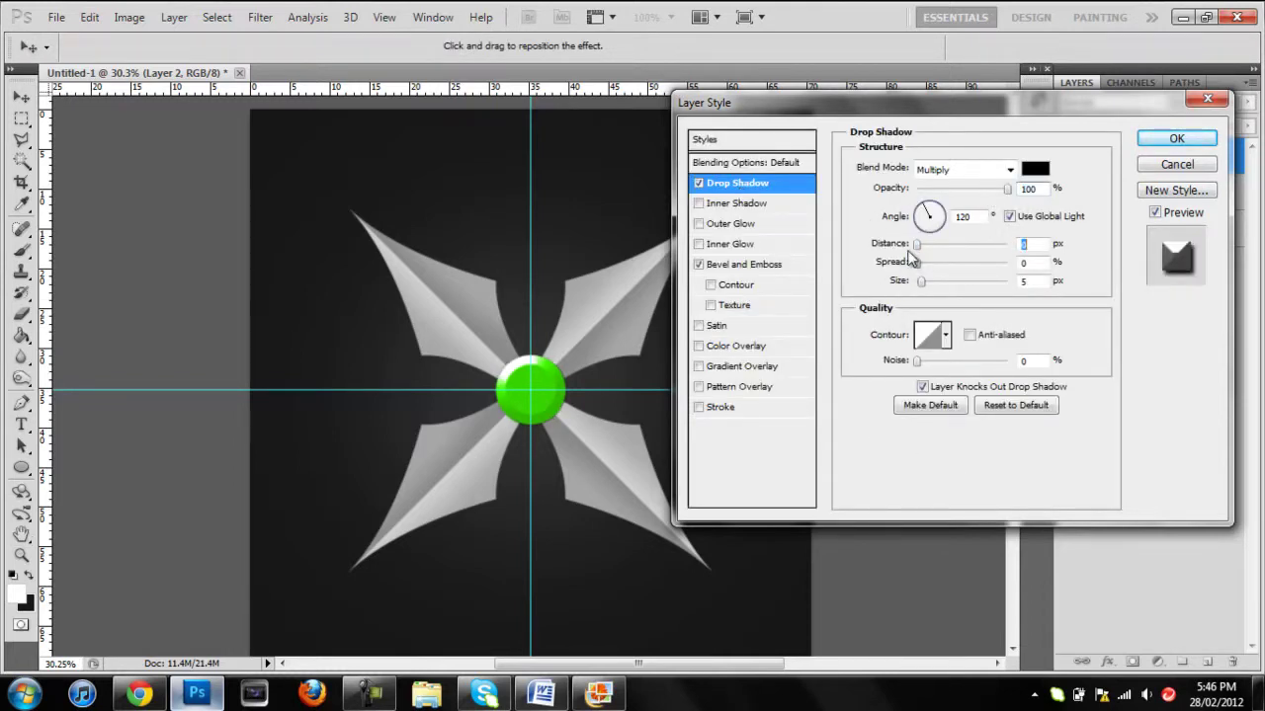
{"action": "left_click", "coordinate": [1024, 263]}
{"action": "type", "text": "10"}
{"action": "key", "text": "Tab"}
{"action": "type", "text": "10"}
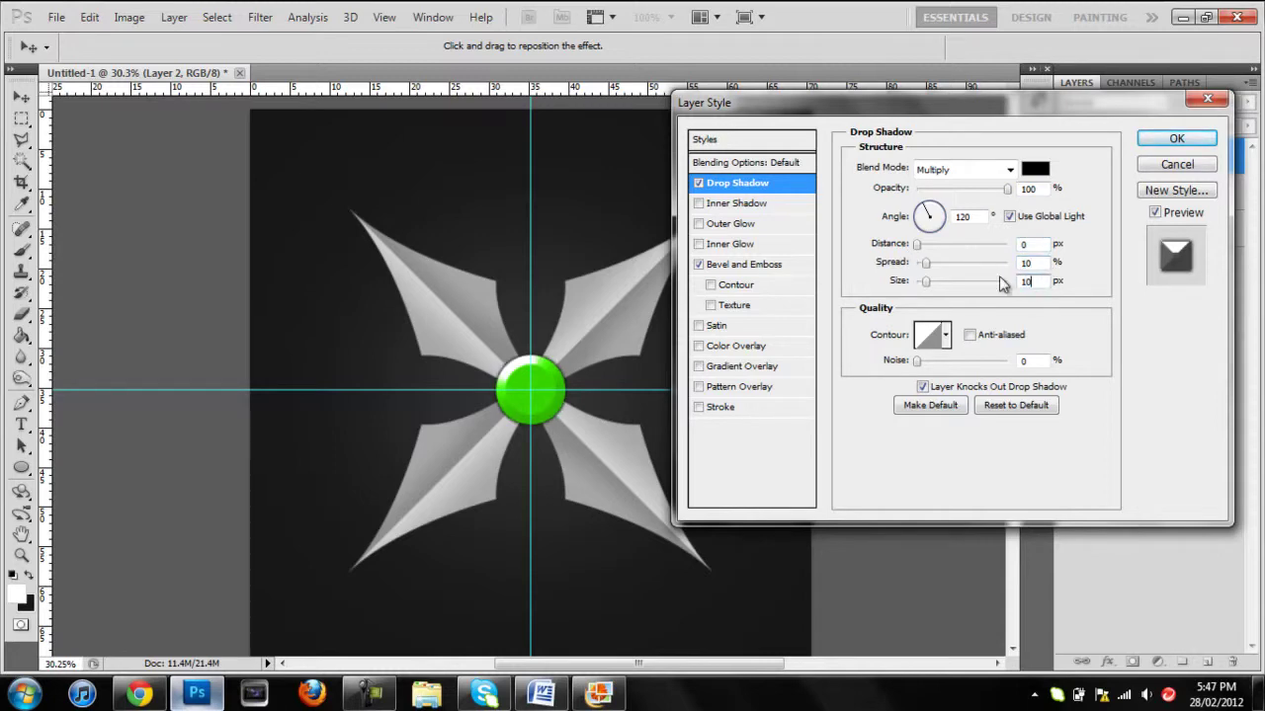
{"action": "left_click", "coordinate": [1176, 139]}
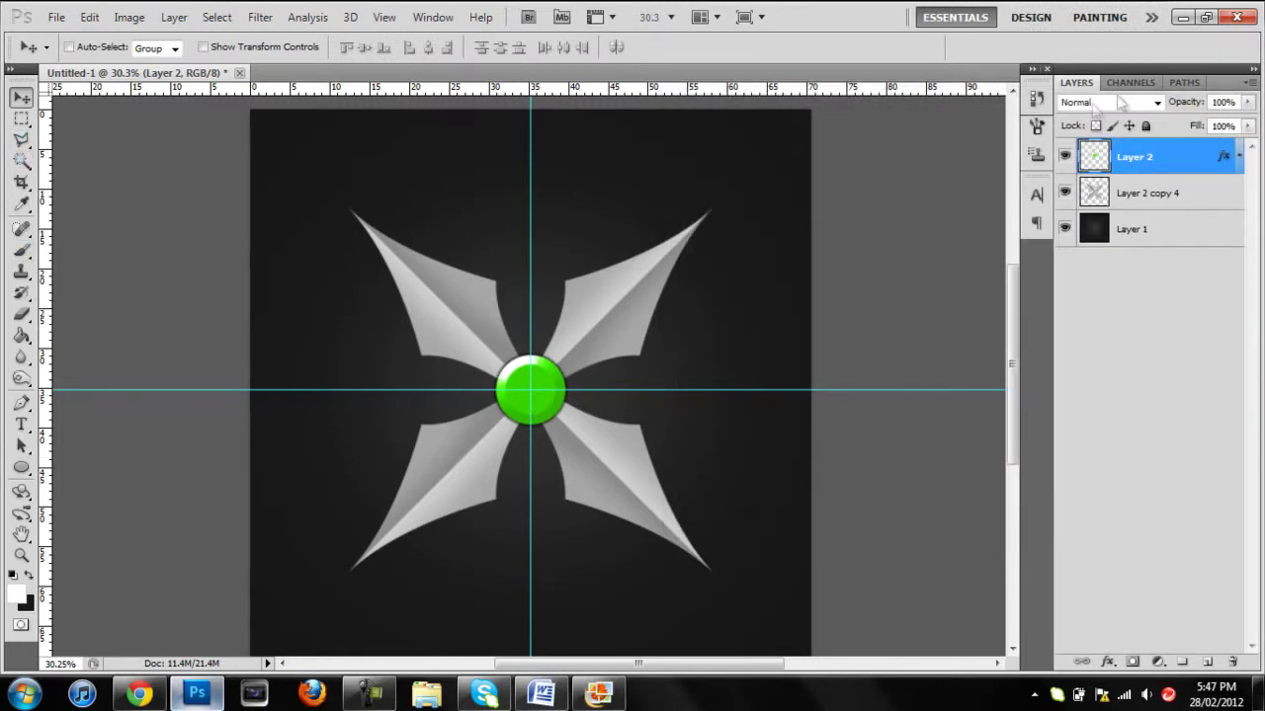
Draw a small white circle with the Ellipse tool on the dark background beside the left blades.
{"action": "left_click", "coordinate": [21, 467]}
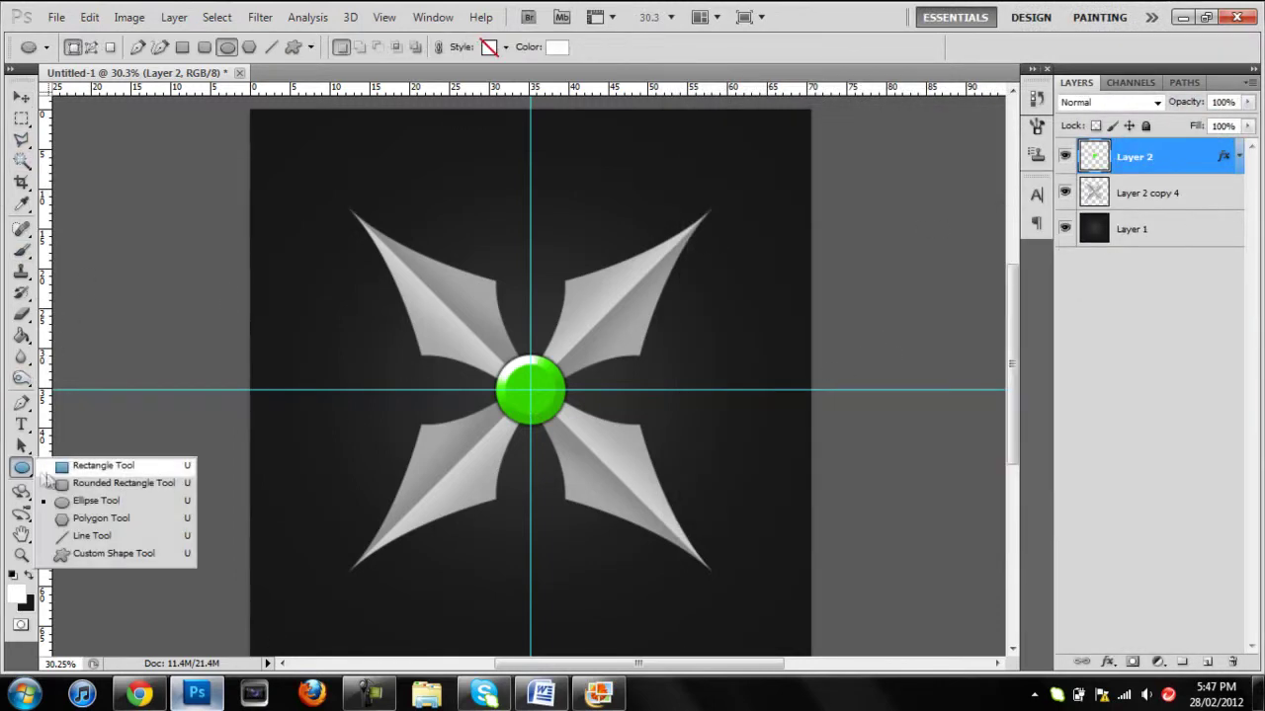
{"action": "left_click", "coordinate": [87, 499]}
{"action": "left_click_drag", "start_coordinate": [316, 327], "coordinate": [372, 363]}
{"action": "right_click", "coordinate": [1208, 160]}
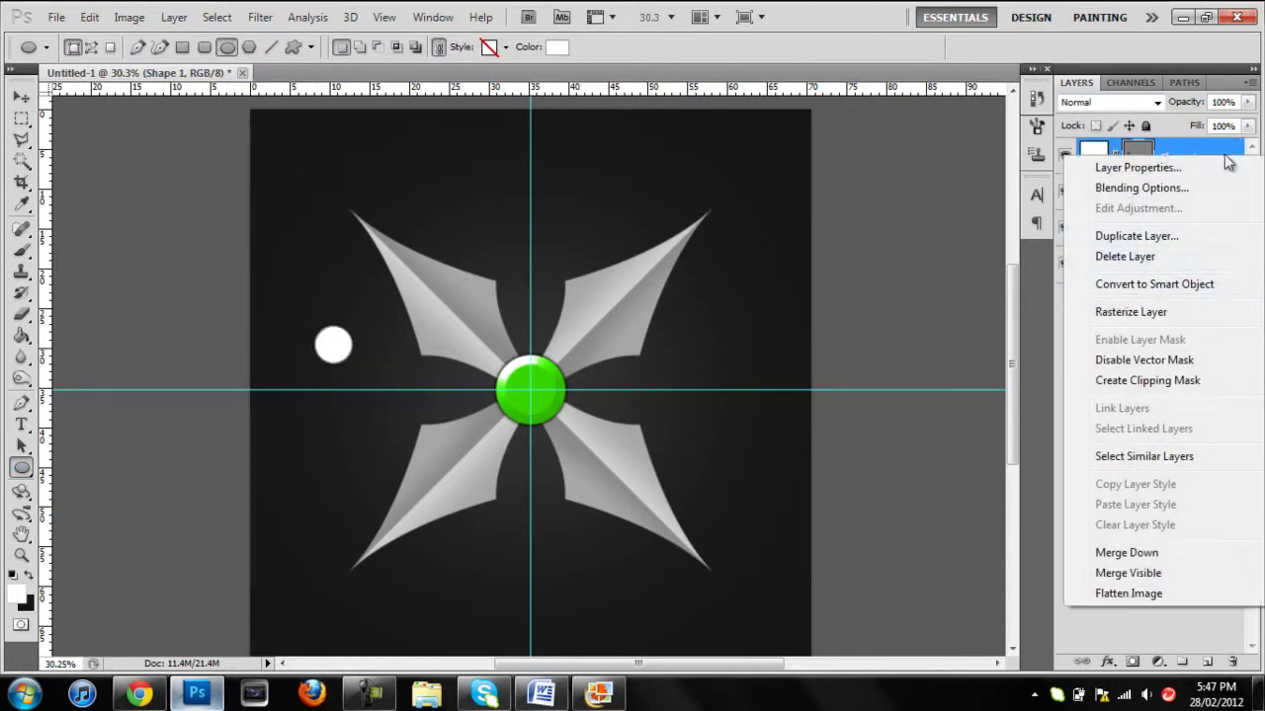
{"action": "key", "text": "Escape"}
Enlarge the small white circle to about 122.5% and place it over the green centre piece.
{"action": "key", "text": "v"}
{"action": "left_click_drag", "start_coordinate": [353, 353], "coordinate": [558, 365]}
{"action": "key", "text": "ctrl+t"}
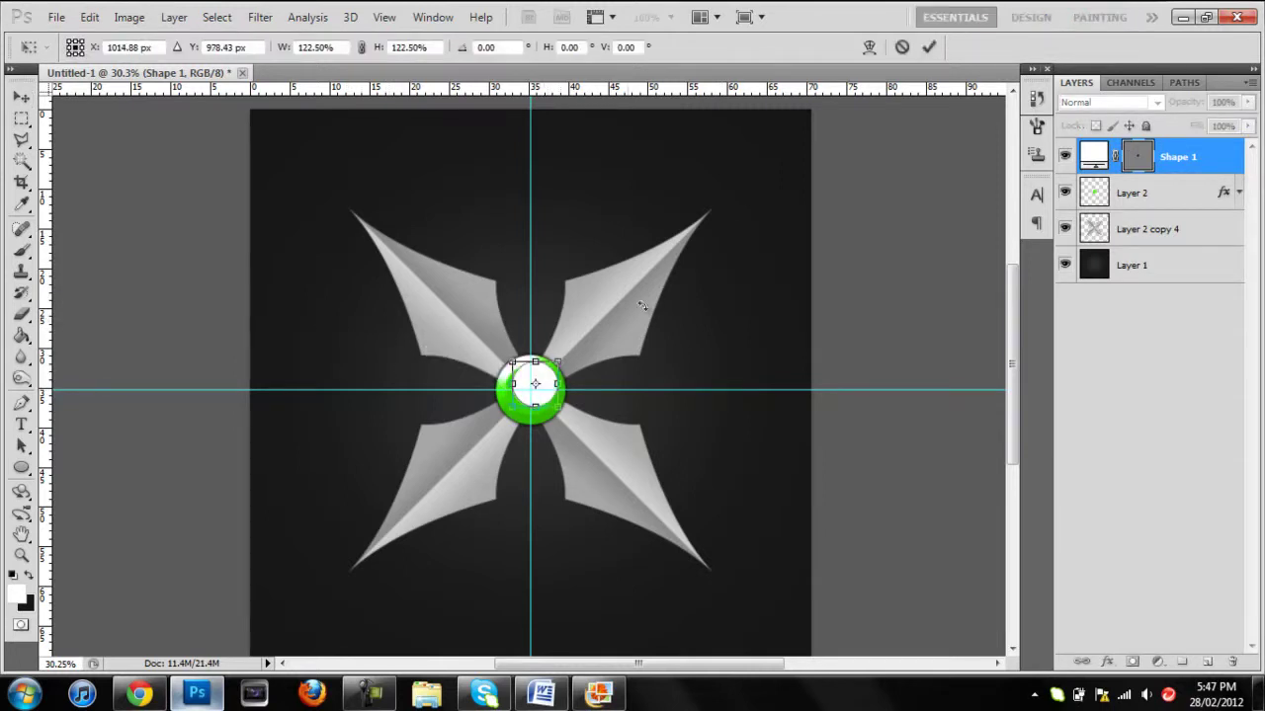
{"action": "left_click", "coordinate": [928, 47]}
{"action": "left_click_drag", "start_coordinate": [550, 382], "coordinate": [795, 374]}
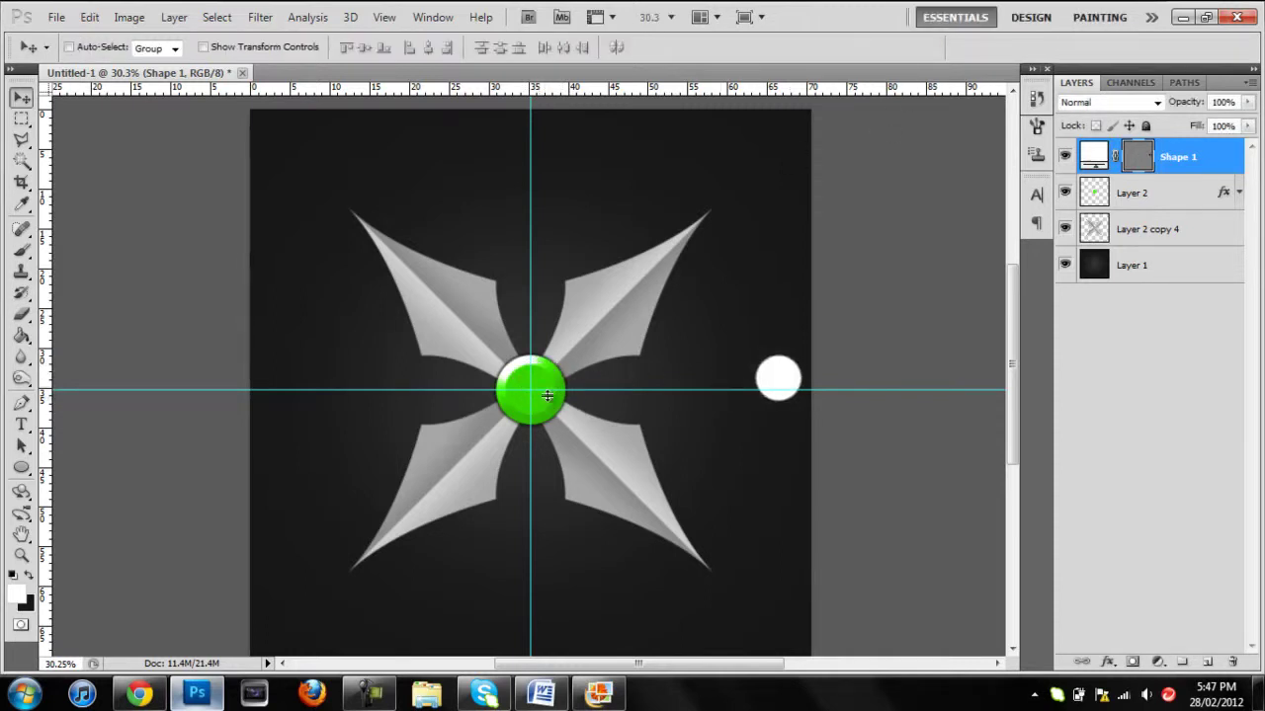
{"action": "left_click_drag", "start_coordinate": [777, 383], "coordinate": [533, 393]}
Centre the small white circle horizontally and vertically on a selection of the Layer 1 background, and deselect.
{"action": "left_click", "coordinate": [1094, 265], "text": "ctrl"}
{"action": "left_click", "coordinate": [427, 50]}
{"action": "left_click", "coordinate": [366, 48]}
{"action": "key", "text": "ctrl+d"}
Scale the small white circle to about 104%, re-centre it against a Layer 1 selection, and deselect.
{"action": "key", "text": "ctrl+t"}
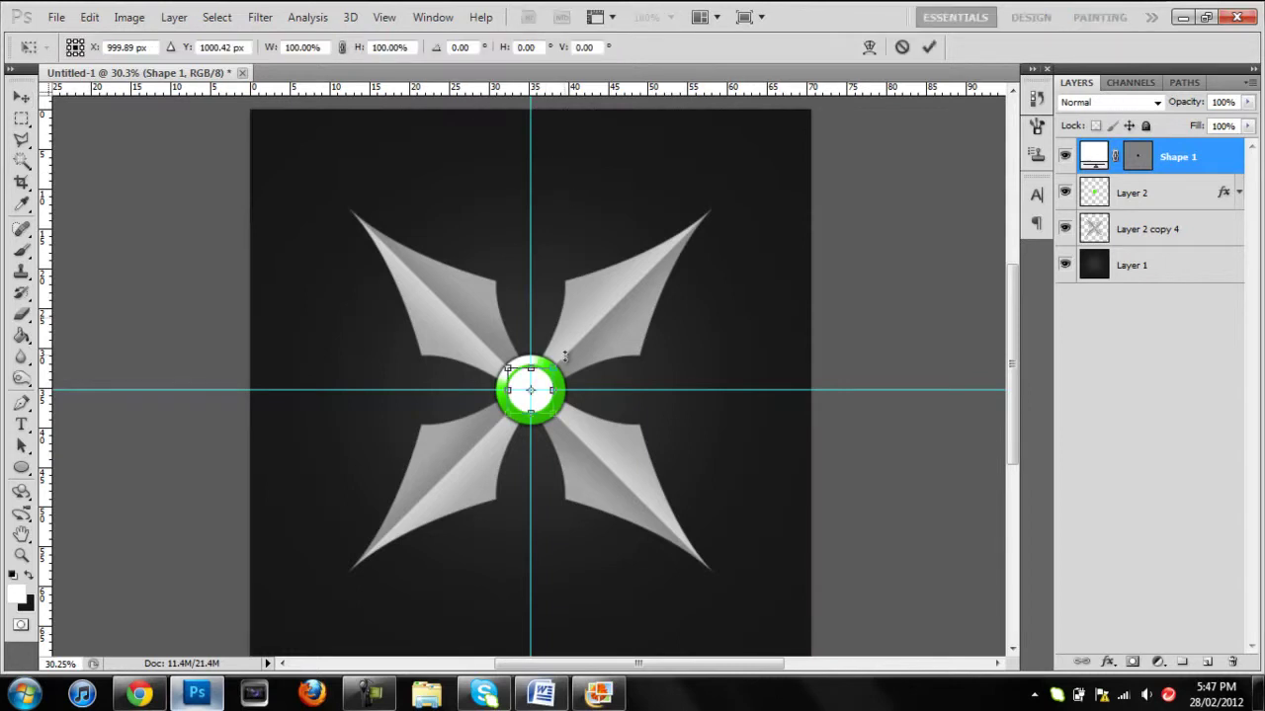
{"action": "left_click", "coordinate": [929, 46]}
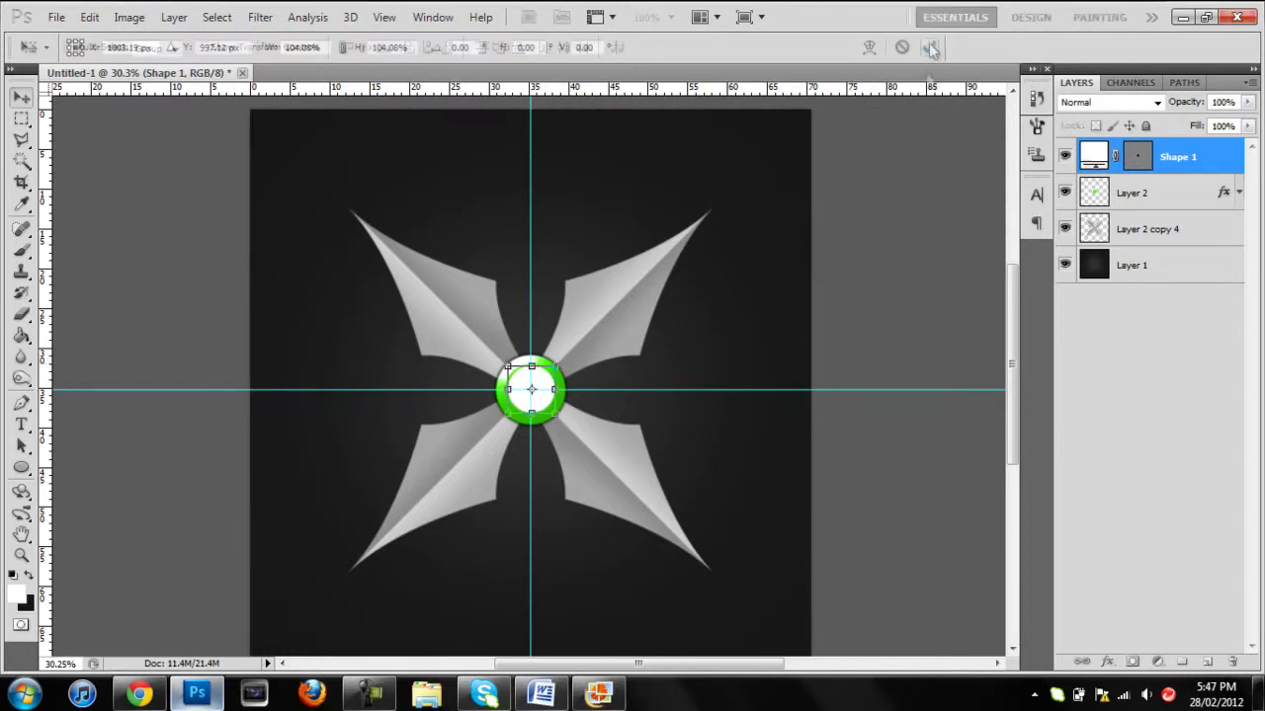
{"action": "left_click", "coordinate": [1094, 265], "text": "ctrl"}
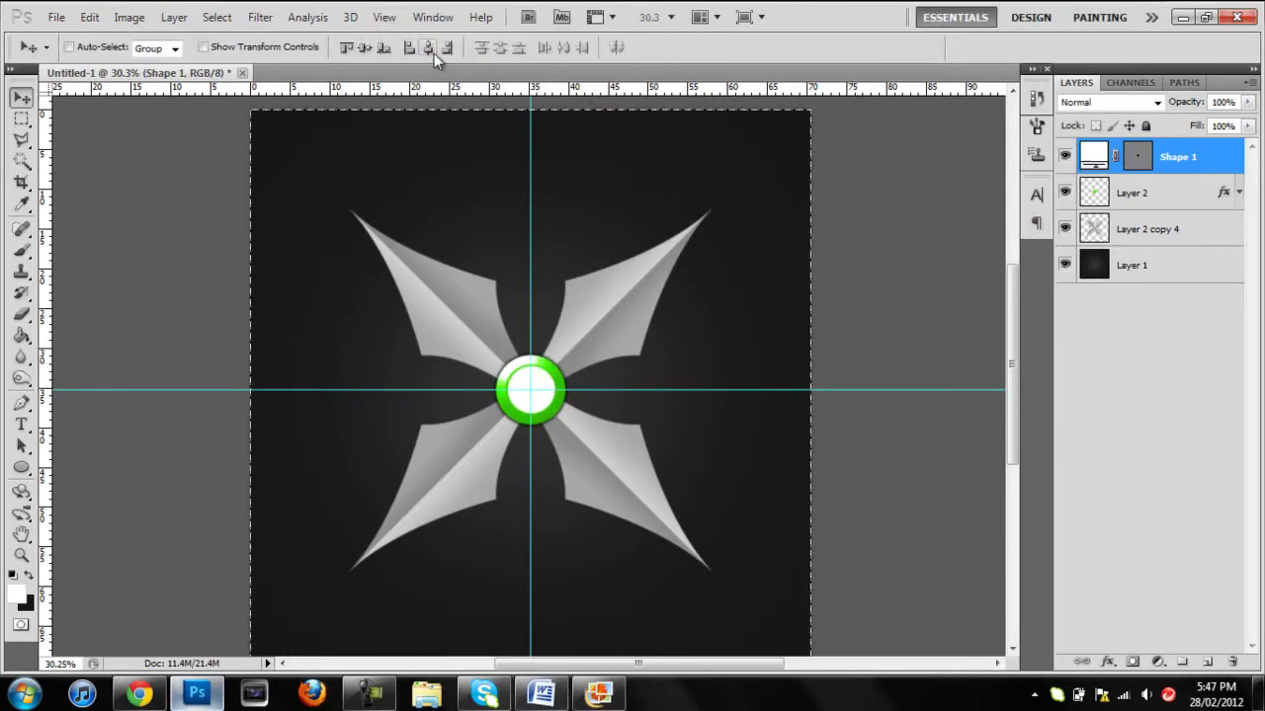
{"action": "key", "text": "ctrl+d"}
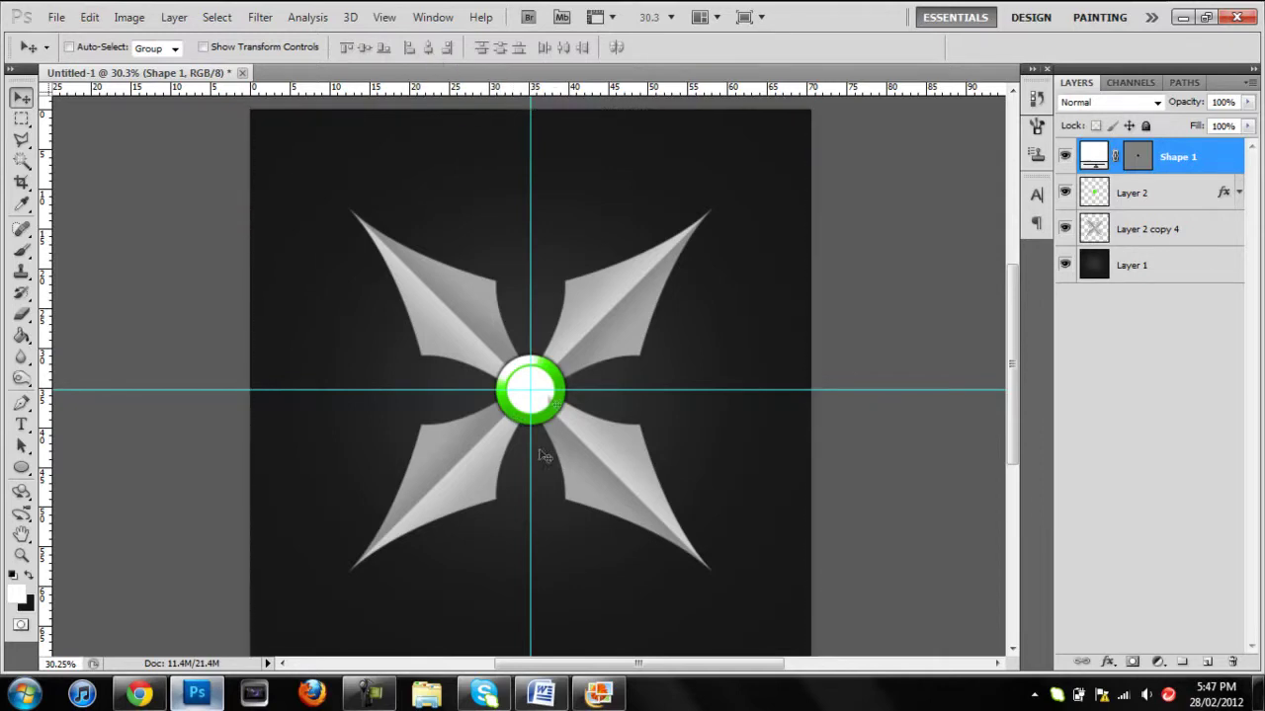
Rasterize the Shape 1 layer and give it an inner shadow with 100% opacity, 3 px distance, 7% choke and 10 px size.
{"action": "right_click", "coordinate": [1223, 165]}
{"action": "left_click", "coordinate": [1180, 316]}
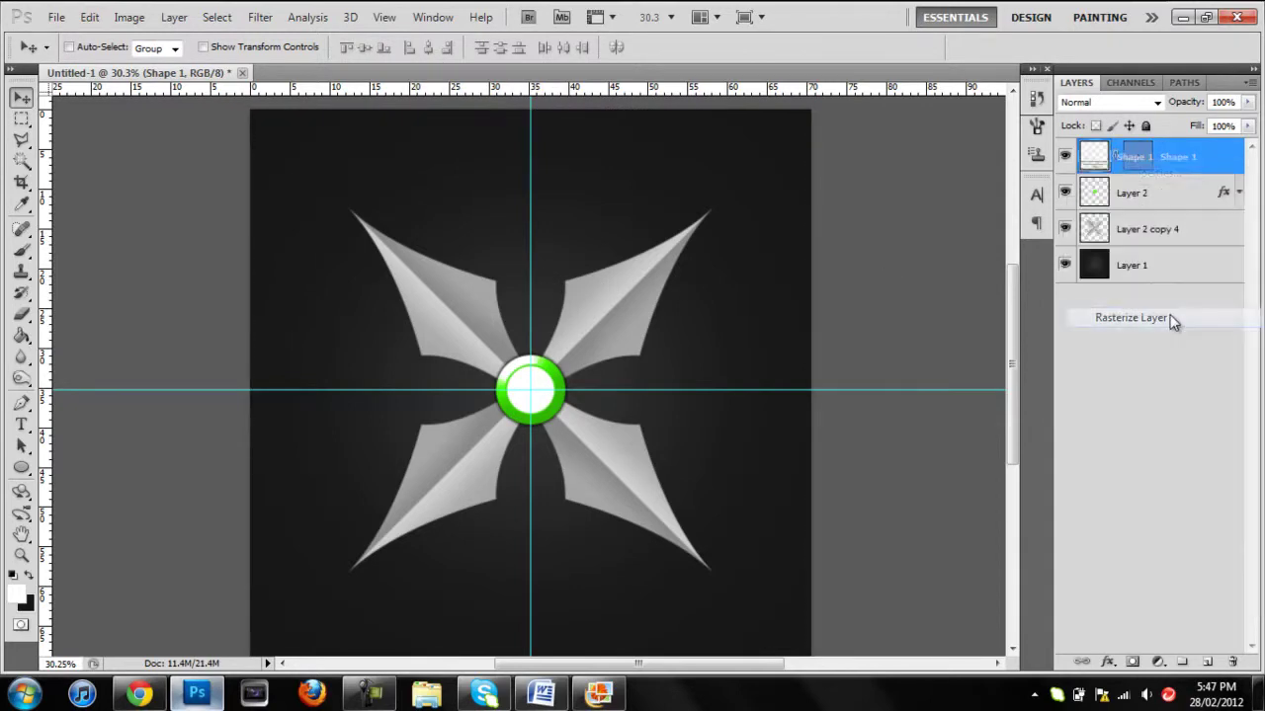
{"action": "double_click", "coordinate": [1192, 166]}
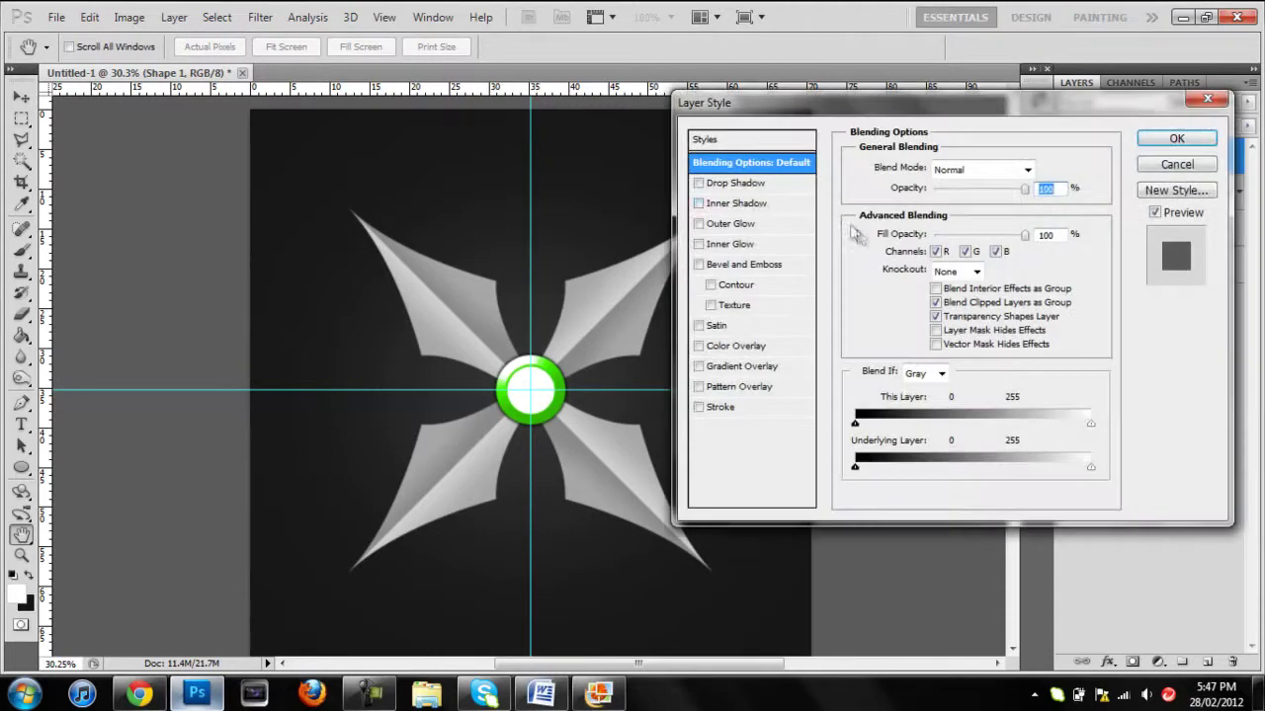
{"action": "left_click", "coordinate": [752, 203]}
{"action": "left_click_drag", "start_coordinate": [984, 189], "coordinate": [1012, 190]}
{"action": "double_click", "coordinate": [1032, 243]}
{"action": "type", "text": "3"}
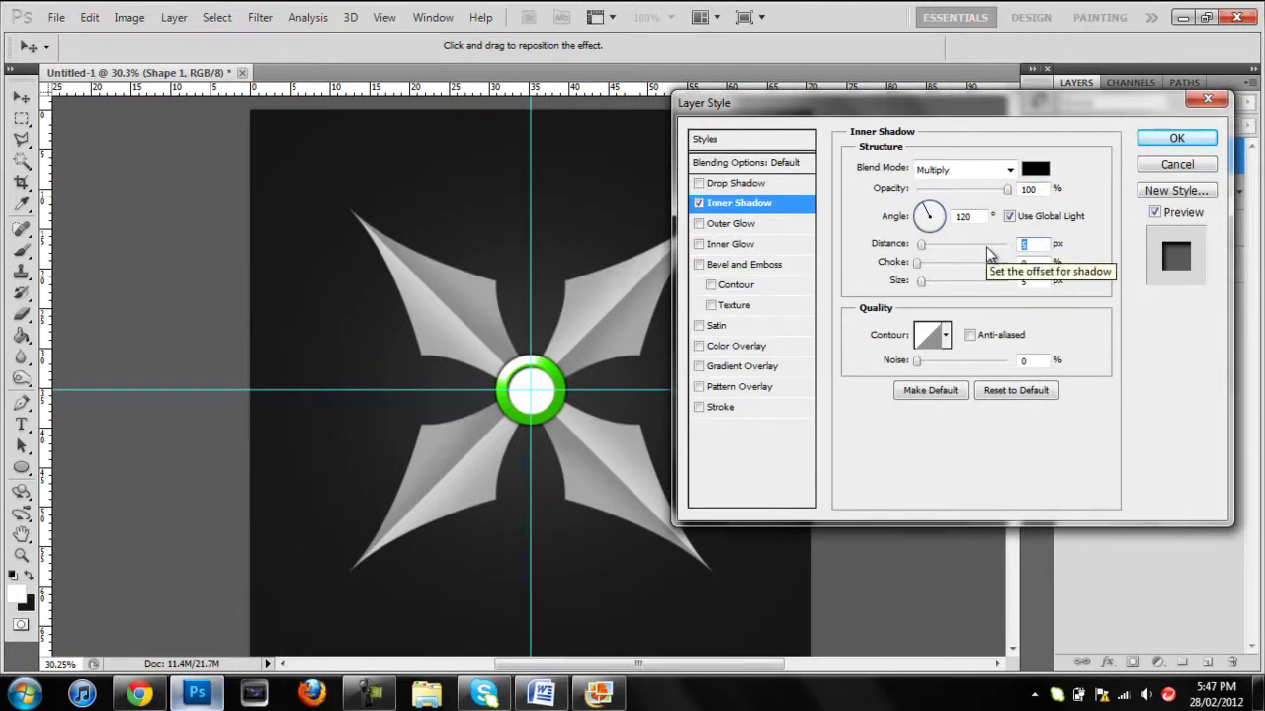
{"action": "double_click", "coordinate": [1032, 263]}
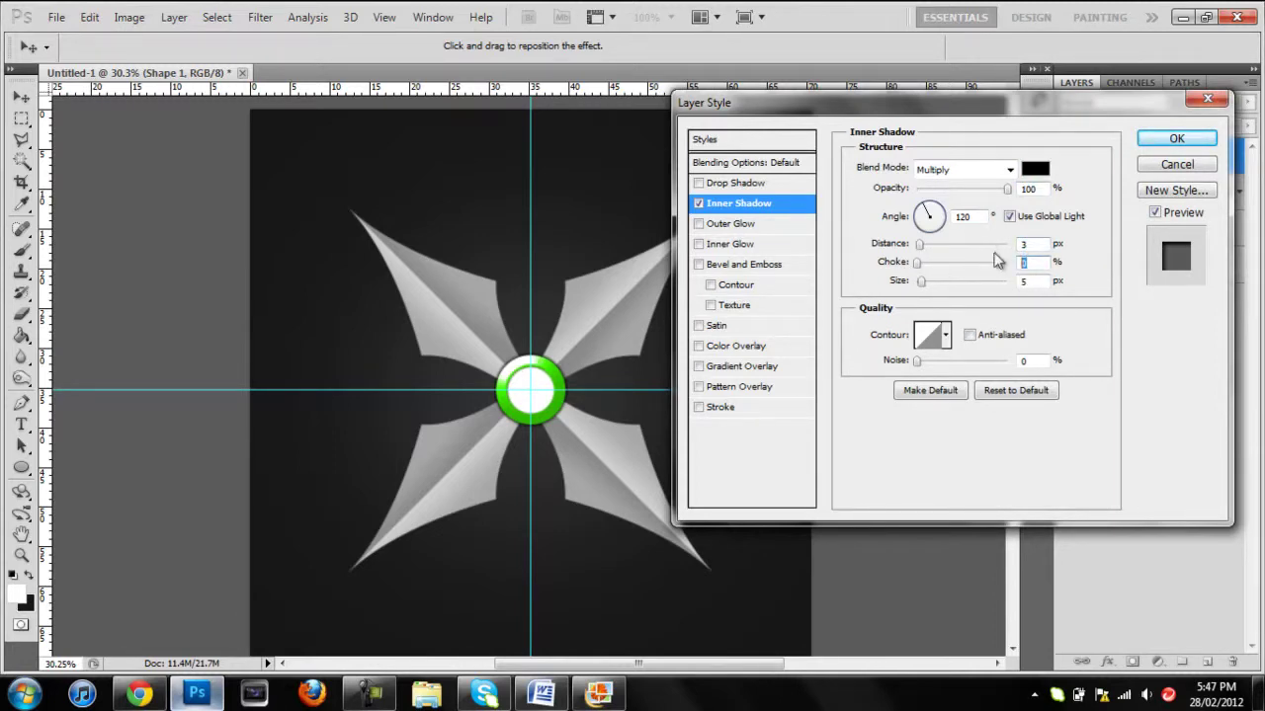
{"action": "type", "text": "7"}
{"action": "double_click", "coordinate": [1043, 285]}
{"action": "type", "text": "7"}
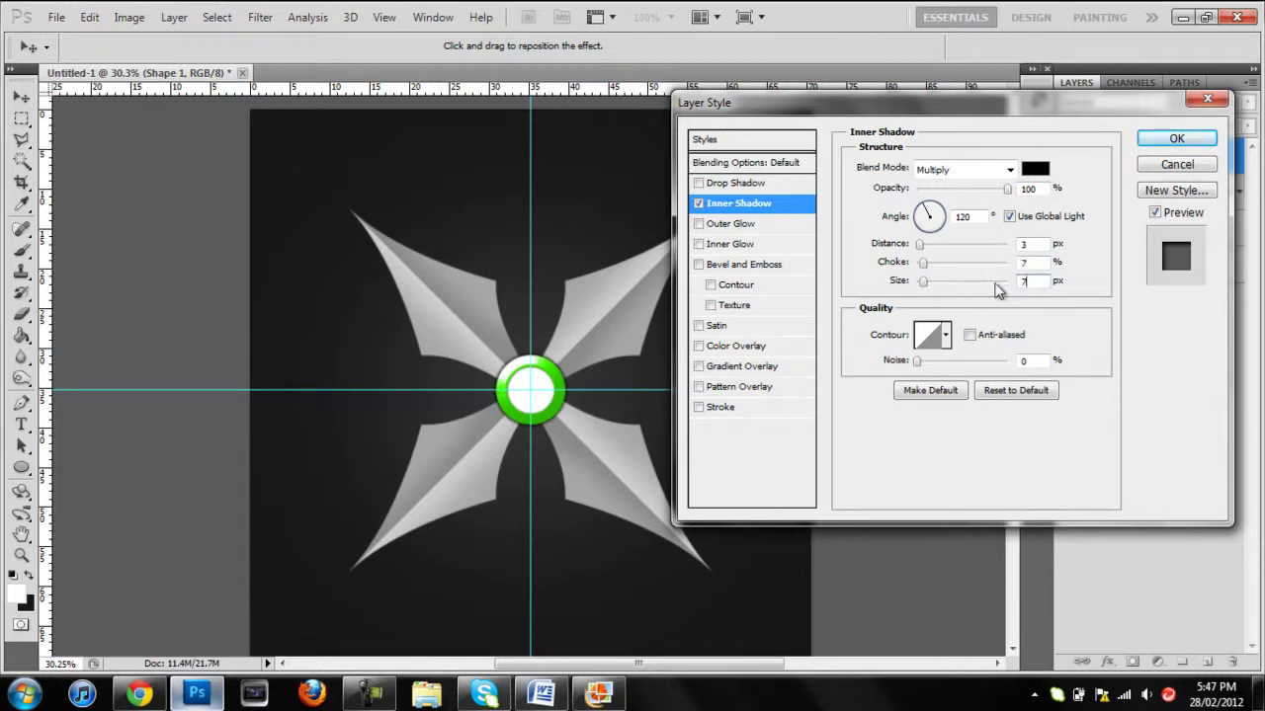
{"action": "left_click_drag", "start_coordinate": [924, 284], "coordinate": [929, 288]}
{"action": "type", "text": "10"}
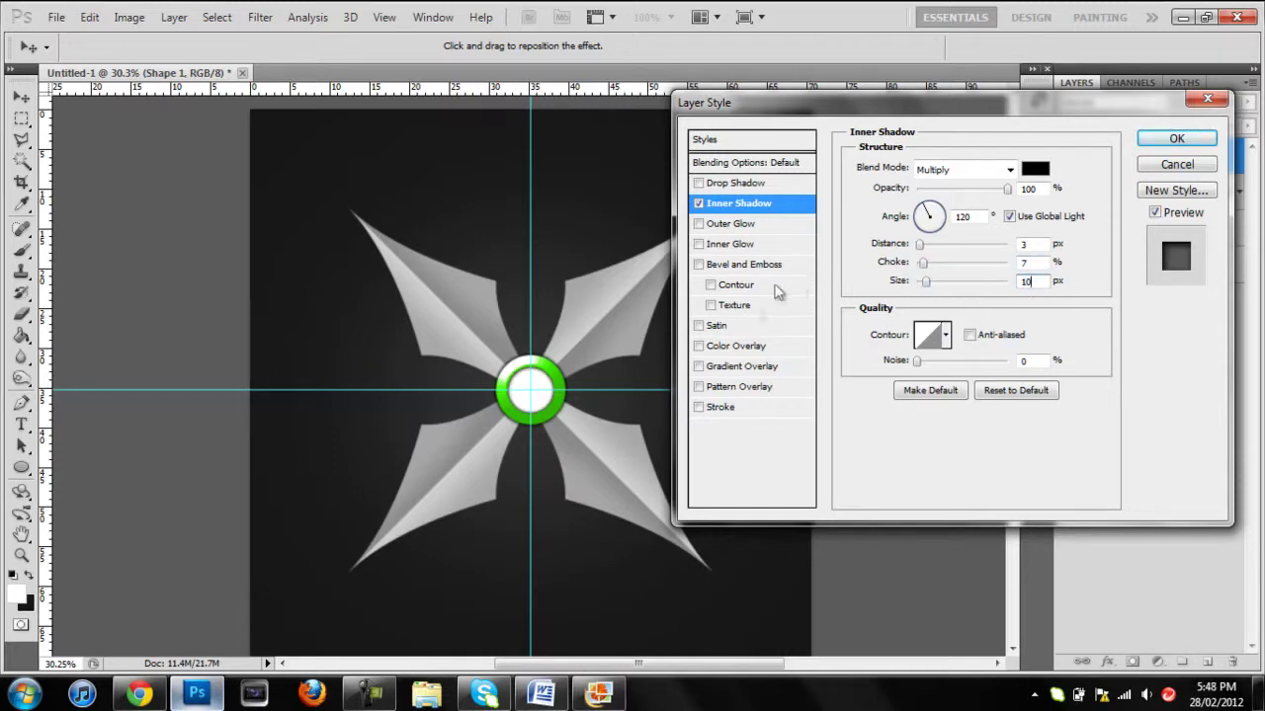
Add a bright blue colour overlay to the small centre circle and apply the layer style.
{"action": "left_click", "coordinate": [735, 346]}
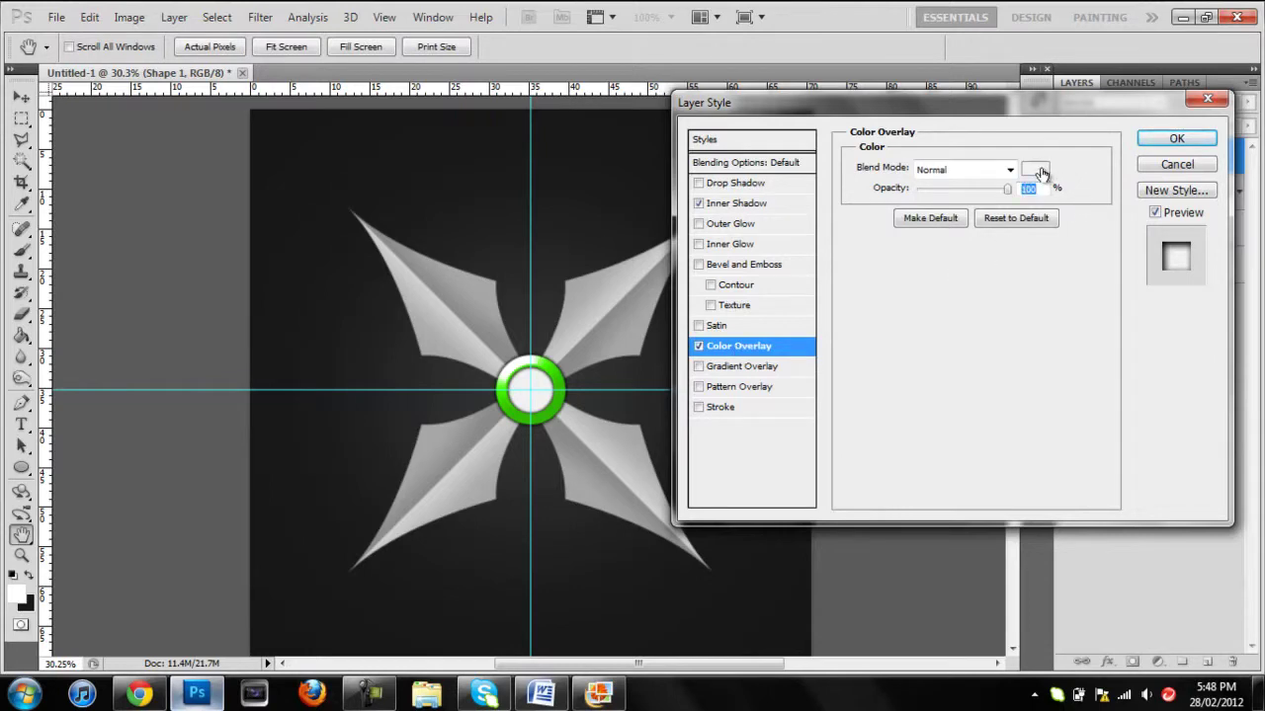
{"action": "left_click", "coordinate": [1034, 169]}
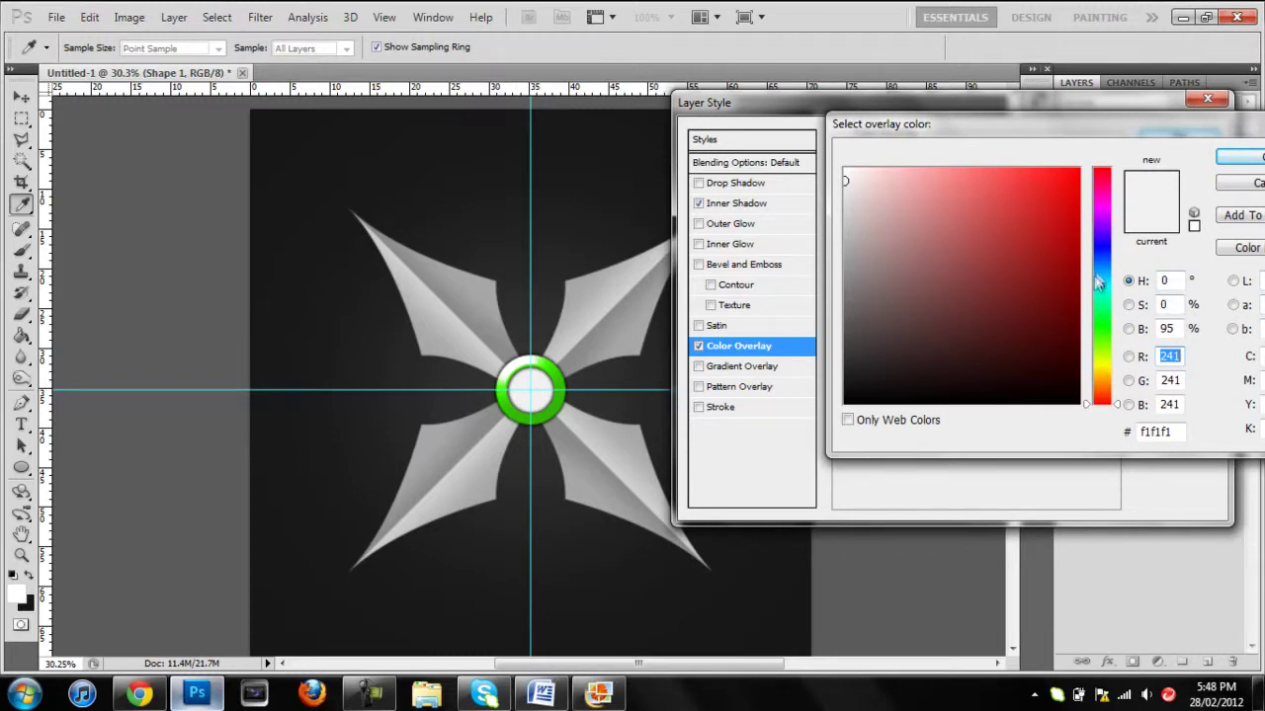
{"action": "left_click", "coordinate": [1103, 201]}
{"action": "left_click_drag", "start_coordinate": [1077, 195], "coordinate": [1081, 168]}
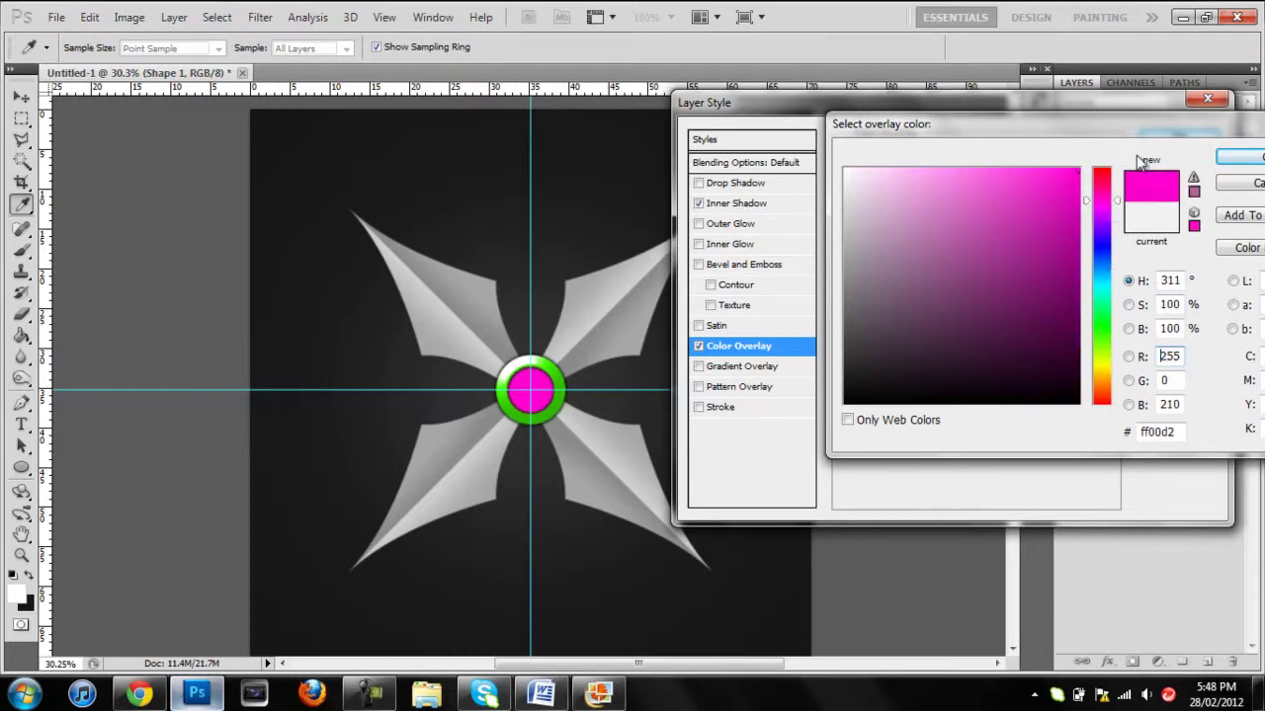
{"action": "left_click_drag", "start_coordinate": [1103, 212], "coordinate": [1103, 383]}
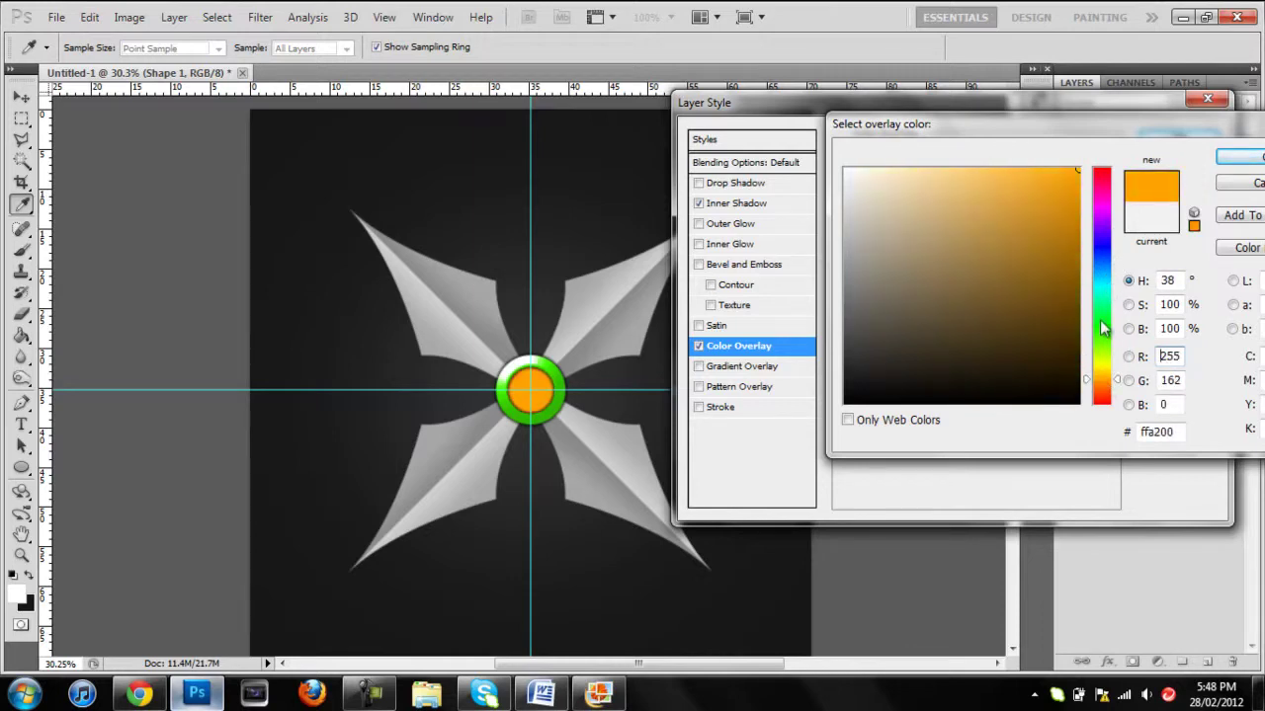
{"action": "left_click_drag", "start_coordinate": [1095, 312], "coordinate": [1110, 283]}
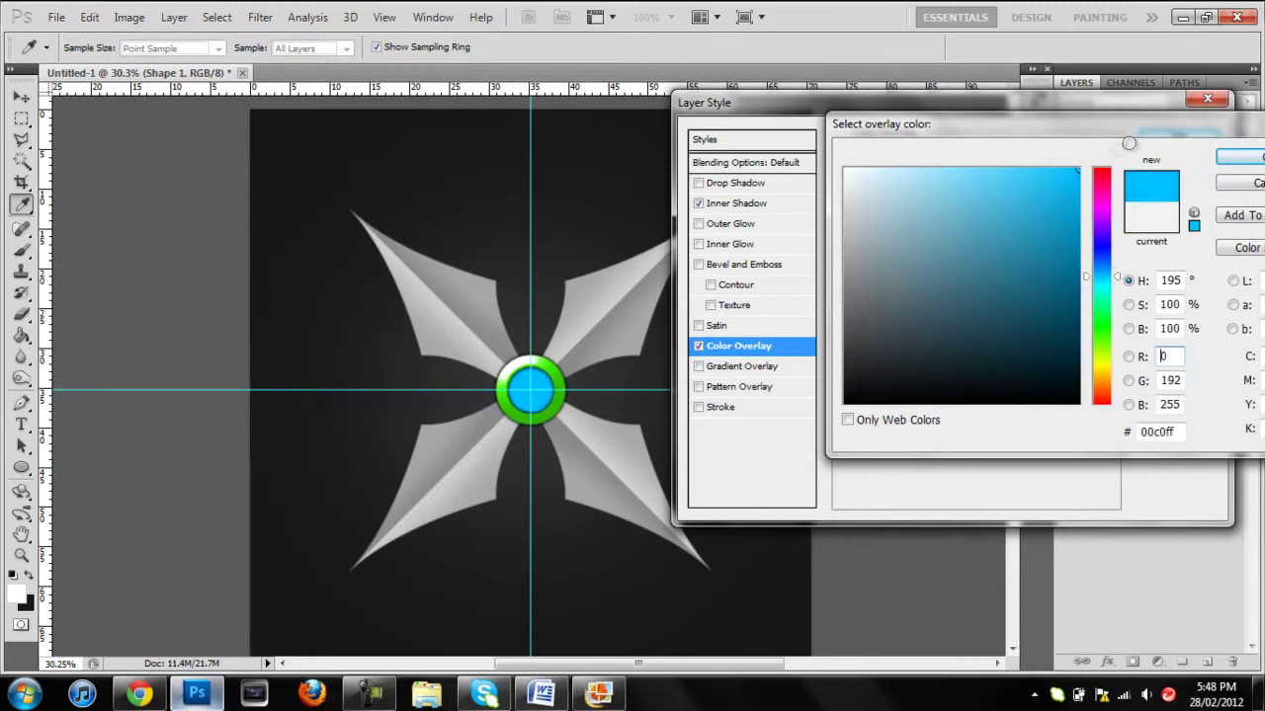
{"action": "mouse_move", "coordinate": [1103, 279]}
{"action": "left_mouse_down"}
{"action": "mouse_move", "coordinate": [1112, 268]}
{"action": "mouse_move", "coordinate": [1102, 273]}
{"action": "left_mouse_up"}
{"action": "left_click", "coordinate": [1241, 159]}
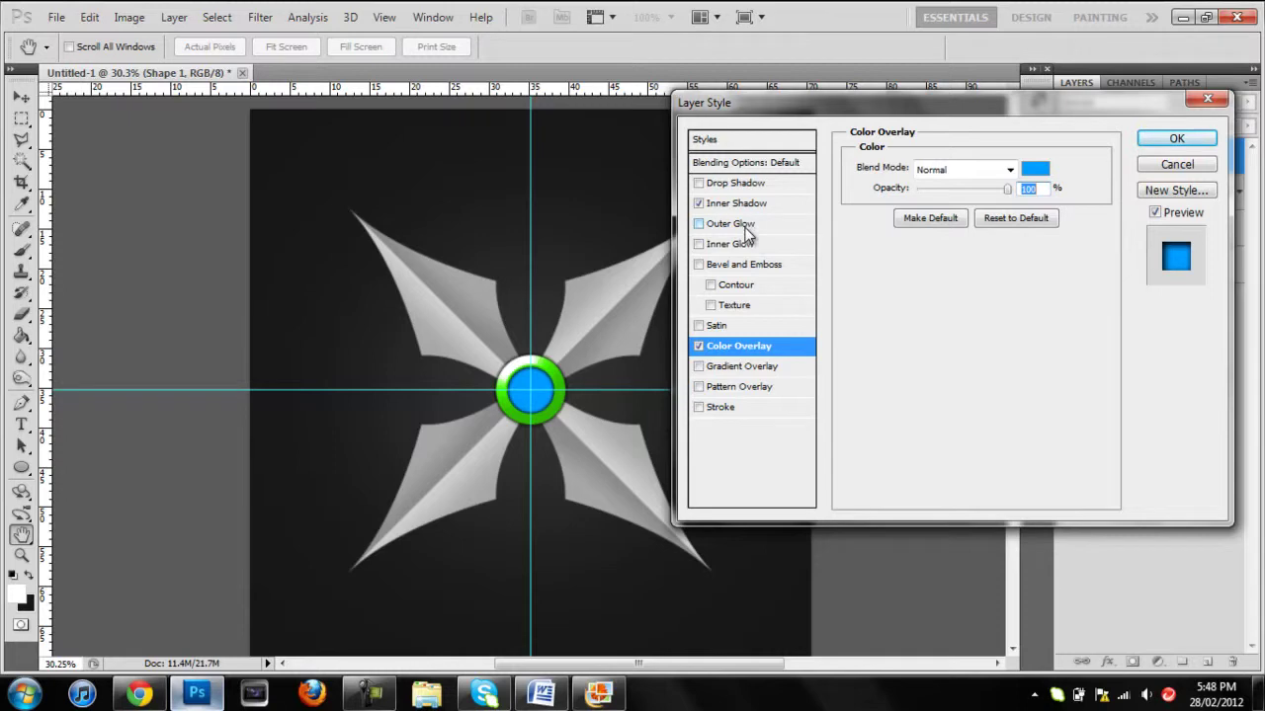
{"action": "left_click", "coordinate": [1186, 146]}
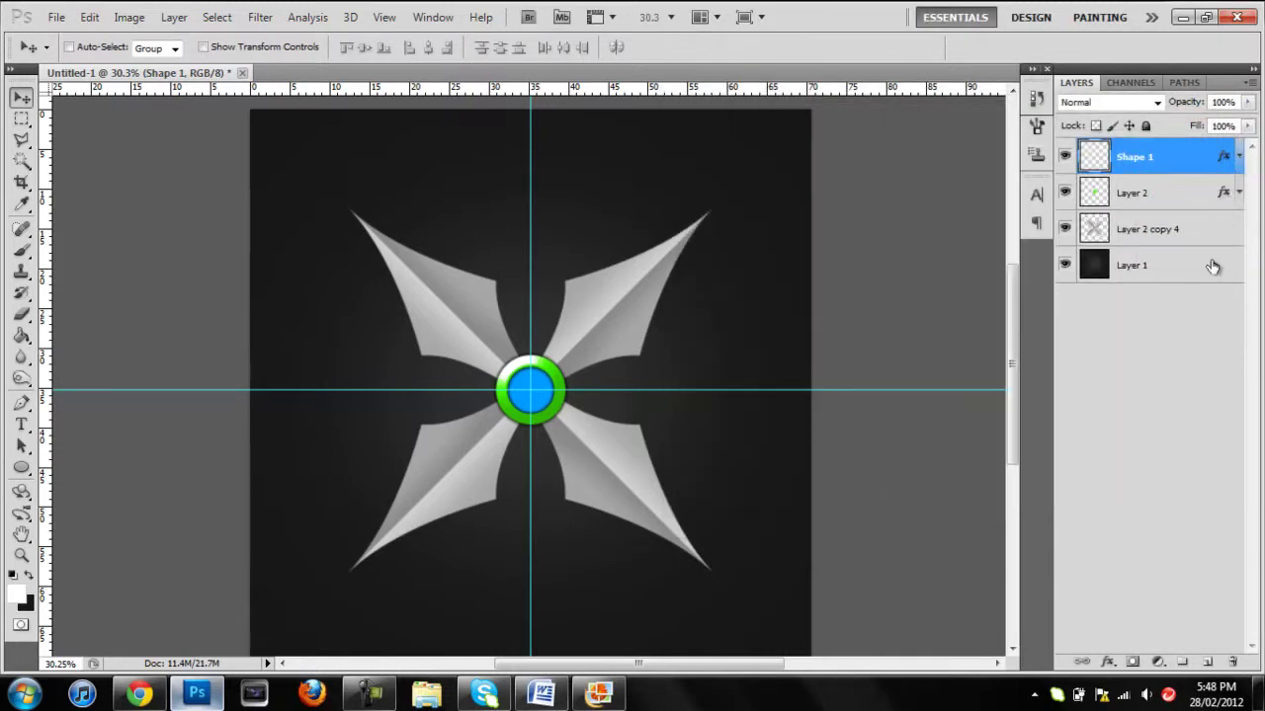
Create a new empty layer and merge it with Shape 1 to flatten the circle's layer effects.
{"action": "left_click", "coordinate": [1207, 662]}
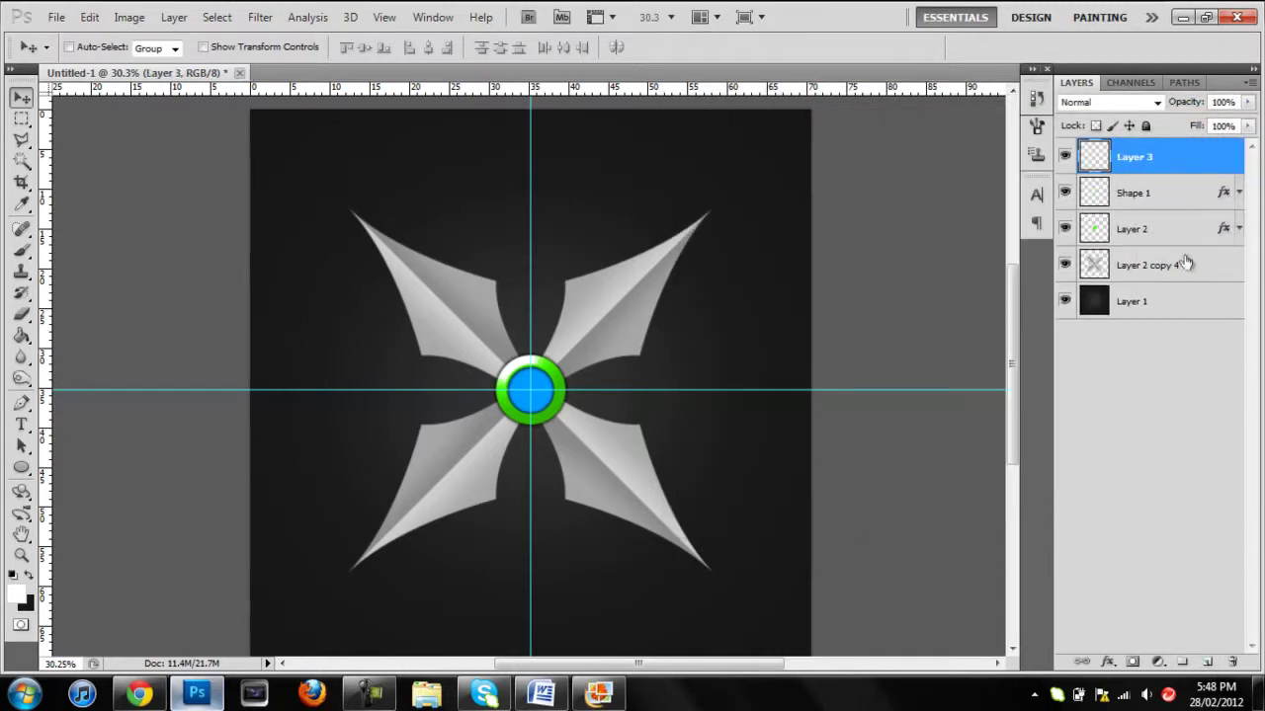
{"action": "left_click", "coordinate": [1168, 202], "text": "shift"}
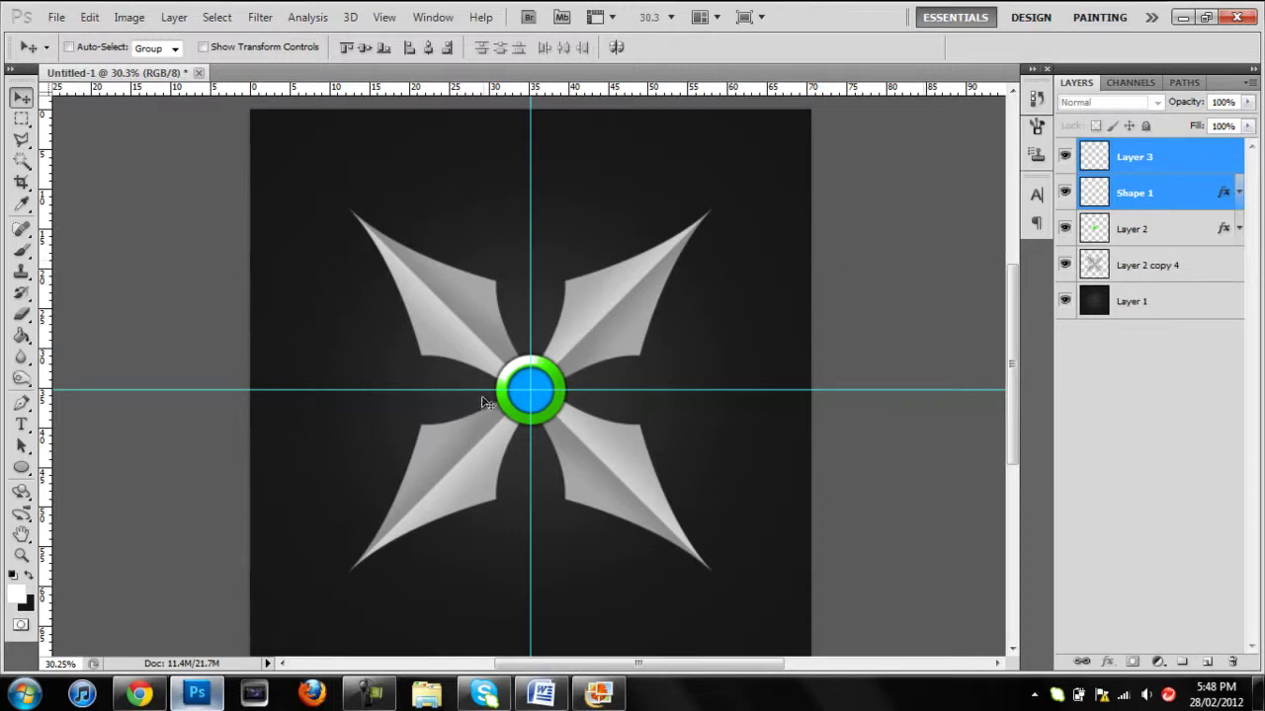
{"action": "key", "text": "ctrl+e"}
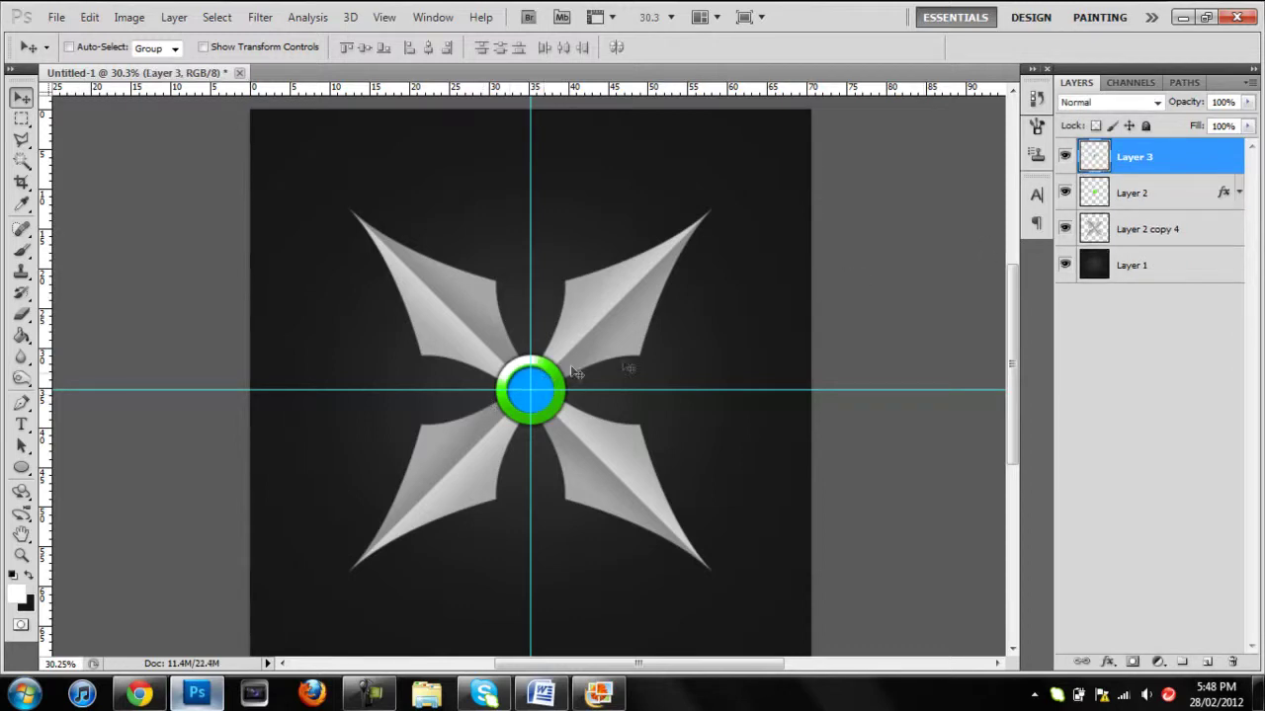
Add a new layer clipped to Layer 3 and make a wide elliptical selection reaching down to the blue circle's middle.
{"action": "left_click", "coordinate": [1207, 662]}
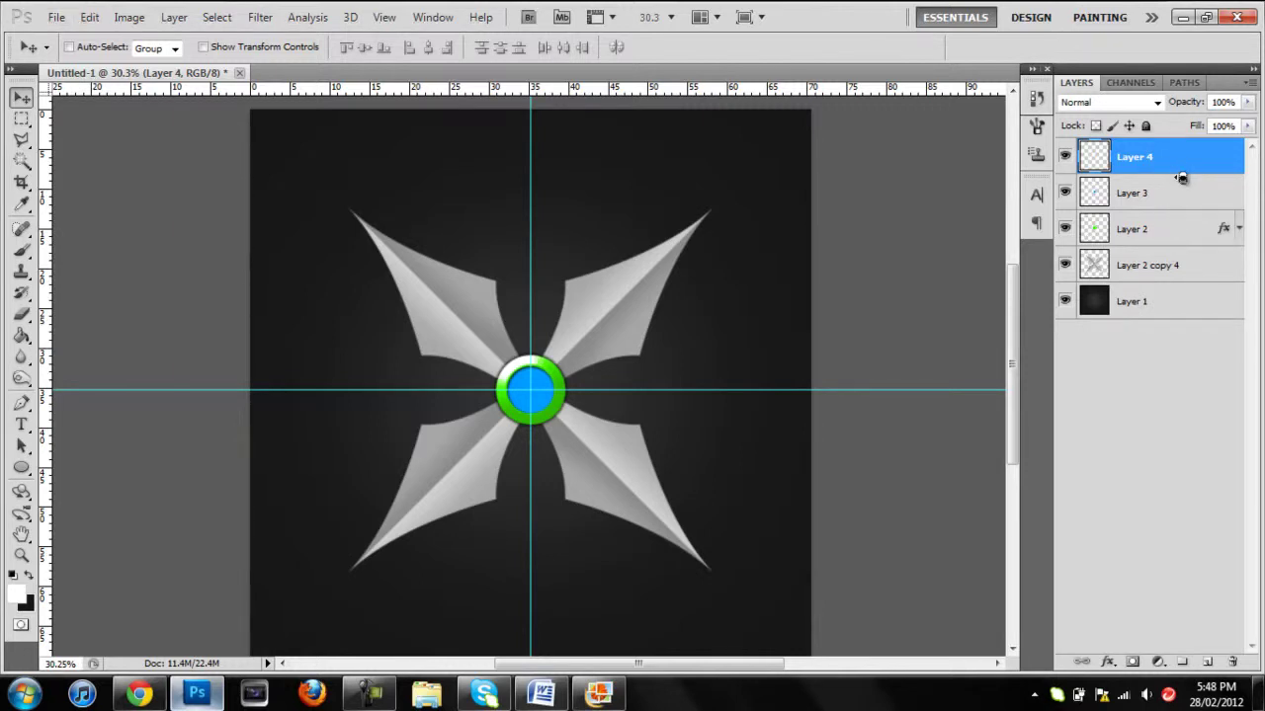
{"action": "left_click", "coordinate": [1103, 172], "text": "alt"}
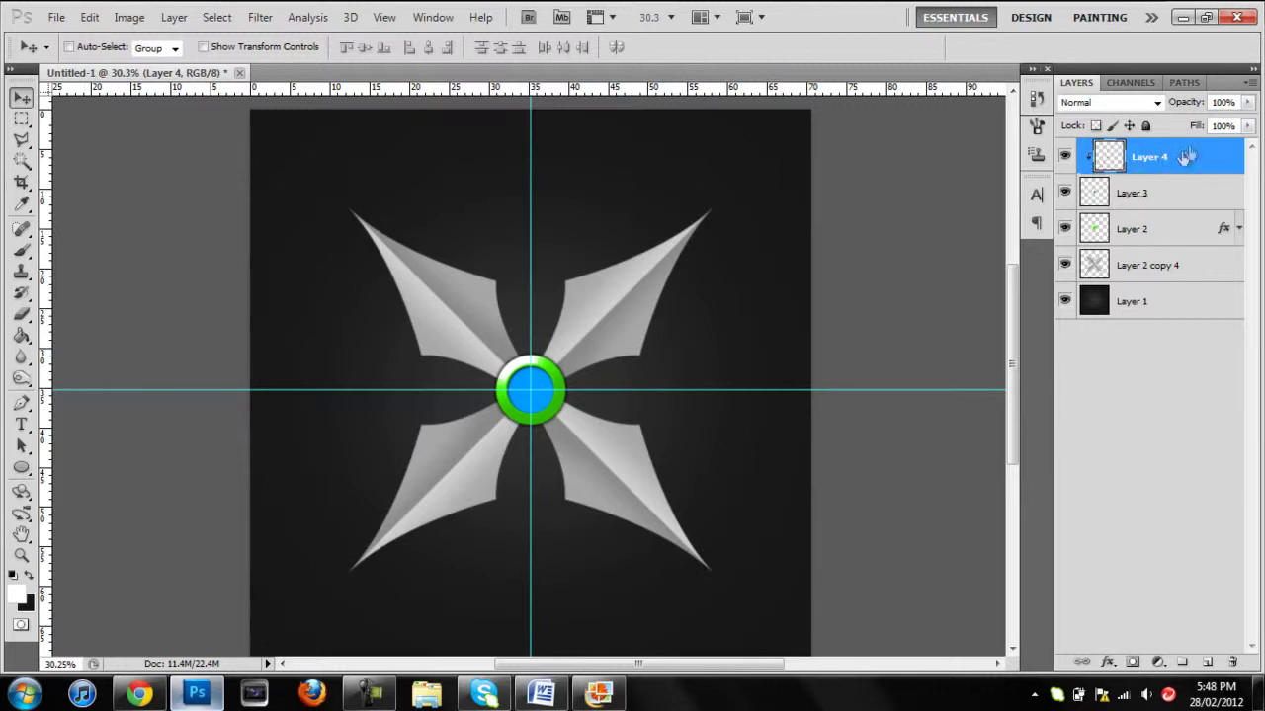
{"action": "left_click_drag", "start_coordinate": [21, 118], "coordinate": [89, 134]}
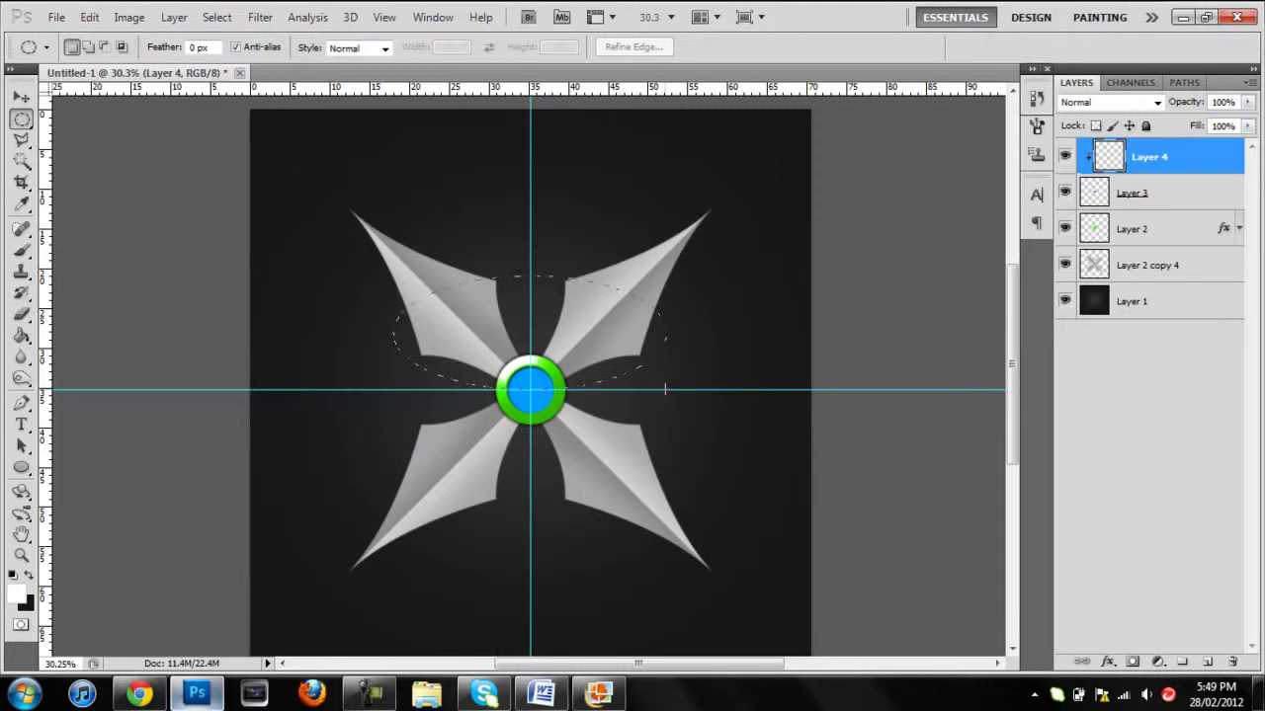
{"action": "left_click_drag", "start_coordinate": [393, 277], "coordinate": [665, 387]}
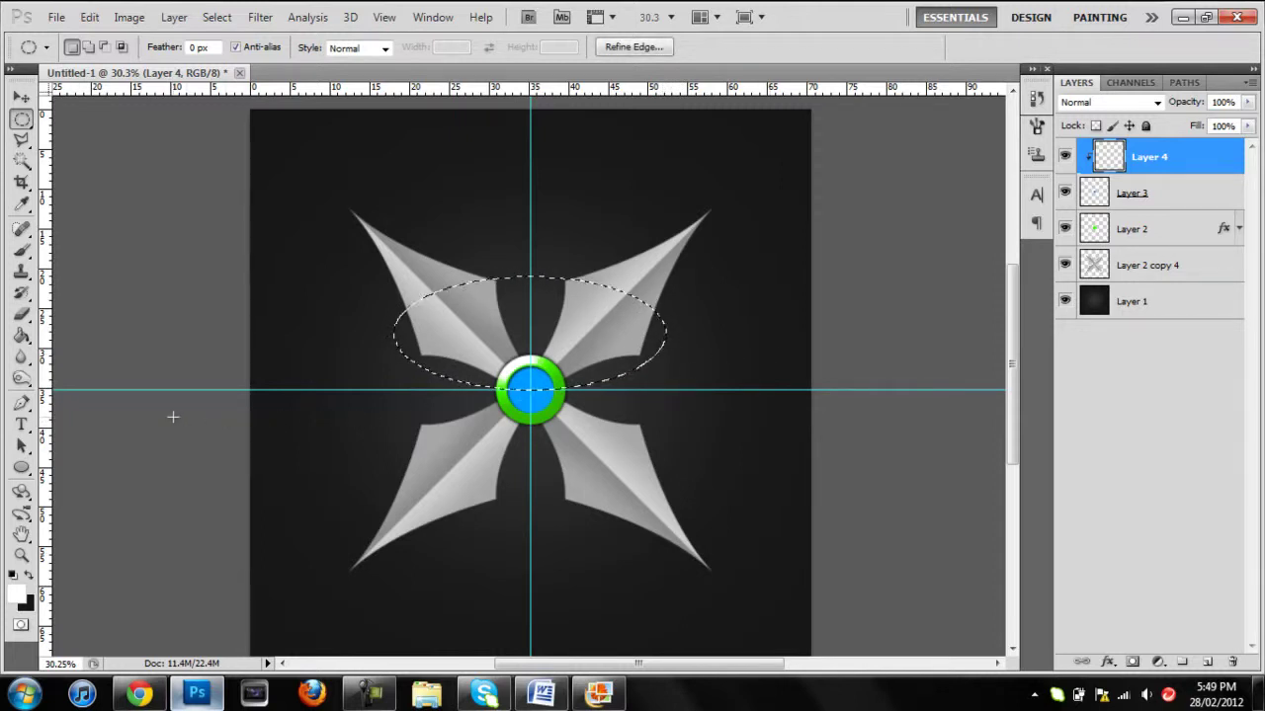
Fill the elliptical selection with a linear white-to-transparent gradient as a highlight on the blue circle, and deselect.
{"action": "key", "text": "g"}
{"action": "right_click", "coordinate": [21, 336]}
{"action": "left_click", "coordinate": [79, 334]}
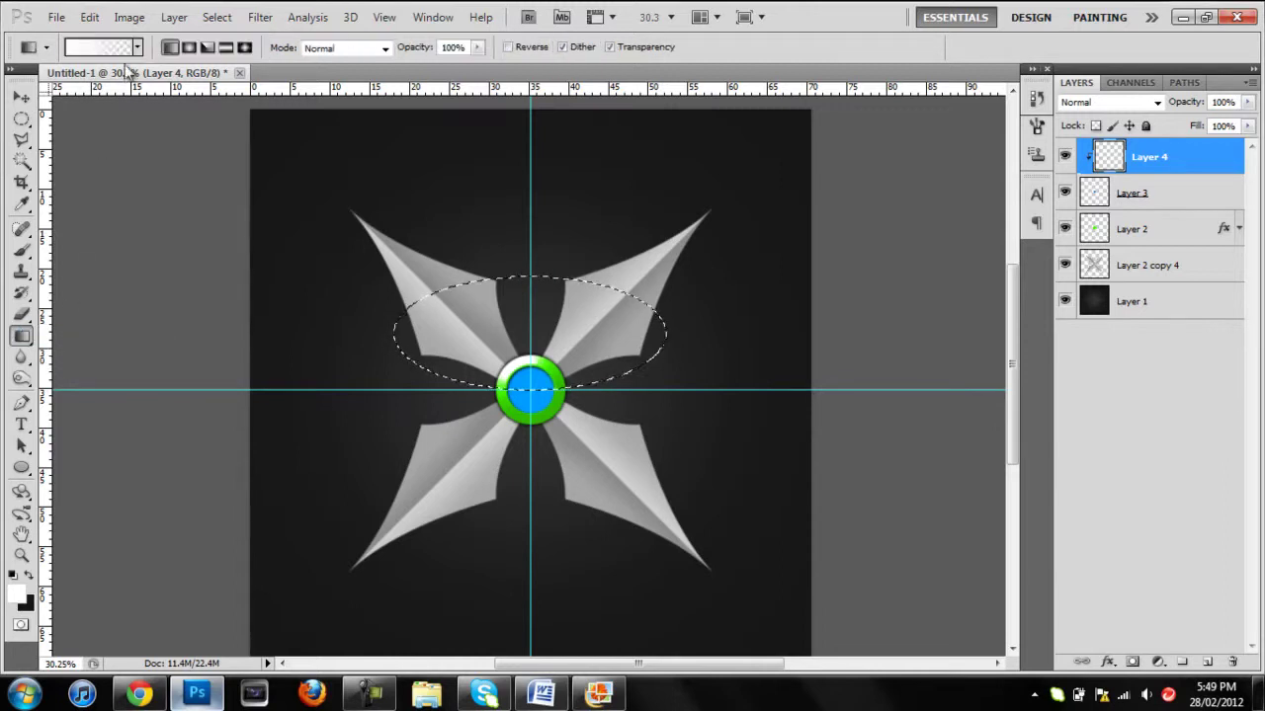
{"action": "left_click", "coordinate": [137, 47]}
{"action": "left_click", "coordinate": [137, 46]}
{"action": "left_click_drag", "start_coordinate": [550, 524], "coordinate": [550, 536]}
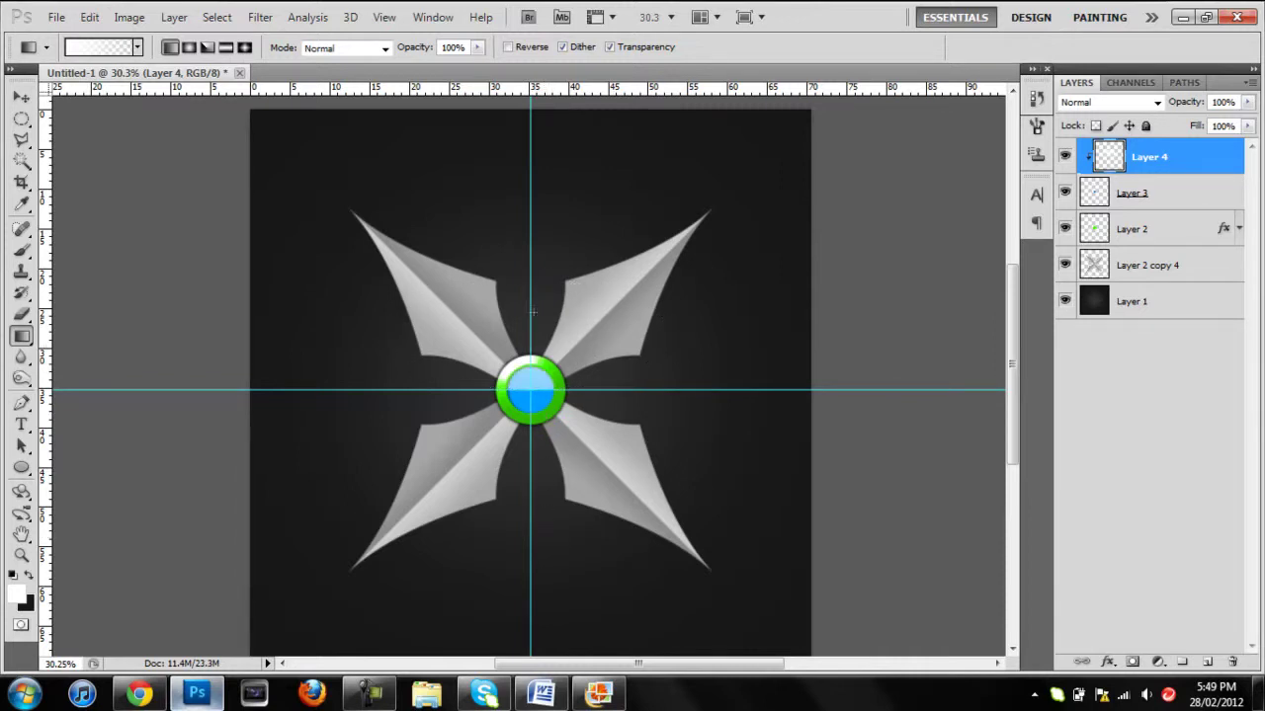
Move the vertical and horizontal guides away from the centre piece.
{"action": "key", "text": "v"}
{"action": "left_click_drag", "start_coordinate": [528, 297], "coordinate": [295, 358]}
{"action": "left_click_drag", "start_coordinate": [418, 388], "coordinate": [457, 220]}
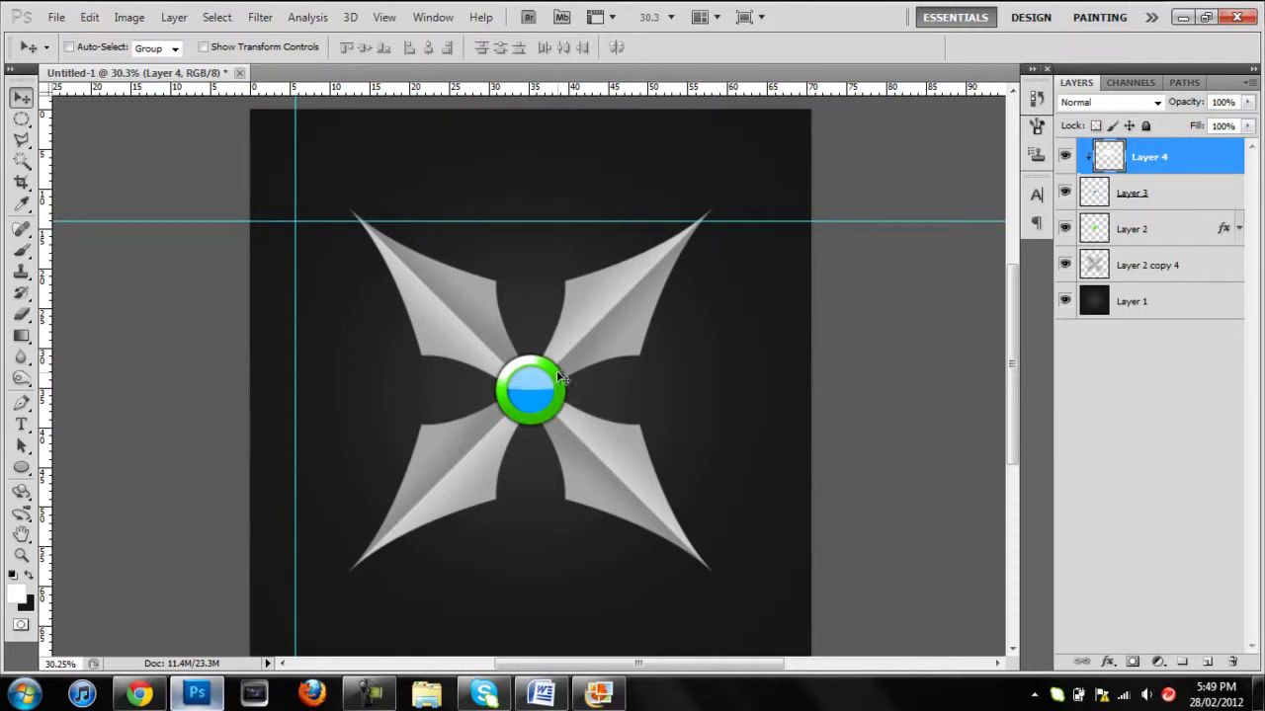
Narrow the highlight on Layer 4 to about 36.6% of its width around its centre.
{"action": "key", "text": "ctrl+t"}
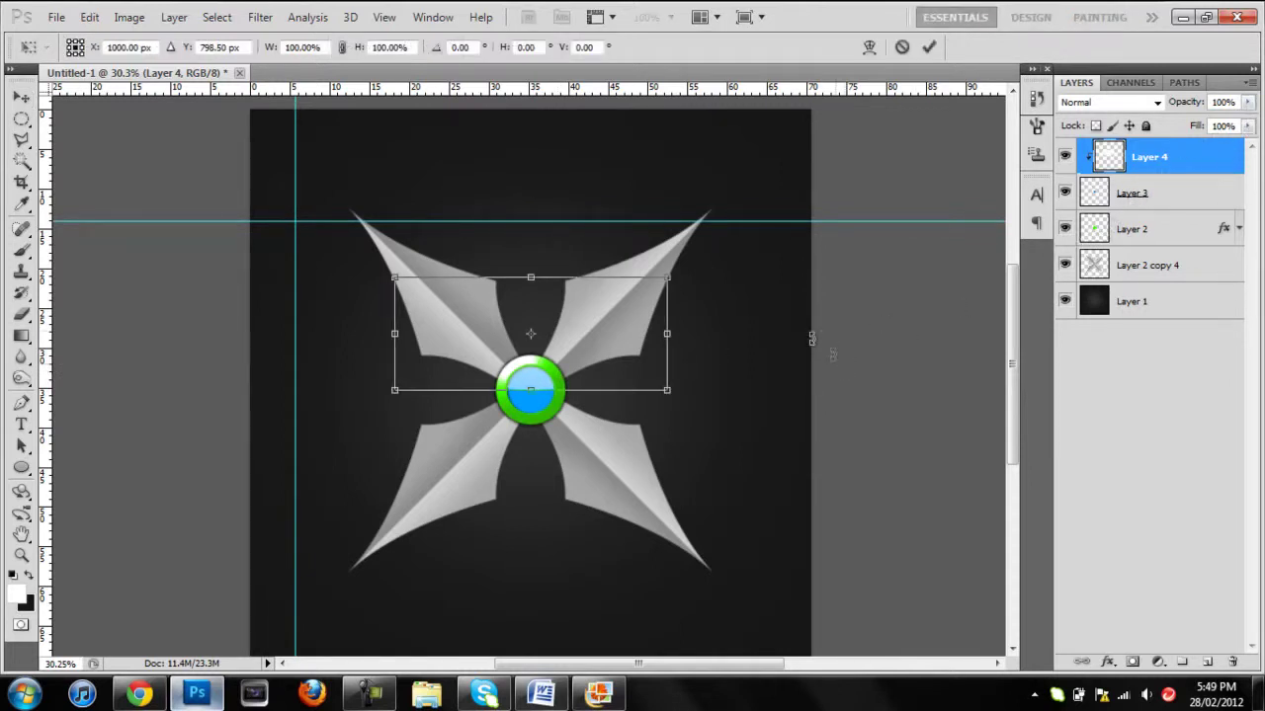
{"action": "left_click_drag", "start_coordinate": [671, 333], "coordinate": [578, 341]}
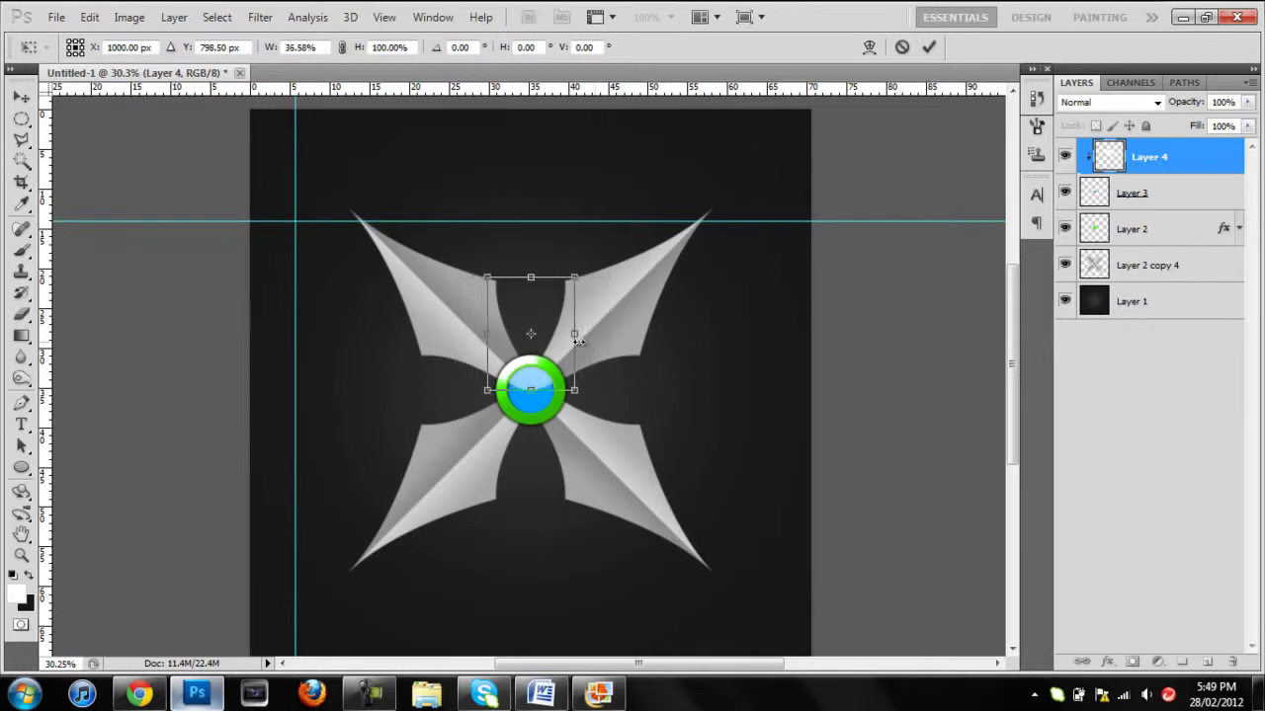
{"action": "left_click", "coordinate": [928, 47]}
Rotate the highlight by about -19.7° and lower the opacity of Layer 4 to 26%.
{"action": "key", "text": "ctrl+t"}
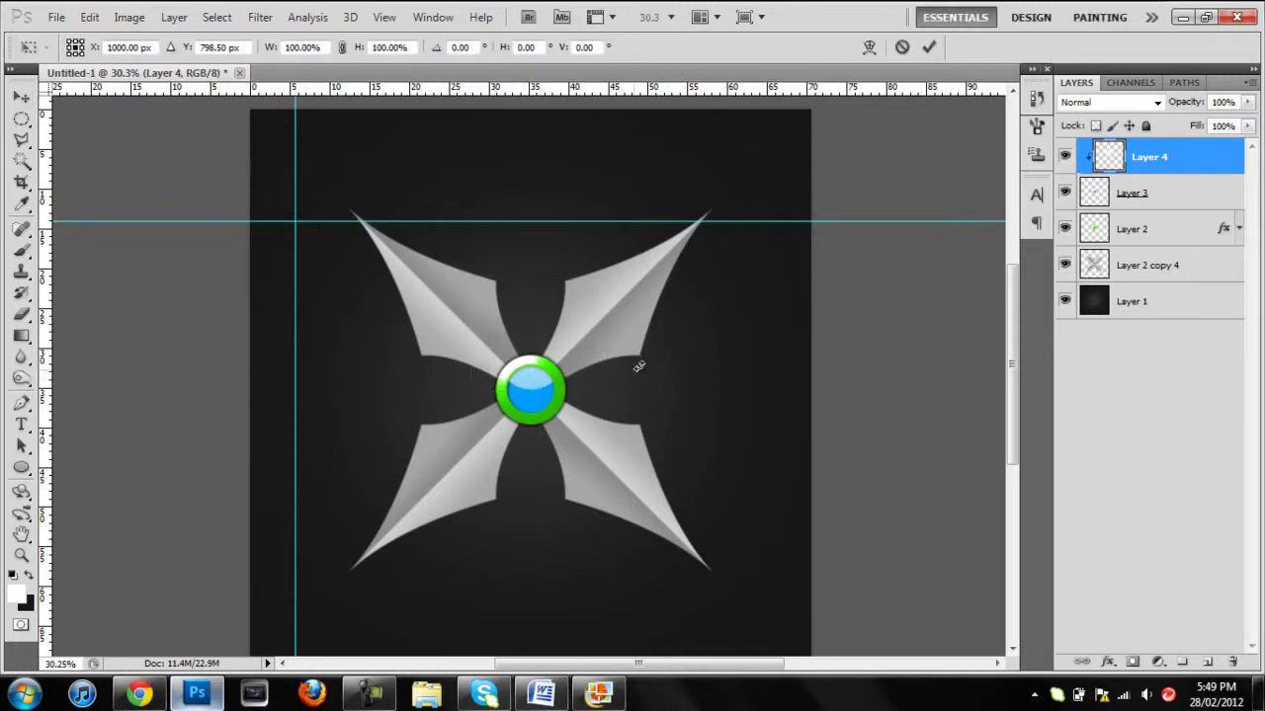
{"action": "left_click_drag", "start_coordinate": [620, 400], "coordinate": [668, 358]}
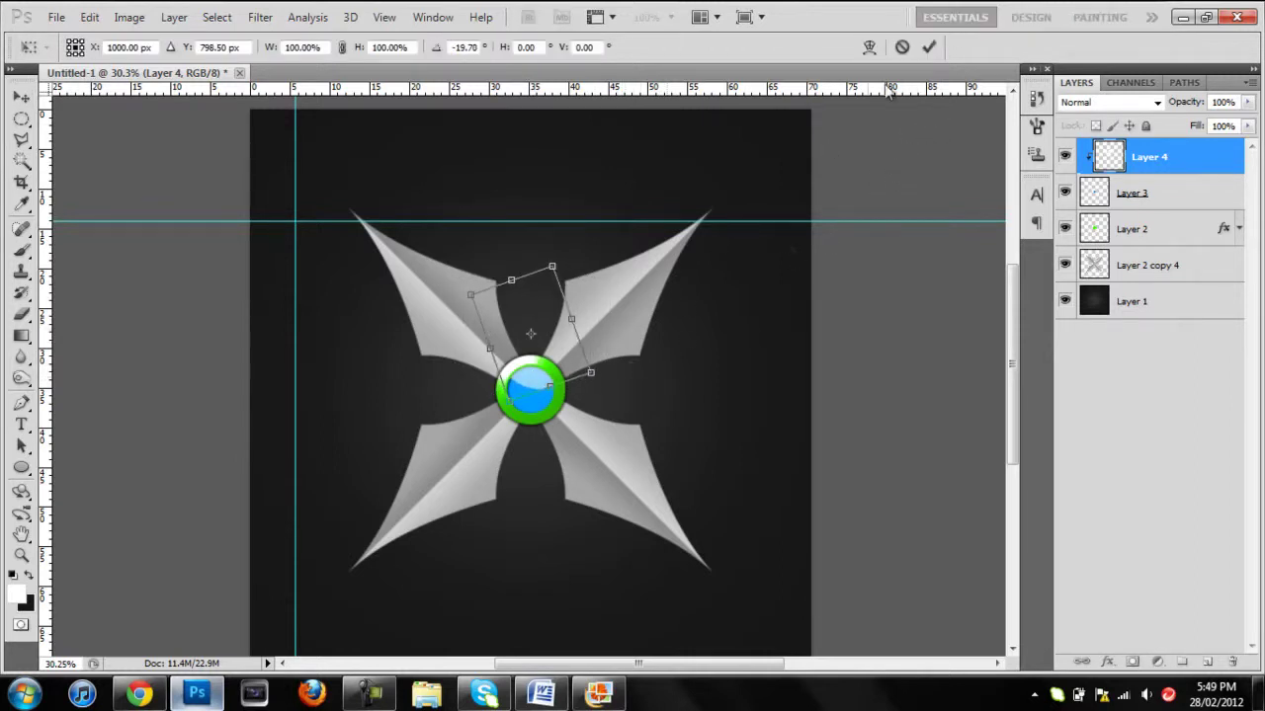
{"action": "left_click", "coordinate": [929, 46]}
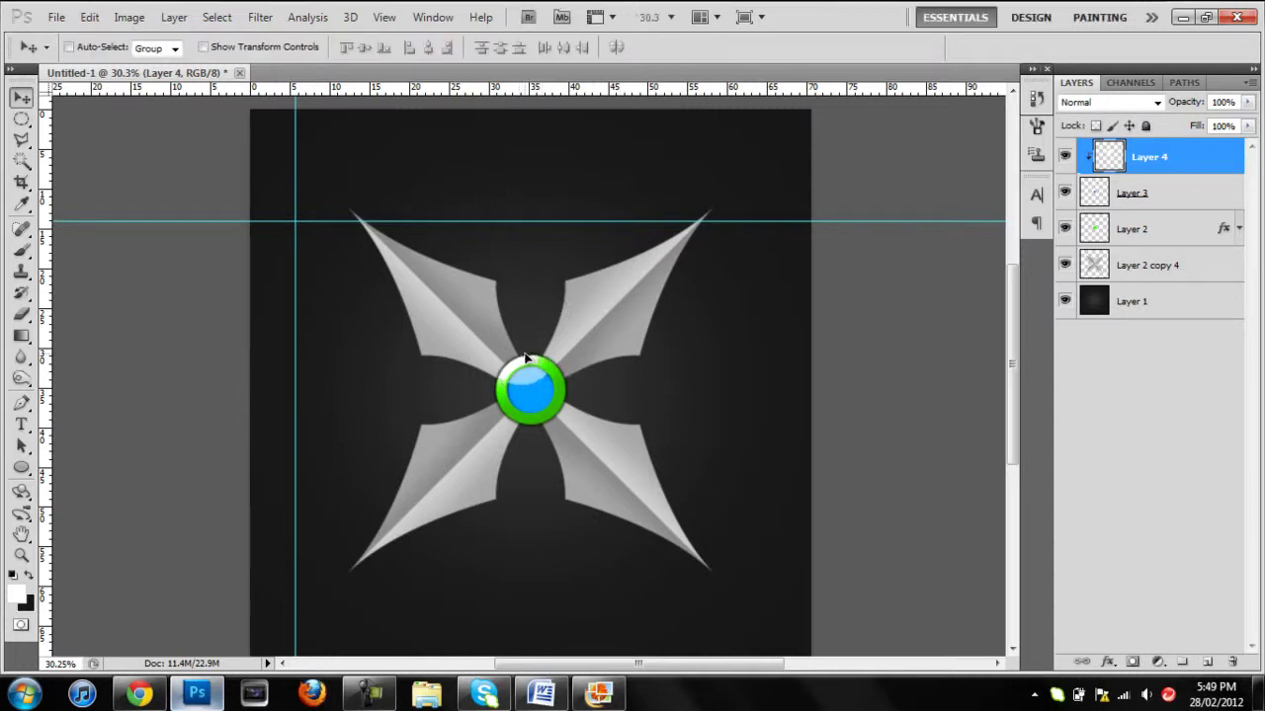
{"action": "left_click_drag", "start_coordinate": [1248, 102], "coordinate": [1184, 135]}
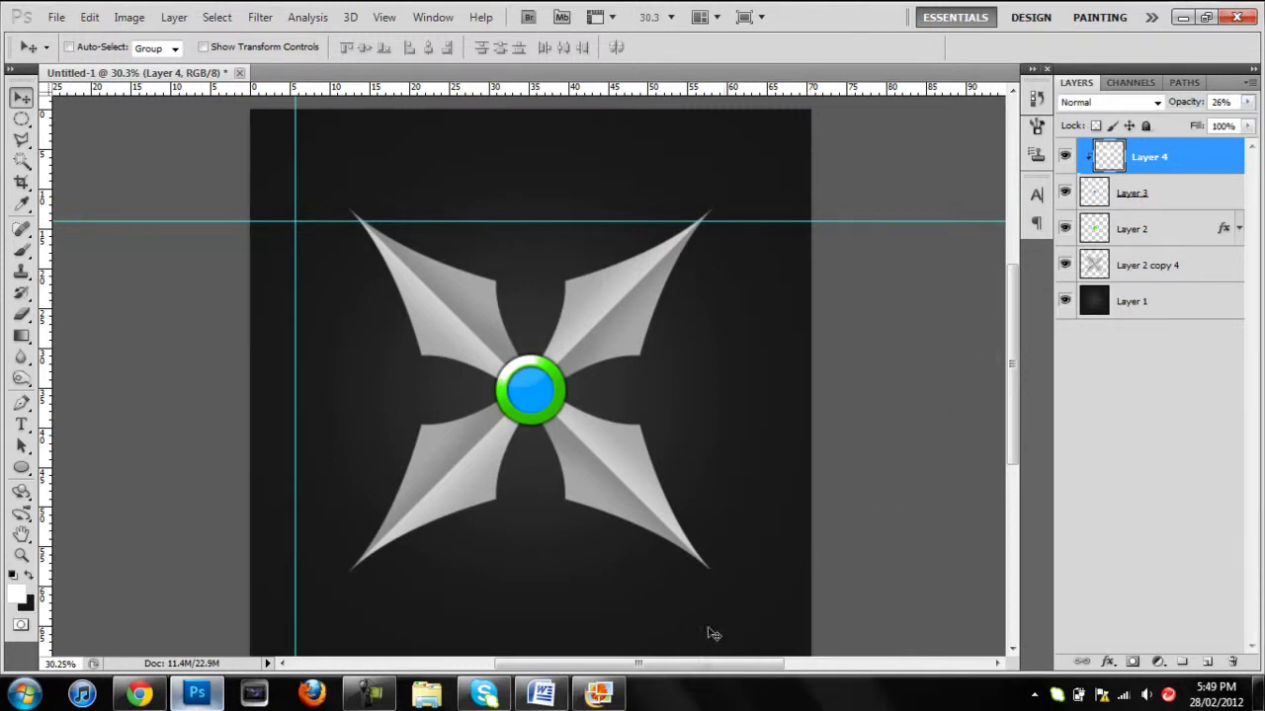
Compare the graphic with the reference image in Windows Live Photo Gallery, and clear all guides in the Photoshop document.
{"action": "left_click", "coordinate": [598, 692]}
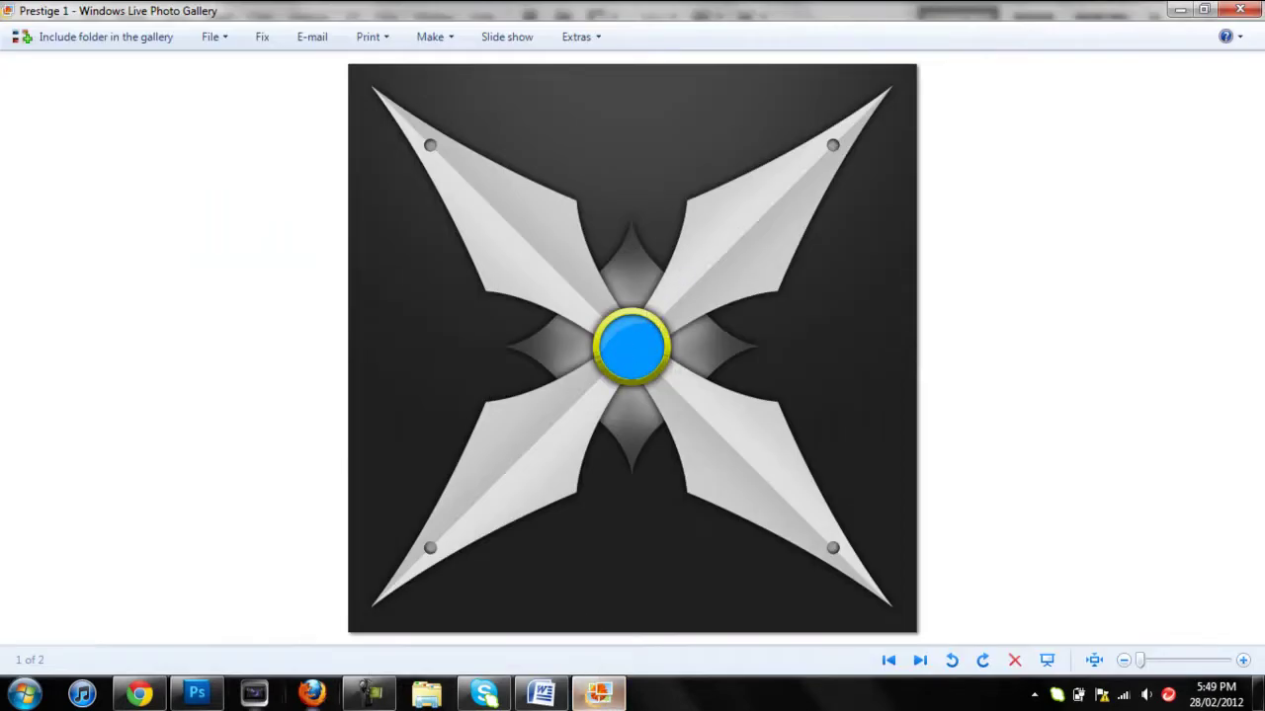
{"action": "left_click", "coordinate": [196, 694]}
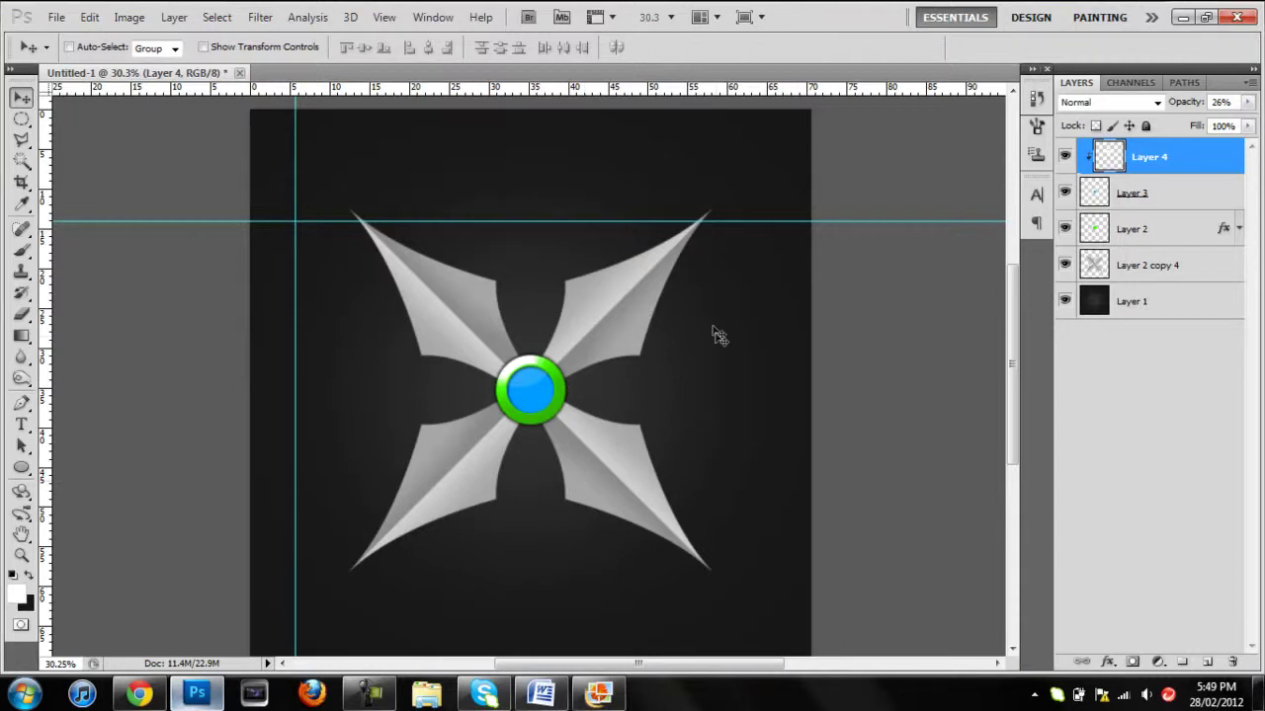
{"action": "left_click", "coordinate": [415, 20]}
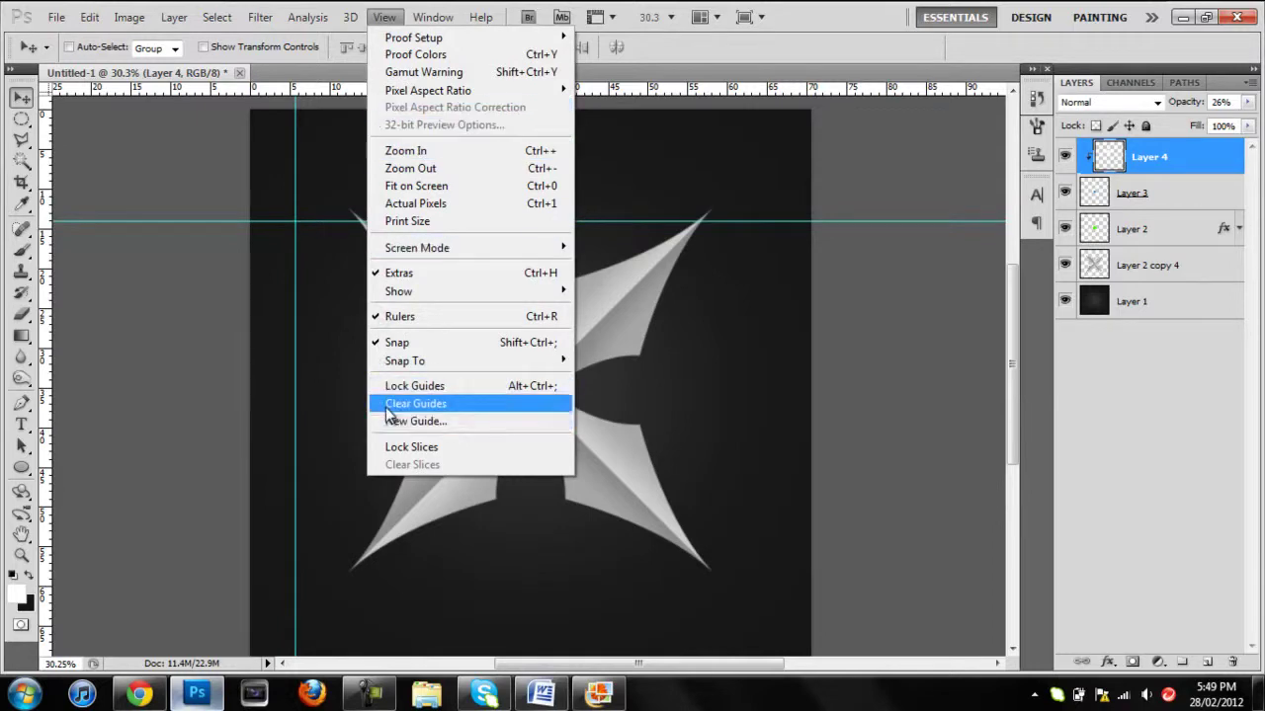
{"action": "left_click", "coordinate": [400, 483]}
Merge Layer 4 with Layer 3, and merge the result with Layer 2 into a single centre-piece layer.
{"action": "scroll", "coordinate": [635, 326], "scroll_direction": "down", "scroll_amount": 1}
{"action": "scroll", "coordinate": [637, 331], "scroll_direction": "up", "scroll_amount": 3}
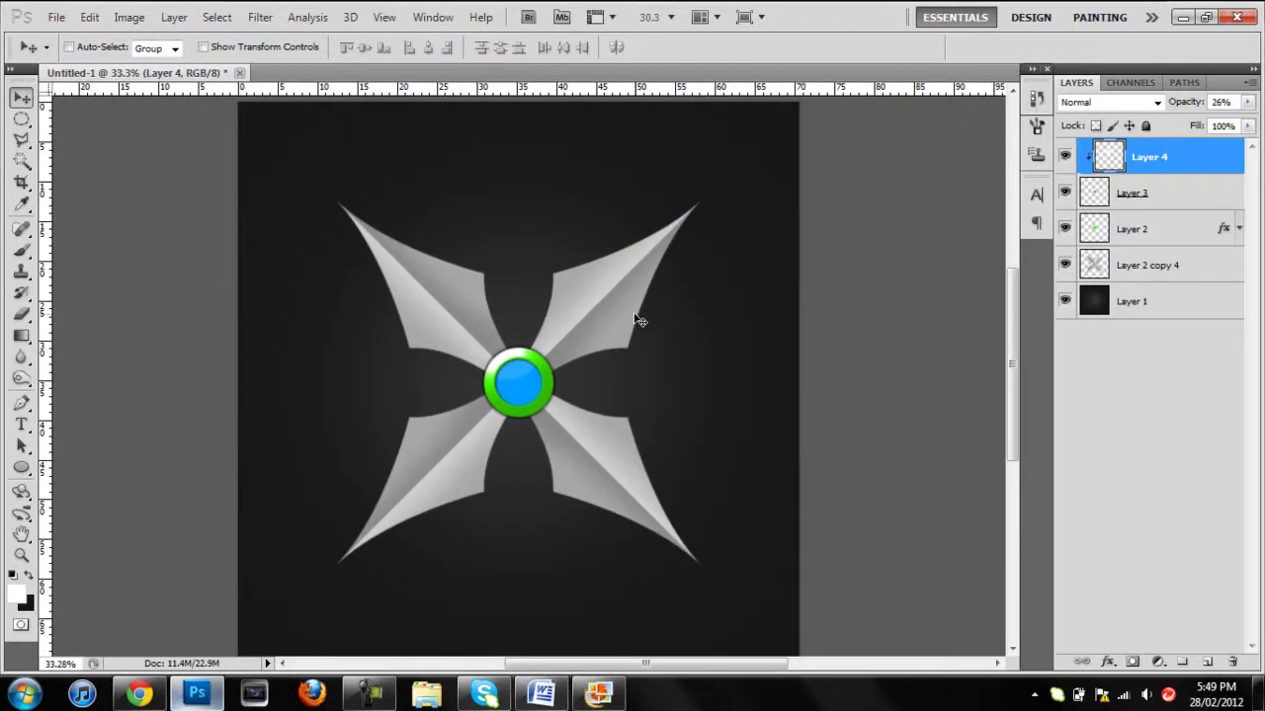
{"action": "scroll", "coordinate": [377, 272], "scroll_direction": "down", "scroll_amount": 1}
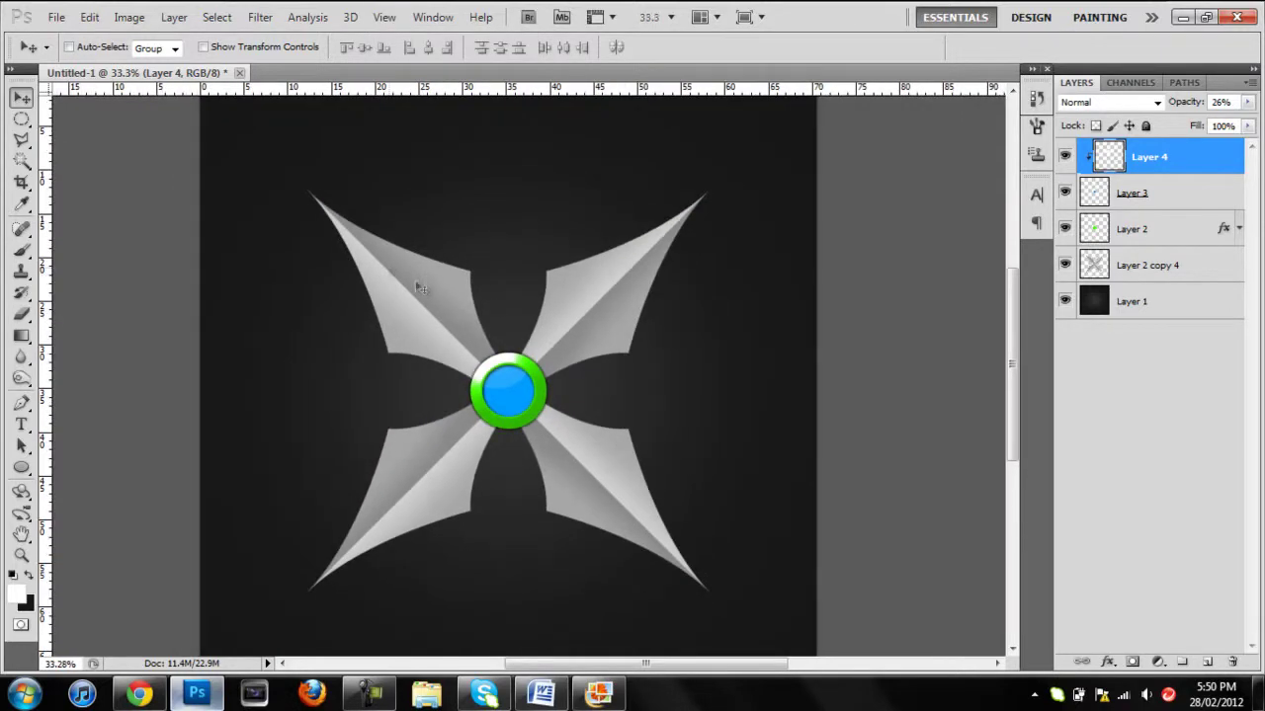
{"action": "left_click", "coordinate": [1165, 191], "text": "shift"}
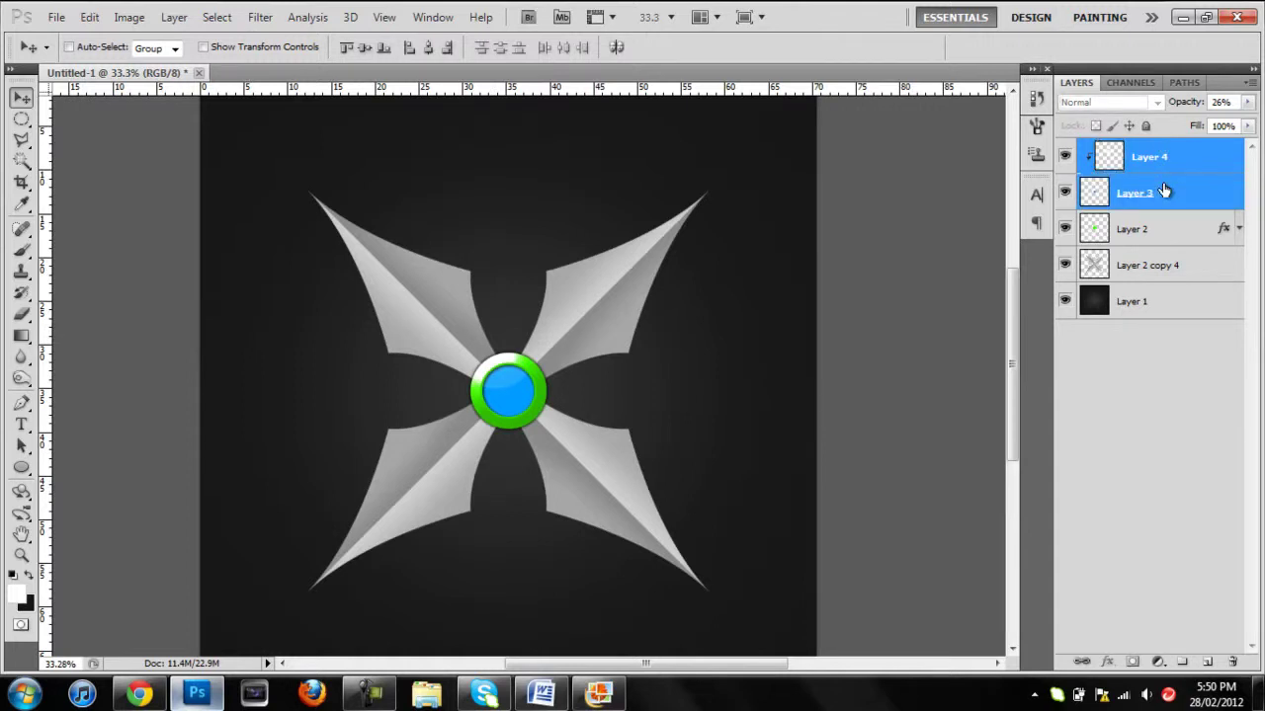
{"action": "key", "text": "ctrl+e"}
{"action": "left_click", "coordinate": [369, 695]}
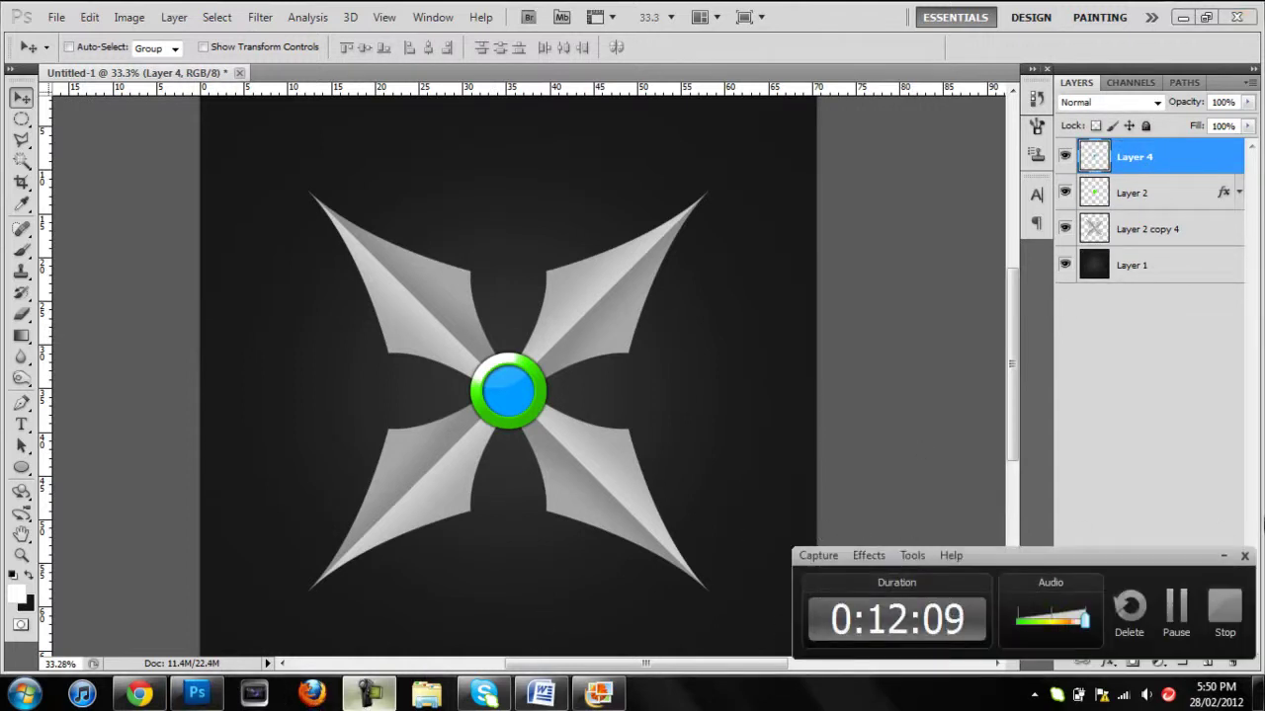
{"action": "left_click", "coordinate": [1223, 555]}
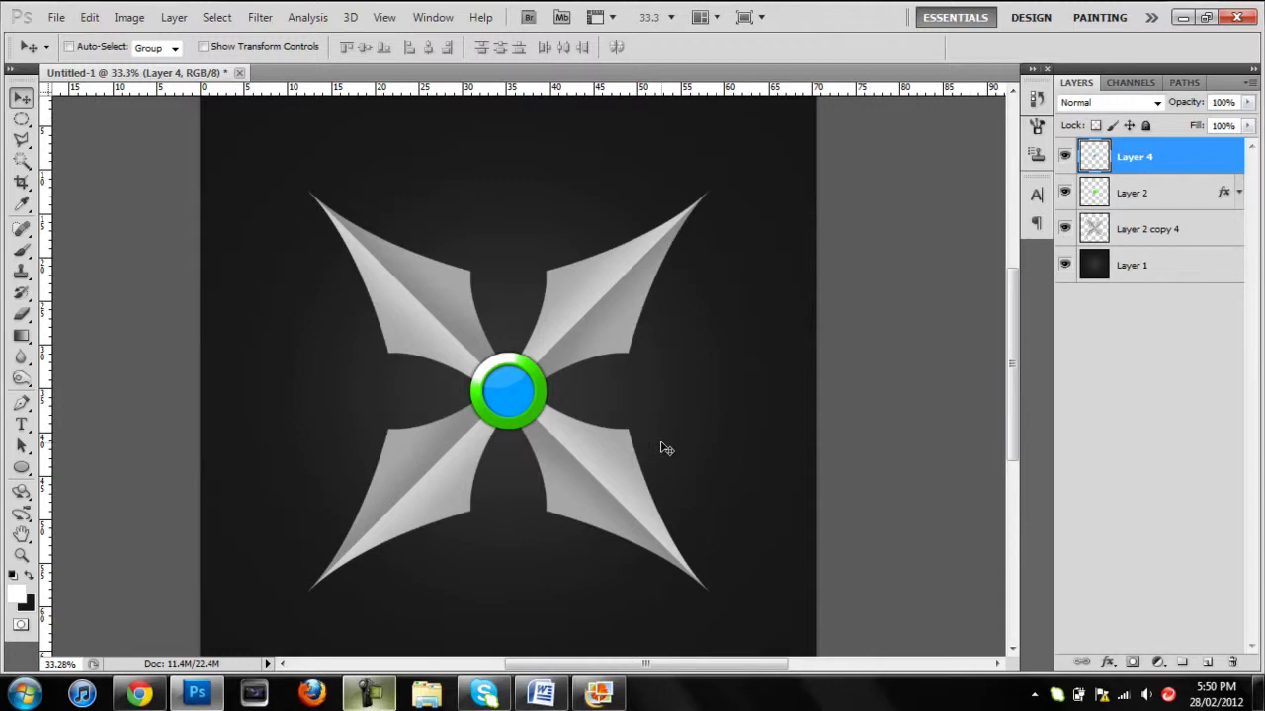
{"action": "left_click", "coordinate": [1154, 194], "text": "shift"}
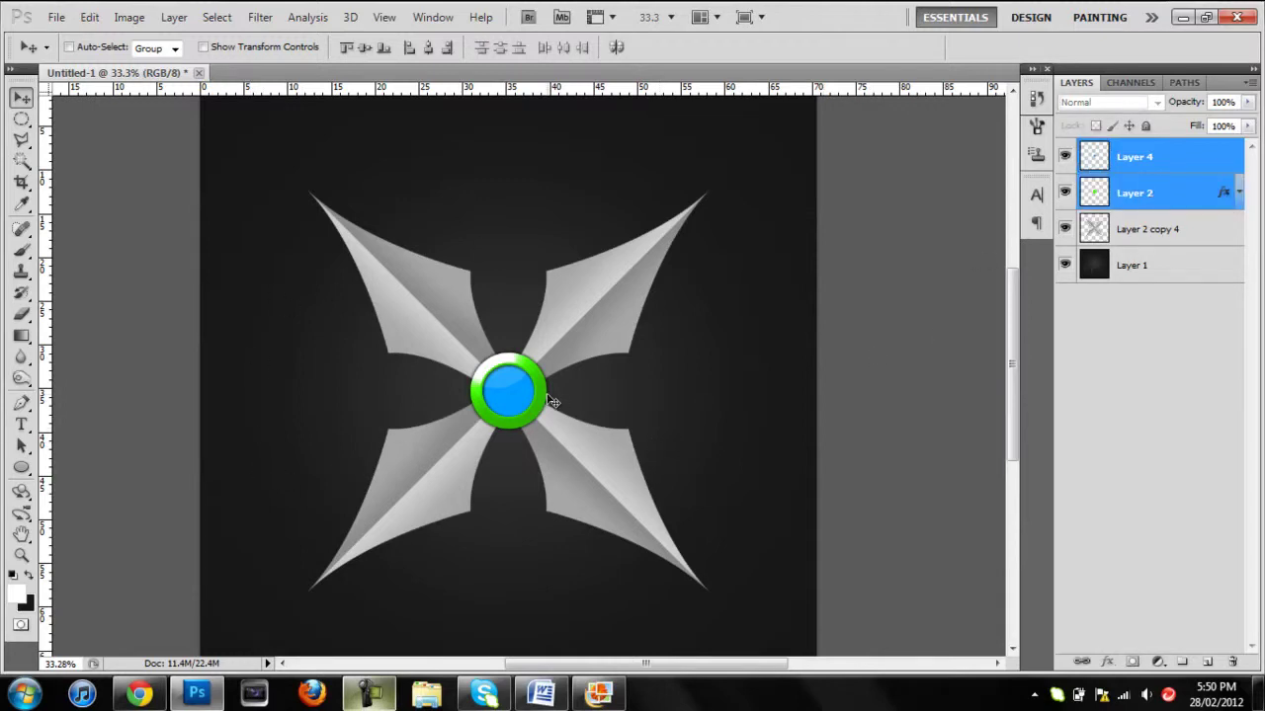
{"action": "key", "text": "ctrl+e"}
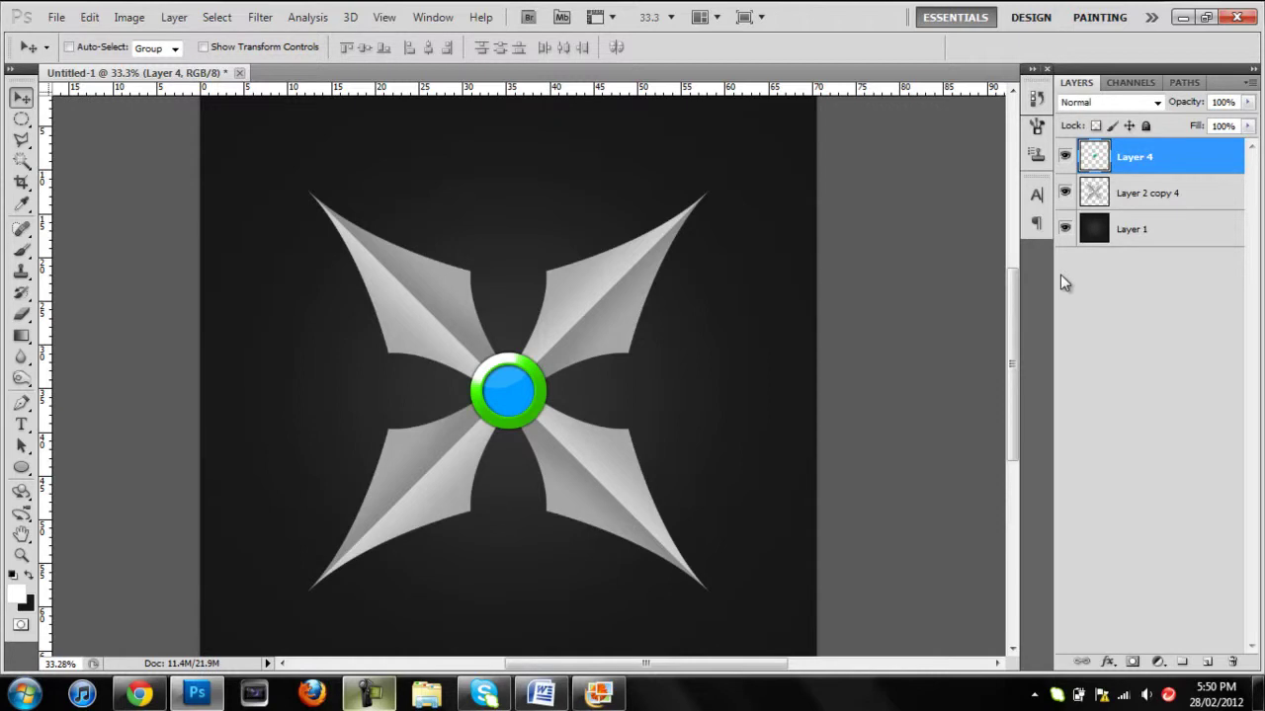
Check the blade holes in the reference image in Windows Live Photo Gallery, and draw a tiny white ellipse above the shuriken in Photoshop.
{"action": "left_click", "coordinate": [1205, 200]}
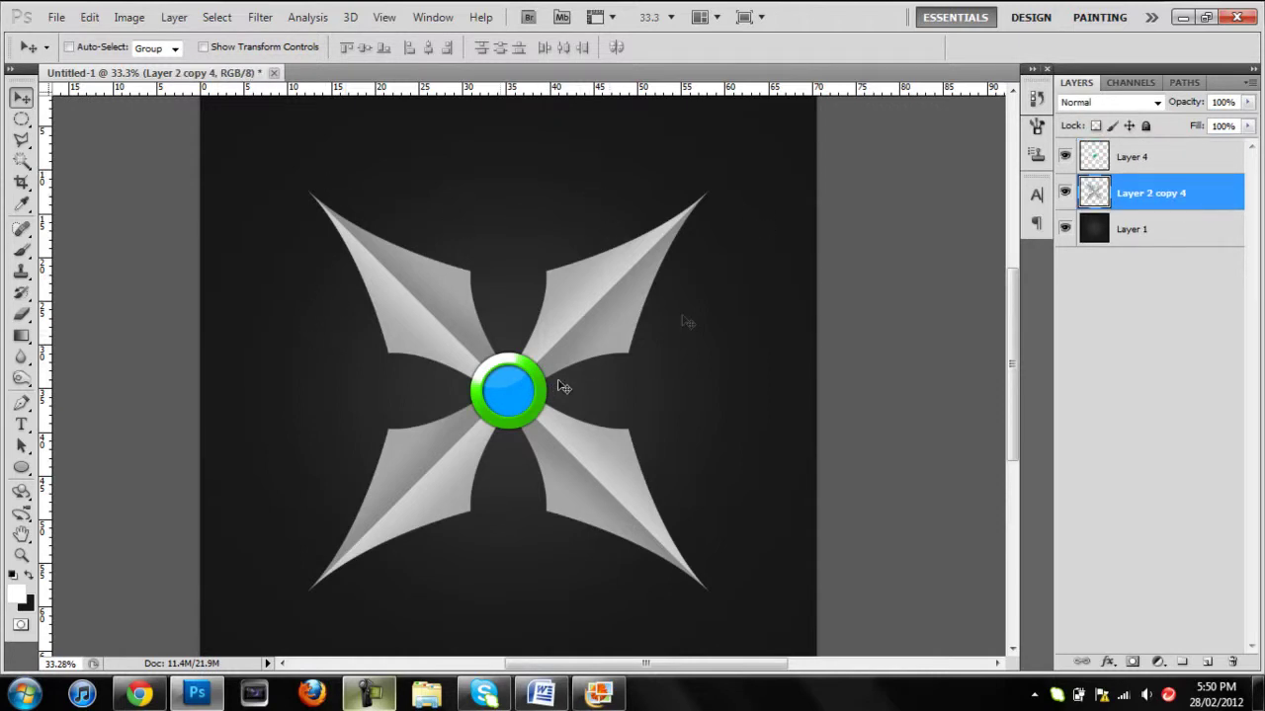
{"action": "left_click", "coordinate": [599, 693]}
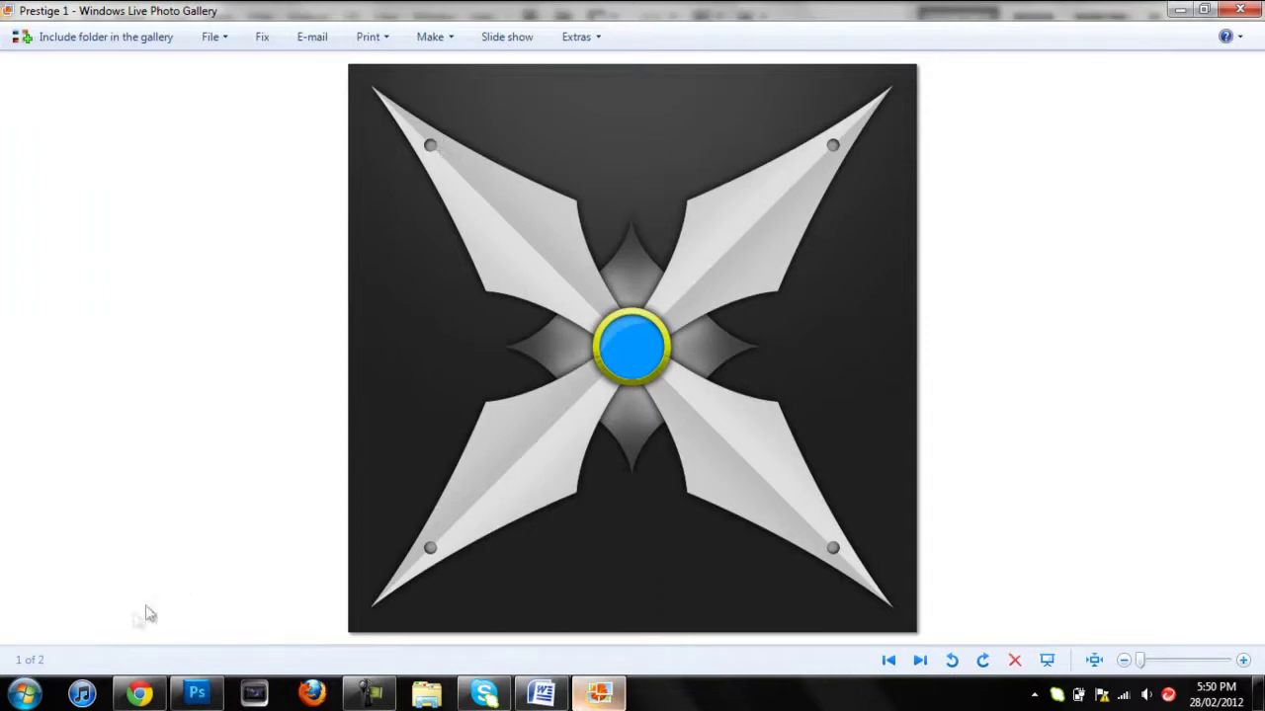
{"action": "left_click", "coordinate": [197, 694]}
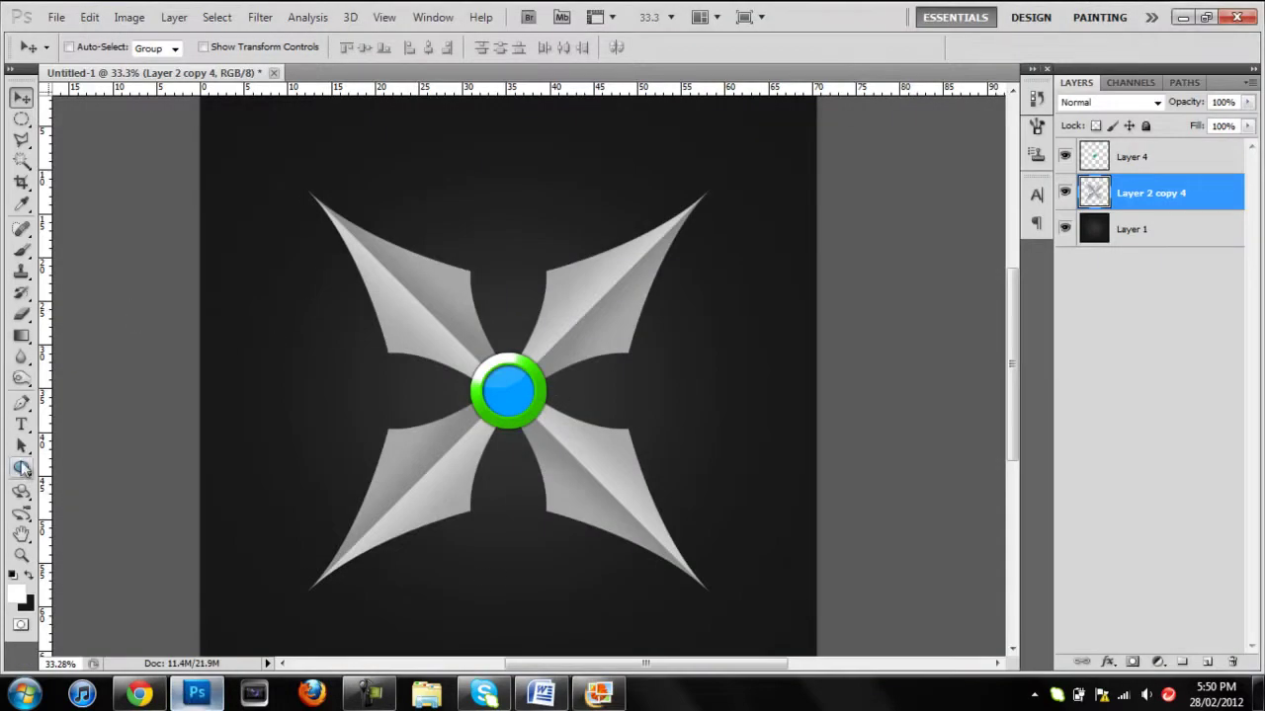
{"action": "left_click", "coordinate": [20, 465]}
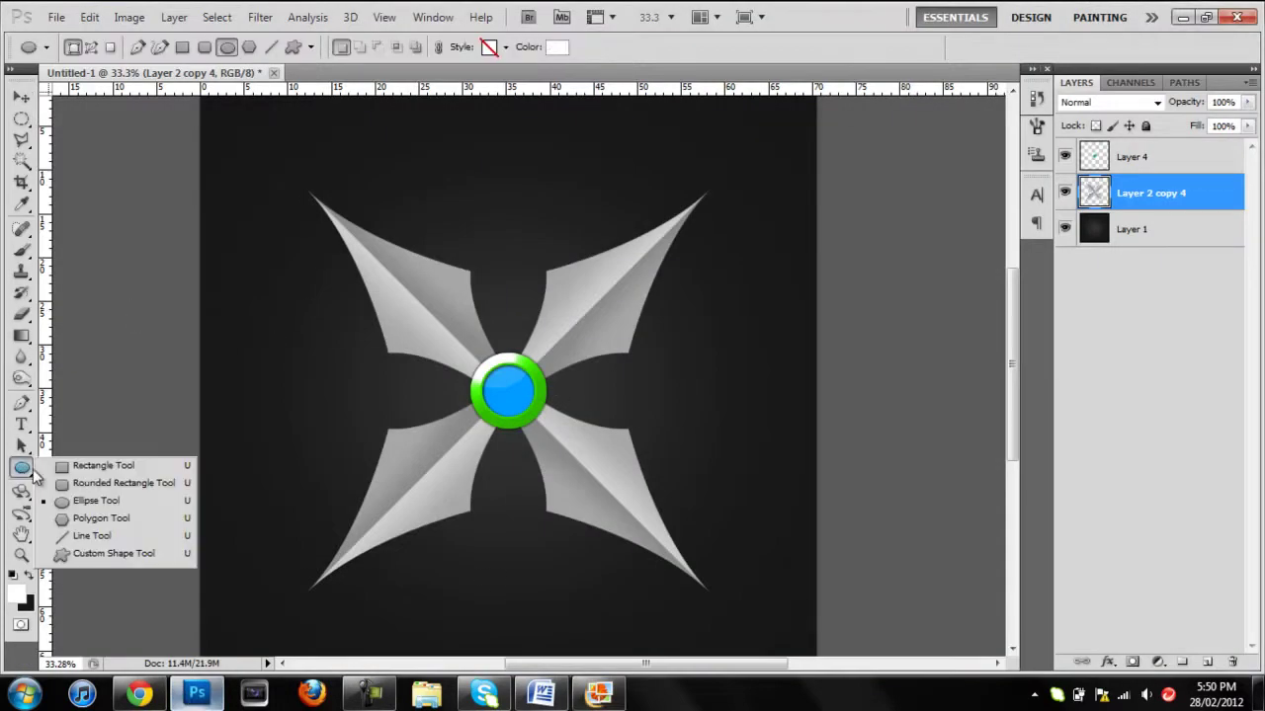
{"action": "left_click", "coordinate": [96, 501]}
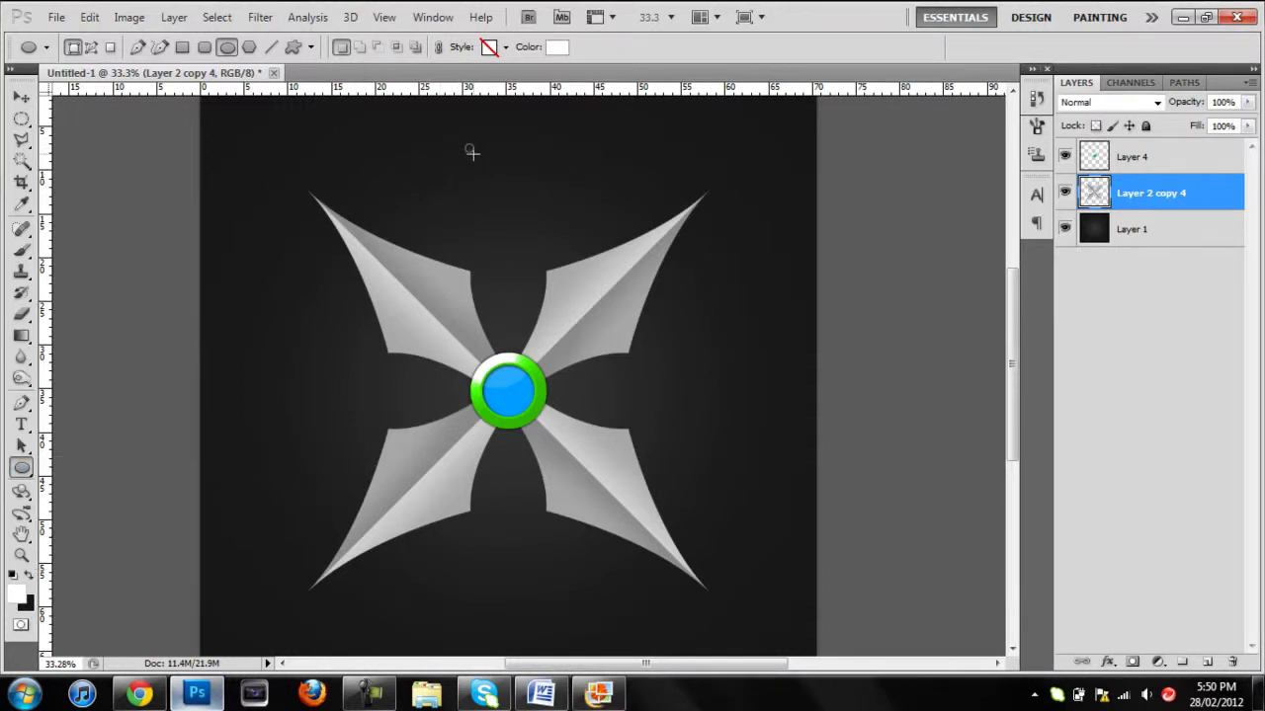
{"action": "left_click_drag", "start_coordinate": [471, 152], "coordinate": [467, 145]}
Rasterize the ellipse layer and move the white dot onto the upper-left blade near its tip.
{"action": "right_click", "coordinate": [1222, 200]}
{"action": "left_click", "coordinate": [1123, 352]}
{"action": "key", "text": "v"}
{"action": "left_click_drag", "start_coordinate": [471, 150], "coordinate": [358, 246]}
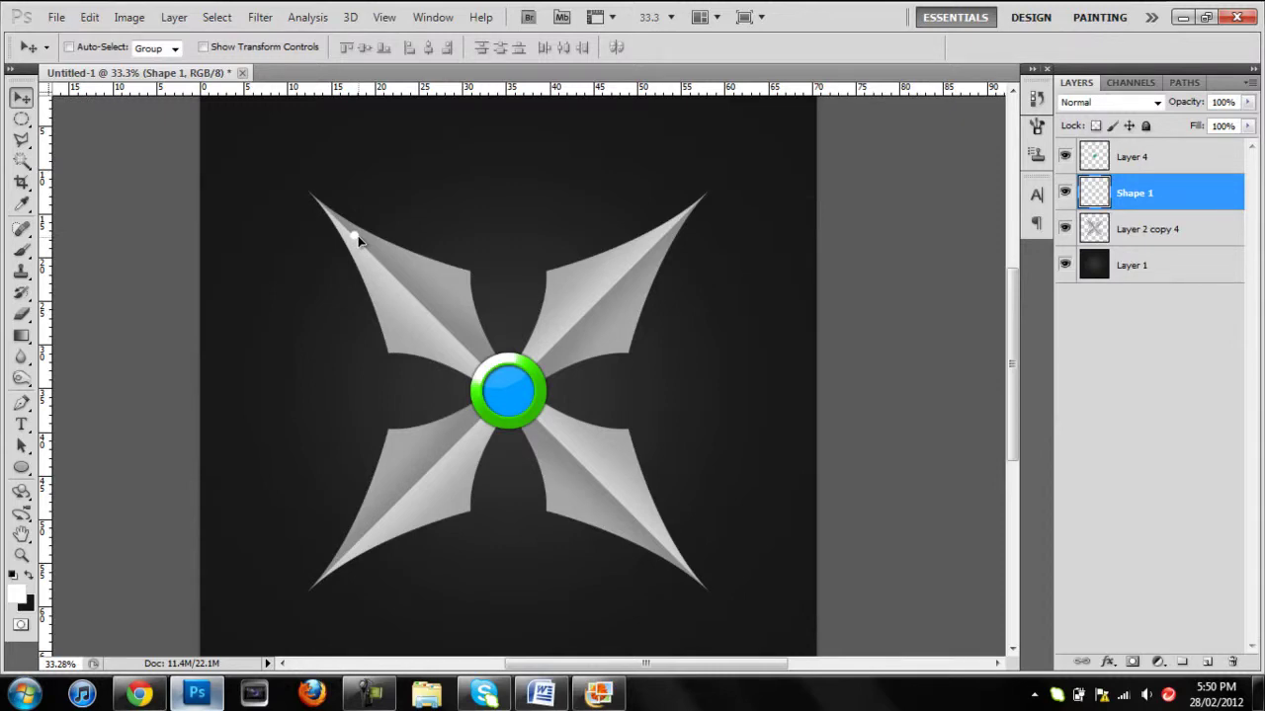
Give the dot an Inner Shadow at 100% opacity and a Color Overlay of #919191.
{"action": "double_click", "coordinate": [1222, 196]}
{"action": "left_click", "coordinate": [739, 208]}
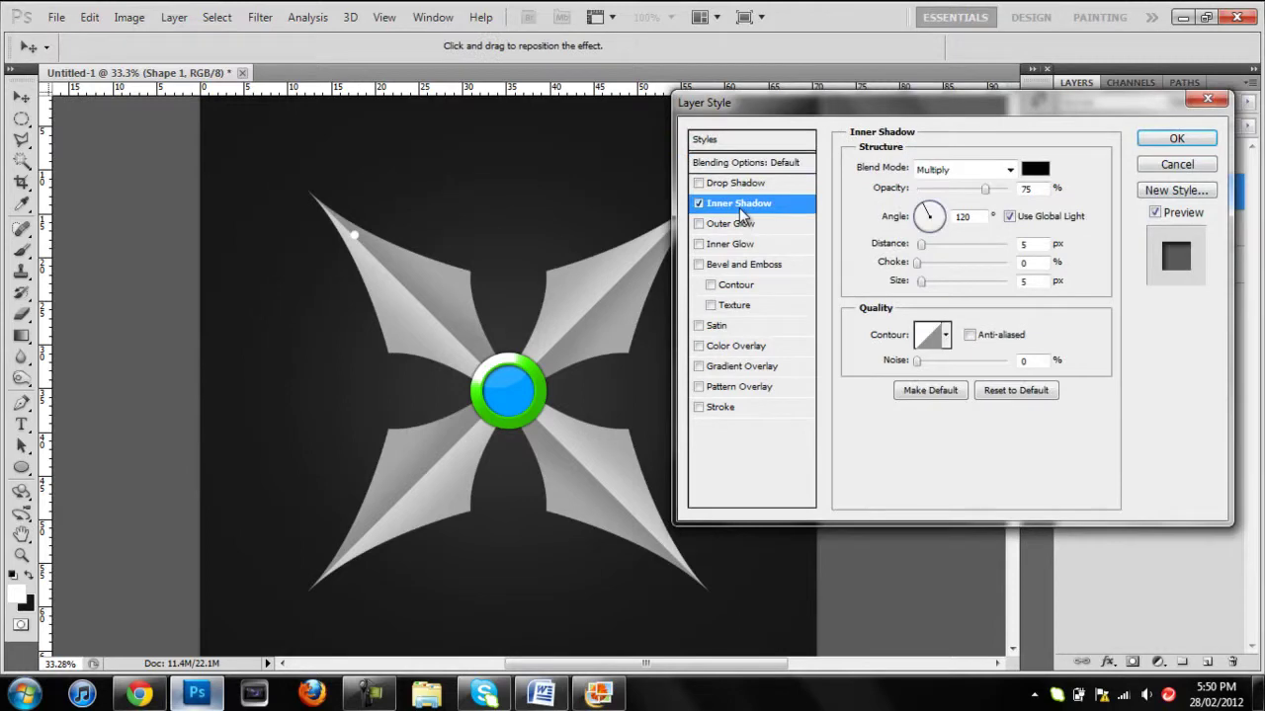
{"action": "left_click_drag", "start_coordinate": [984, 189], "coordinate": [1081, 199]}
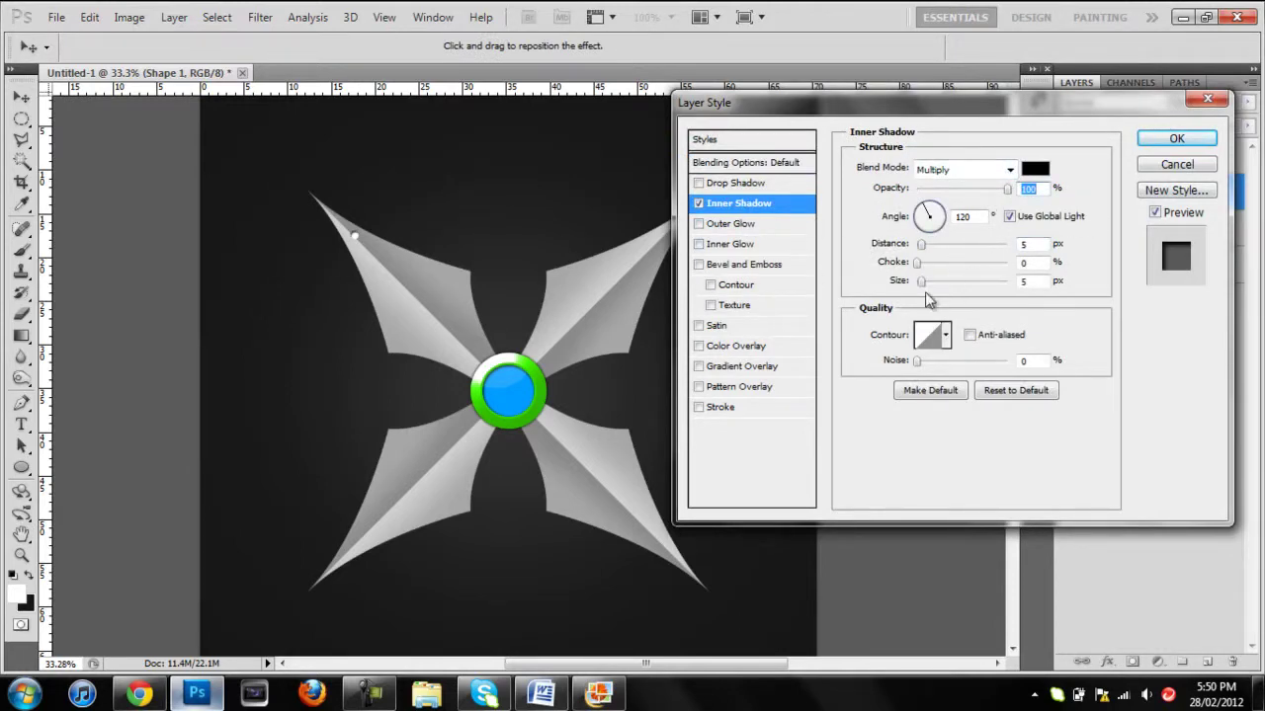
{"action": "left_click", "coordinate": [753, 345]}
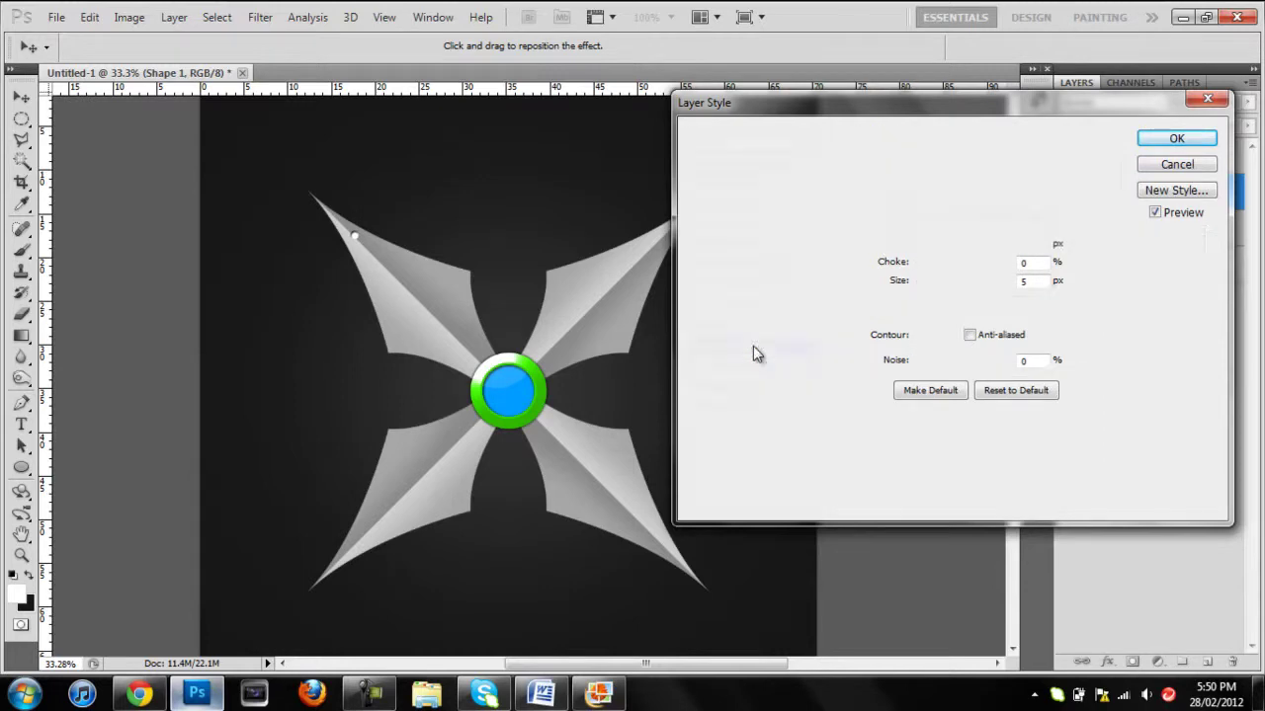
{"action": "left_click", "coordinate": [1035, 170]}
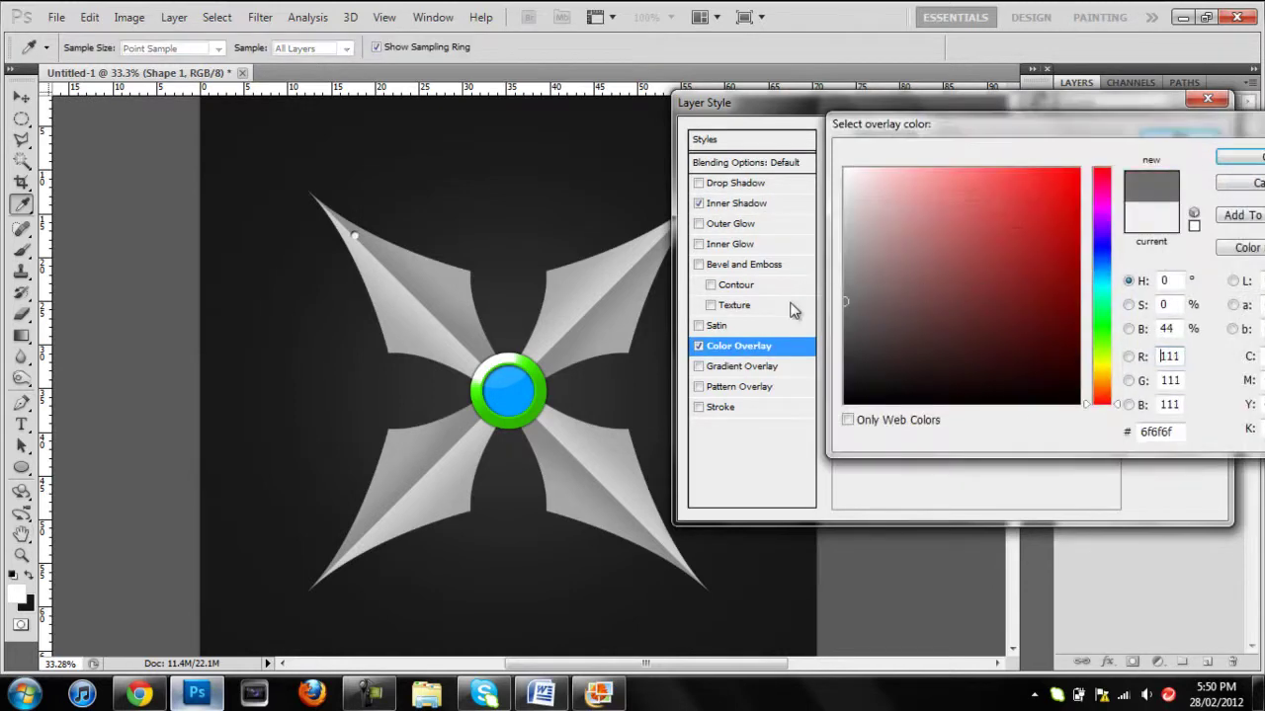
{"action": "left_click_drag", "start_coordinate": [893, 312], "coordinate": [803, 269]}
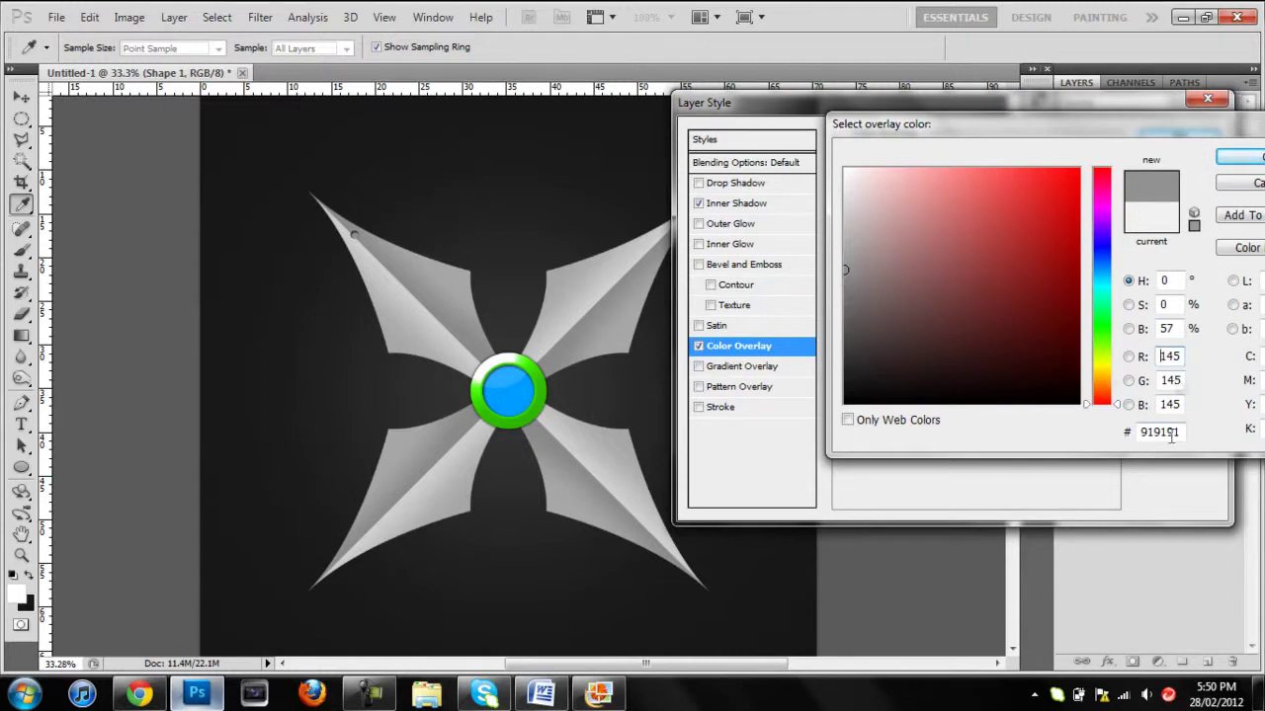
{"action": "left_click", "coordinate": [1253, 161]}
{"action": "left_click", "coordinate": [1166, 141]}
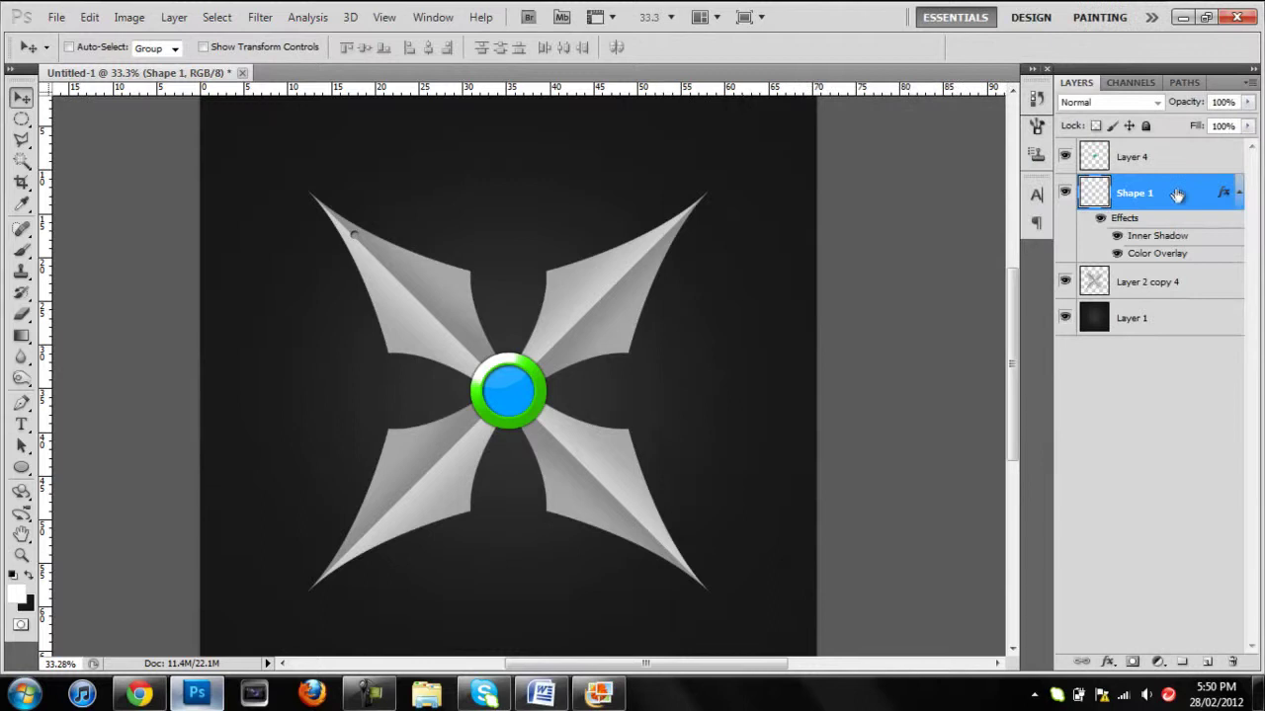
Duplicate the dot for the lower-left blade tip, with global light off and the copy's Inner Shadow angle at -120°.
{"action": "left_click", "coordinate": [1238, 193]}
{"action": "key", "text": "ctrl+j"}
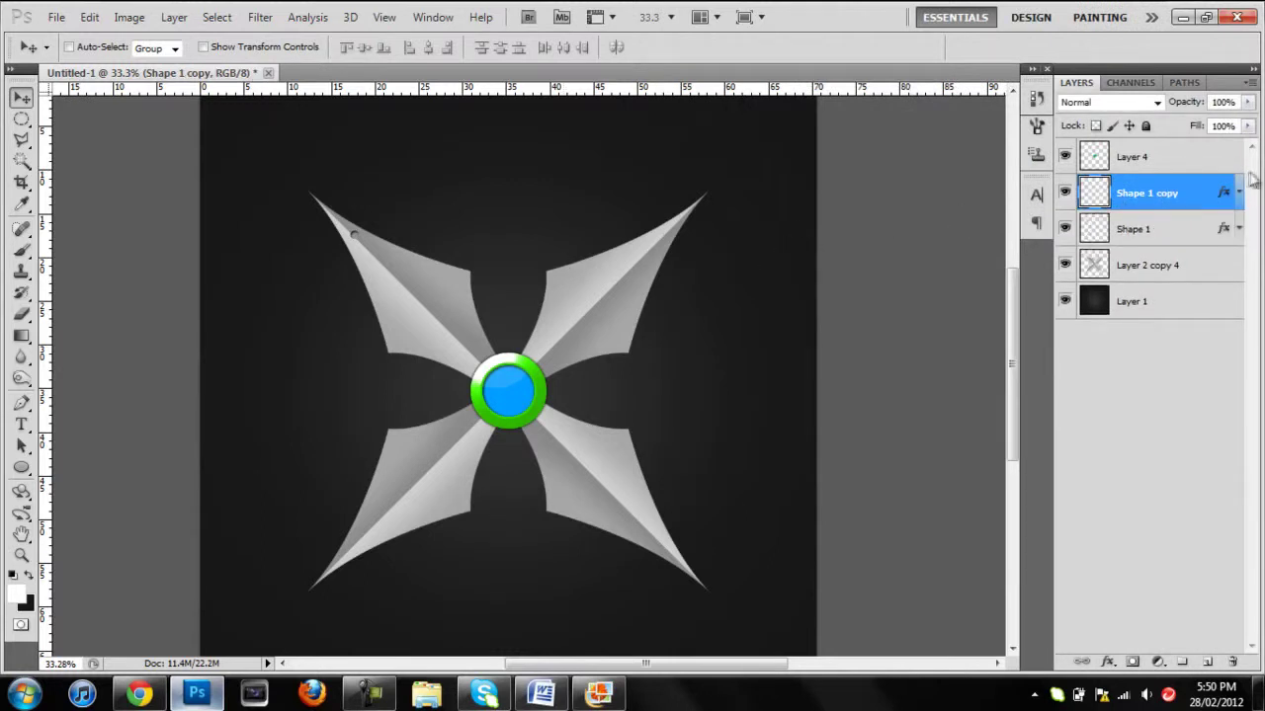
{"action": "double_click", "coordinate": [1185, 192]}
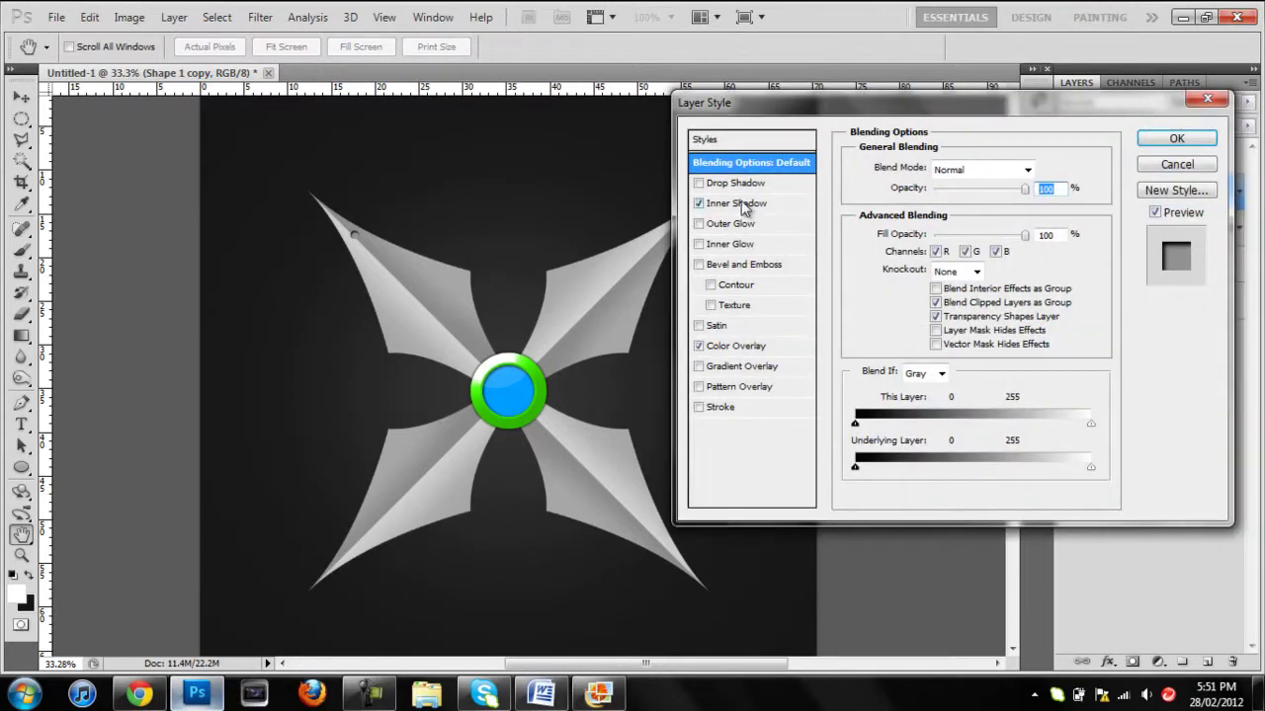
{"action": "left_click", "coordinate": [741, 202]}
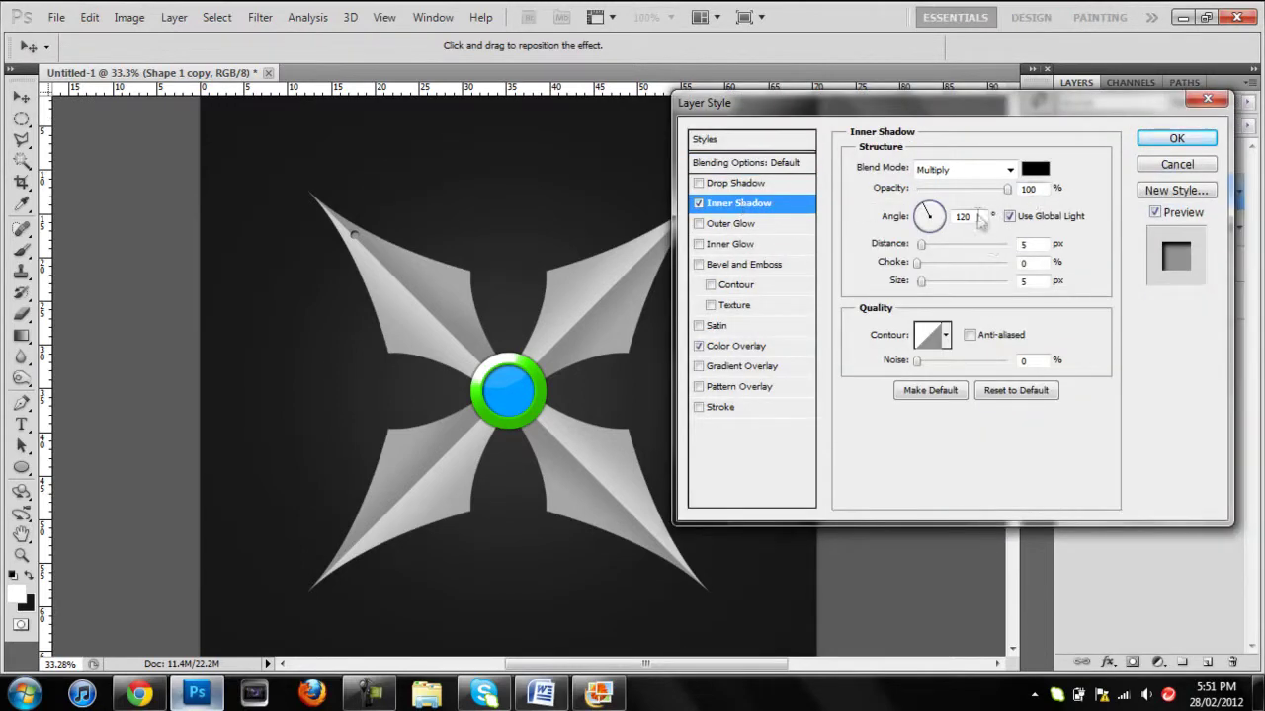
{"action": "left_click", "coordinate": [1010, 216]}
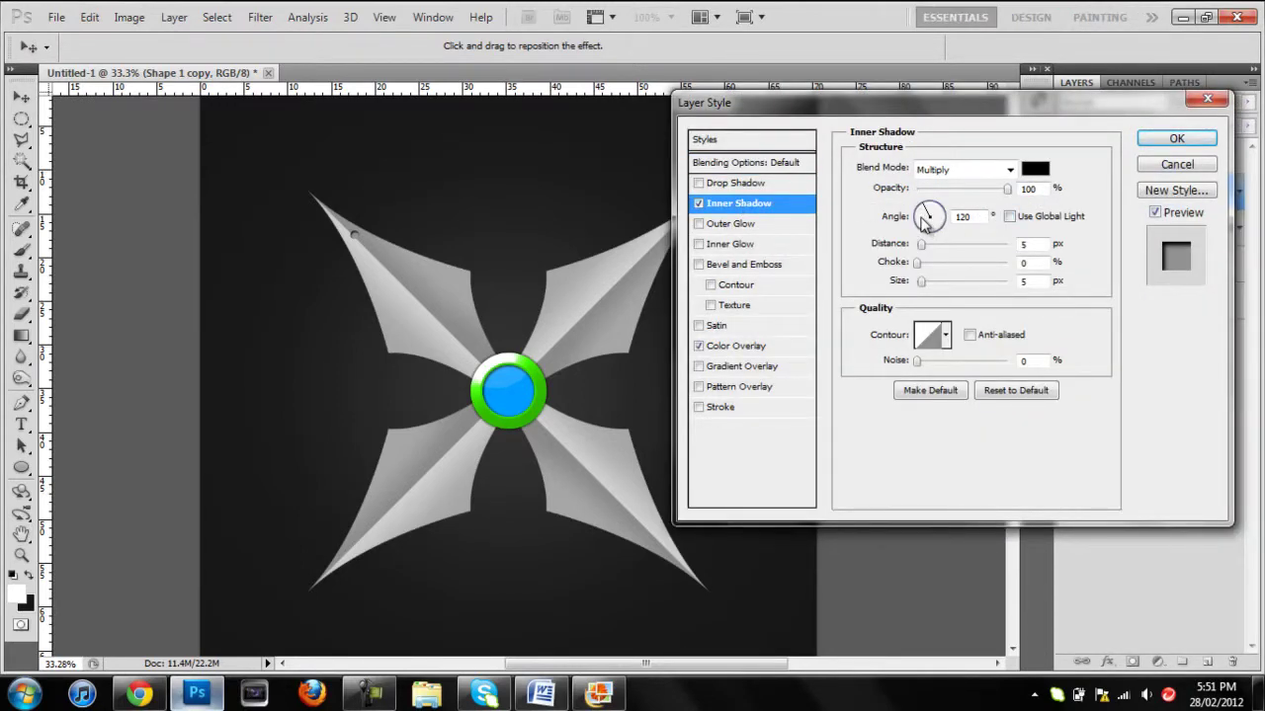
{"action": "left_click_drag", "start_coordinate": [922, 220], "coordinate": [922, 245]}
{"action": "left_click", "coordinate": [985, 219]}
{"action": "type", "text": "-"}
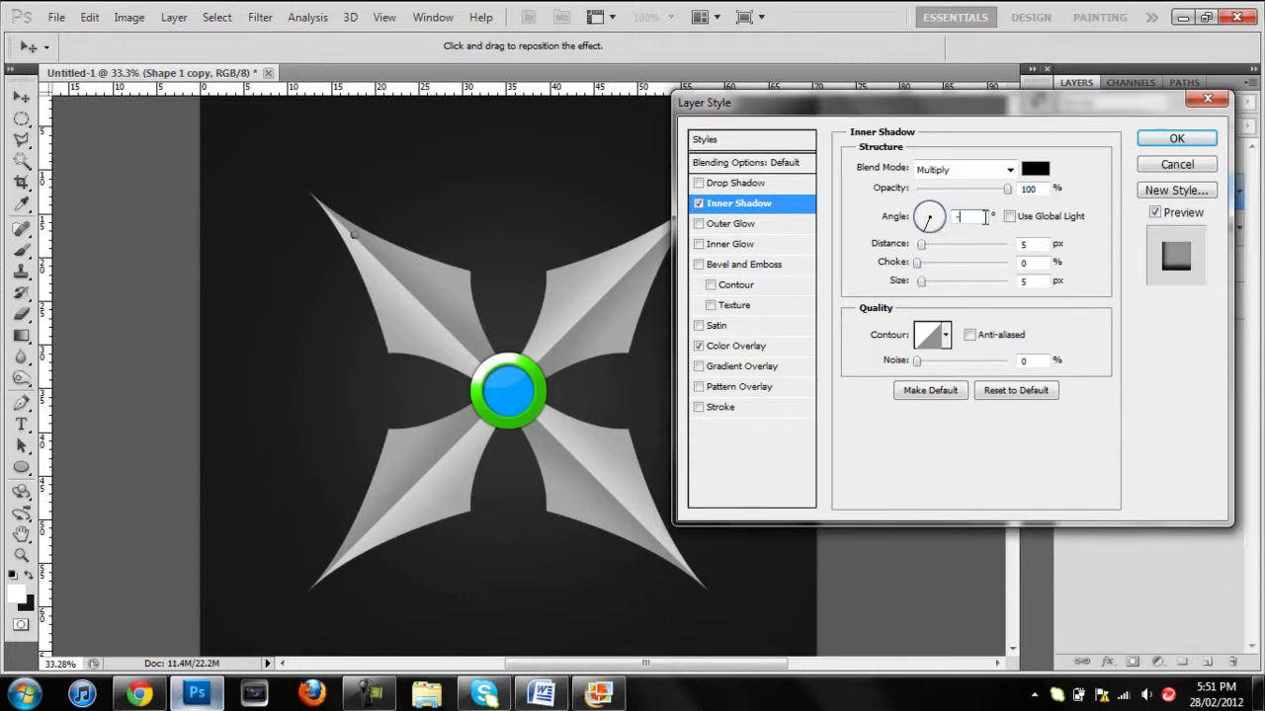
{"action": "type", "text": "120"}
{"action": "left_click", "coordinate": [1195, 142]}
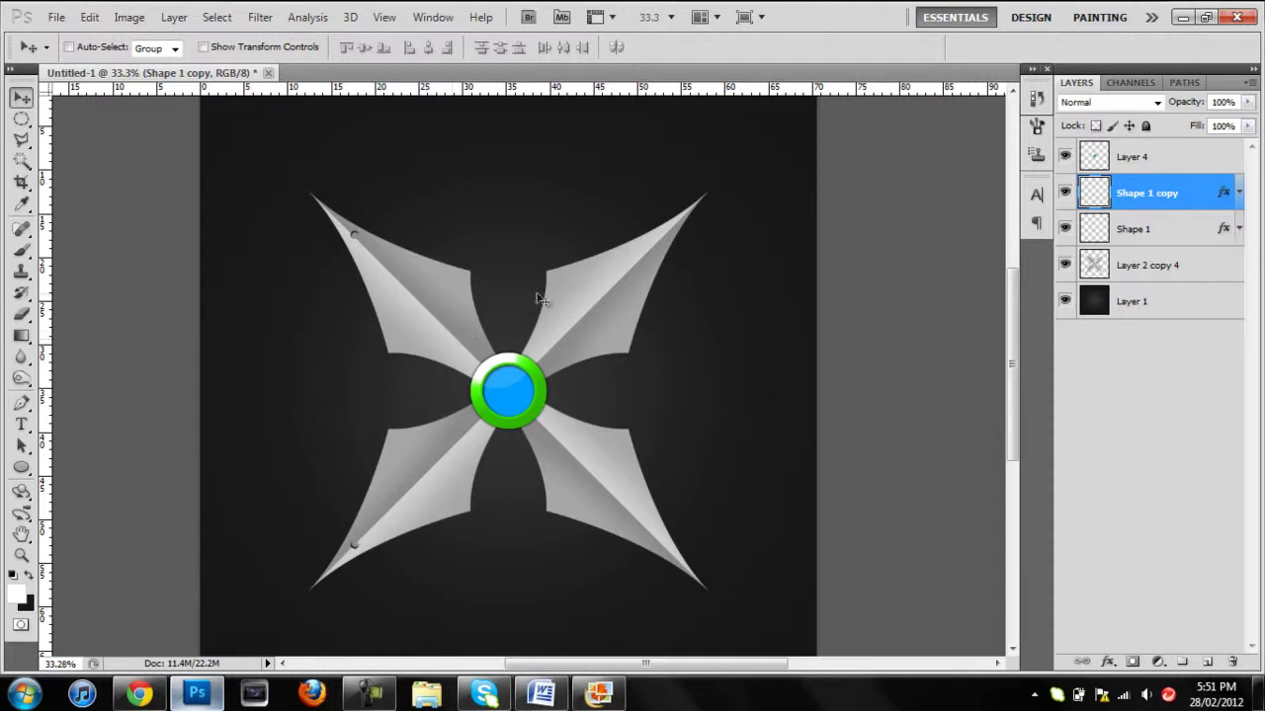
Merge the two dot layers into one.
{"action": "left_click", "coordinate": [1192, 232], "text": "shift"}
{"action": "key", "text": "ctrl+e"}
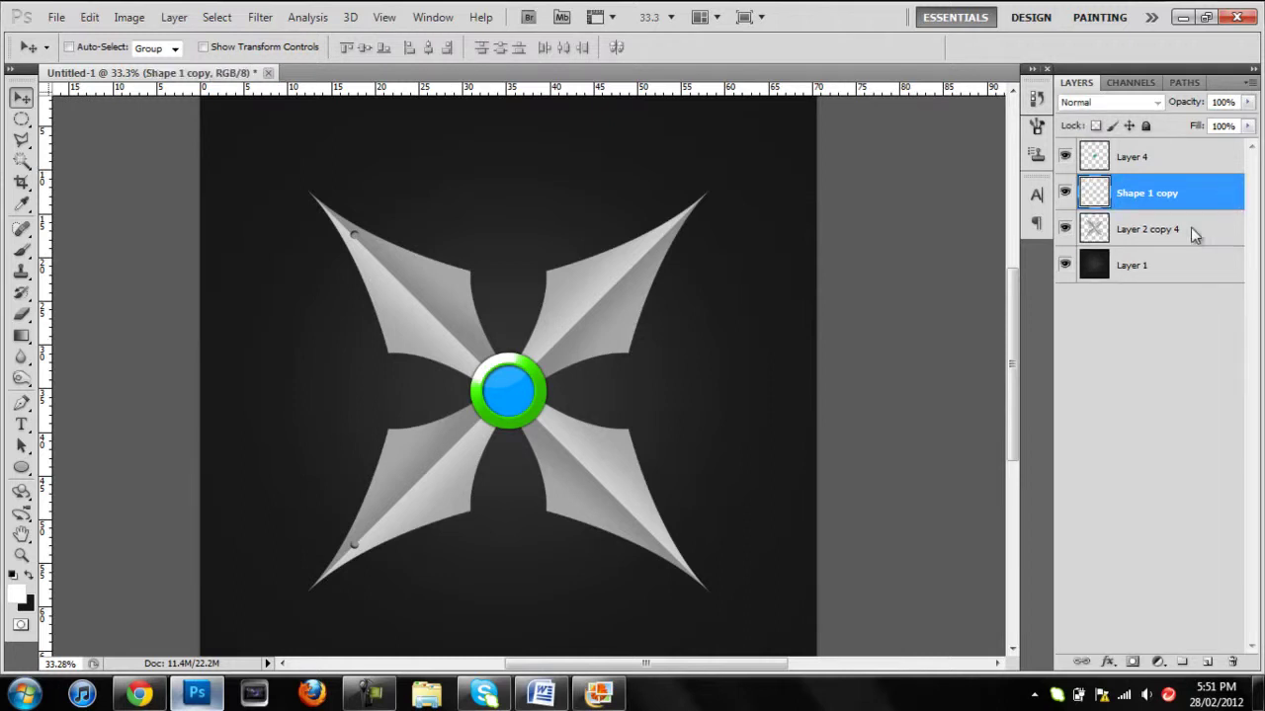
Flip the merged dots horizontally onto the right-hand blades at about X 1503 px, and duplicate their layer.
{"action": "key", "text": "ctrl+t"}
{"action": "right_click", "coordinate": [352, 346]}
{"action": "left_click", "coordinate": [405, 605]}
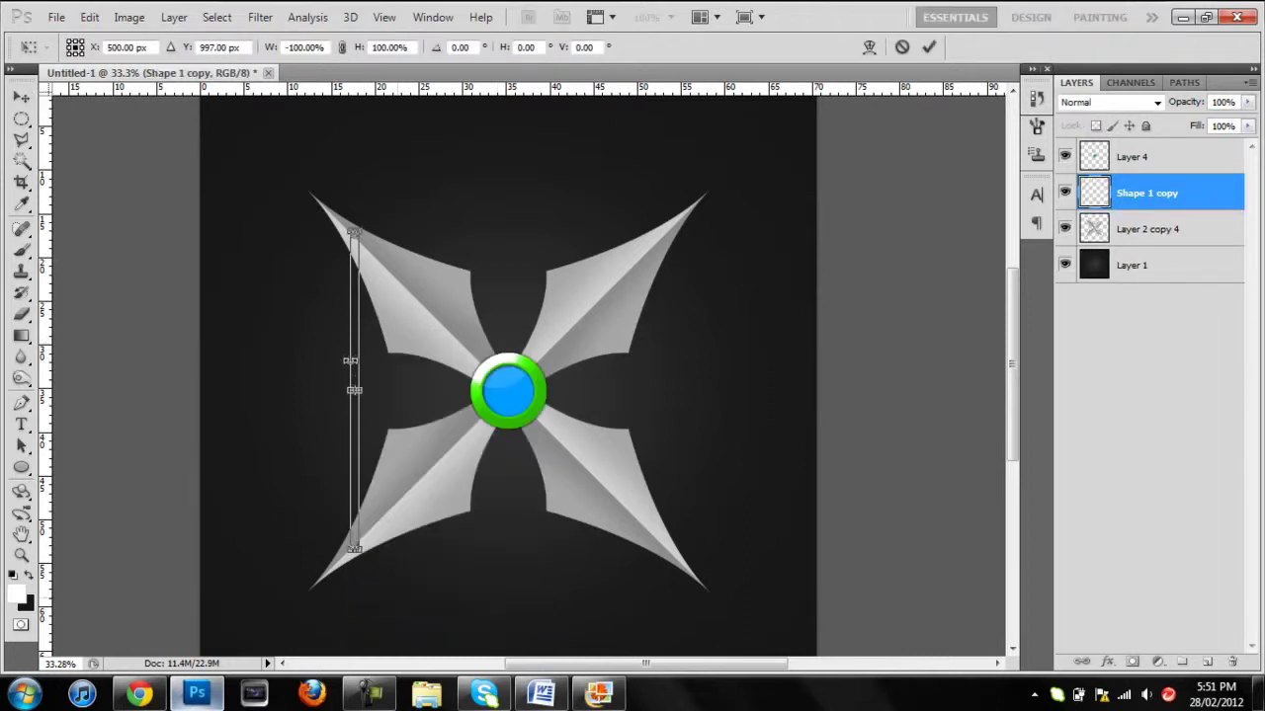
{"action": "left_click_drag", "start_coordinate": [353, 354], "coordinate": [663, 366]}
{"action": "left_click", "coordinate": [930, 47]}
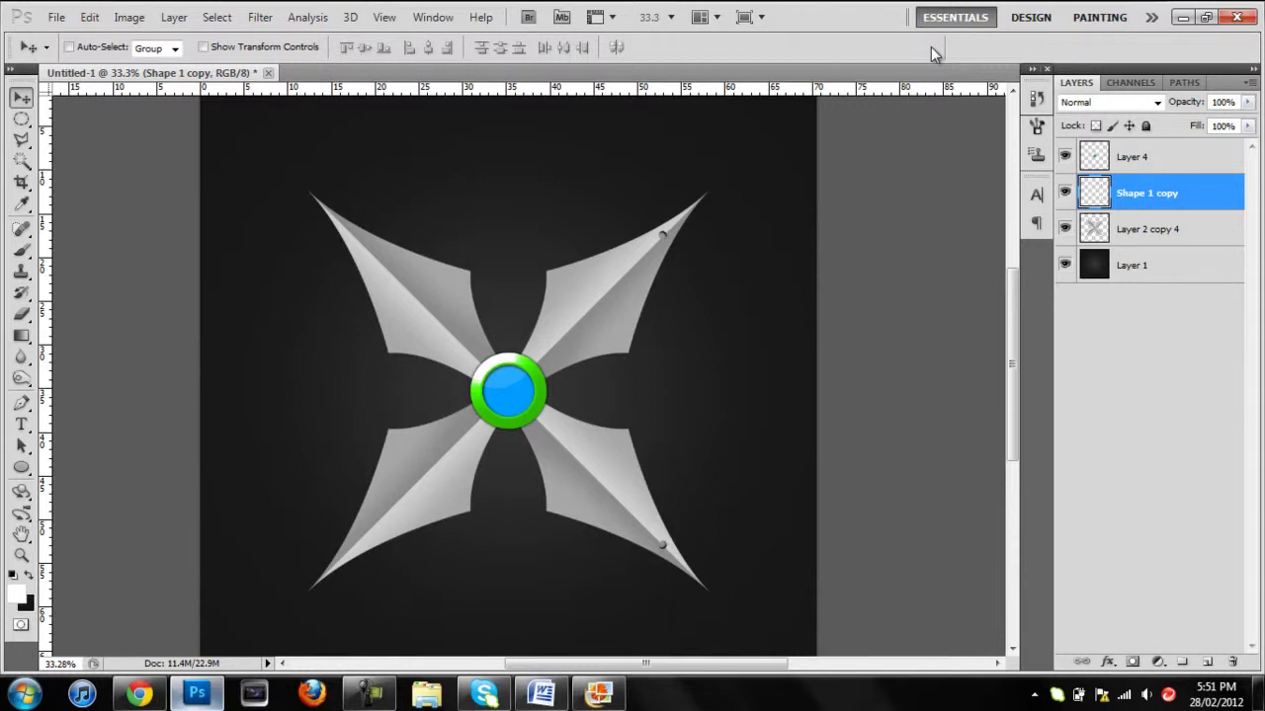
{"action": "key", "text": "ctrl+j"}
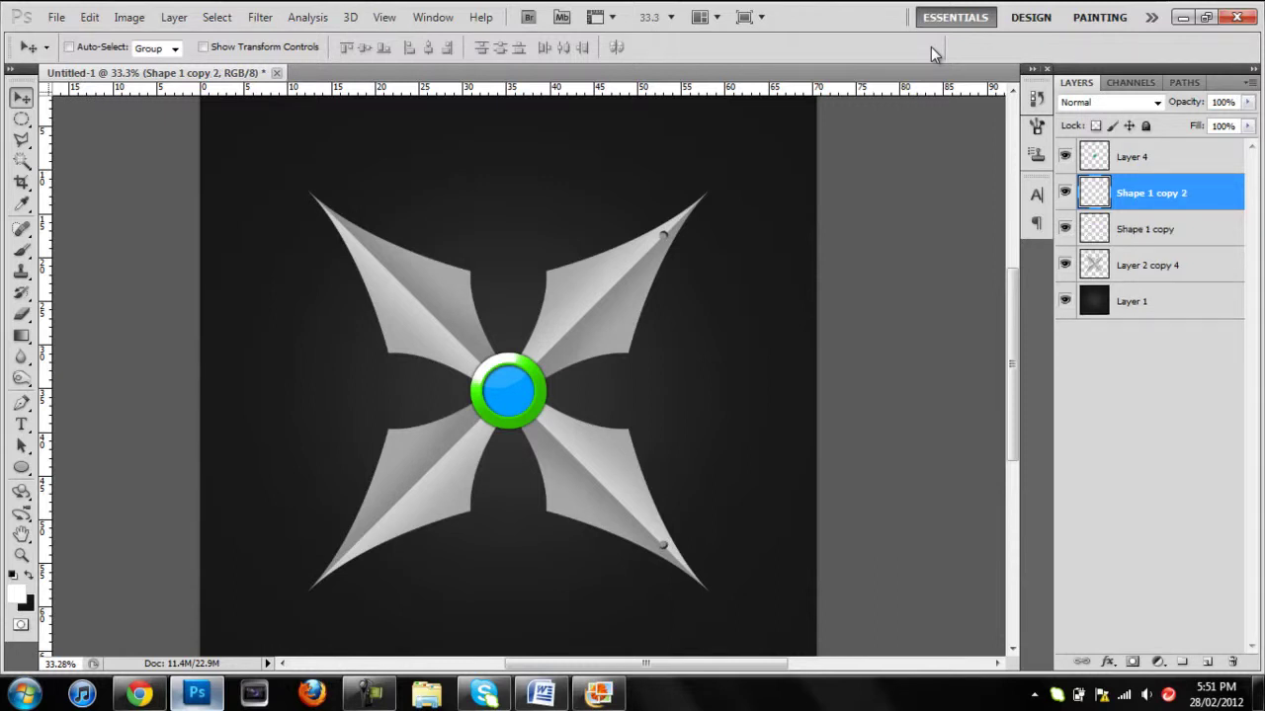
Try to flip the duplicated dot pair horizontally and move it across to the left-hand blades.
{"action": "key", "text": "ctrl+t"}
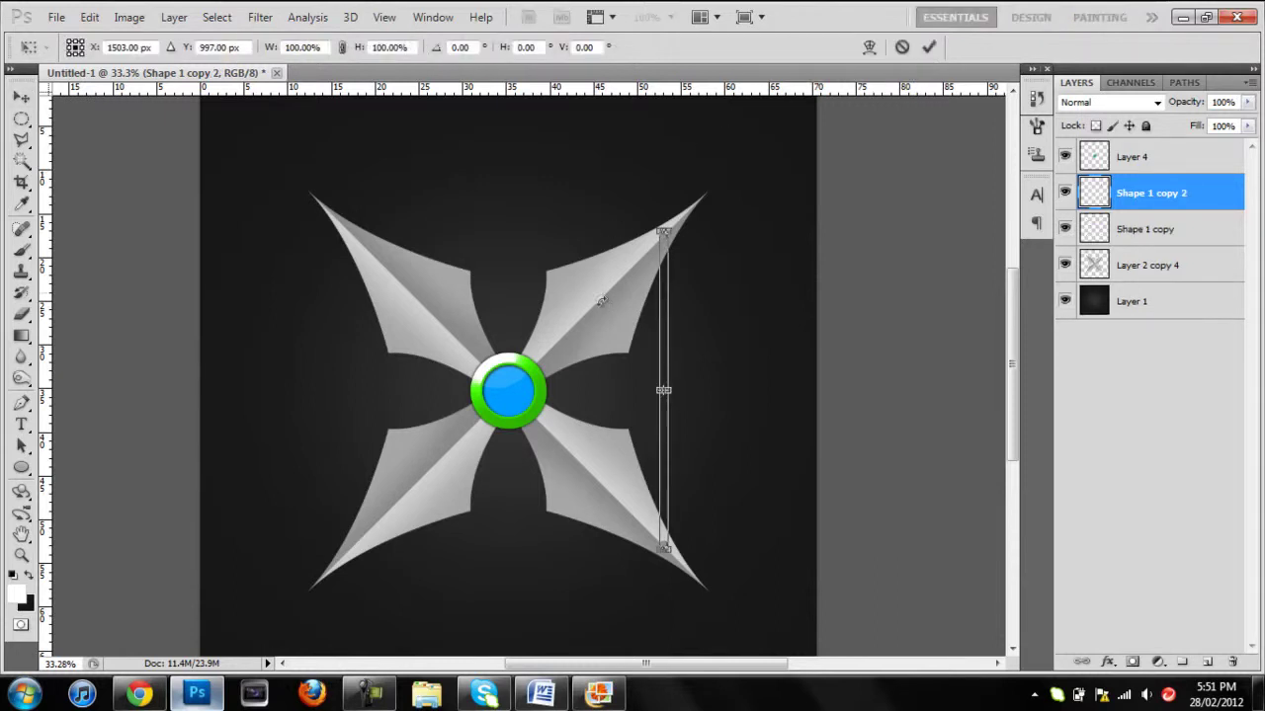
{"action": "right_click", "coordinate": [666, 307]}
{"action": "left_click", "coordinate": [762, 561]}
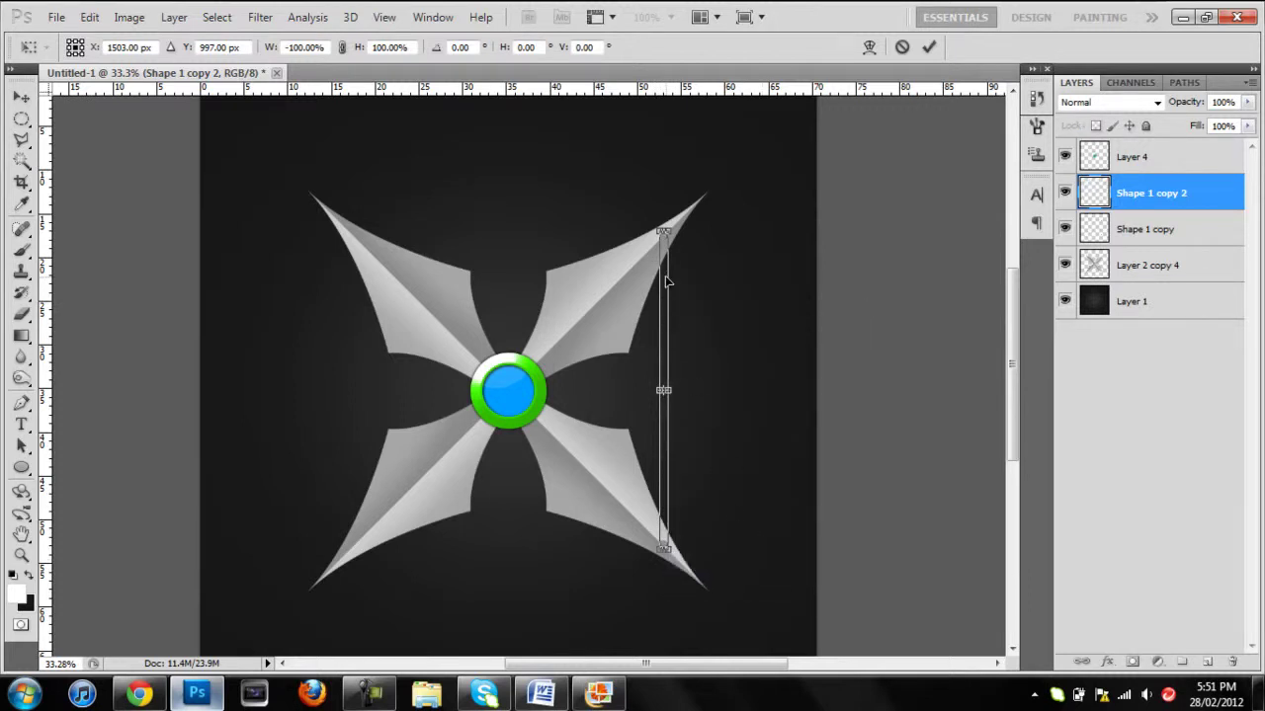
{"action": "left_click_drag", "start_coordinate": [662, 281], "coordinate": [370, 293]}
{"action": "left_click", "coordinate": [929, 46]}
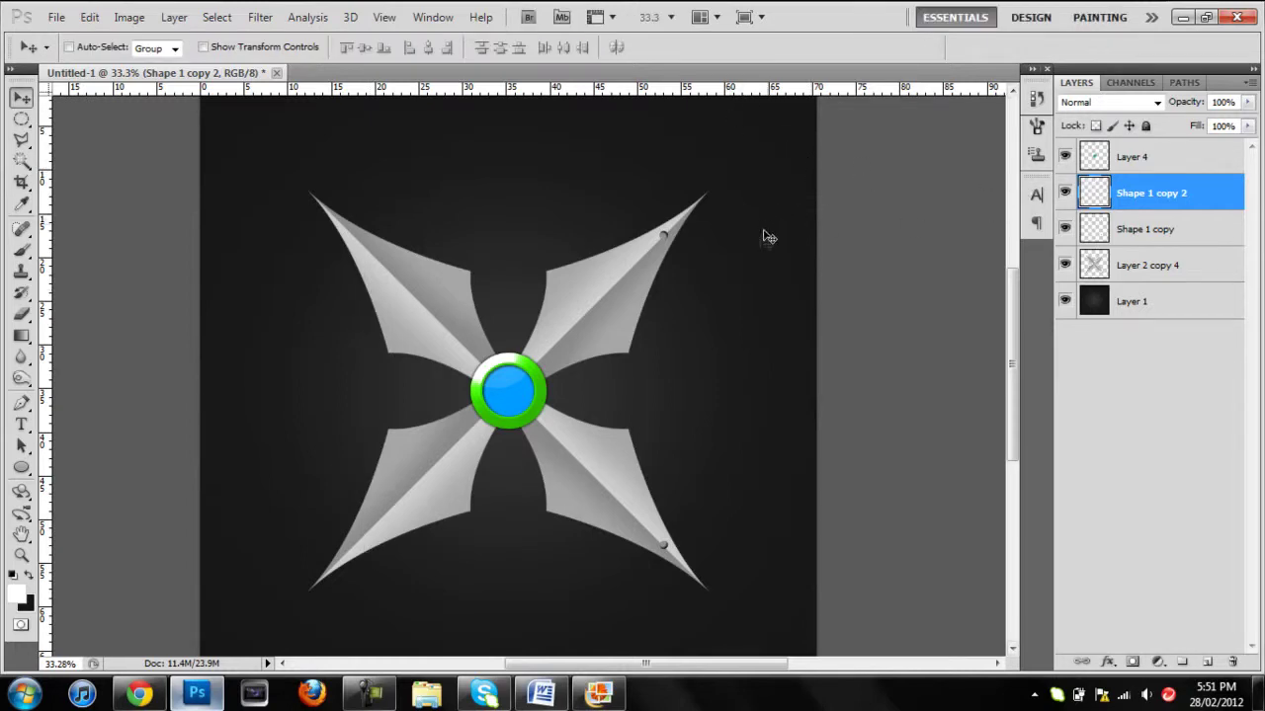
{"action": "left_click", "coordinate": [1065, 192]}
{"action": "left_click", "coordinate": [1065, 192]}
Flip the duplicated dot pair horizontally, move it onto the left-hand blades at about X 503 px, and merge all dots with the blades layer.
{"action": "key", "text": "ctrl+t"}
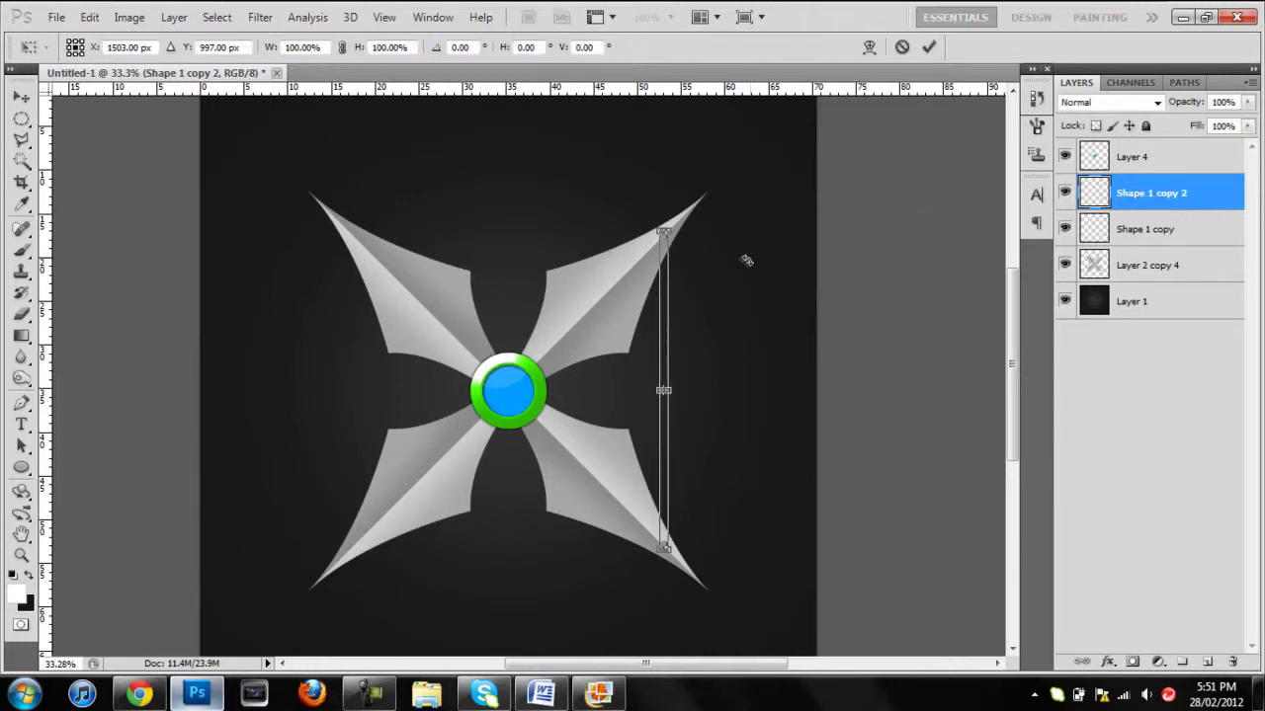
{"action": "right_click", "coordinate": [665, 297]}
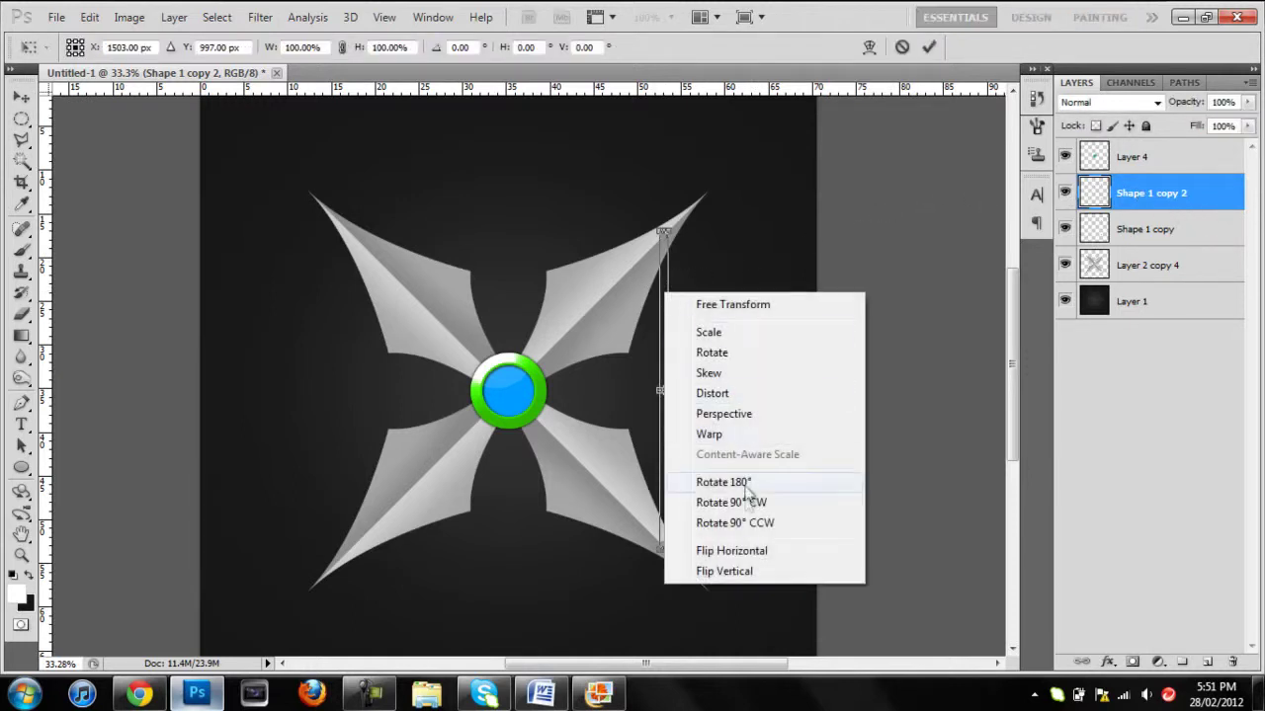
{"action": "left_click", "coordinate": [755, 551]}
{"action": "left_click_drag", "start_coordinate": [665, 338], "coordinate": [358, 352]}
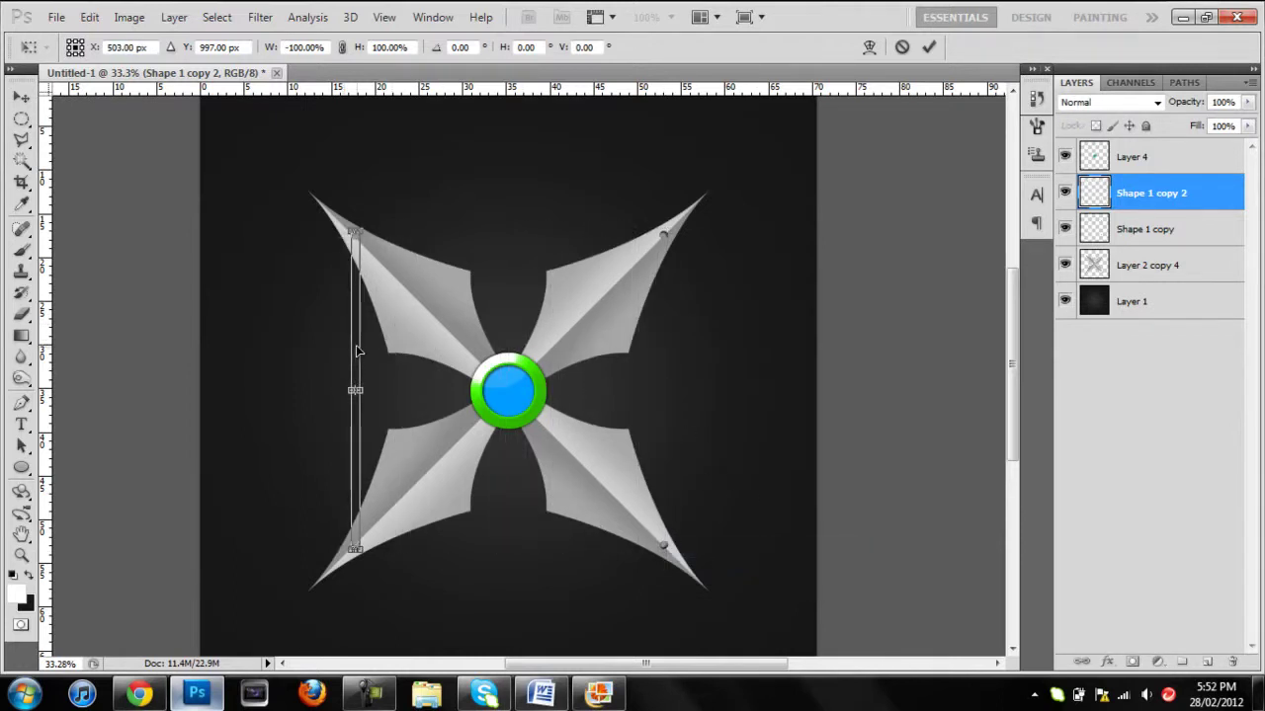
{"action": "left_click", "coordinate": [928, 46]}
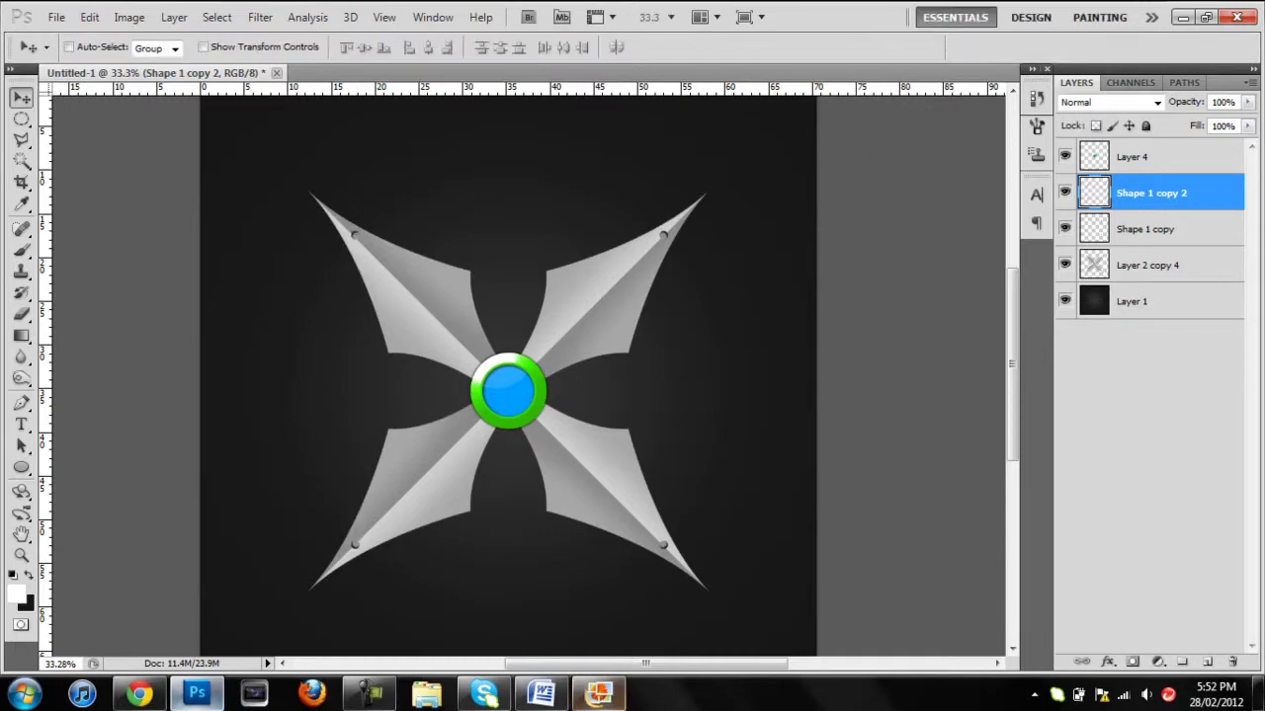
{"action": "left_click", "coordinate": [1180, 268], "text": "shift"}
{"action": "key", "text": "ctrl+e"}
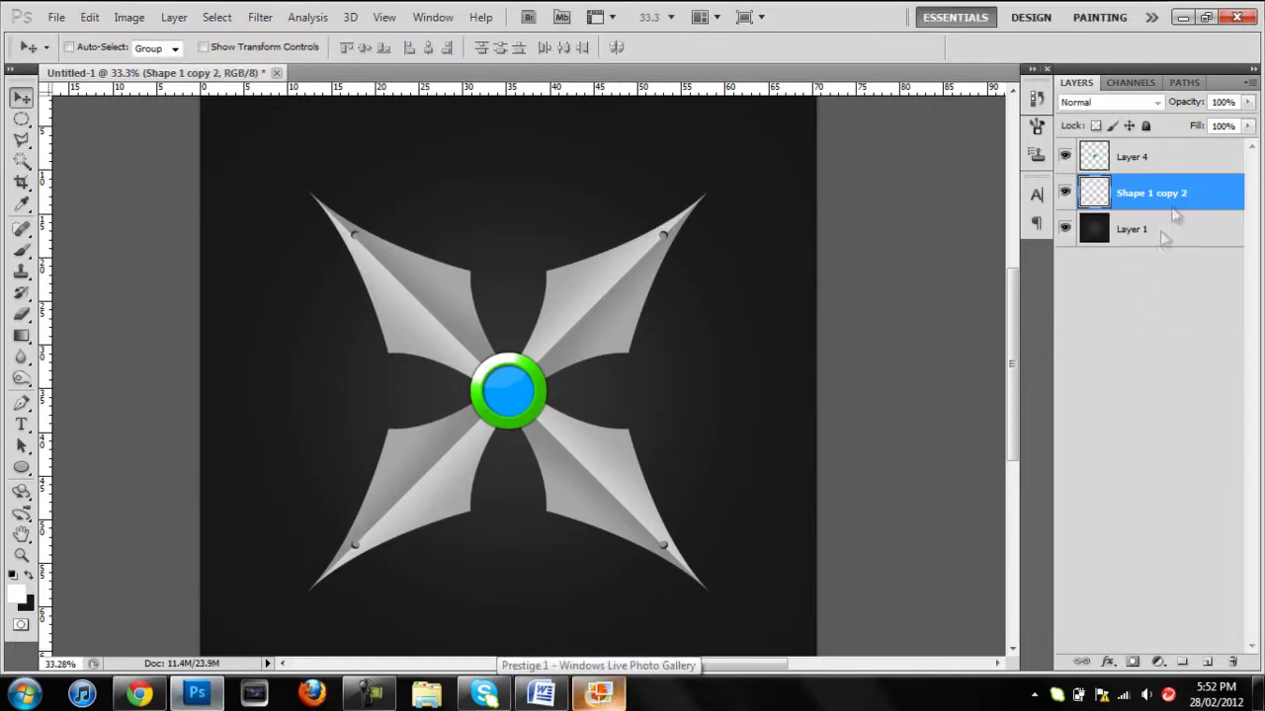
Add a Drop Shadow to the blades with 100% opacity, 0 px distance, 10% spread and 21 px size.
{"action": "double_click", "coordinate": [1220, 198]}
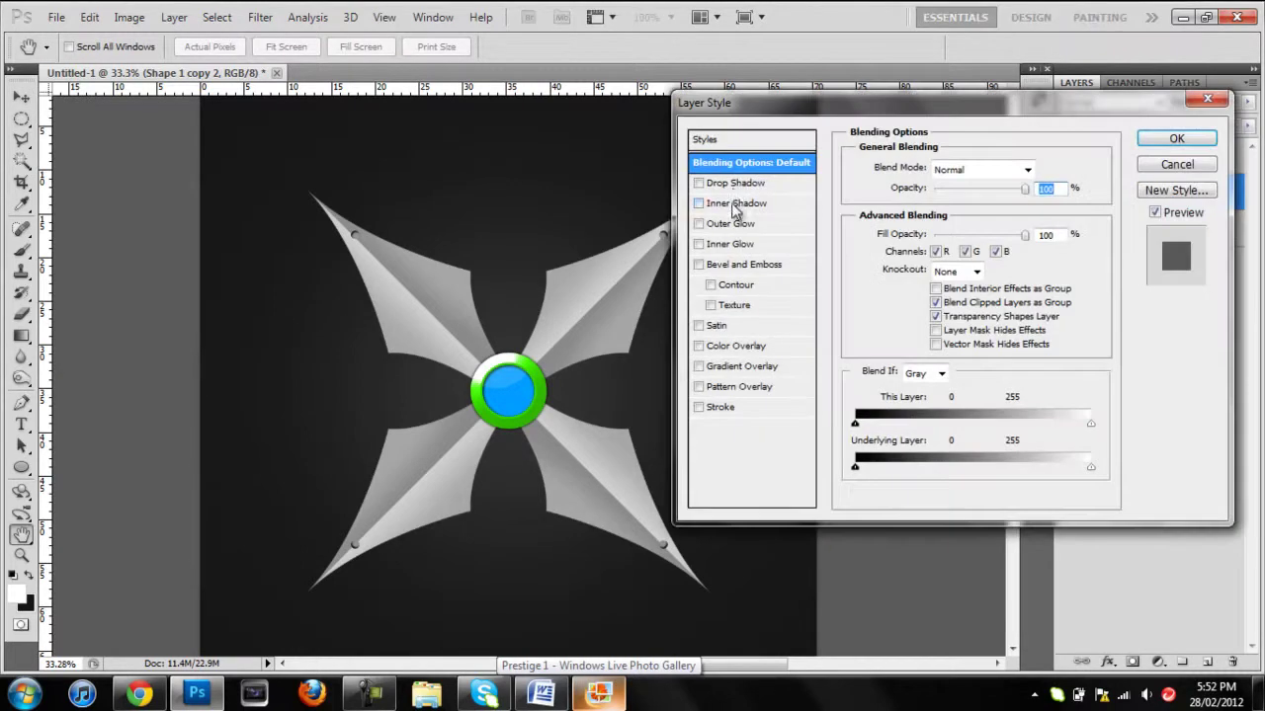
{"action": "left_click", "coordinate": [736, 183]}
{"action": "left_click_drag", "start_coordinate": [984, 188], "coordinate": [1010, 189]}
{"action": "left_click_drag", "start_coordinate": [921, 244], "coordinate": [929, 283]}
{"action": "left_click", "coordinate": [920, 263]}
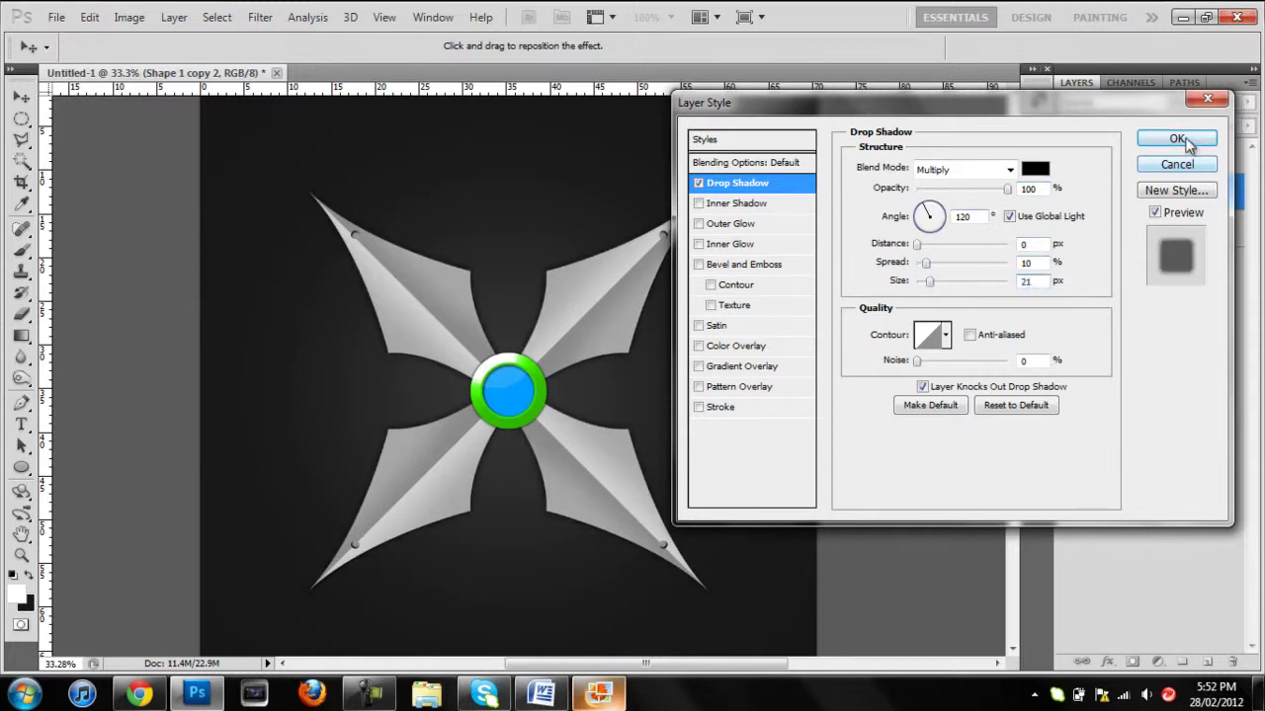
{"action": "left_click", "coordinate": [1176, 138]}
Check the reference image in Windows Live Photo Gallery, return to Photoshop, and merge the centre-piece layer with the blades layer.
{"action": "left_click", "coordinate": [597, 695]}
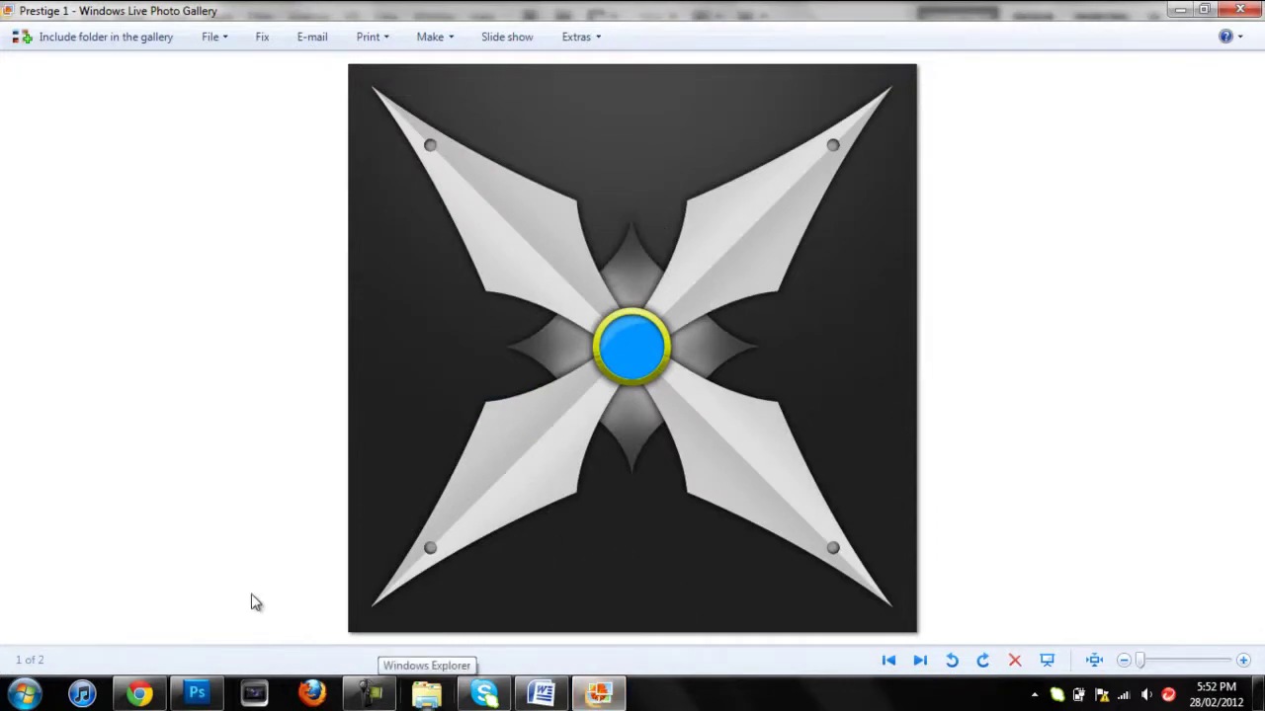
{"action": "left_click", "coordinate": [197, 695]}
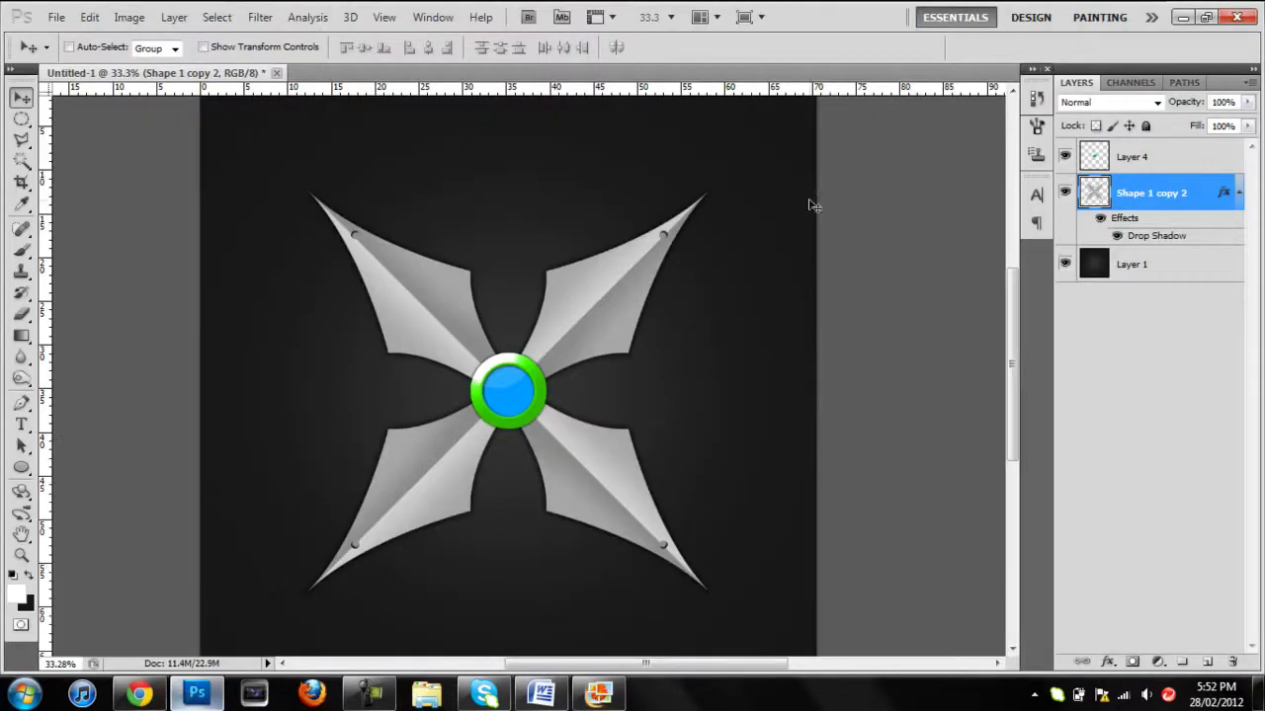
{"action": "scroll", "coordinate": [605, 273], "scroll_direction": "down", "scroll_amount": 2}
{"action": "scroll", "coordinate": [603, 270], "scroll_direction": "up", "scroll_amount": 1}
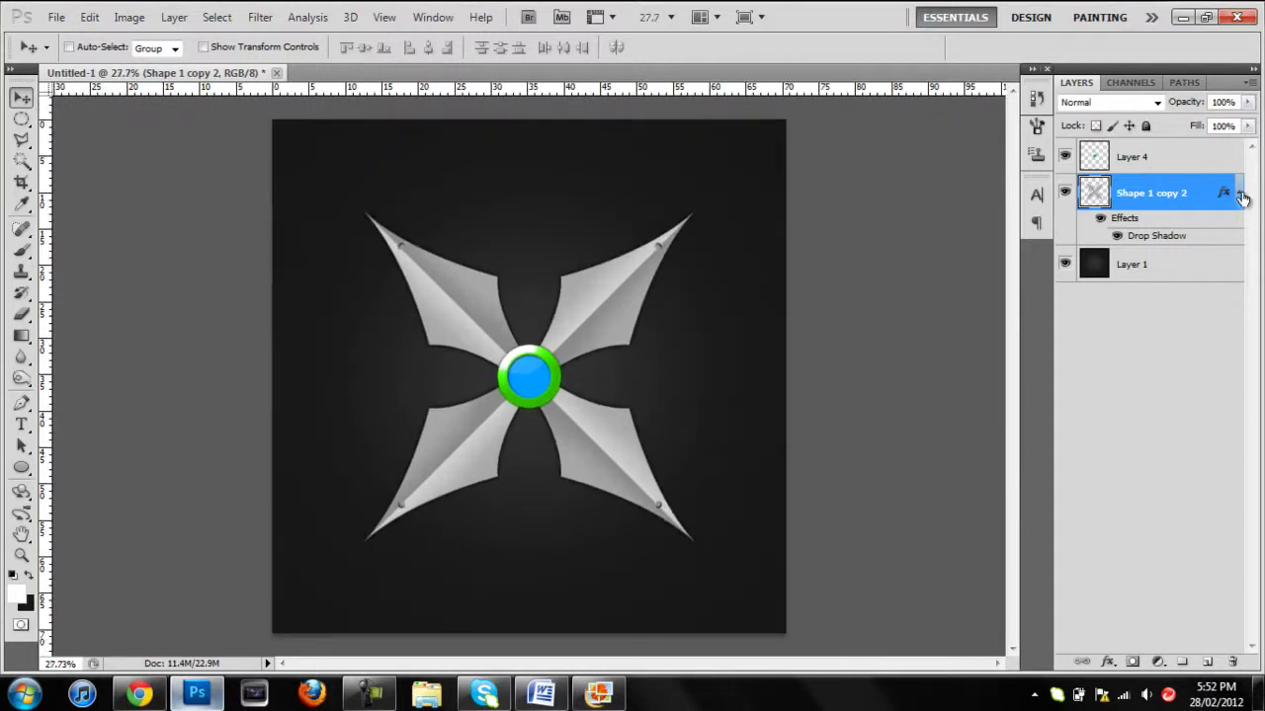
{"action": "left_click", "coordinate": [1241, 199]}
{"action": "left_click", "coordinate": [1191, 156]}
{"action": "left_click", "coordinate": [1184, 194], "text": "shift"}
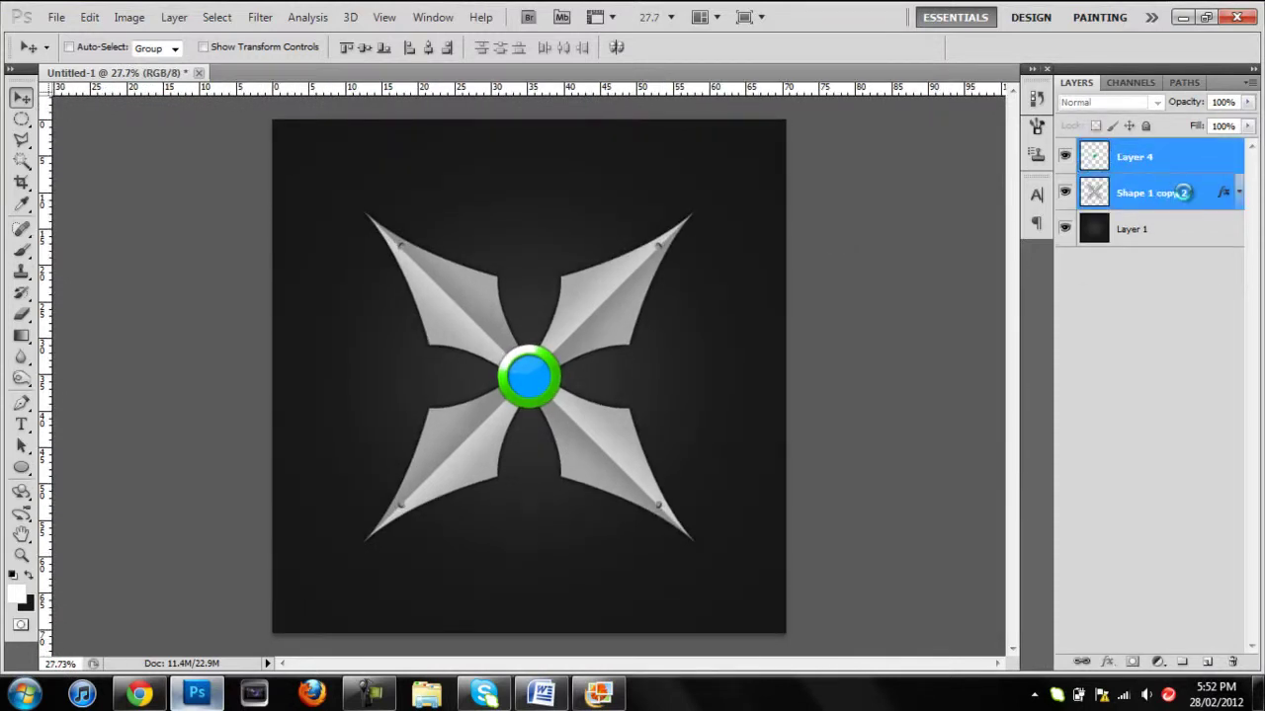
{"action": "key", "text": "ctrl+e"}
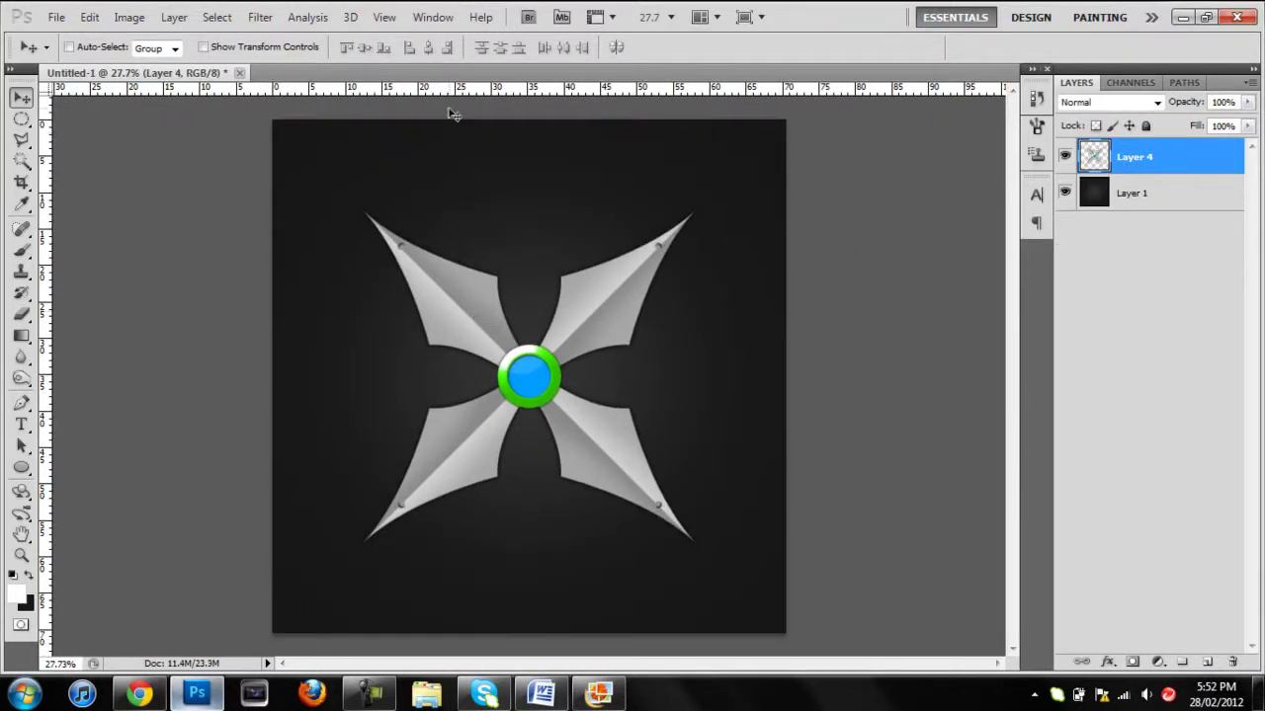
Place horizontal and vertical guides through the shuriken's centre and draw a thin triangular path rising along the vertical guide between the upper blades.
{"action": "left_click_drag", "start_coordinate": [447, 93], "coordinate": [425, 377]}
{"action": "left_click_drag", "start_coordinate": [42, 237], "coordinate": [531, 271]}
{"action": "key", "text": "p"}
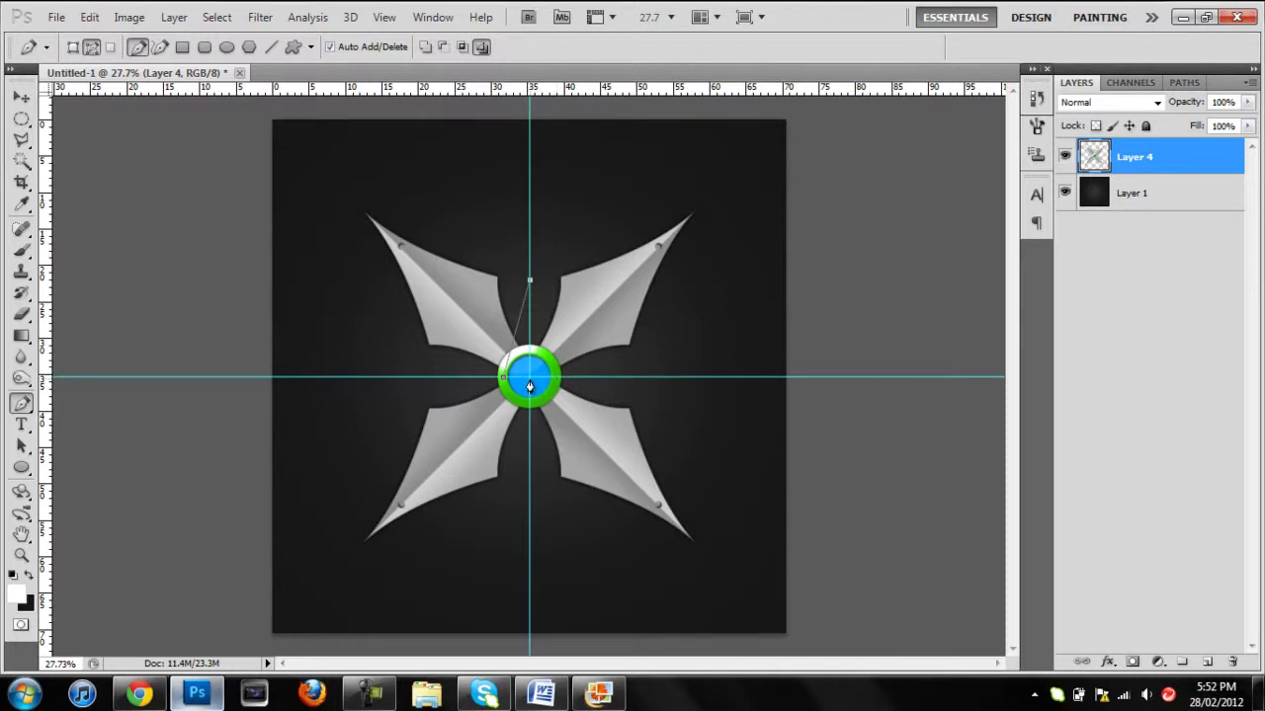
{"action": "right_click", "coordinate": [516, 357]}
Fill the triangular path with dark grey #545454 on a new layer.
{"action": "left_click", "coordinate": [1209, 665]}
{"action": "left_click", "coordinate": [1209, 665]}
{"action": "right_click", "coordinate": [515, 376]}
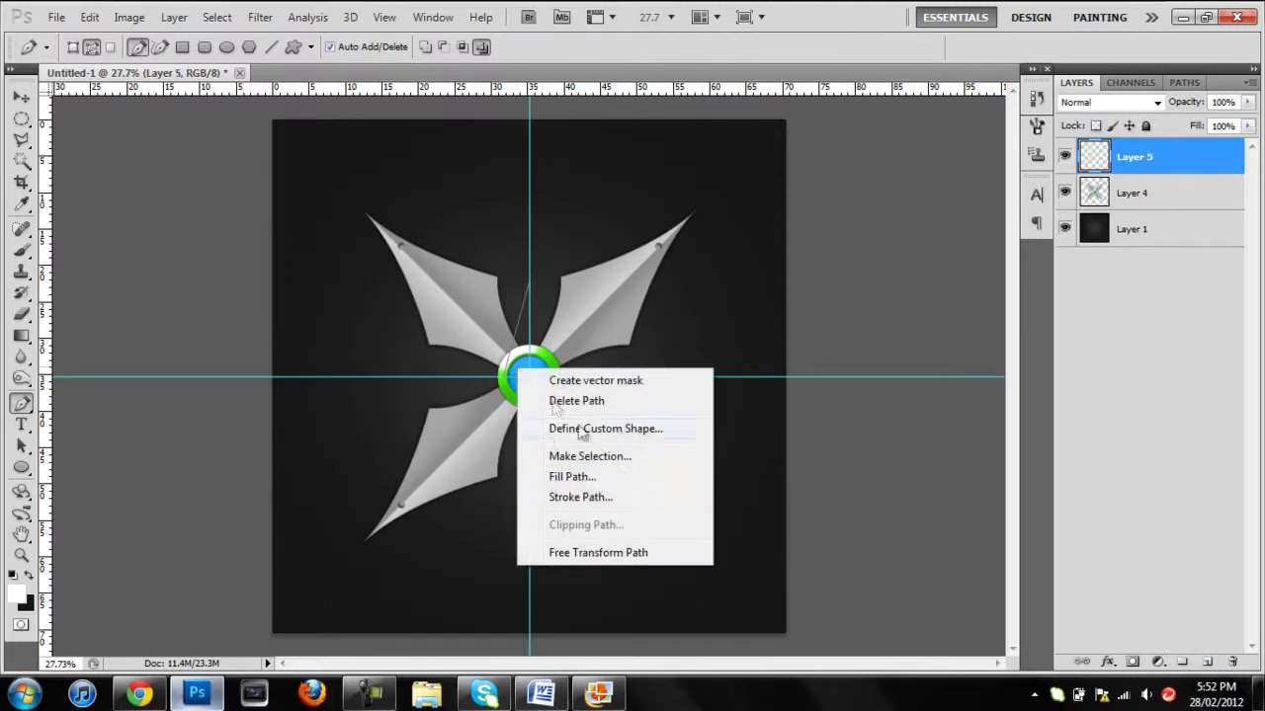
{"action": "left_click", "coordinate": [588, 477]}
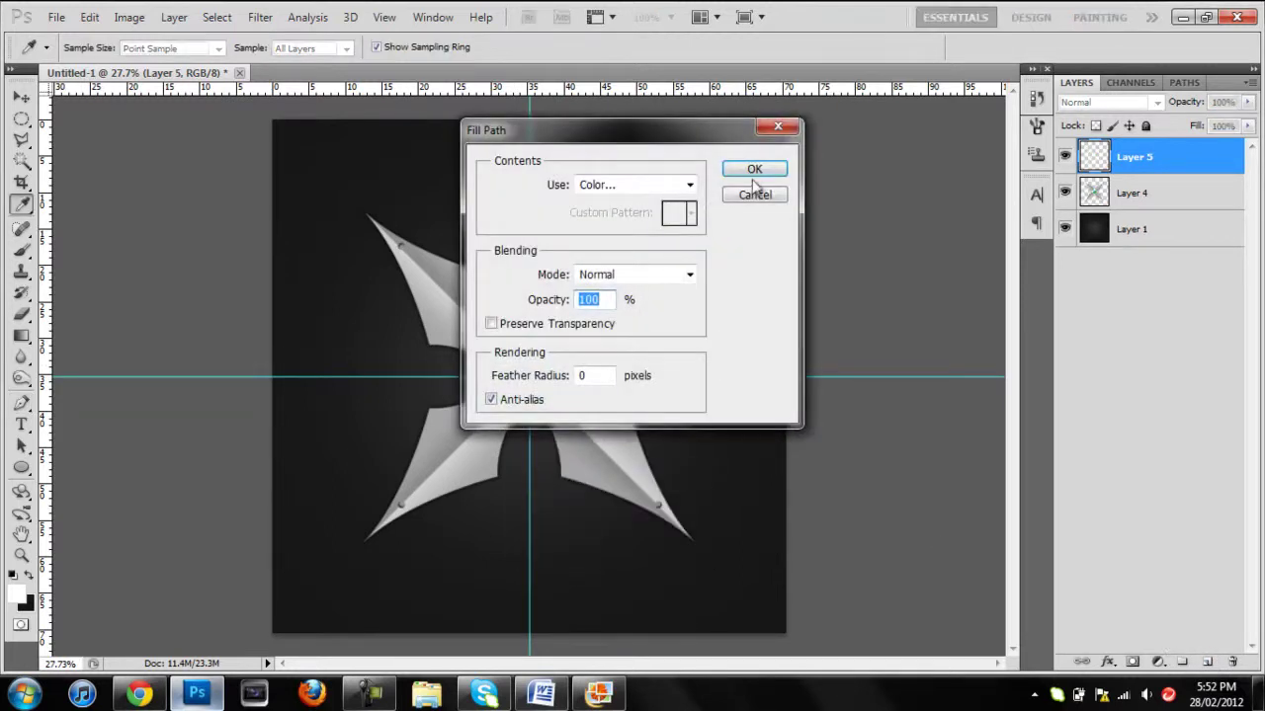
{"action": "left_click", "coordinate": [688, 185]}
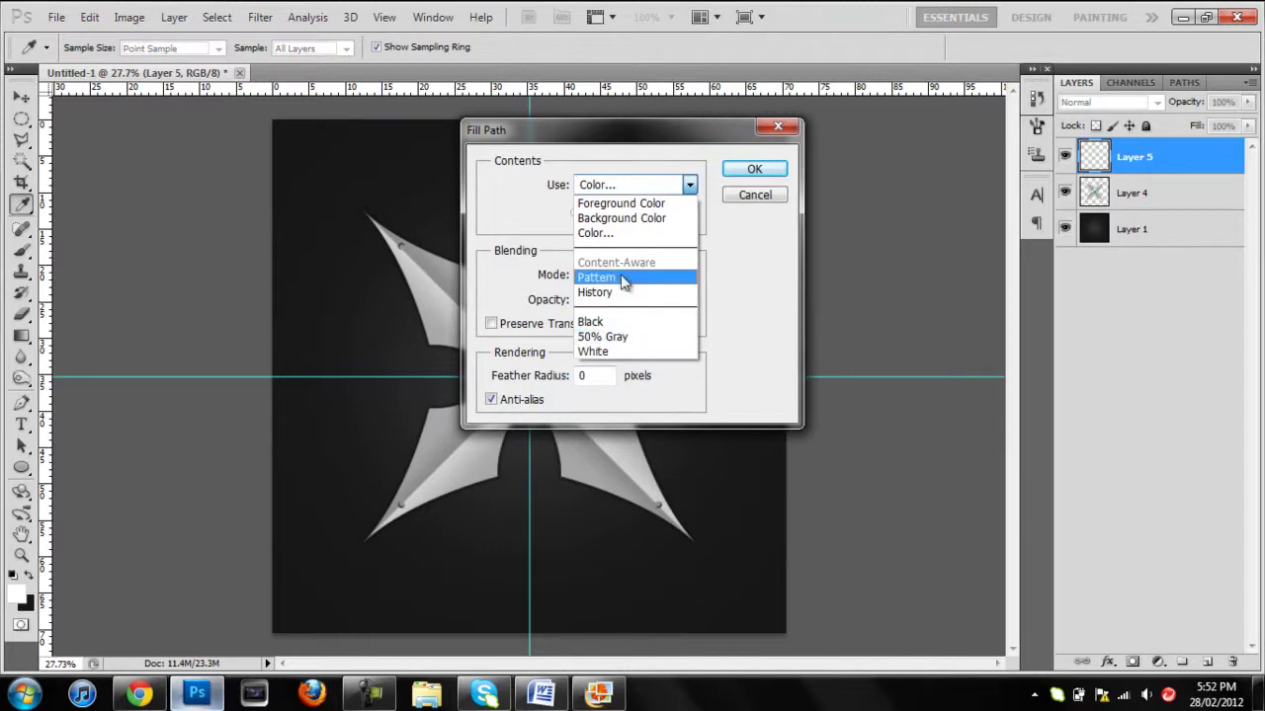
{"action": "left_click", "coordinate": [623, 234]}
{"action": "left_click_drag", "start_coordinate": [849, 284], "coordinate": [780, 306]}
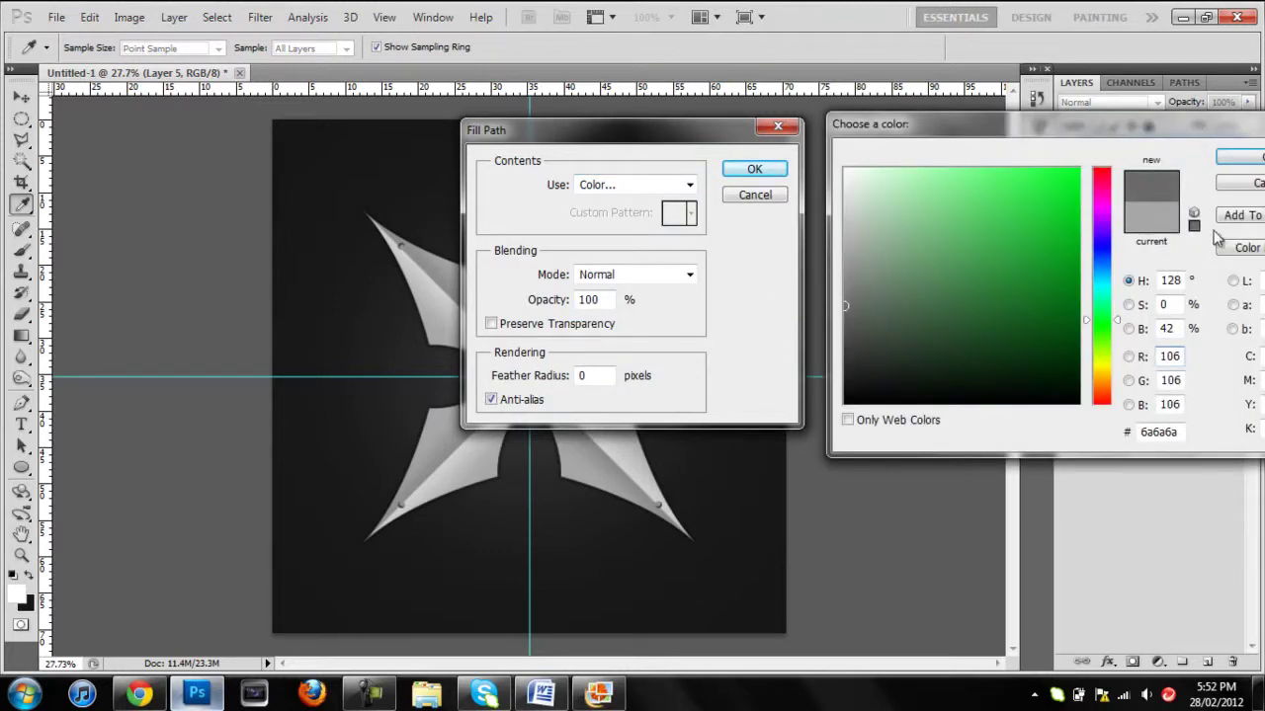
{"action": "mouse_move", "coordinate": [879, 179]}
{"action": "left_mouse_down"}
{"action": "mouse_move", "coordinate": [811, 145]}
{"action": "mouse_move", "coordinate": [759, 459]}
{"action": "left_mouse_up"}
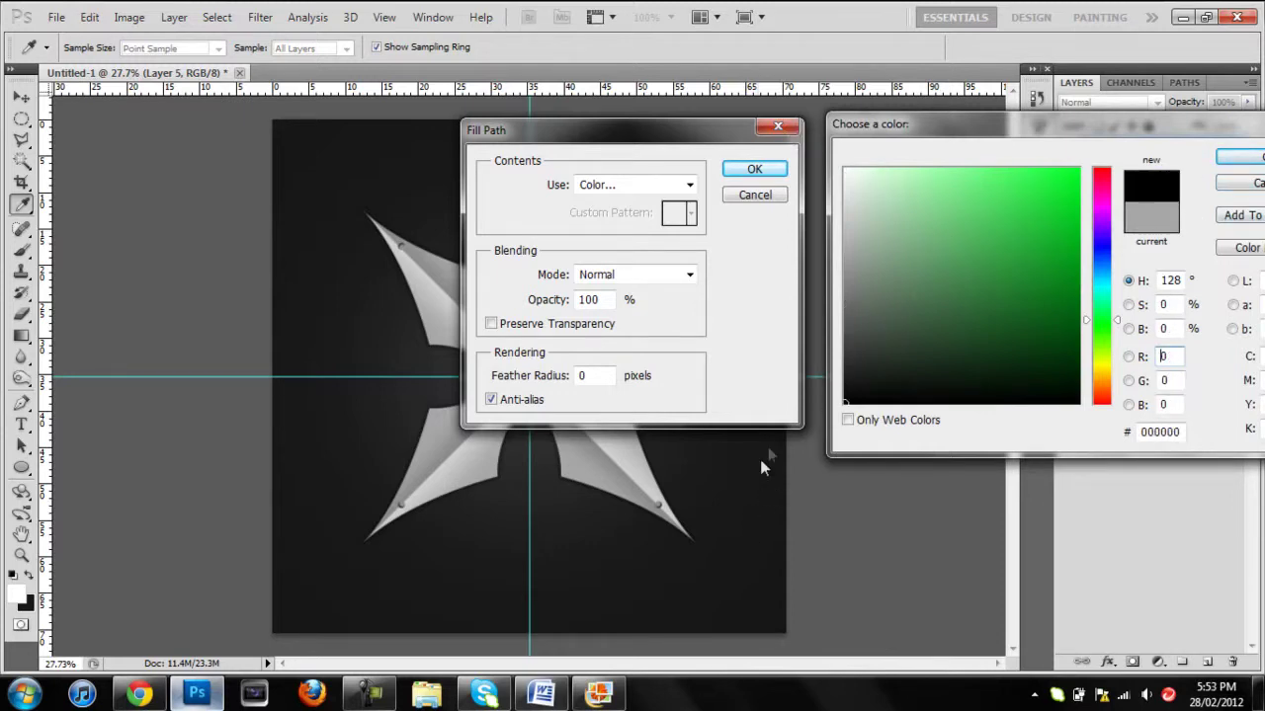
{"action": "mouse_move", "coordinate": [898, 231]}
{"action": "left_mouse_down"}
{"action": "mouse_move", "coordinate": [768, 286]}
{"action": "mouse_move", "coordinate": [753, 331]}
{"action": "mouse_move", "coordinate": [900, 310]}
{"action": "mouse_move", "coordinate": [816, 319]}
{"action": "left_mouse_up"}
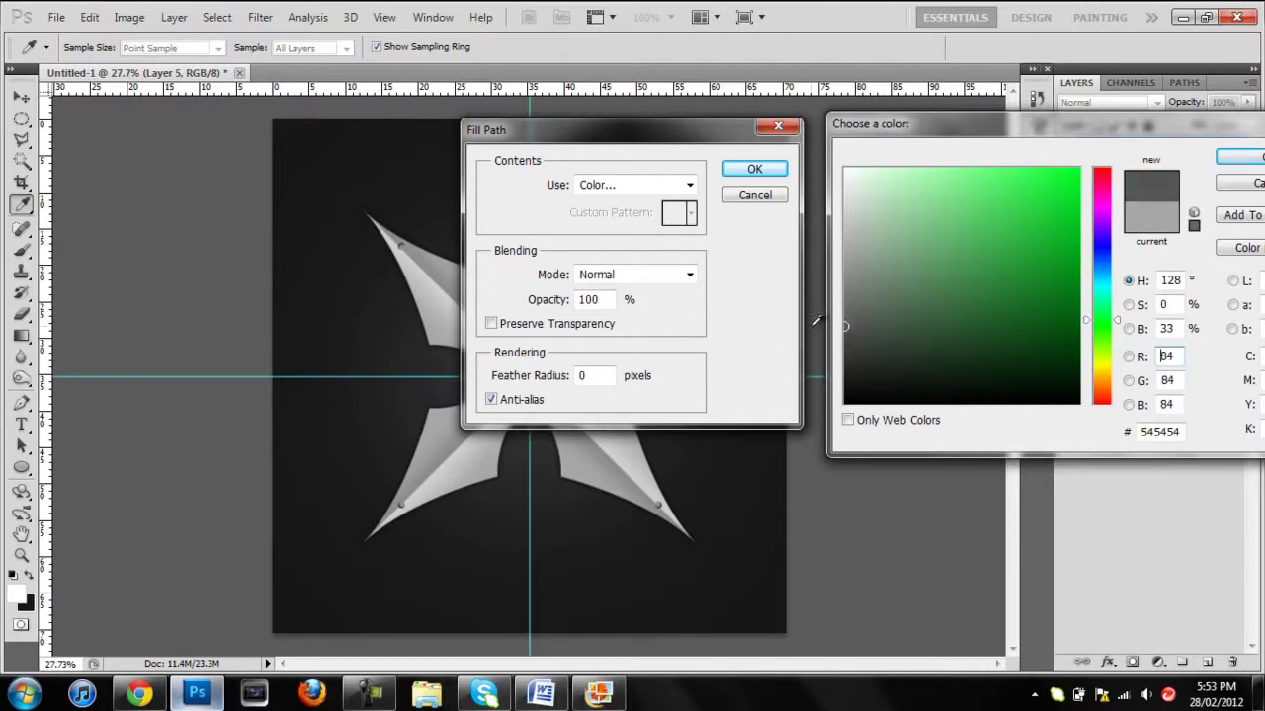
{"action": "left_click", "coordinate": [1241, 158]}
{"action": "left_click", "coordinate": [755, 169]}
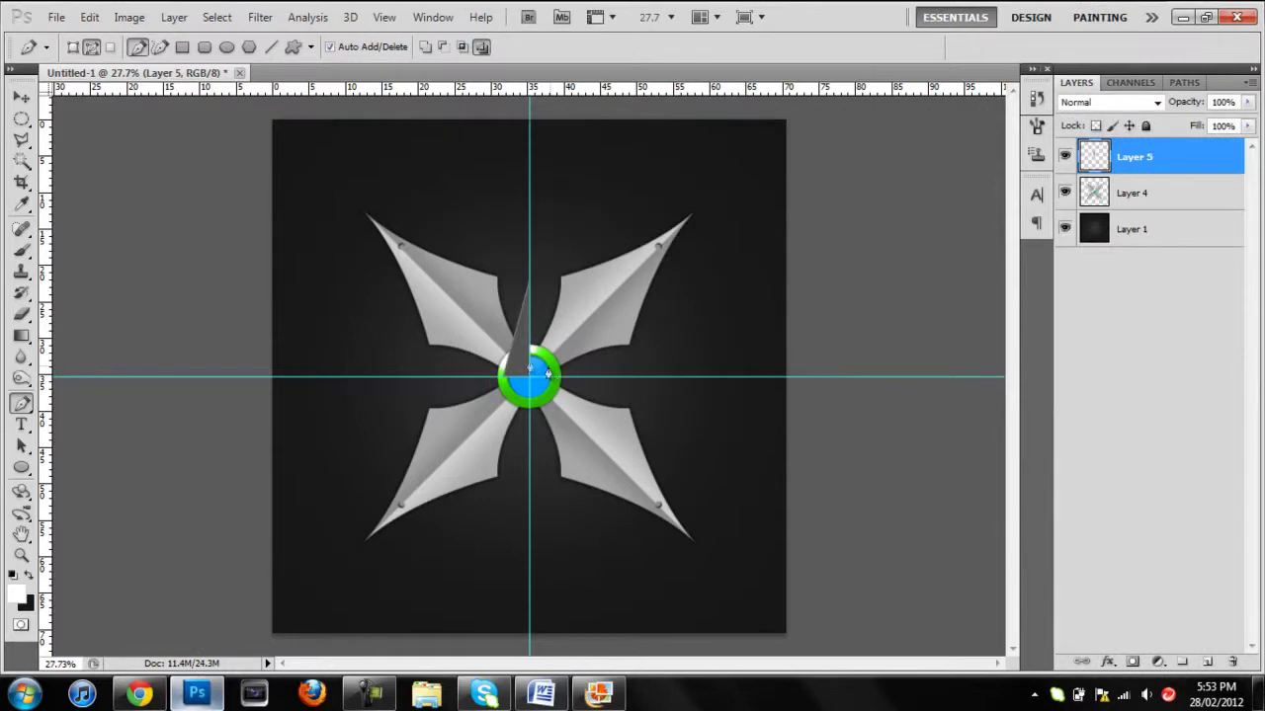
Delete the triangular path and move the grey triangle's layer beneath the shuriken layer.
{"action": "right_click", "coordinate": [583, 351]}
{"action": "left_click", "coordinate": [632, 382]}
{"action": "left_click_drag", "start_coordinate": [1195, 168], "coordinate": [1196, 197]}
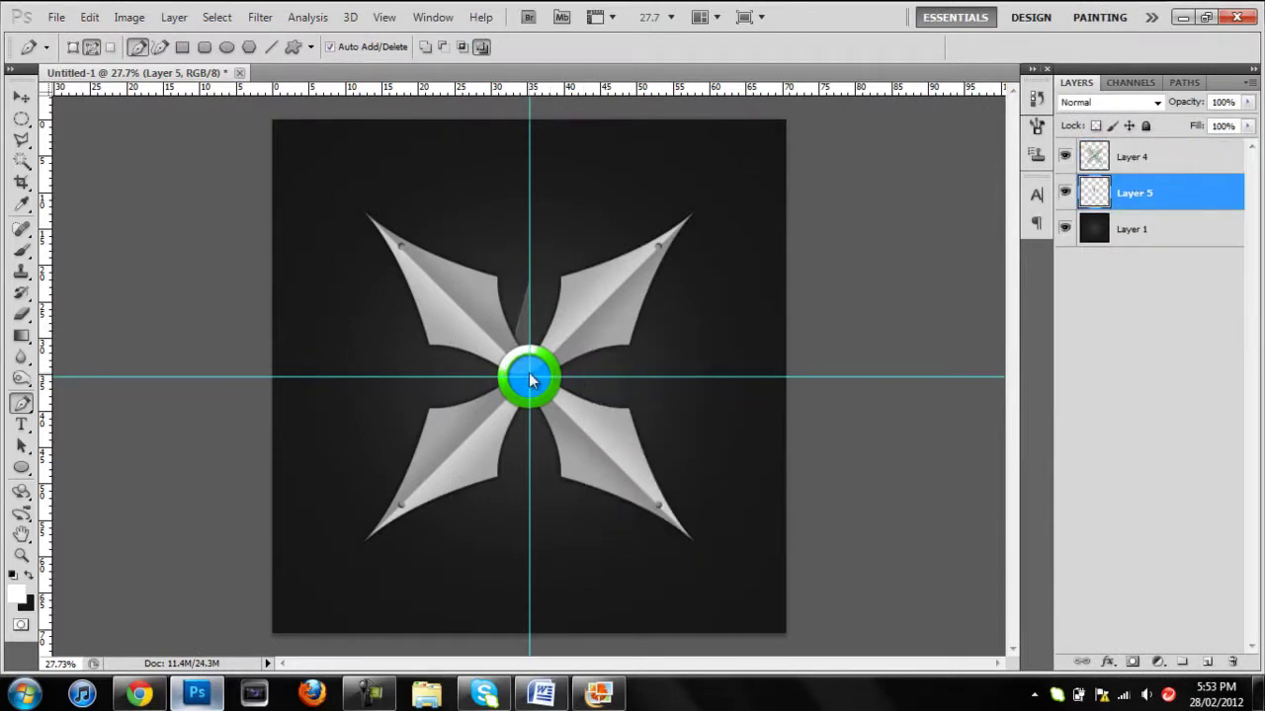
Duplicate the grey triangle, flip the copy horizontally, and align it against the vertical guide at about X 1052 px.
{"action": "key", "text": "ctrl+j"}
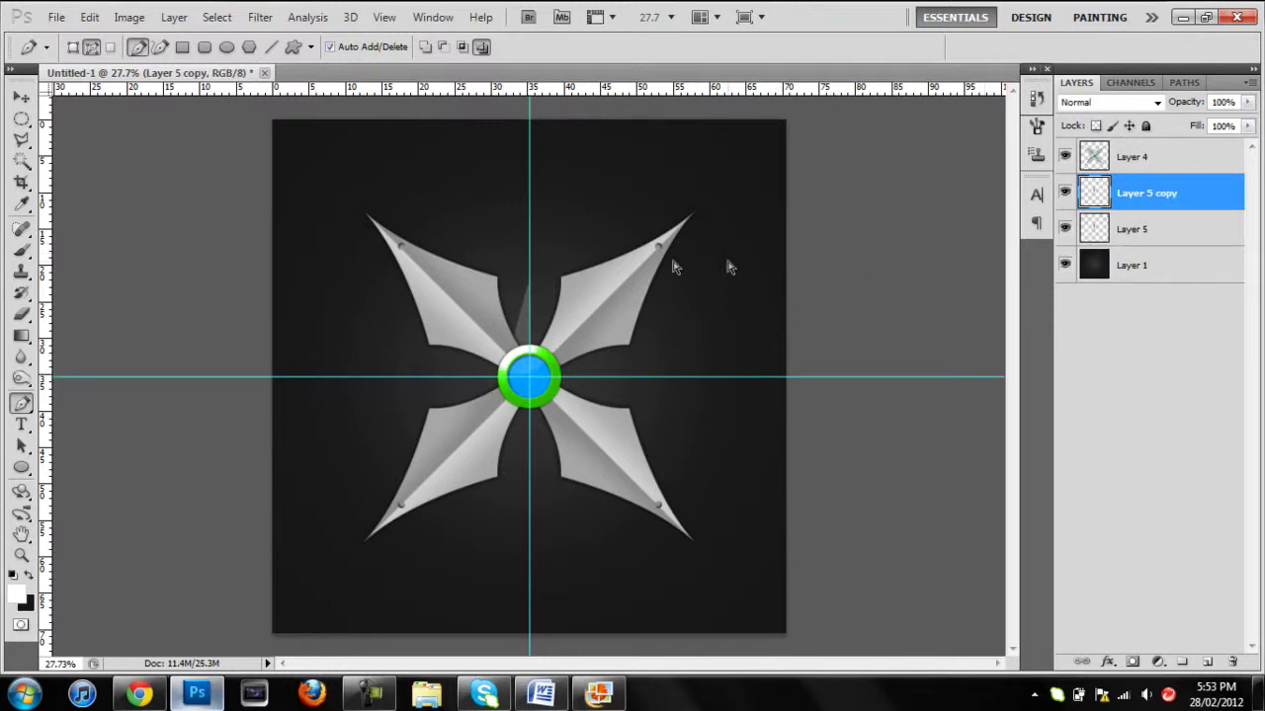
{"action": "key", "text": "ctrl+t"}
{"action": "right_click", "coordinate": [518, 314]}
{"action": "left_click", "coordinate": [597, 570]}
{"action": "left_click_drag", "start_coordinate": [512, 303], "coordinate": [539, 311]}
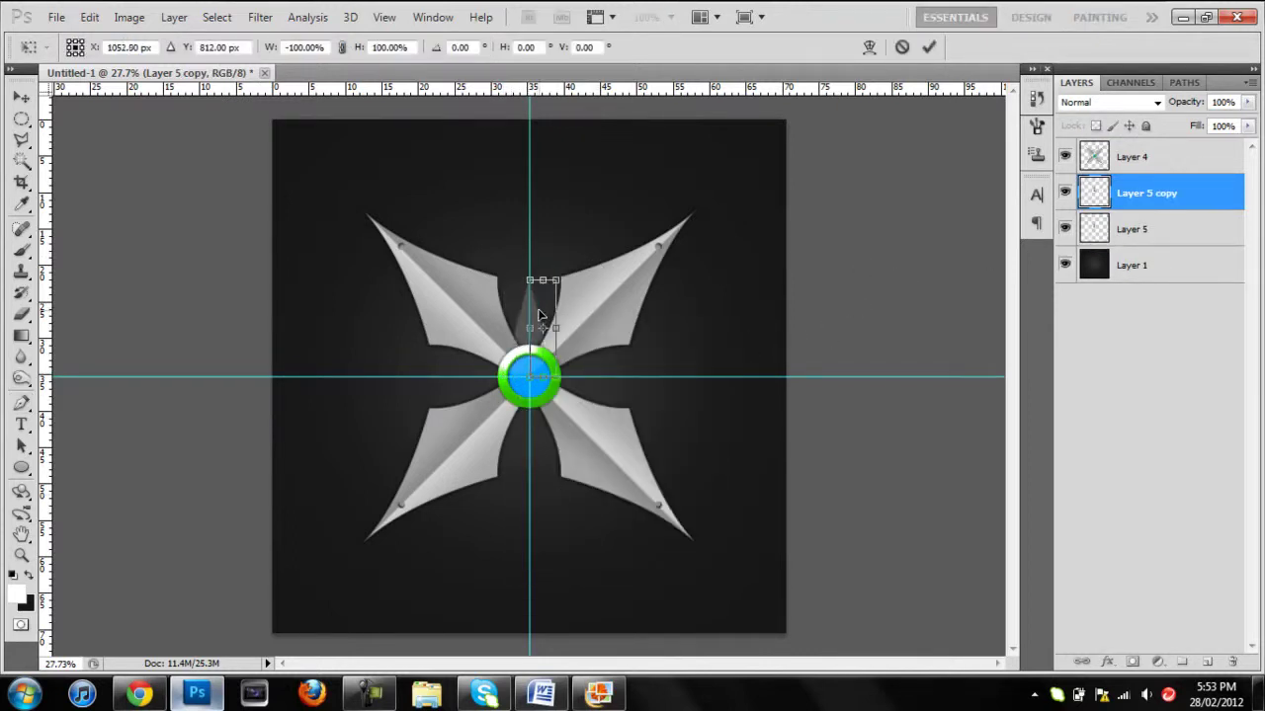
{"action": "left_click", "coordinate": [929, 46]}
Merge the two grey triangle halves into one spike layer.
{"action": "key", "text": "p"}
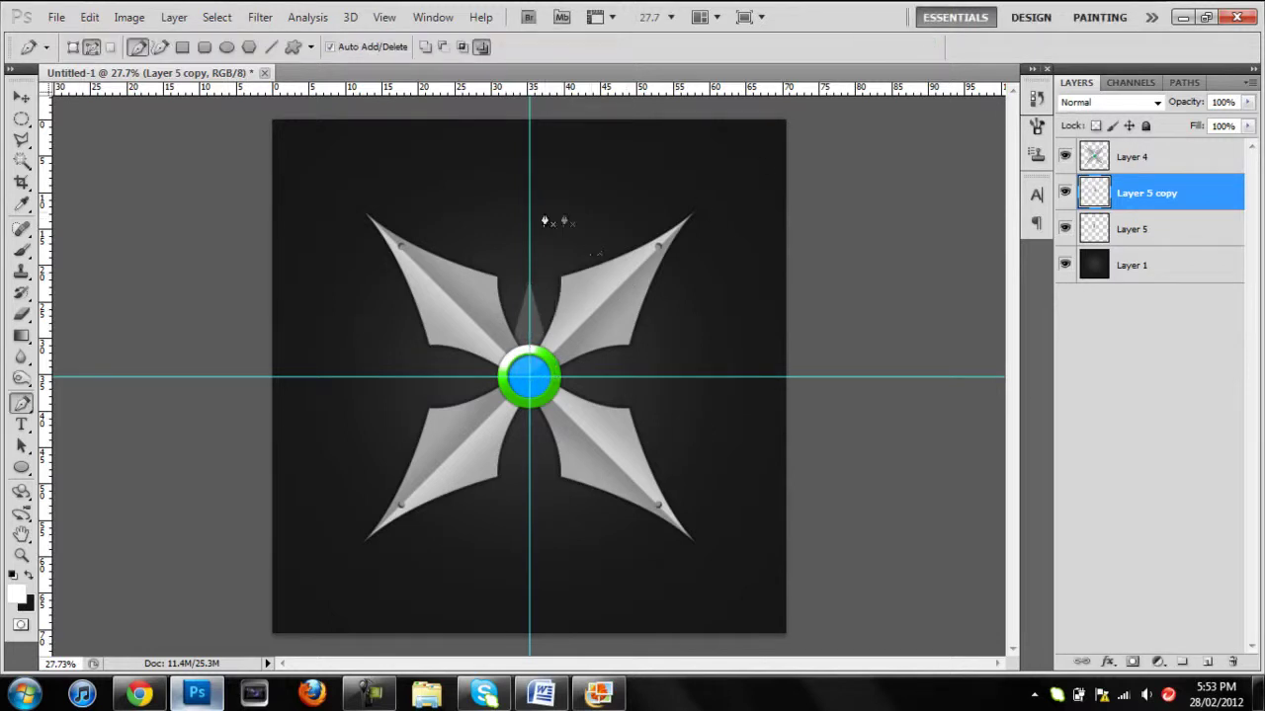
{"action": "key", "text": "v"}
{"action": "mouse_move", "coordinate": [529, 212]}
{"action": "left_mouse_down"}
{"action": "mouse_move", "coordinate": [423, 240]}
{"action": "mouse_move", "coordinate": [530, 217]}
{"action": "left_mouse_up"}
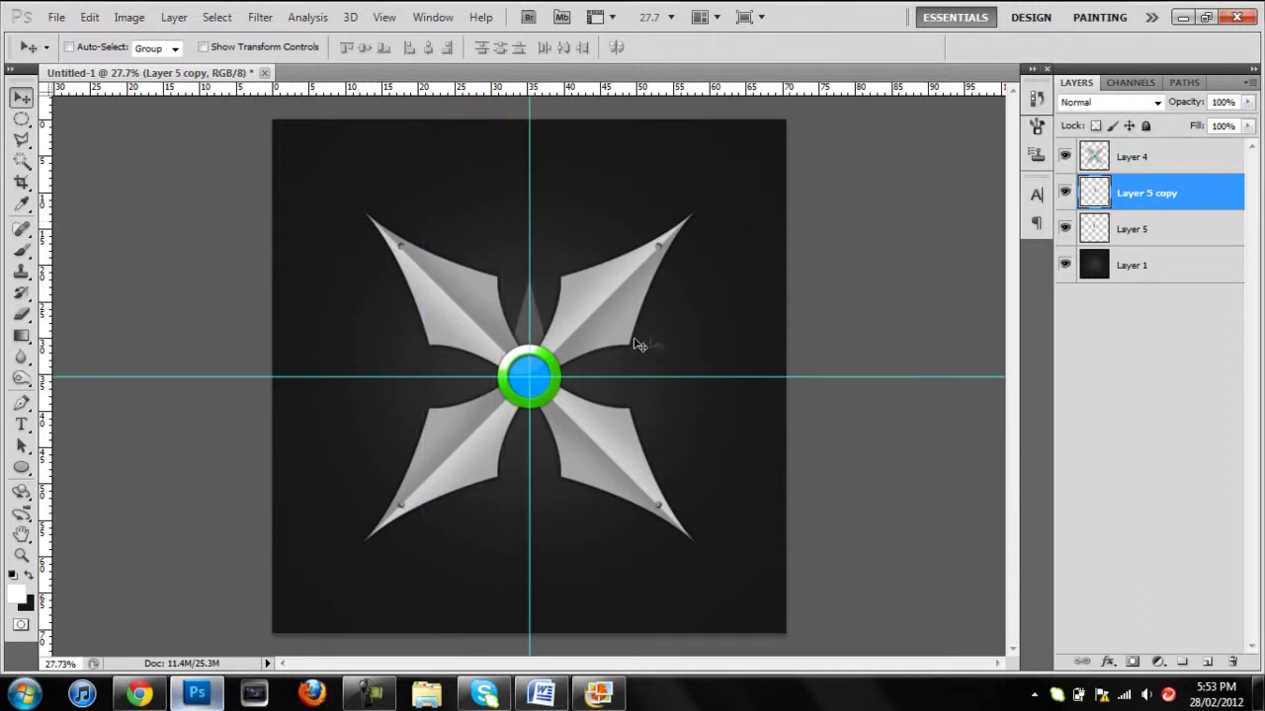
{"action": "left_click", "coordinate": [1203, 244], "text": "shift"}
{"action": "key", "text": "ctrl+e"}
Select the left half of the small grey spike with a rectangular marquee and lighten it with the Dodge tool.
{"action": "key", "text": "m"}
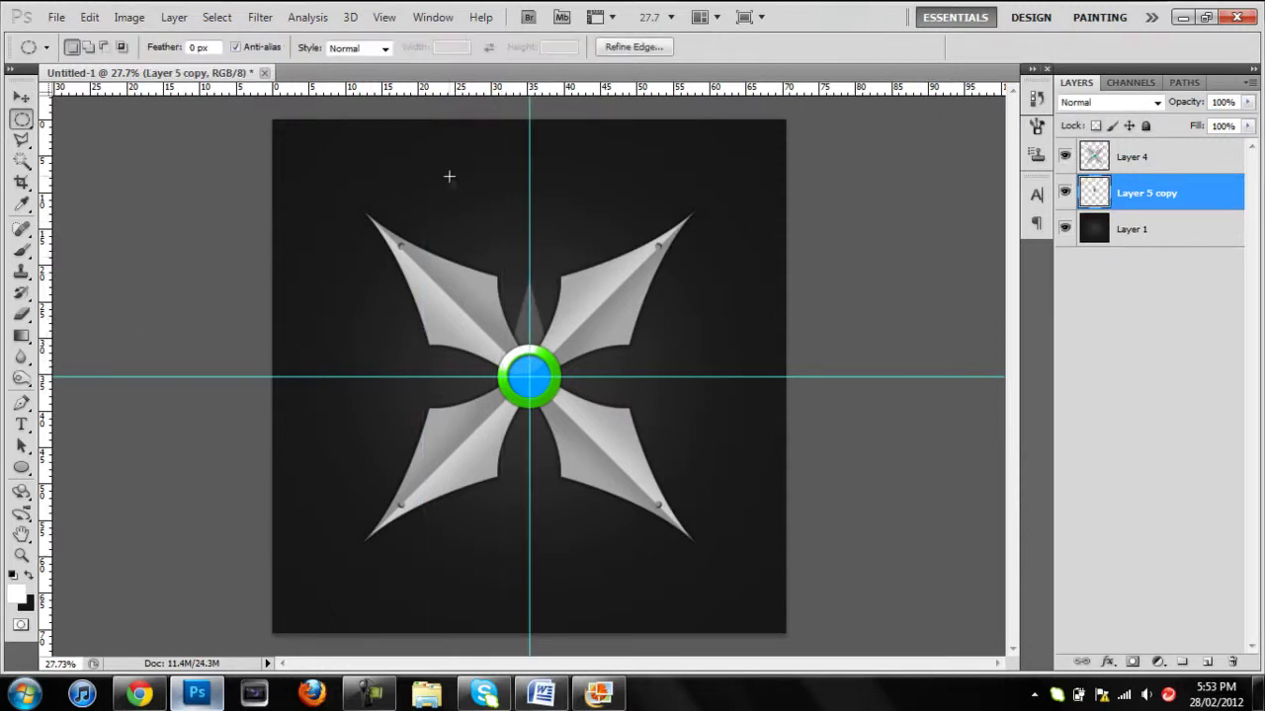
{"action": "key", "text": "ctrl+d"}
{"action": "right_click", "coordinate": [21, 118]}
{"action": "left_click", "coordinate": [79, 113]}
{"action": "left_click_drag", "start_coordinate": [375, 222], "coordinate": [530, 377]}
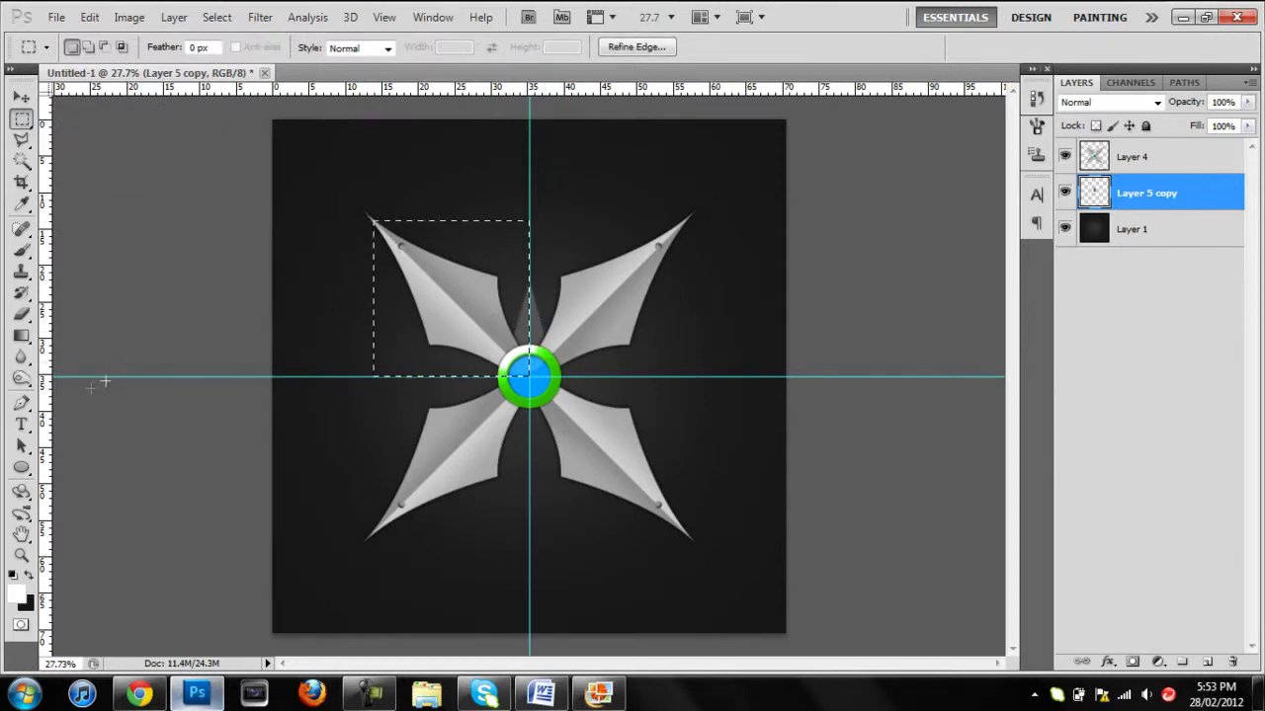
{"action": "left_click", "coordinate": [21, 378]}
{"action": "left_click", "coordinate": [83, 381]}
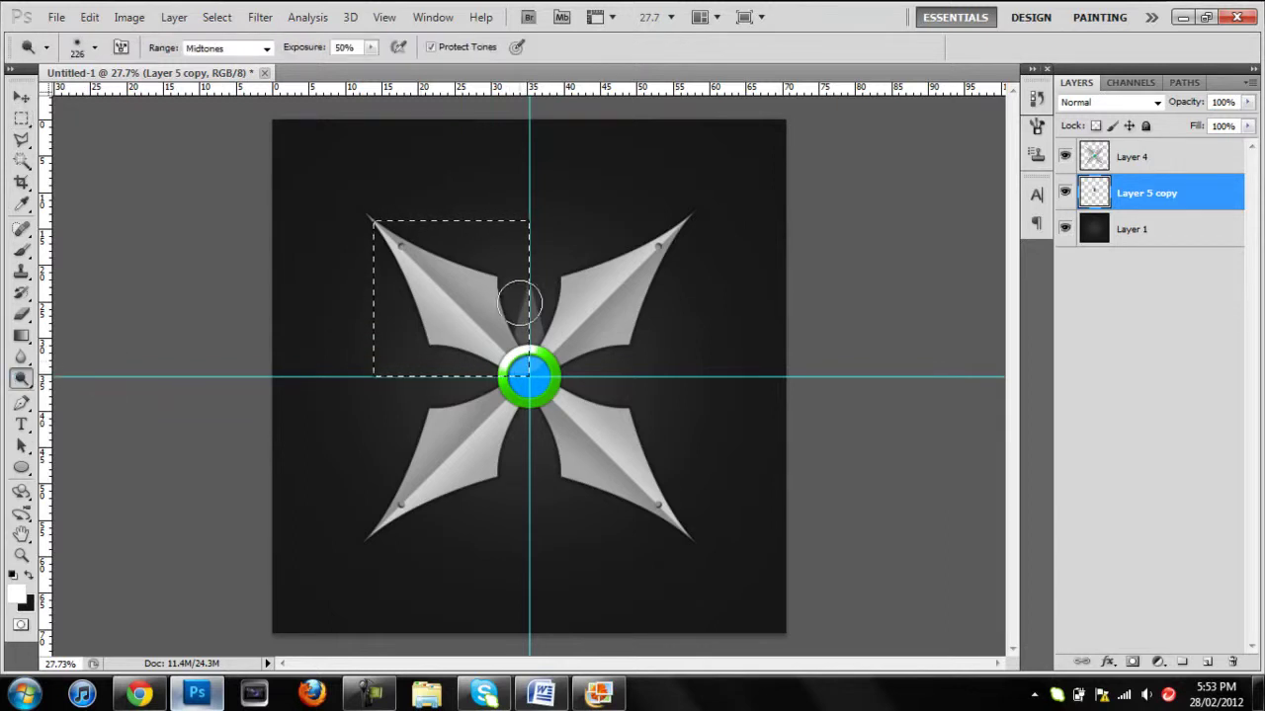
Select the right half of the small grey spike with a rectangular marquee, darken it with the Burn tool, and deselect.
{"action": "left_click", "coordinate": [20, 378]}
{"action": "left_click", "coordinate": [79, 395]}
{"action": "key", "text": "m"}
{"action": "mouse_move", "coordinate": [743, 212]}
{"action": "left_mouse_down"}
{"action": "mouse_move", "coordinate": [522, 366]}
{"action": "mouse_move", "coordinate": [529, 376]}
{"action": "left_mouse_up"}
{"action": "left_click", "coordinate": [21, 378]}
{"action": "left_click", "coordinate": [87, 398]}
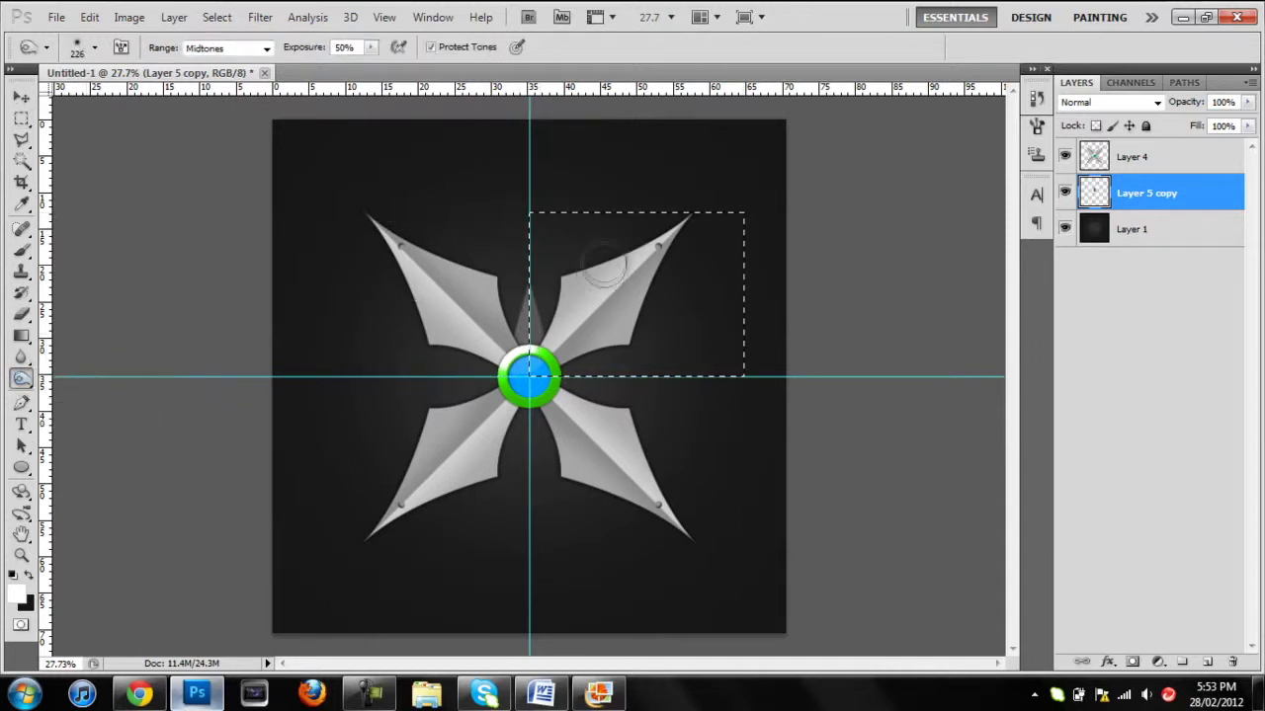
{"action": "key", "text": "ctrl+d"}
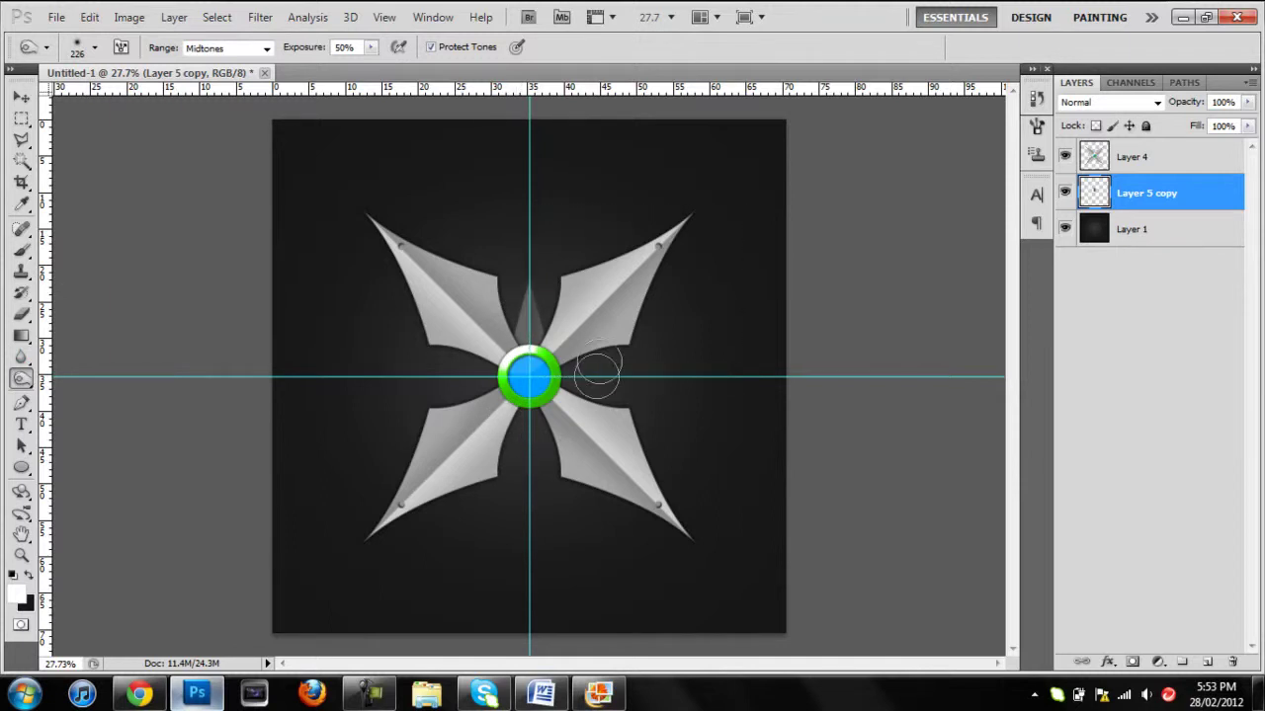
{"action": "key", "text": "v"}
{"action": "key", "text": "ctrl+t"}
{"action": "left_click_drag", "start_coordinate": [533, 336], "coordinate": [538, 383]}
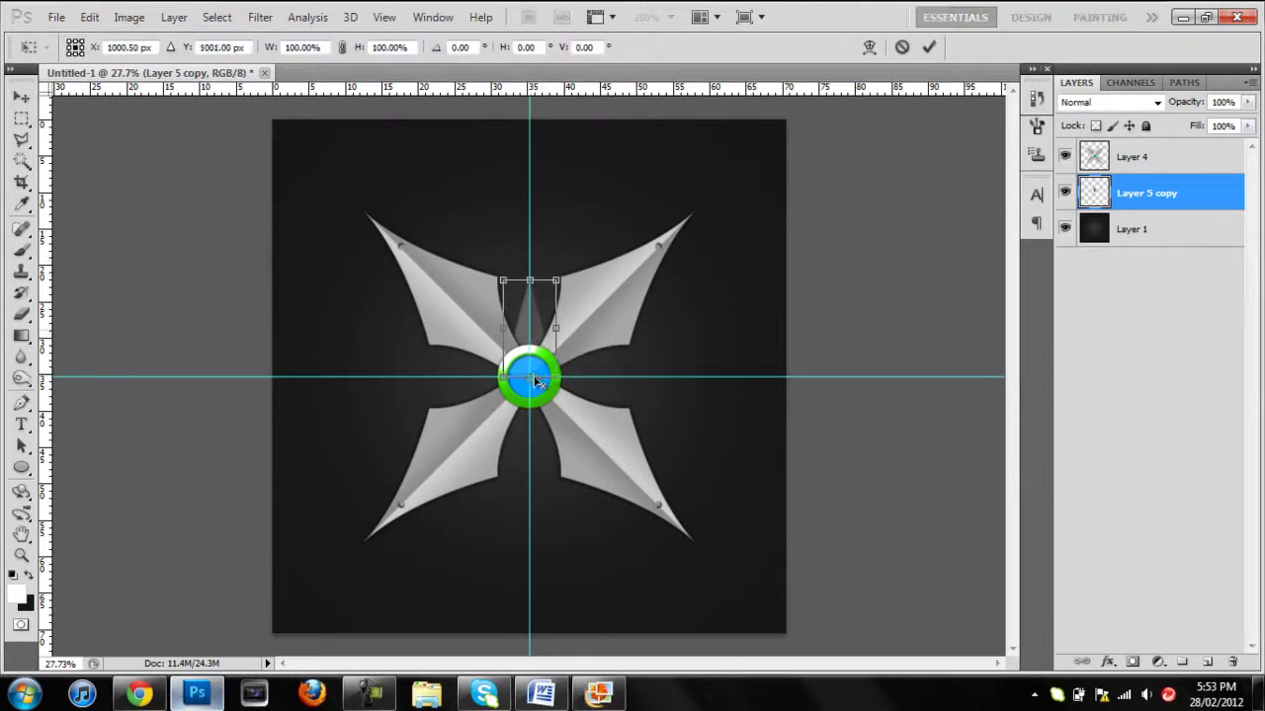
{"action": "left_click", "coordinate": [929, 47]}
Duplicate the small spike and rotate the copy 90° about the intersection of the guides.
{"action": "key", "text": "ctrl+j"}
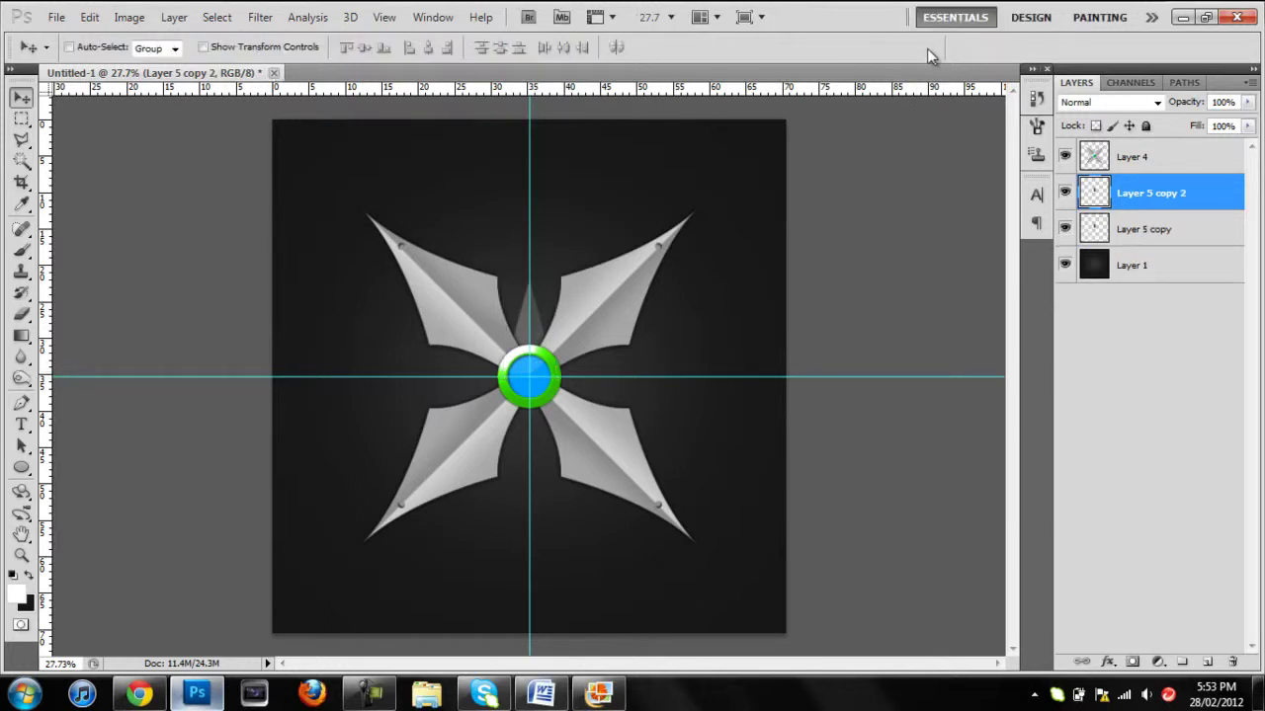
{"action": "key", "text": "ctrl+t"}
{"action": "left_click_drag", "start_coordinate": [534, 333], "coordinate": [537, 382]}
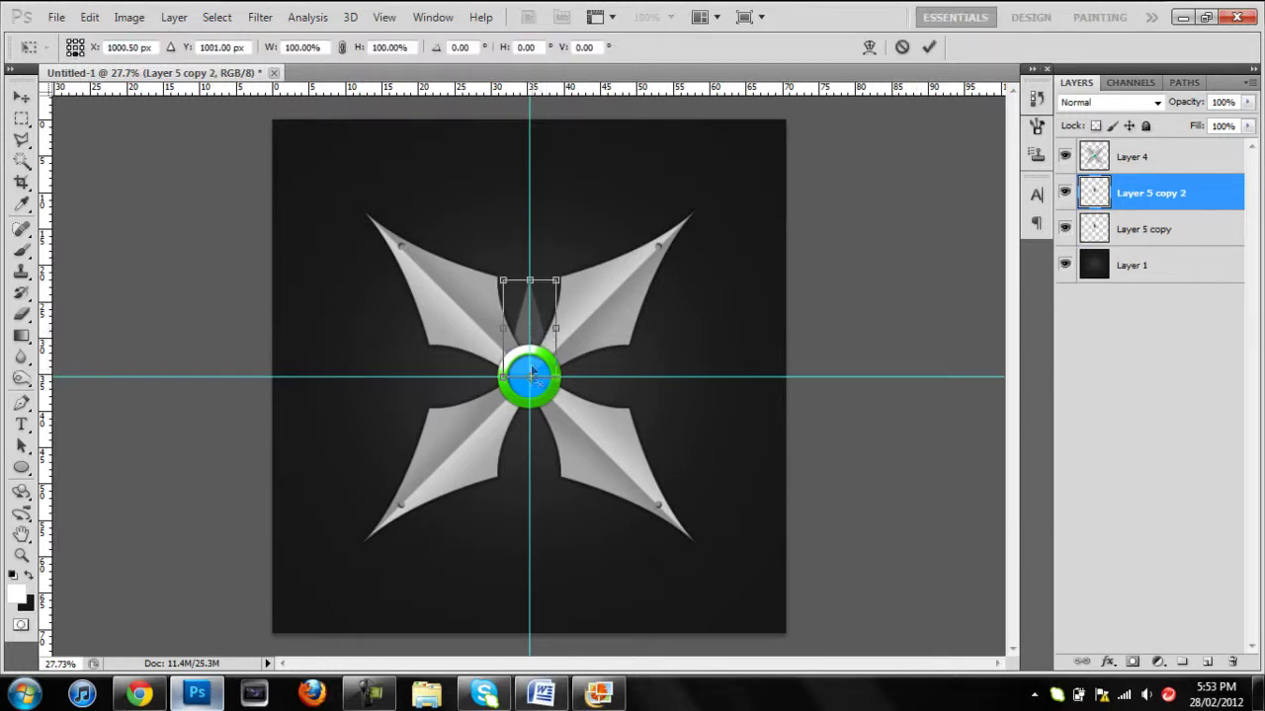
{"action": "left_click", "coordinate": [460, 48]}
{"action": "type", "text": "90"}
{"action": "key", "text": "Return"}
{"action": "left_click", "coordinate": [929, 47]}
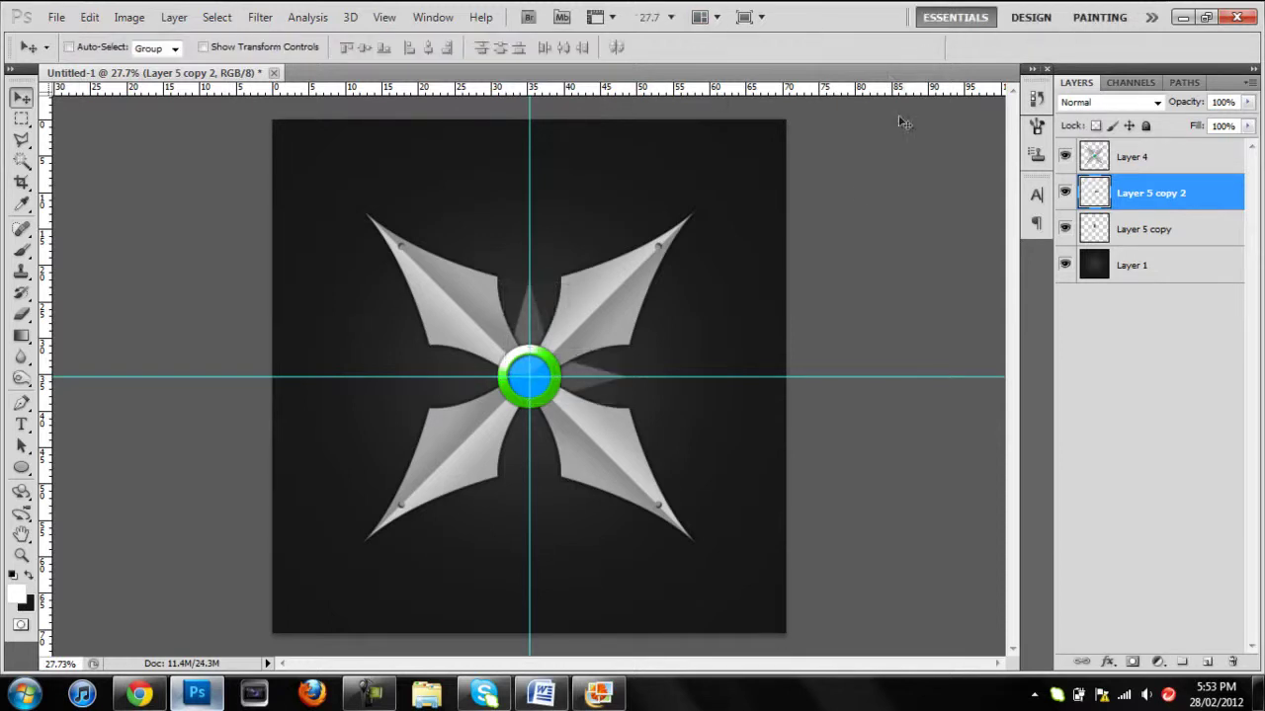
Rotate the copied spike a further 90° about the guide intersection, opposite the first spike, and merge both spikes into one layer.
{"action": "key", "text": "ctrl+t"}
{"action": "left_click_drag", "start_coordinate": [571, 383], "coordinate": [531, 376]}
{"action": "type", "text": "90"}
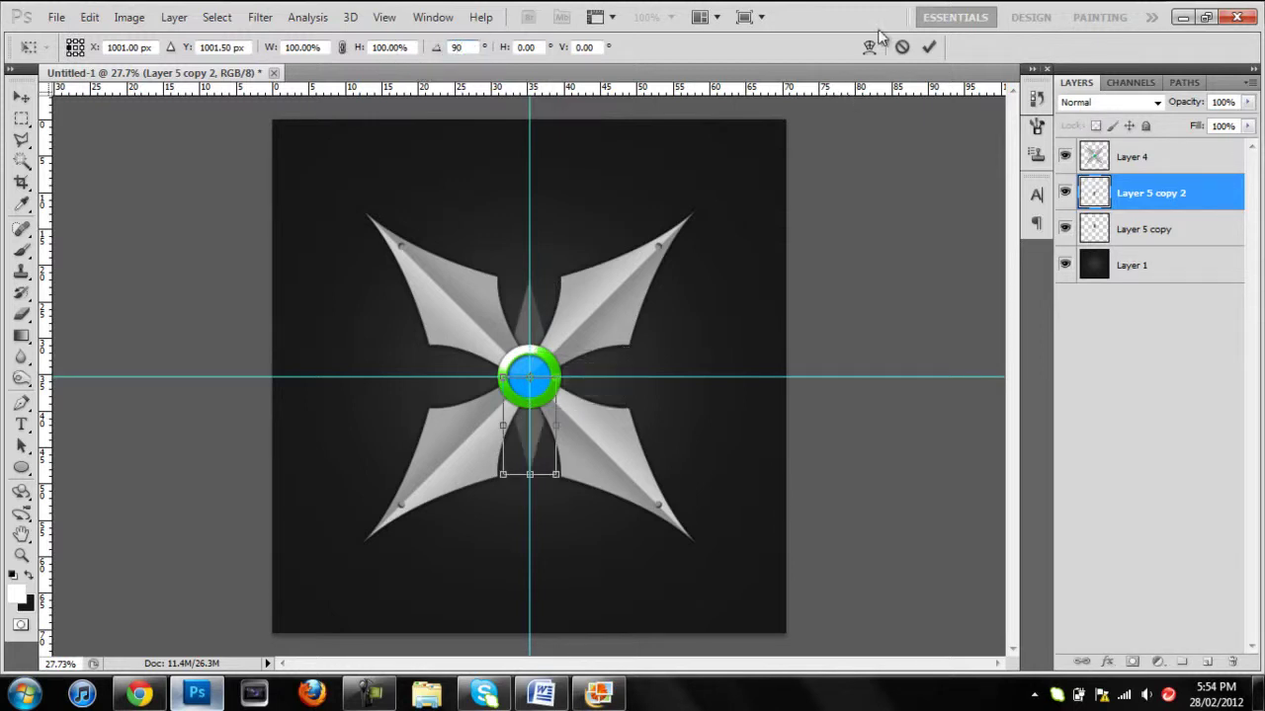
{"action": "left_click", "coordinate": [929, 47]}
{"action": "left_click", "coordinate": [1198, 230], "text": "shift"}
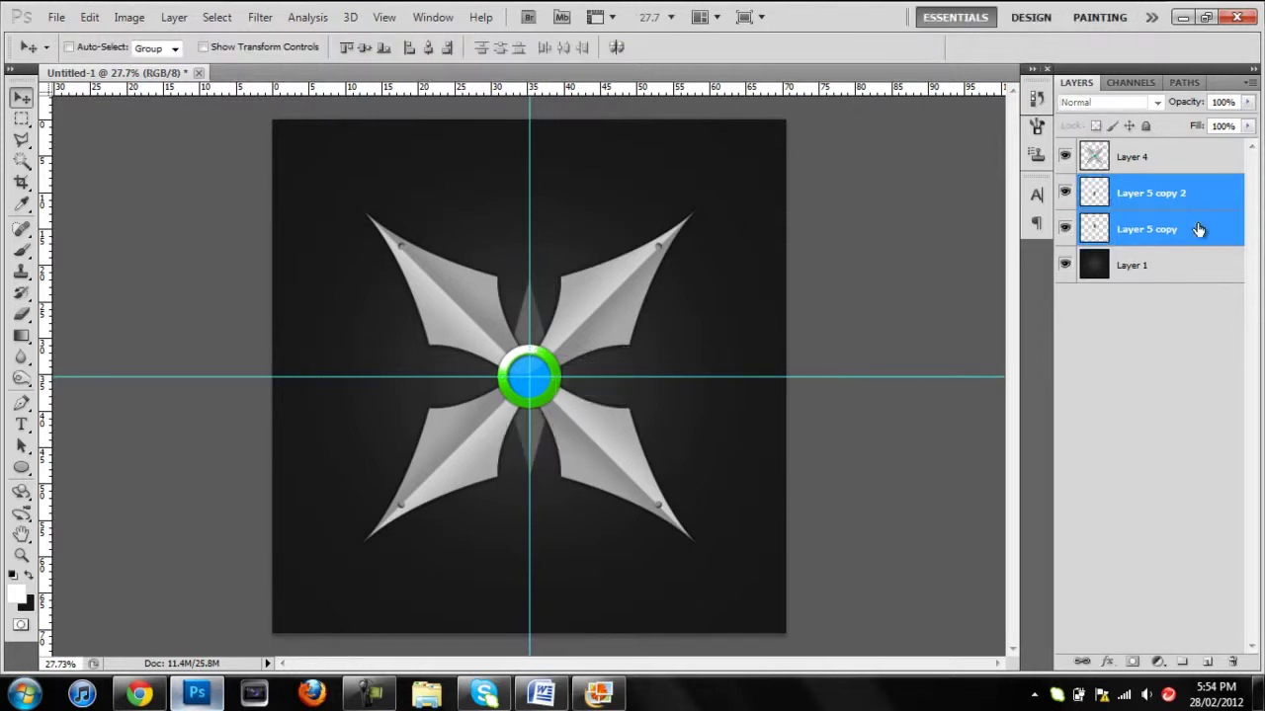
{"action": "key", "text": "ctrl+e"}
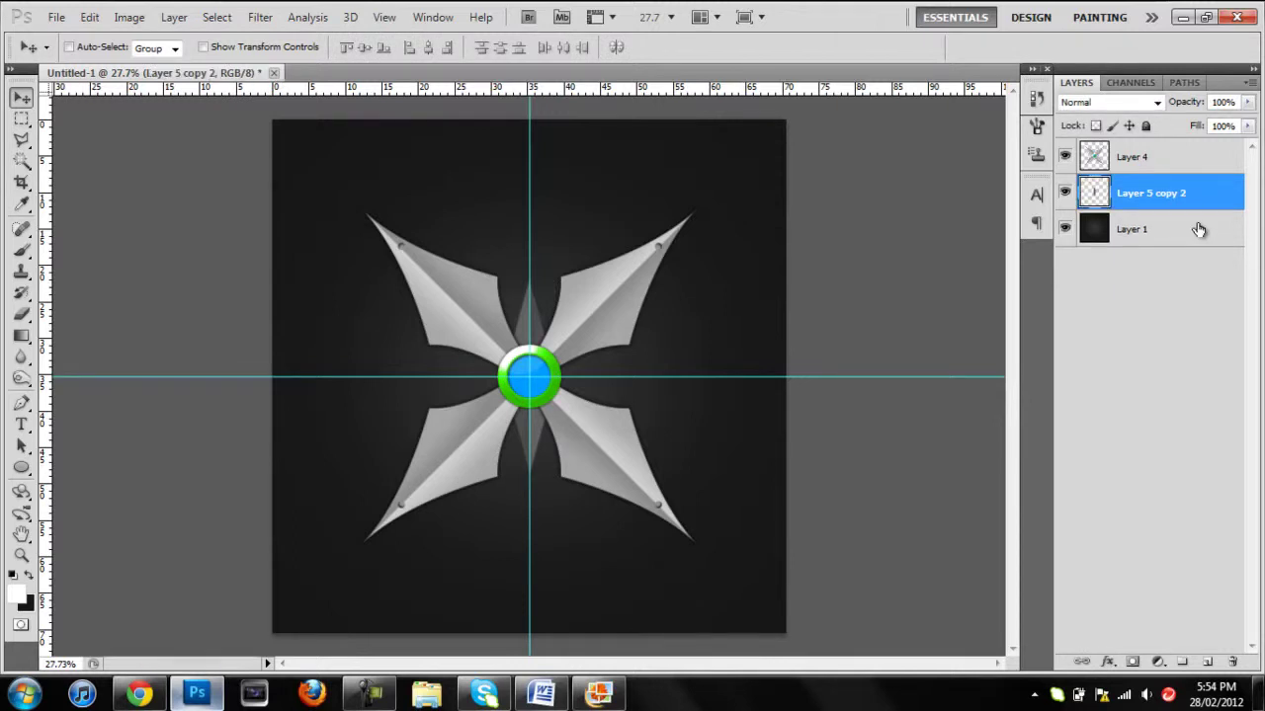
Rotate the merged spike pair 90° about the shuriken's centre.
{"action": "key", "text": "ctrl+t"}
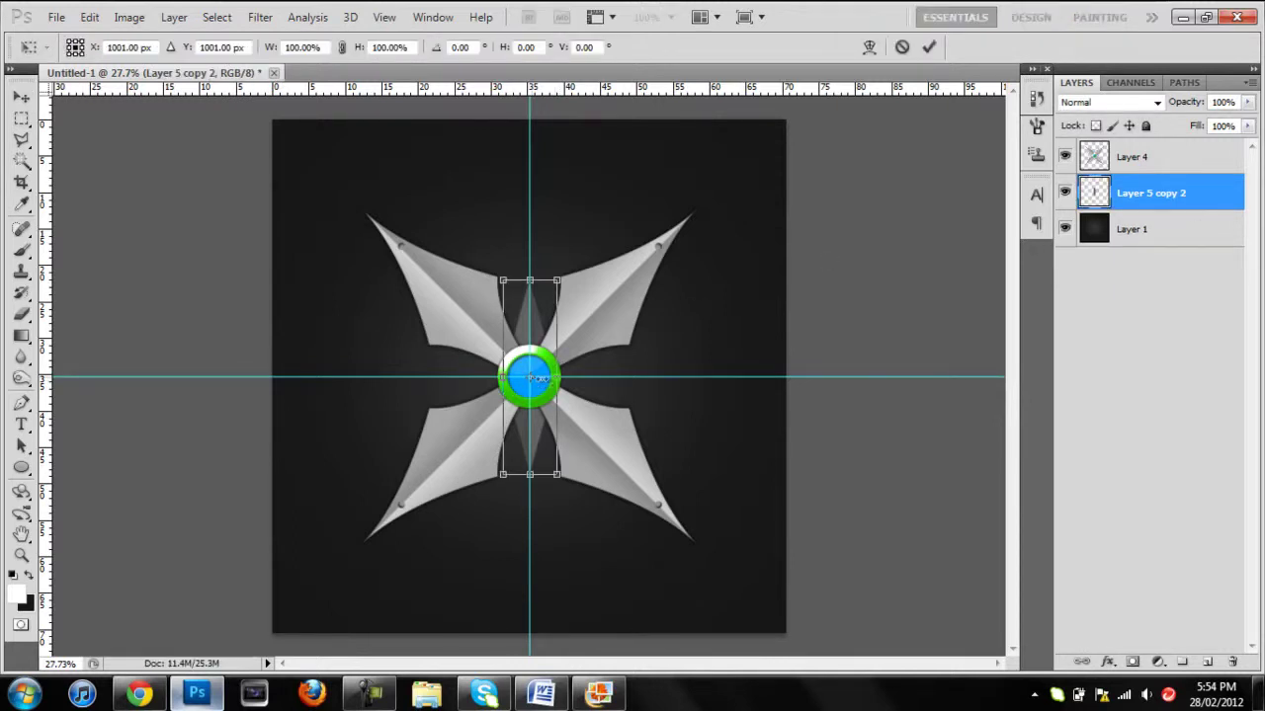
{"action": "left_click", "coordinate": [459, 47]}
{"action": "type", "text": "90"}
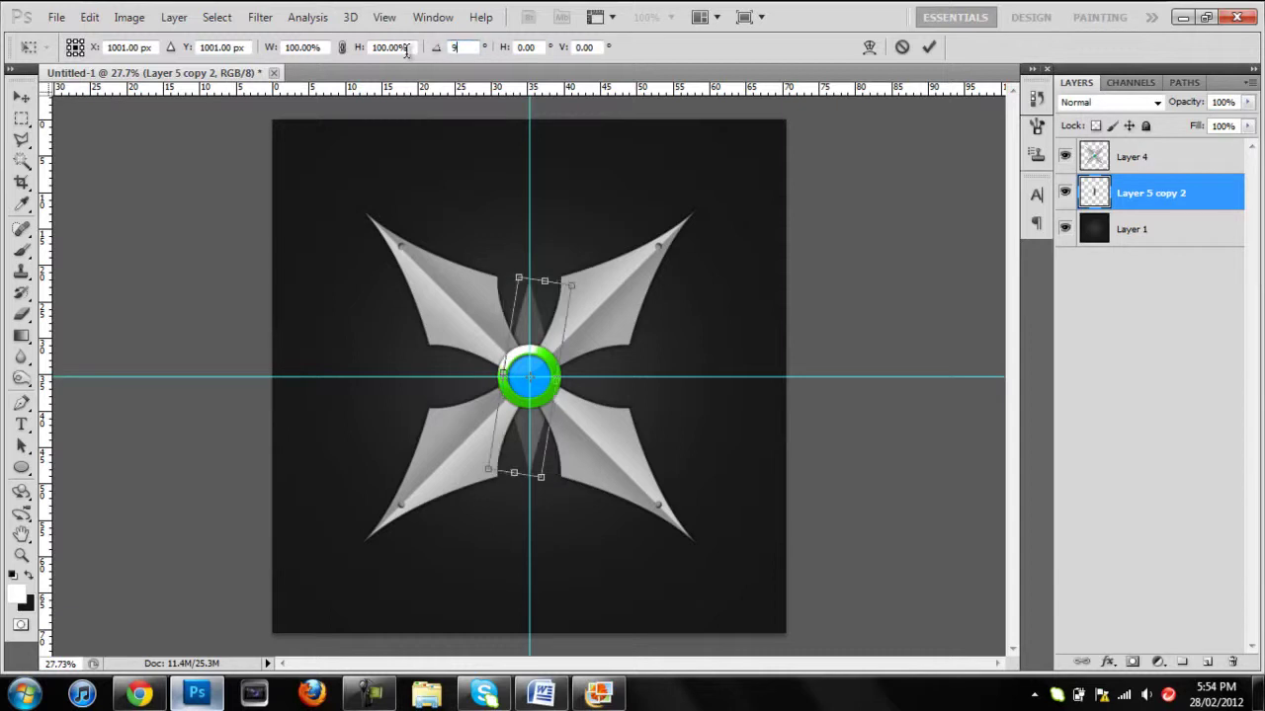
{"action": "left_click", "coordinate": [930, 48]}
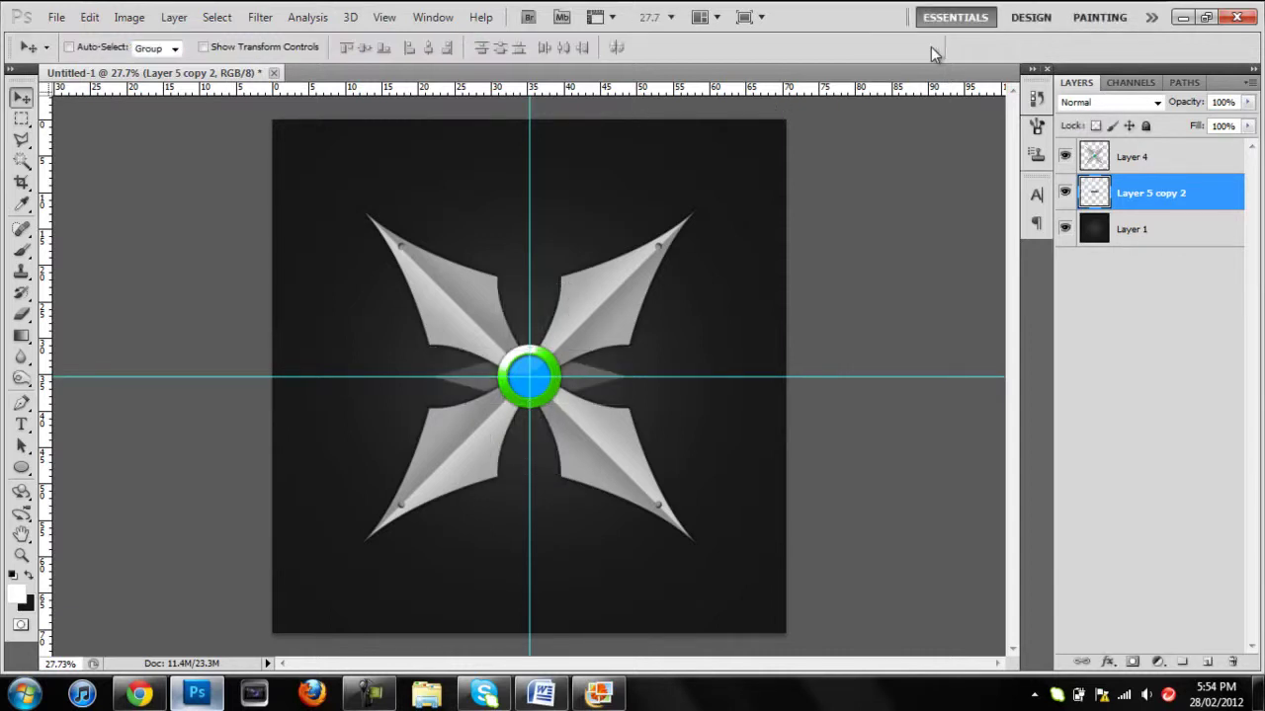
Duplicate the spike pair, rotate the copy 90° to form a cross, and merge both pairs into one layer.
{"action": "key", "text": "ctrl+j"}
{"action": "key", "text": "ctrl+t"}
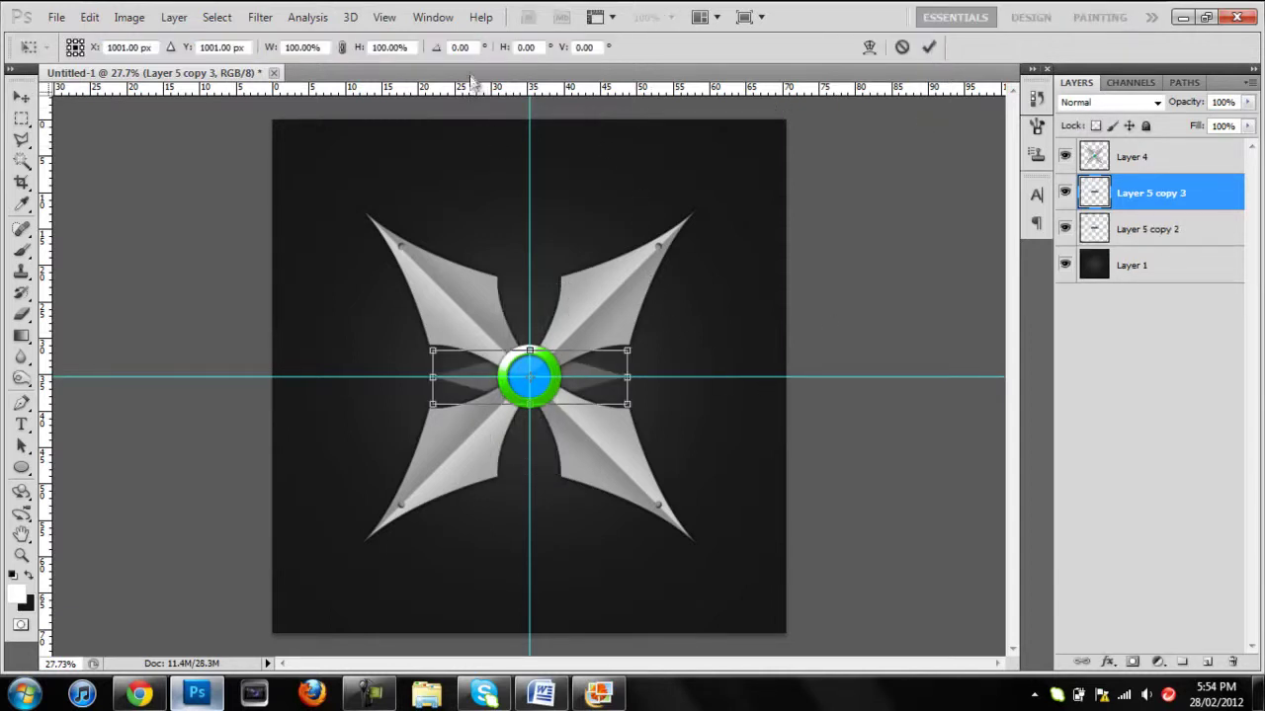
{"action": "left_click", "coordinate": [465, 47]}
{"action": "type", "text": "90"}
{"action": "key", "text": "Return"}
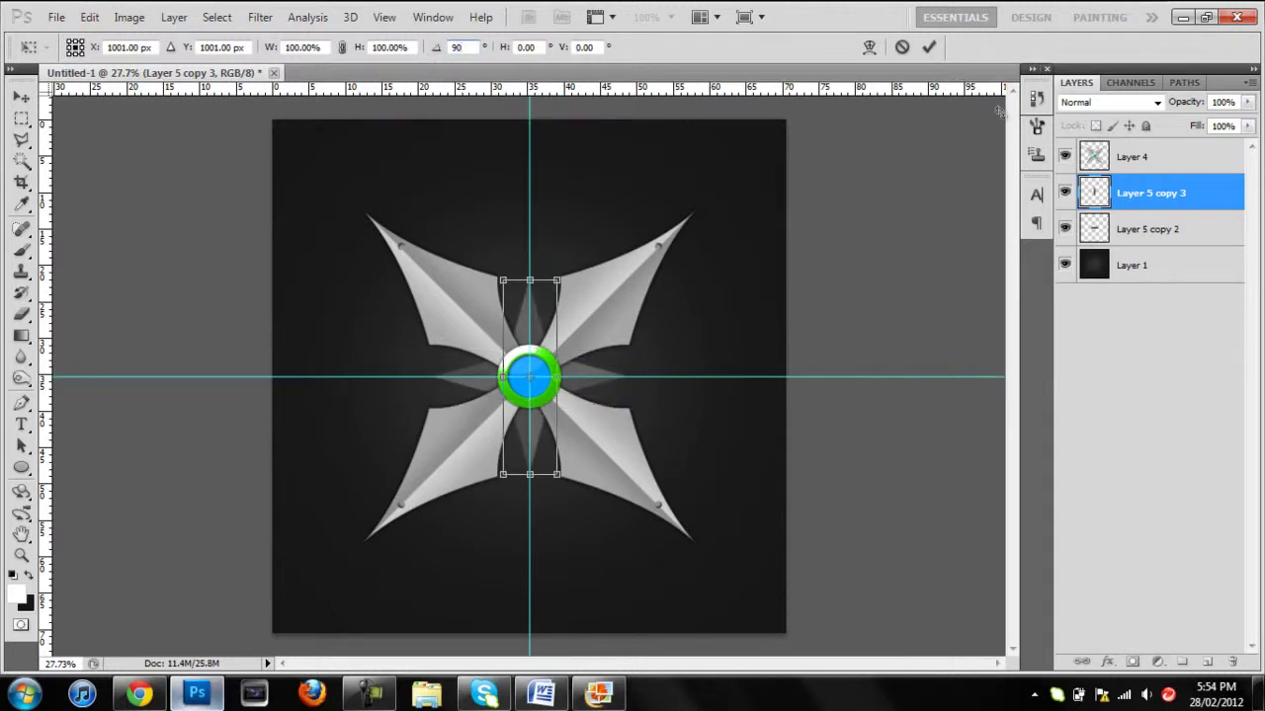
{"action": "left_click", "coordinate": [931, 48]}
{"action": "left_click", "coordinate": [1170, 230], "text": "shift"}
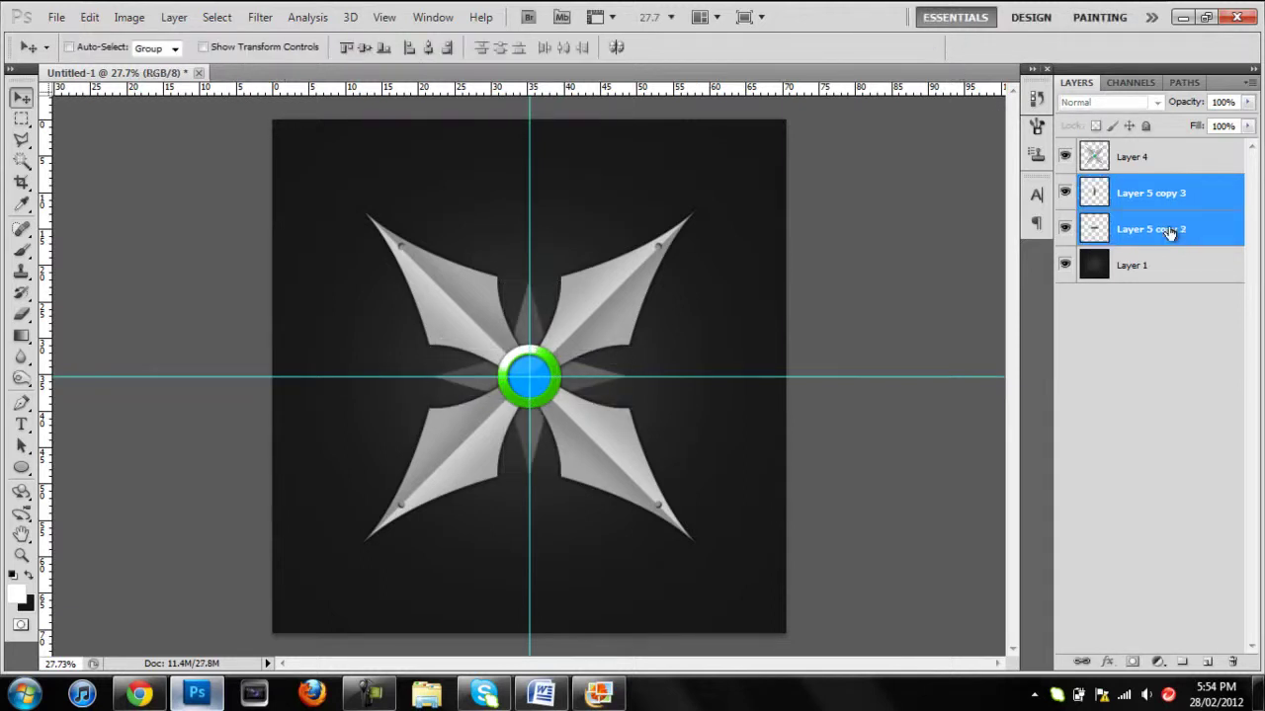
{"action": "key", "text": "ctrl+e"}
Add a drop shadow to the spike cross with 100% opacity, 0 px distance, 13% spread and 10 px size, and collapse its effects list.
{"action": "double_click", "coordinate": [1234, 191]}
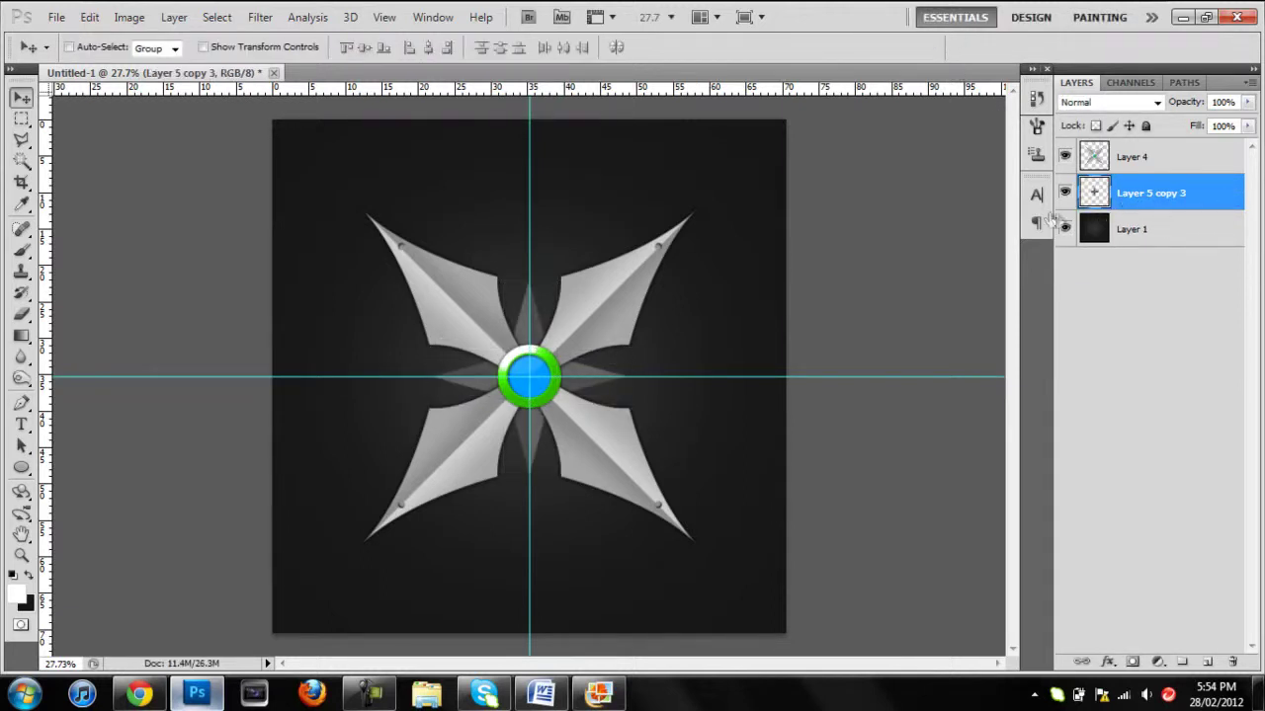
{"action": "left_click", "coordinate": [751, 183]}
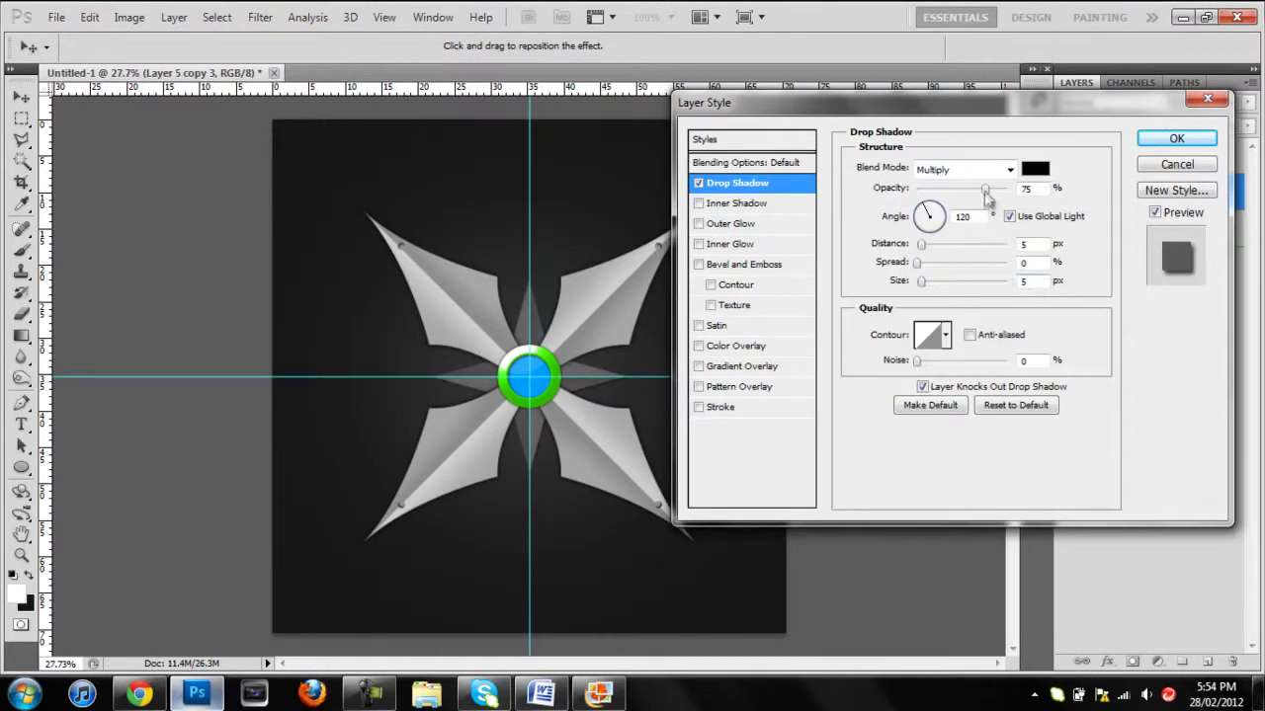
{"action": "left_click_drag", "start_coordinate": [921, 244], "coordinate": [925, 282]}
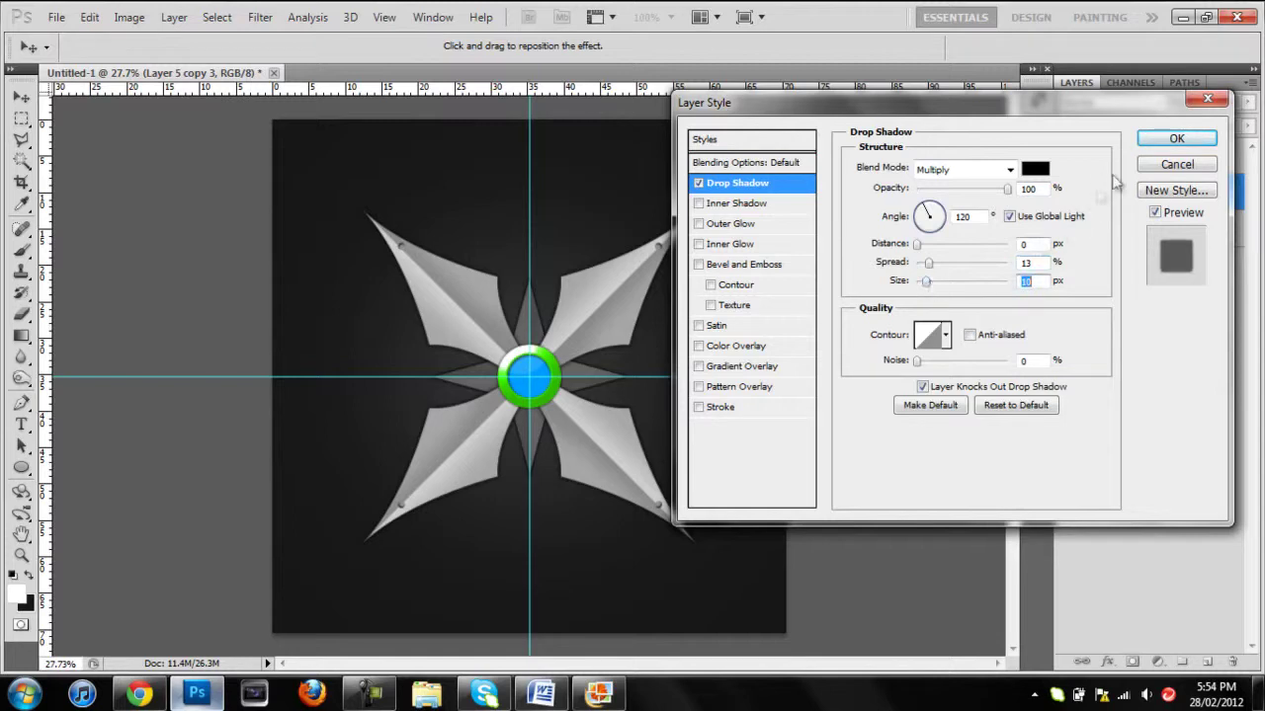
{"action": "left_click", "coordinate": [1175, 139]}
{"action": "left_click", "coordinate": [1242, 194]}
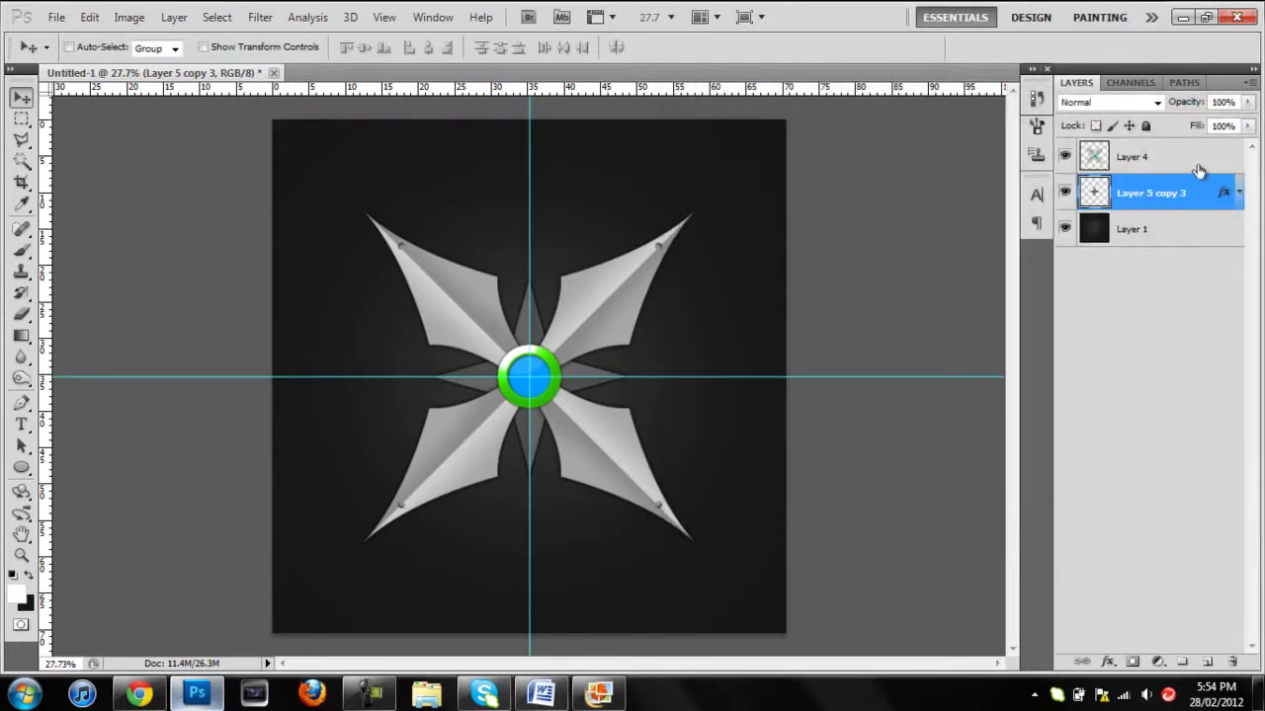
Merge the spike cross with the blade layer and clear the guides.
{"action": "left_click", "coordinate": [1195, 165], "text": "shift"}
{"action": "key", "text": "ctrl+e"}
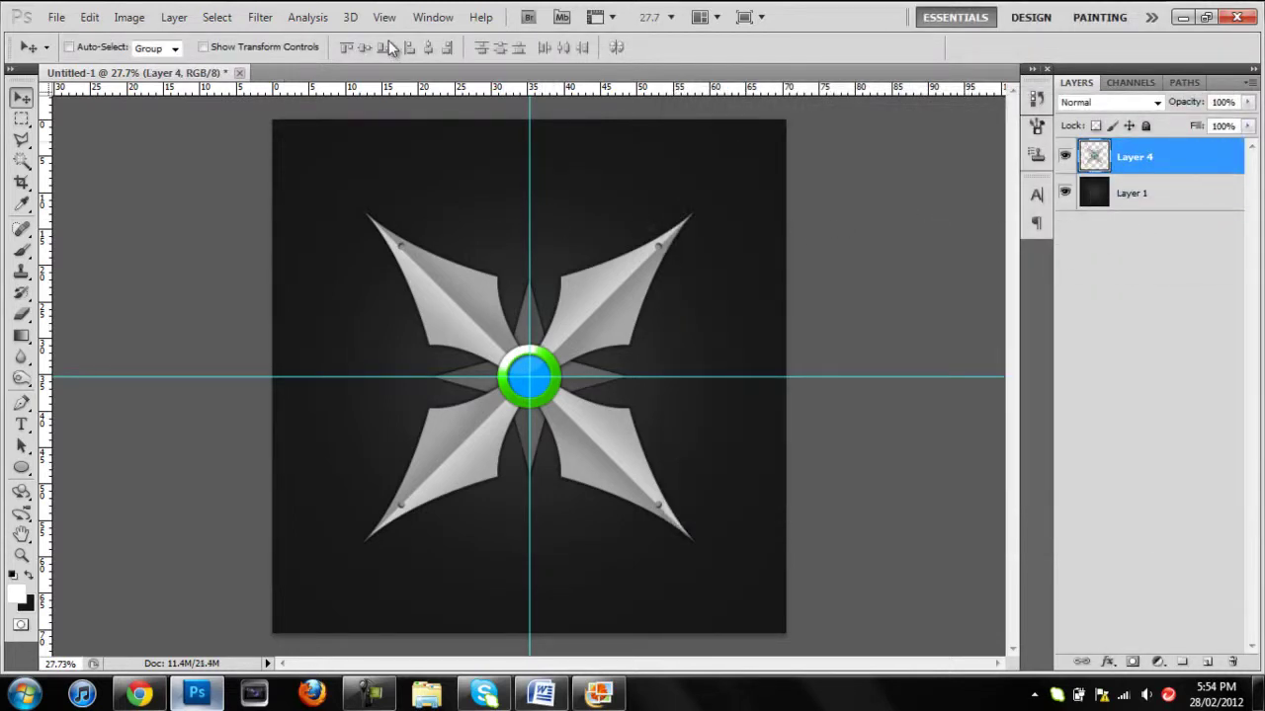
{"action": "left_click", "coordinate": [384, 17]}
{"action": "left_click", "coordinate": [412, 404]}
Inspect the finished shuriken enlarged and at reduced size.
{"action": "scroll", "coordinate": [635, 395], "scroll_direction": "up", "scroll_amount": 3}
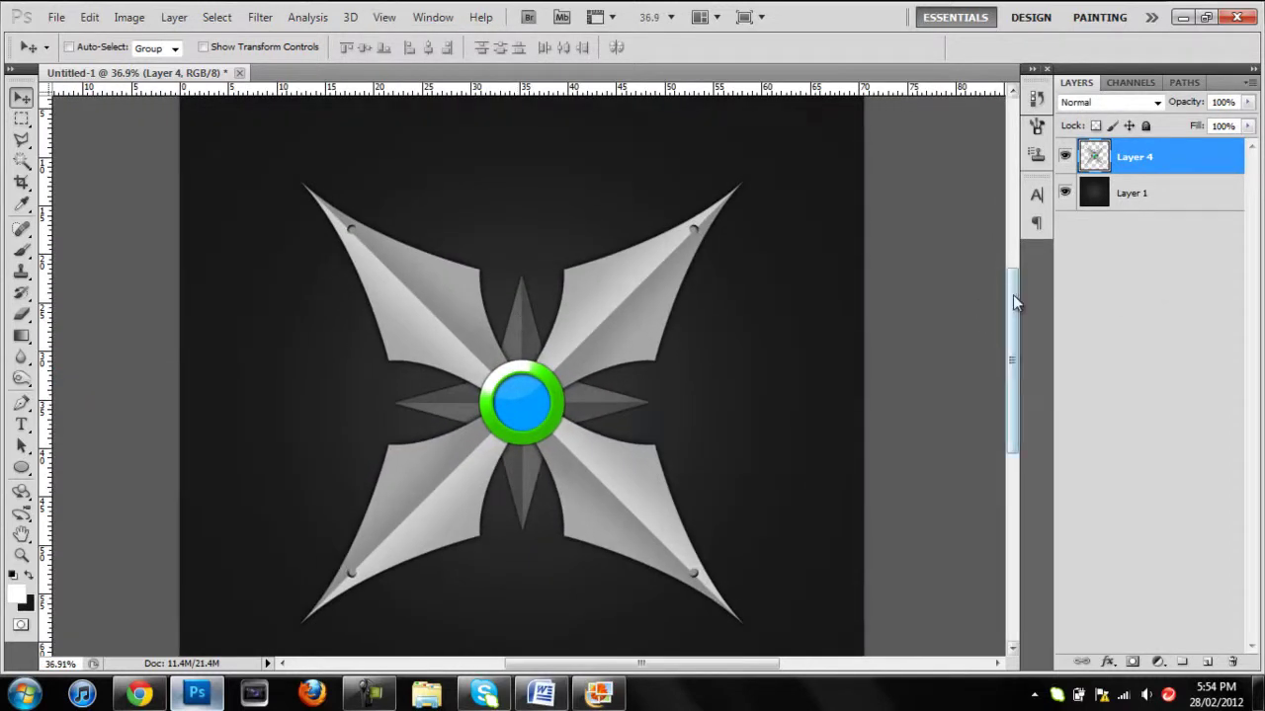
{"action": "scroll", "coordinate": [1012, 294], "scroll_direction": "up", "scroll_amount": 1}
{"action": "left_click_drag", "start_coordinate": [1014, 336], "coordinate": [1012, 352]}
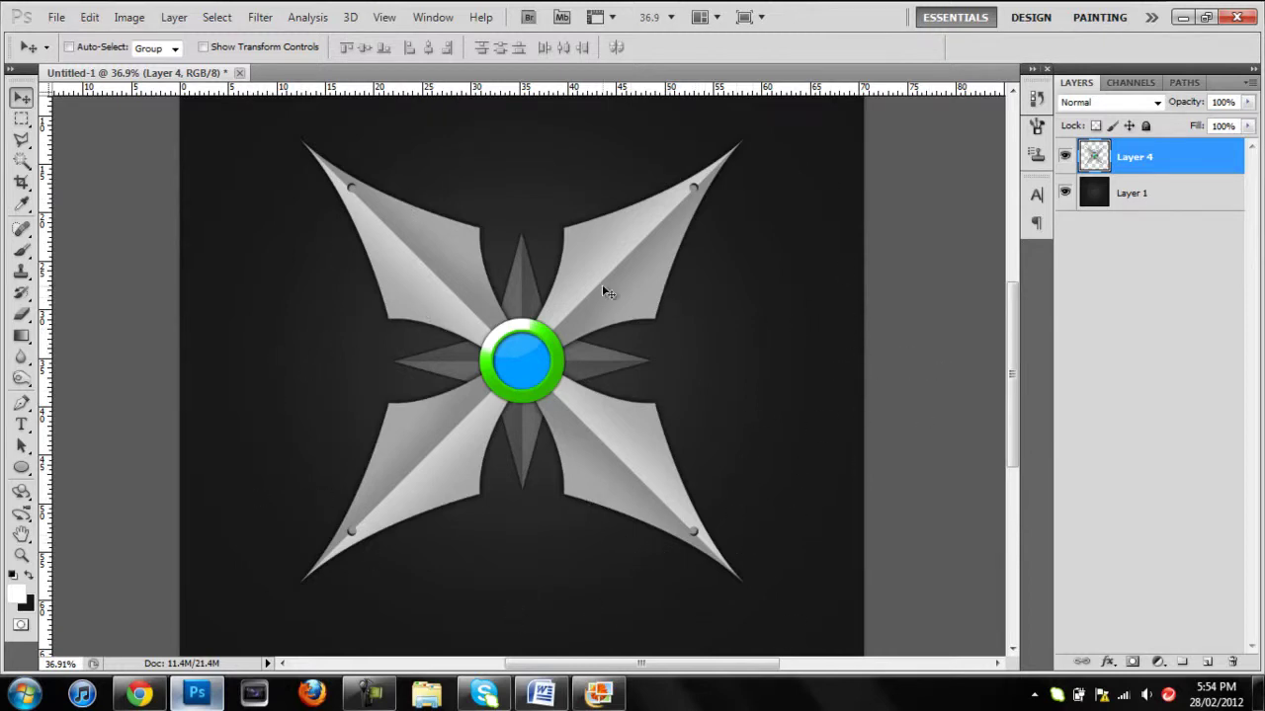
{"action": "key", "text": "ctrl+minus"}
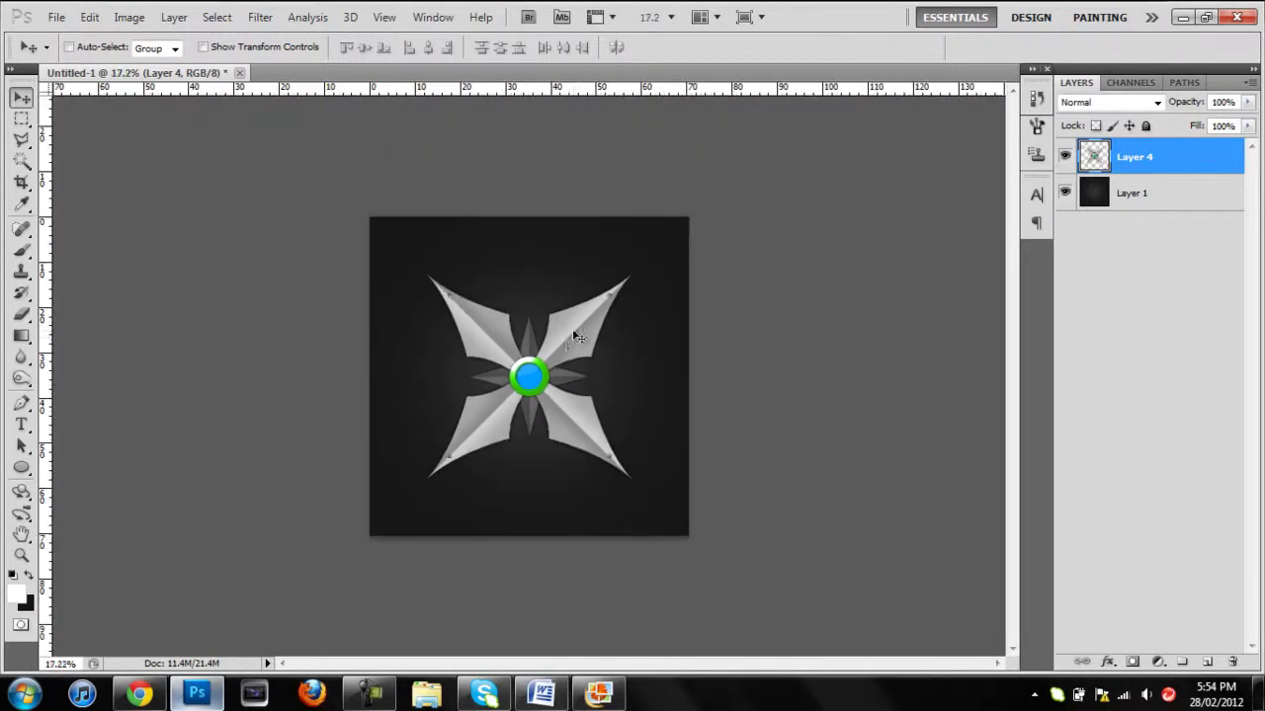
{"action": "key", "text": "ctrl+plus"}
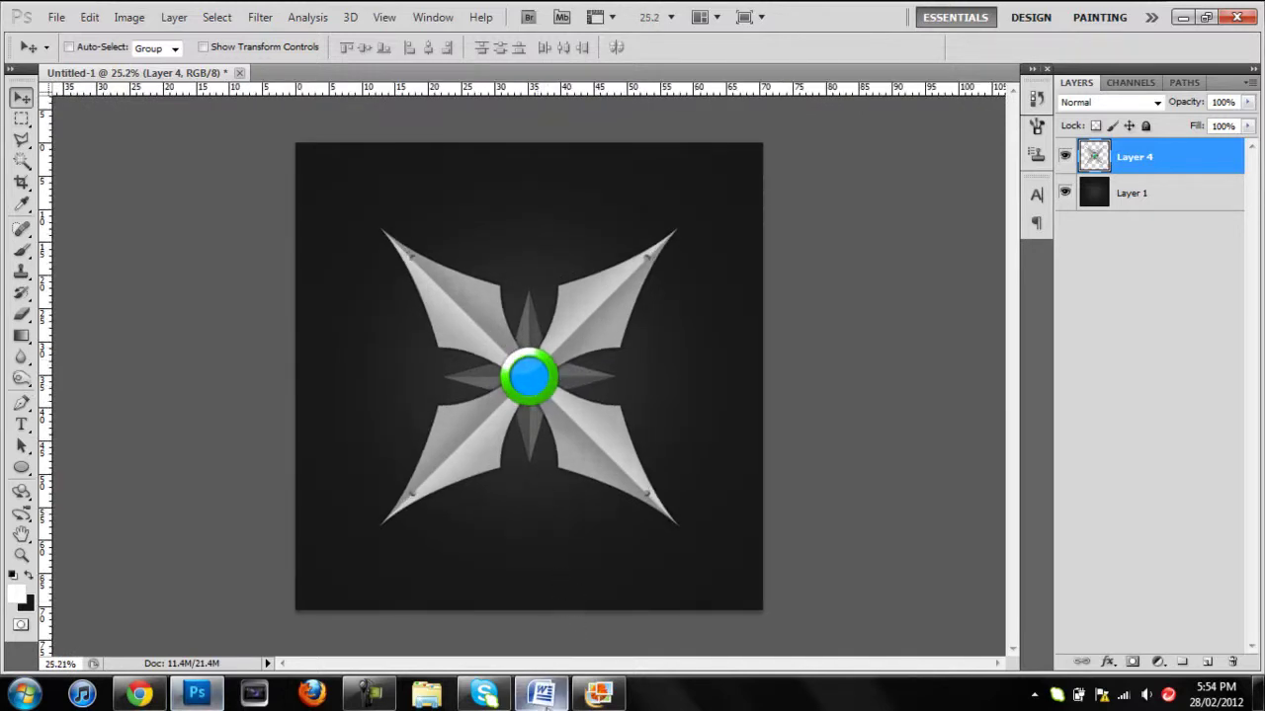
Switch to Windows Live Photo Gallery, compare the two reference shuriken images, Prestige 1 and Prestige-2, and return to the Photoshop document.
{"action": "left_click", "coordinate": [596, 700]}
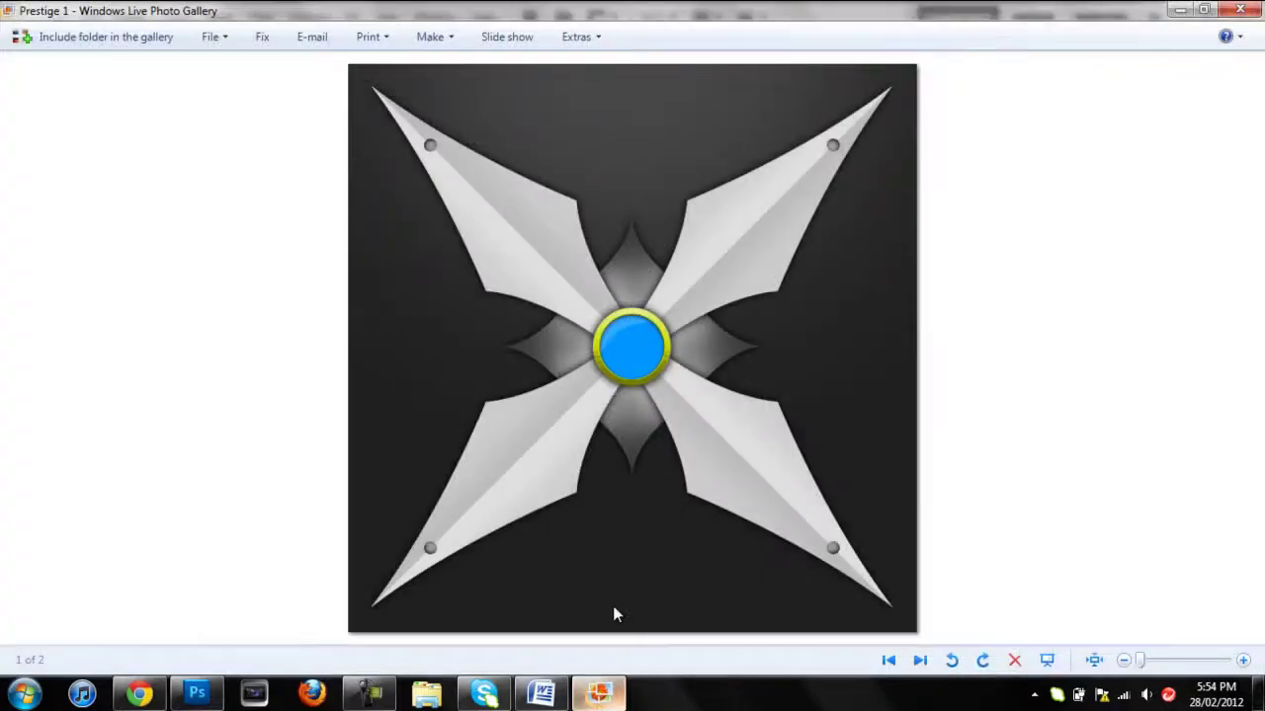
{"action": "key", "text": "Right"}
{"action": "key", "text": "Left"}
{"action": "key", "text": "Right"}
{"action": "key", "text": "Left"}
{"action": "key", "text": "Right"}
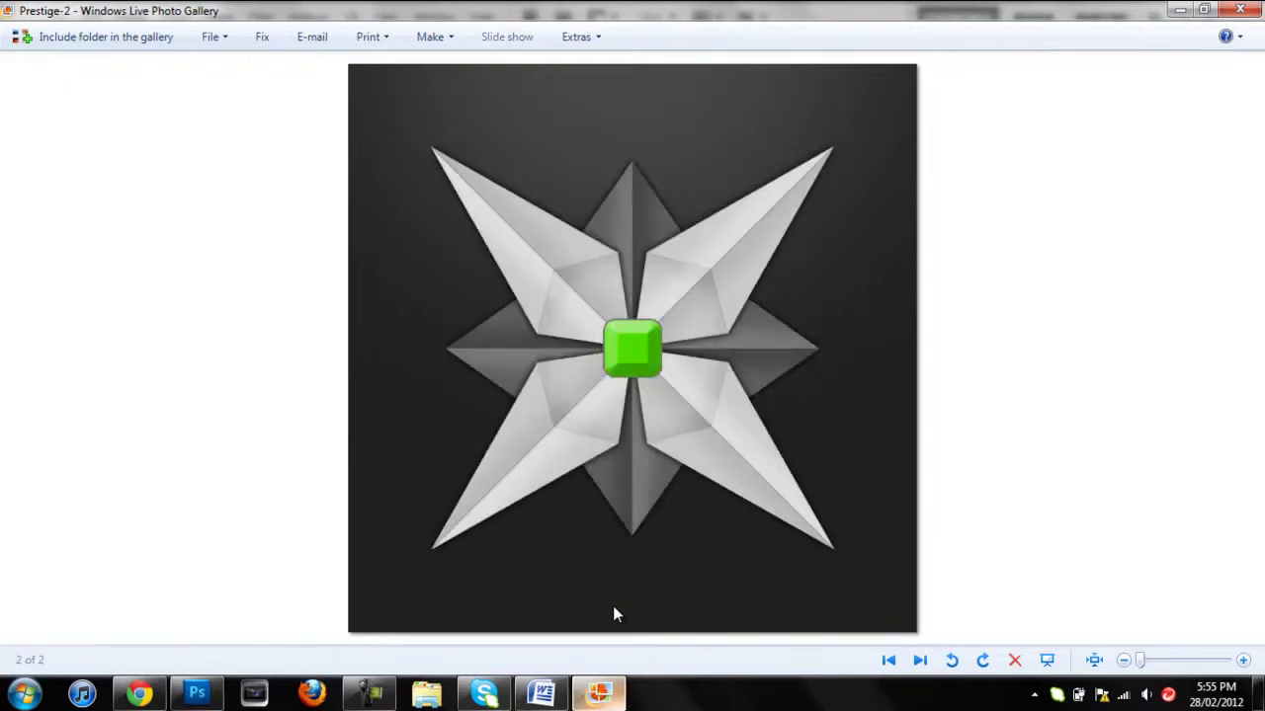
{"action": "key", "text": "Left"}
{"action": "key", "text": "Right"}
{"action": "key", "text": "Left"}
{"action": "key", "text": "Right"}
{"action": "key", "text": "Left"}
{"action": "key", "text": "Right"}
{"action": "key", "text": "Left"}
{"action": "key", "text": "Right"}
{"action": "key", "text": "Left"}
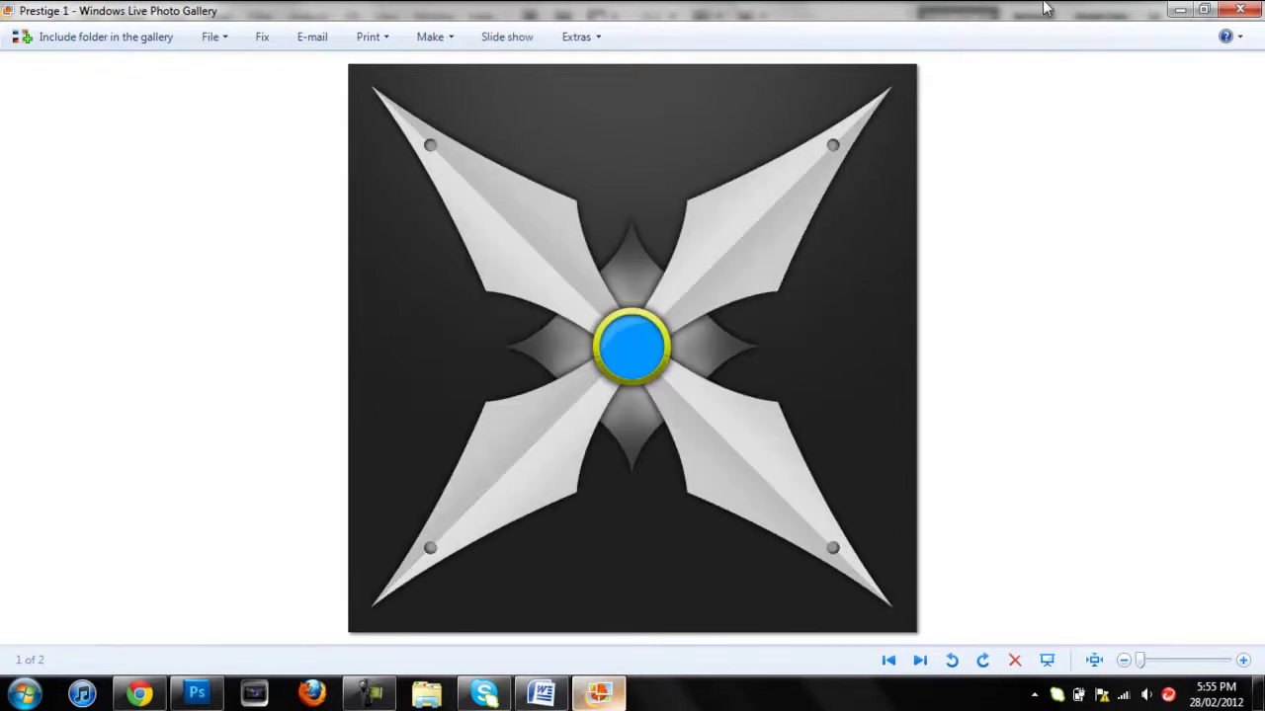
{"action": "left_click", "coordinate": [201, 699]}
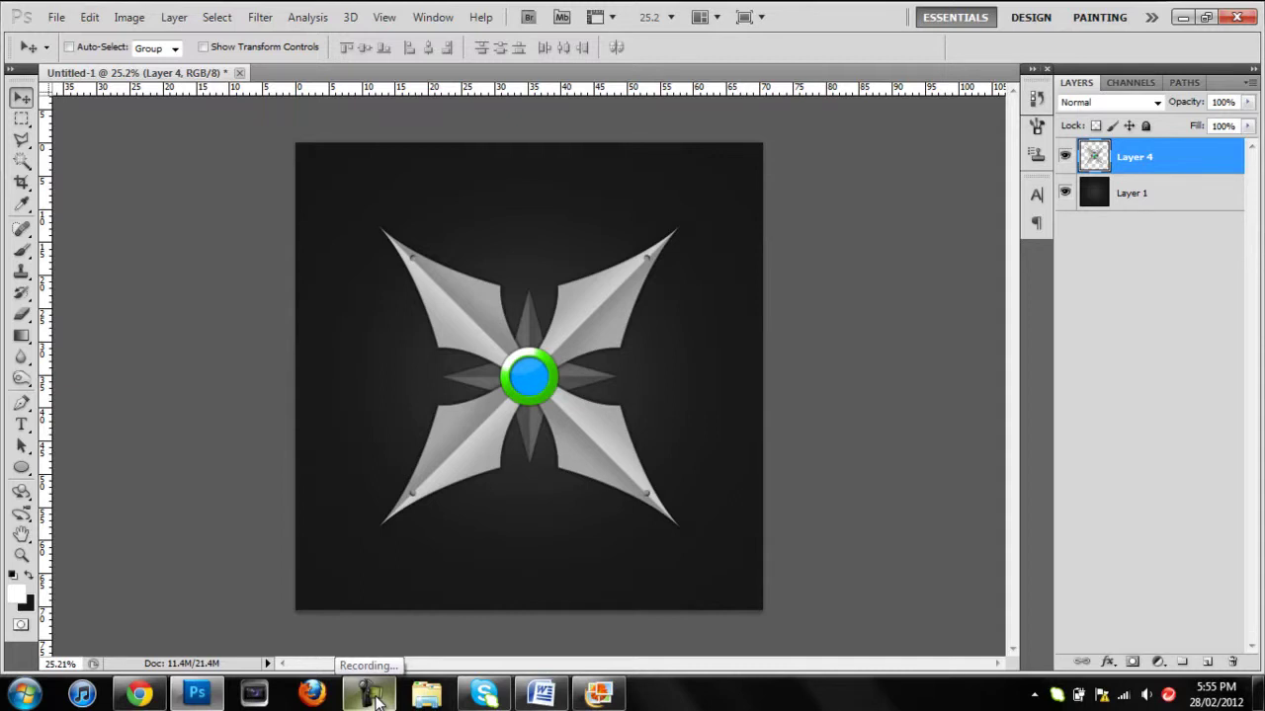
{"action": "left_click", "coordinate": [374, 697]}
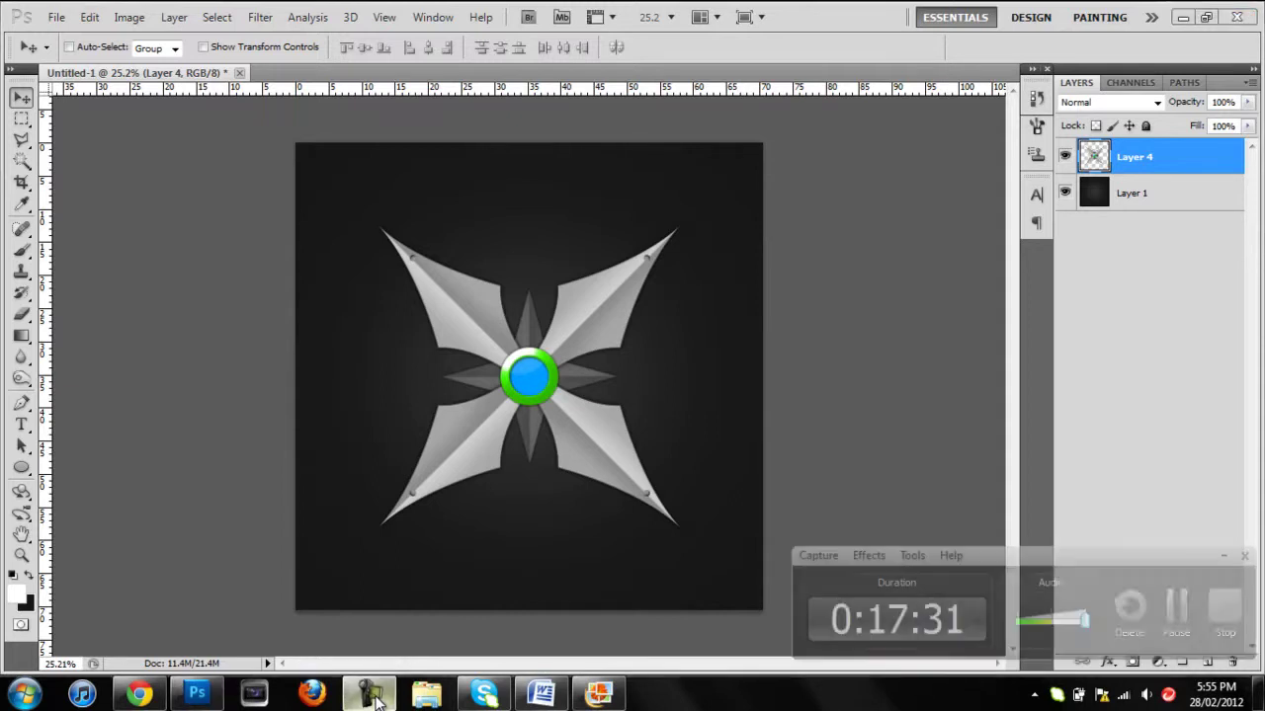